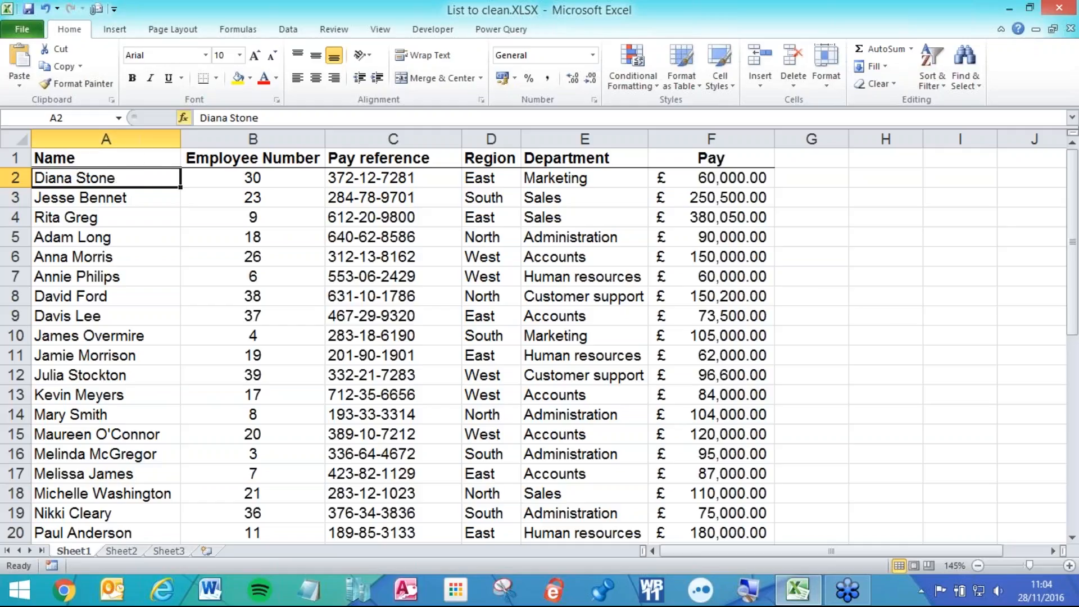
click(286, 31)
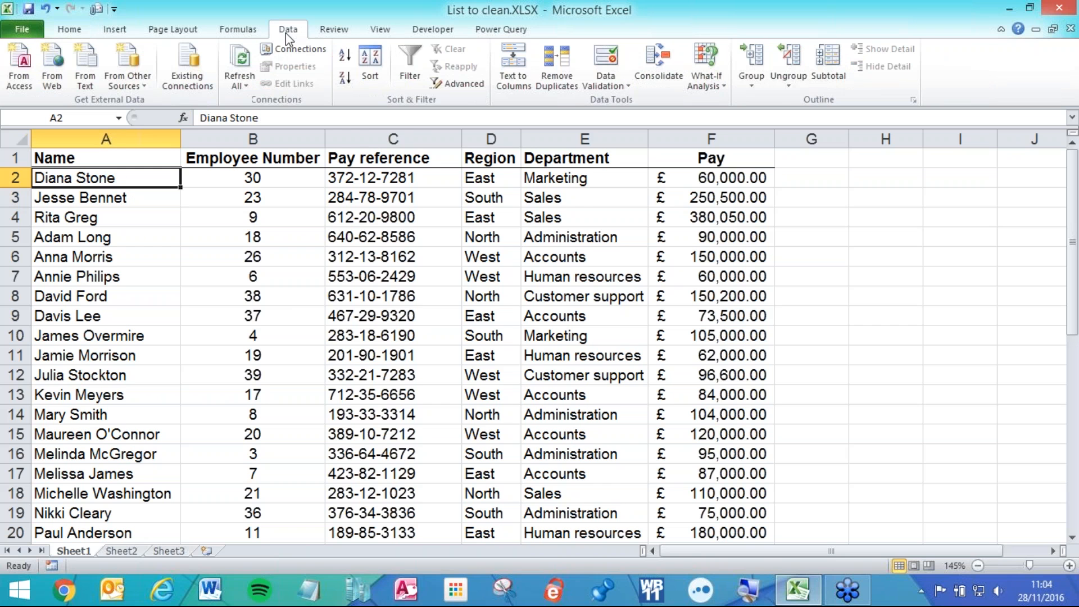
click(344, 62)
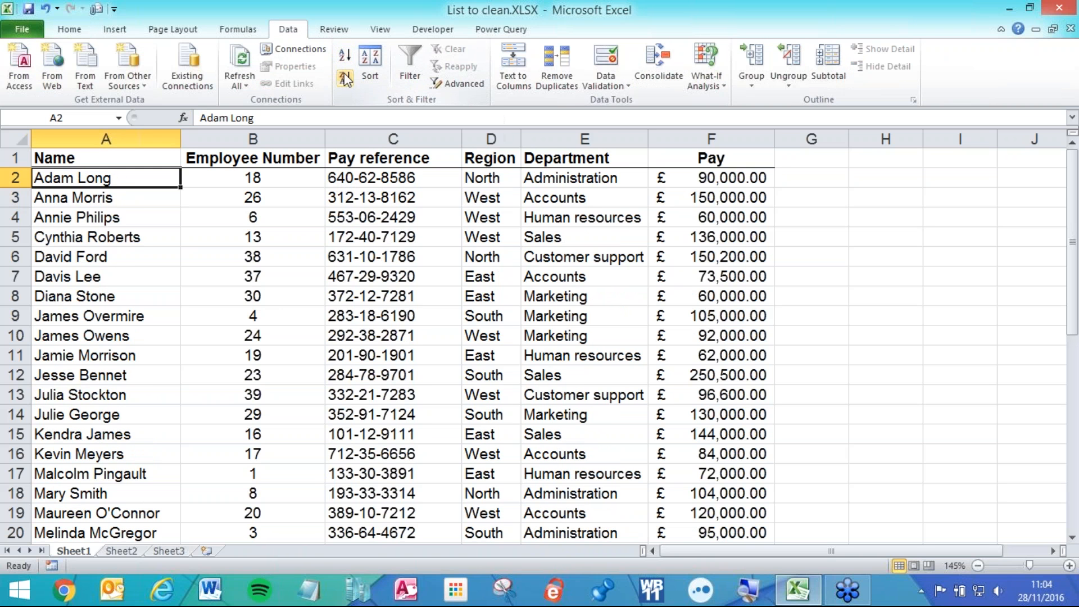
click(342, 80)
click(344, 61)
click(343, 79)
click(345, 57)
click(203, 135)
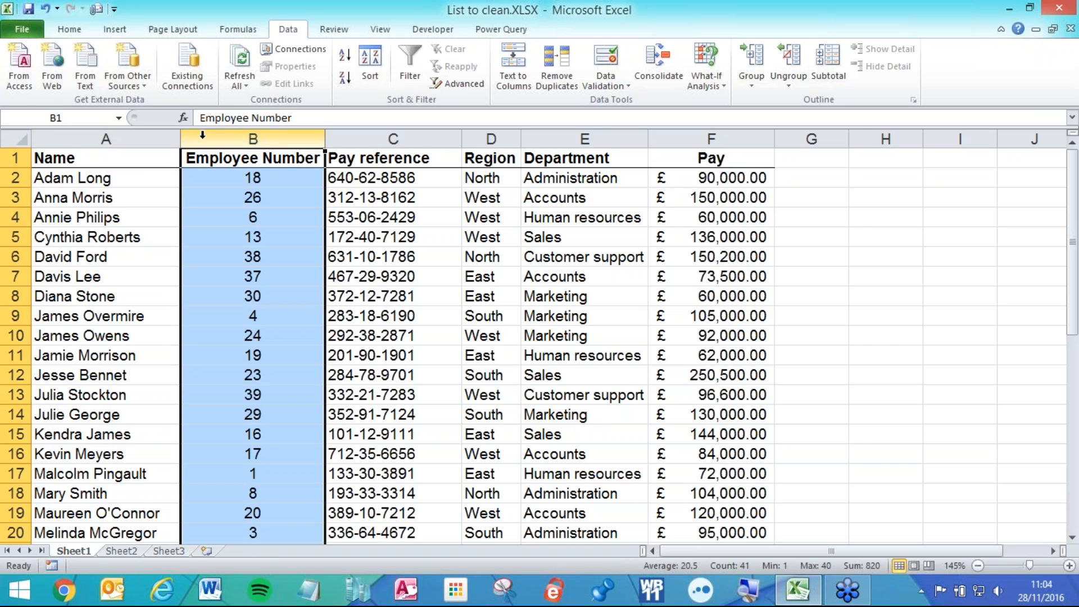
- Insert an empty column B before Employee Number
right_click(202, 135)
click(242, 237)
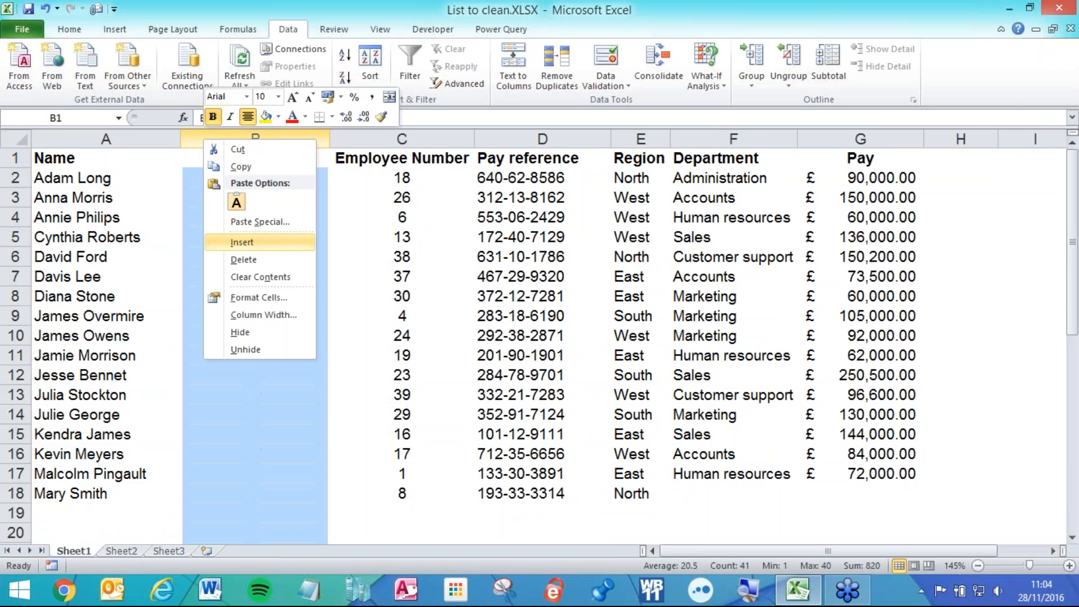
click(230, 217)
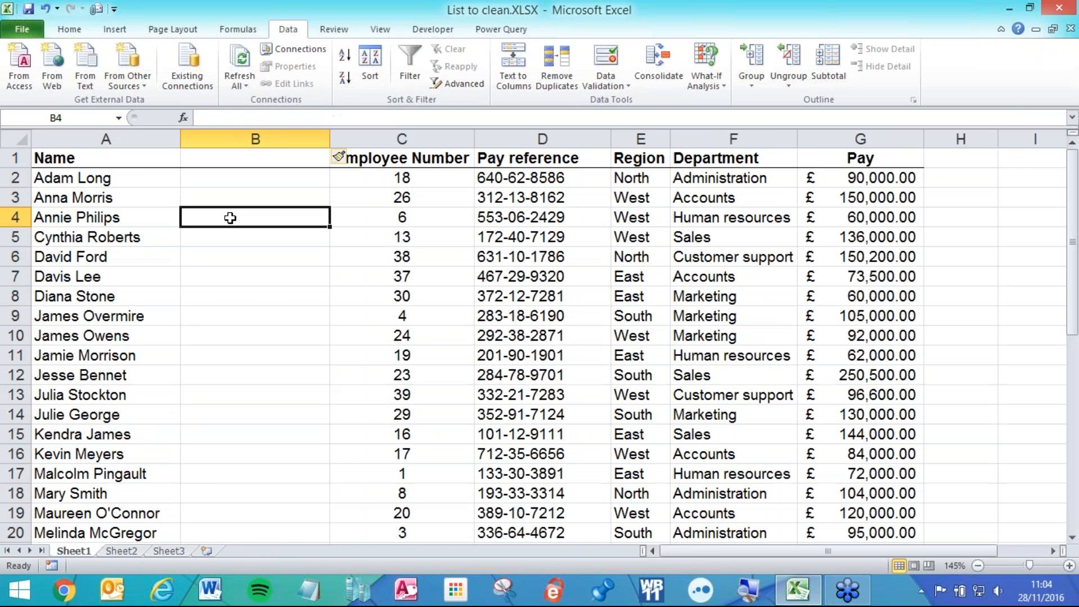
- Retitle A1 as 'First Name' and head the new column B 'Last Name'
click(123, 159)
text(F)
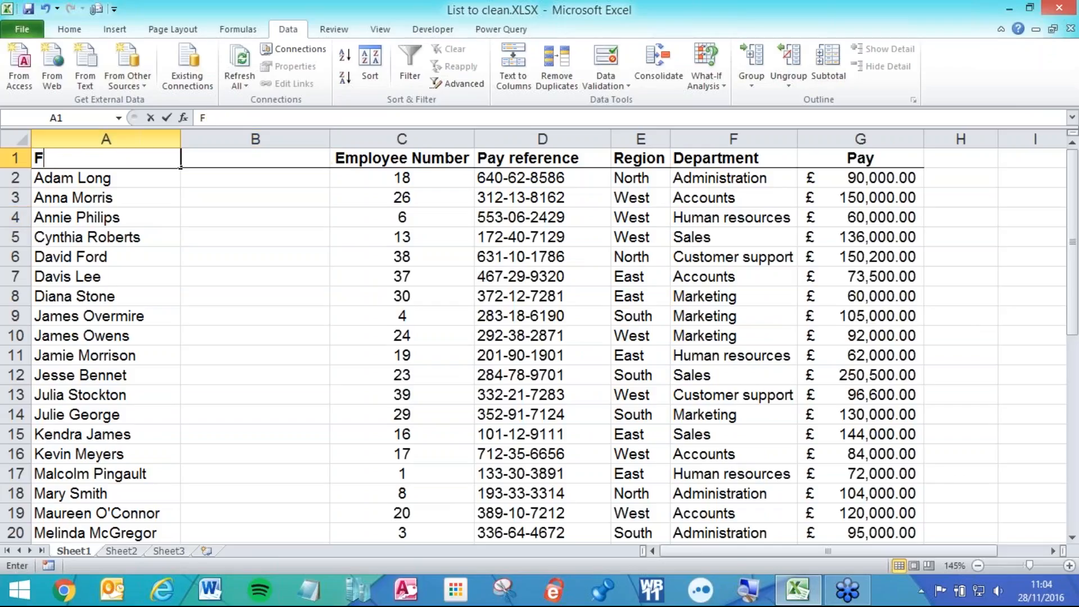
text(irst Name)
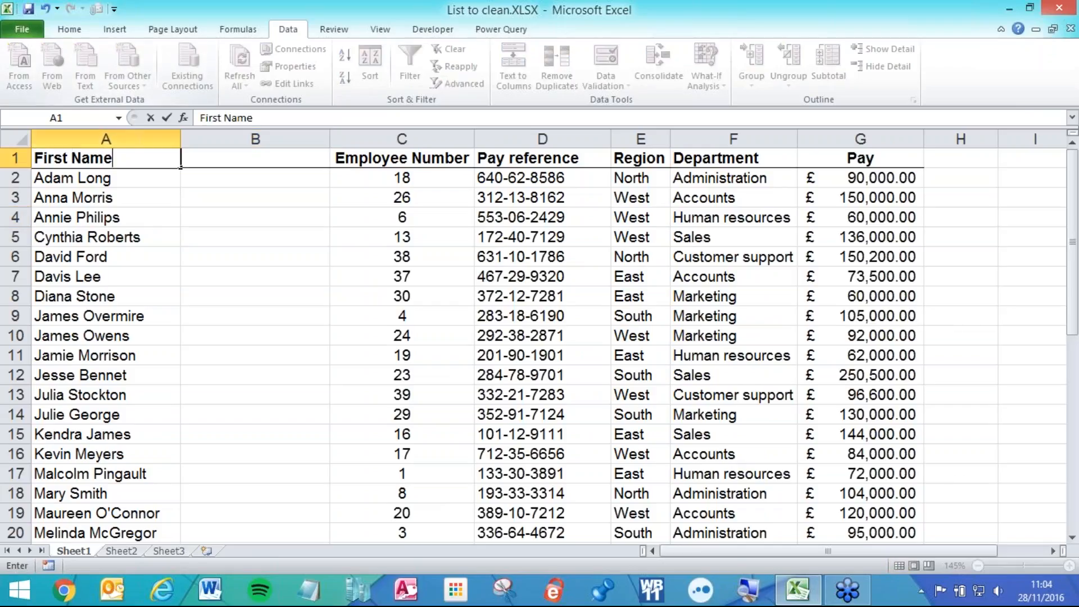
key(Tab)
text(Las)
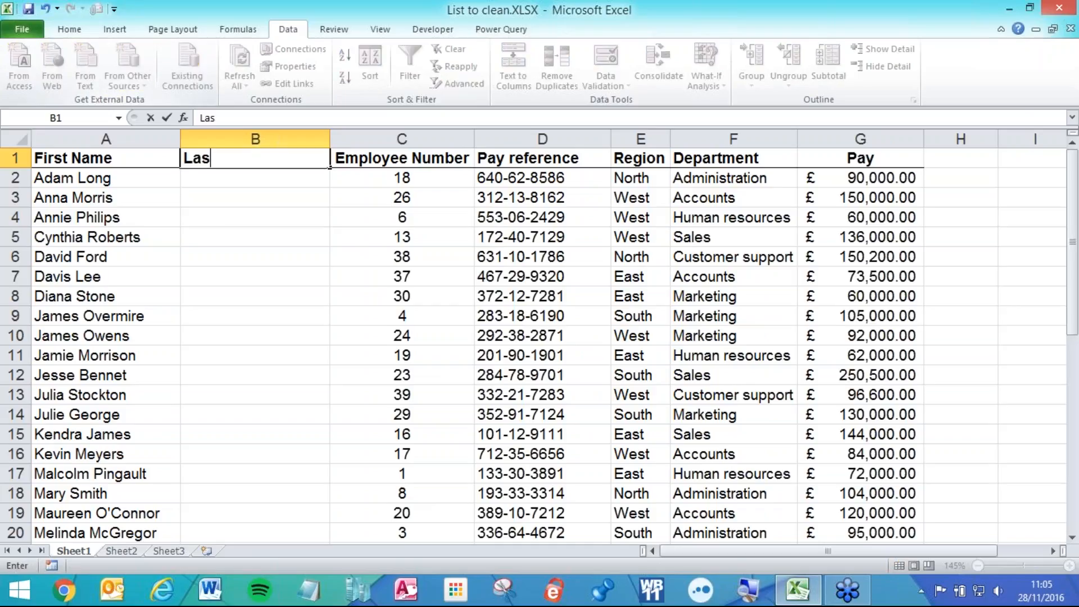
text(t Name)
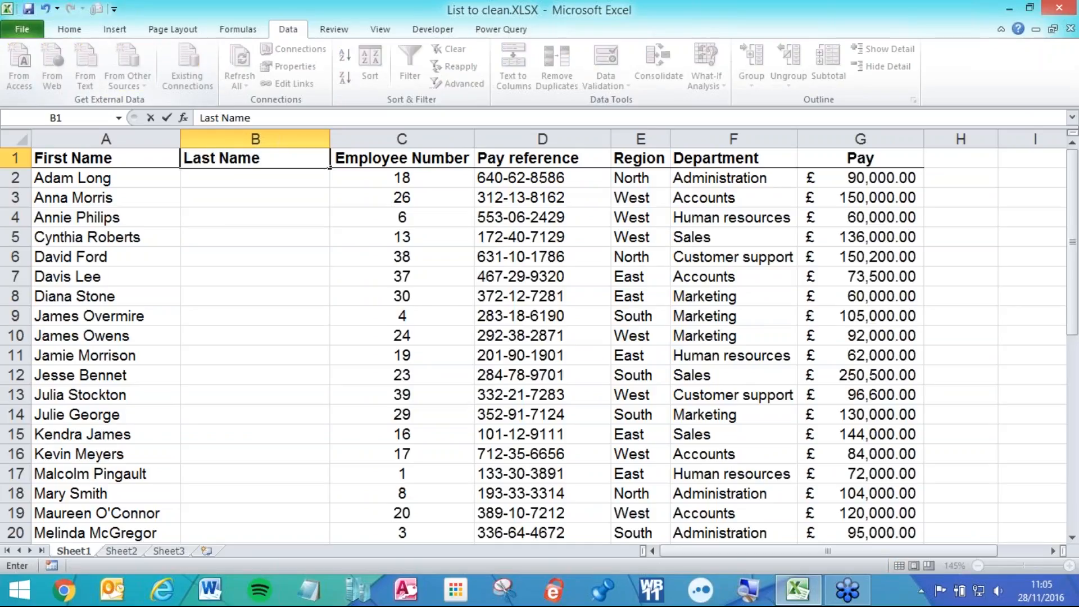
click(158, 196)
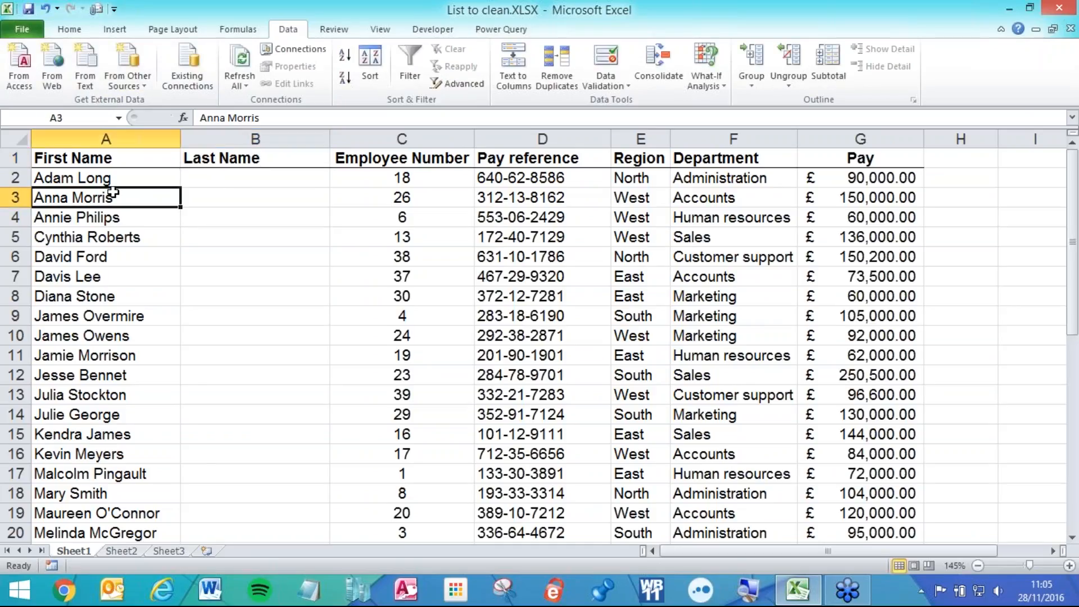
drag(101, 177, 90, 357)
drag(211, 180, 228, 394)
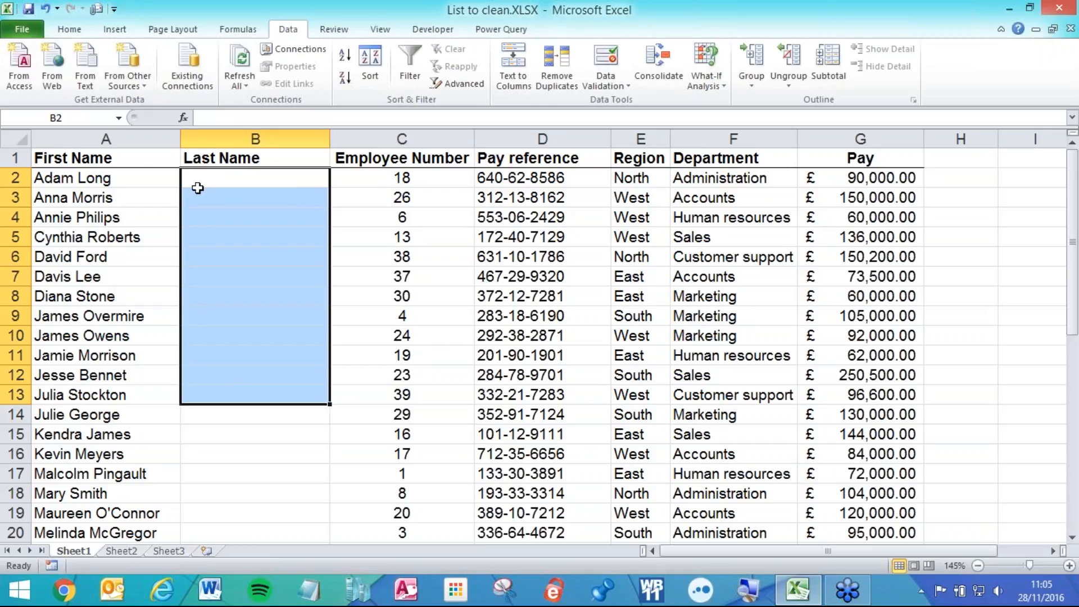
click(125, 176)
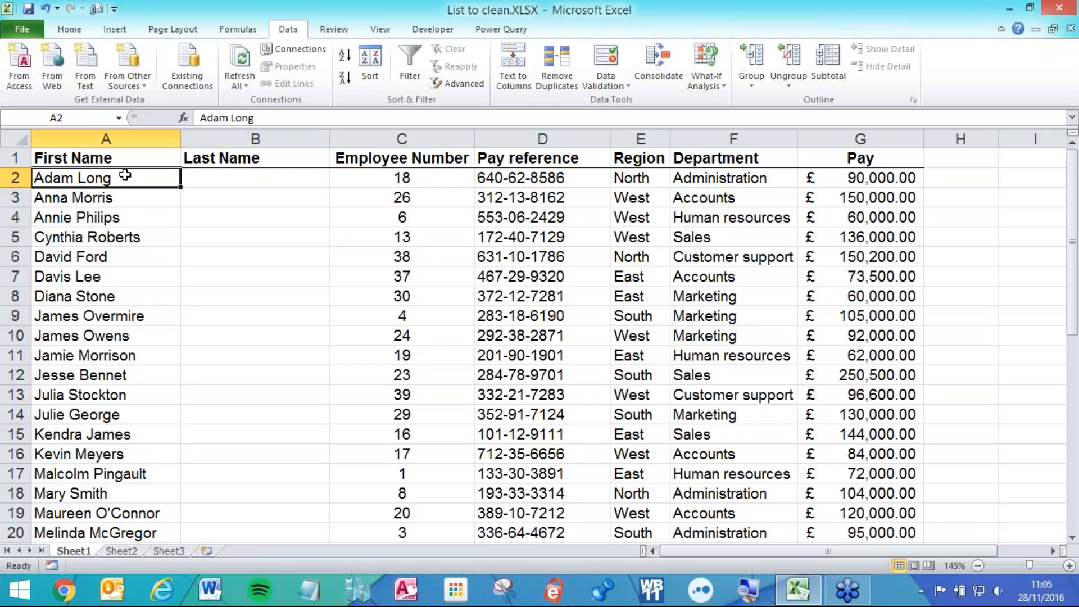
drag(125, 176, 118, 513)
scroll(101, 495, up, 7)
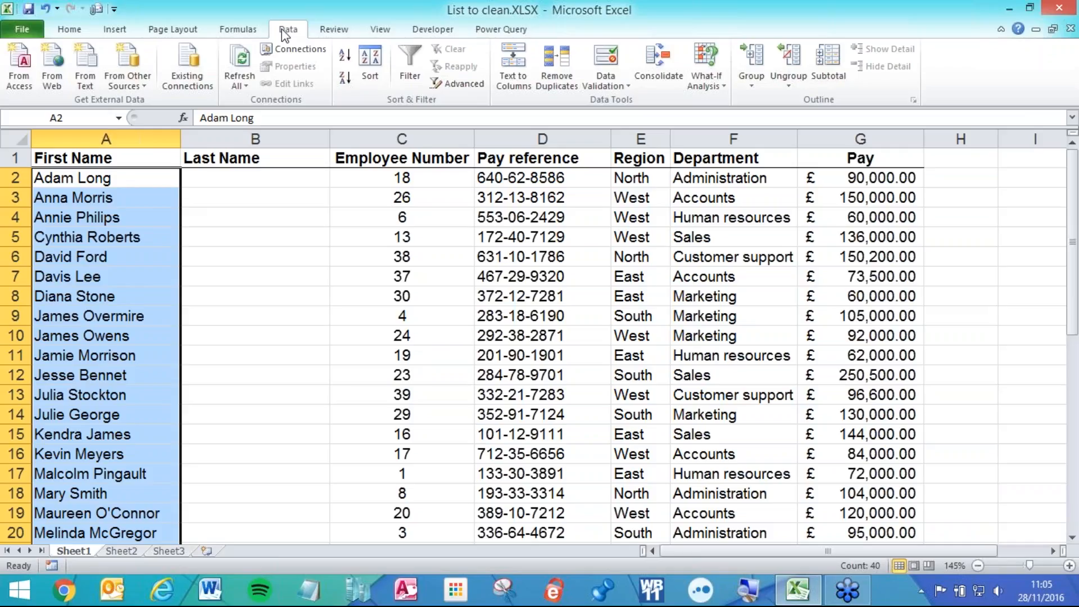
click(511, 66)
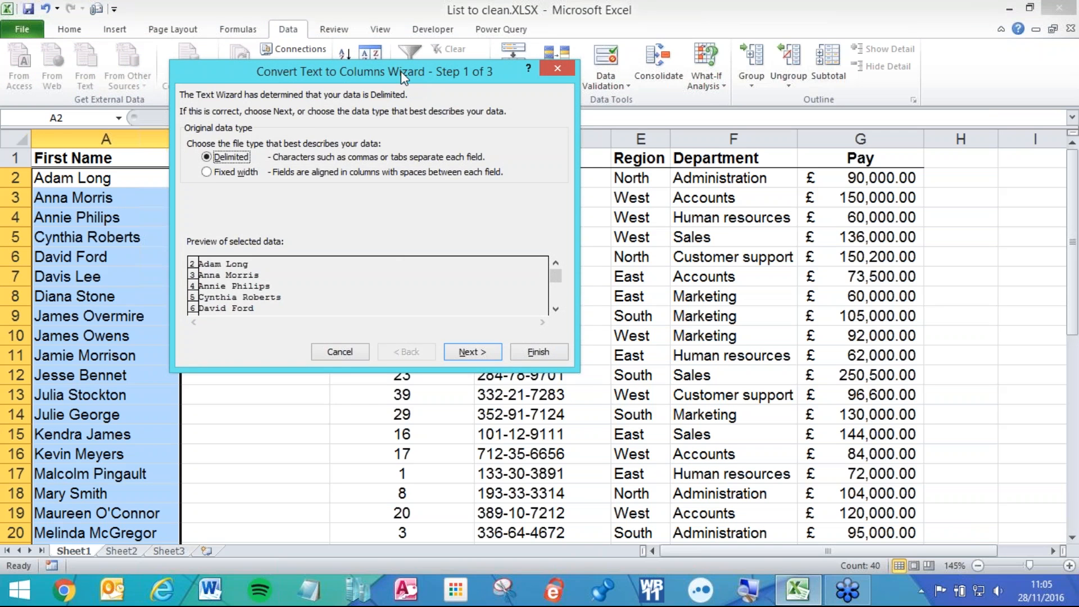
drag(400, 70, 550, 191)
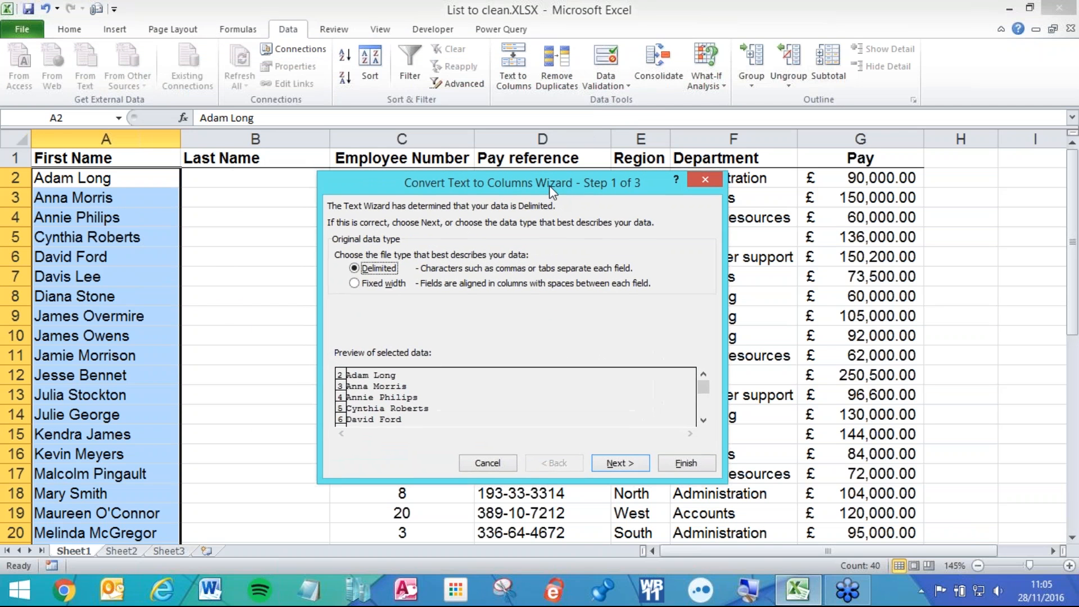
click(702, 180)
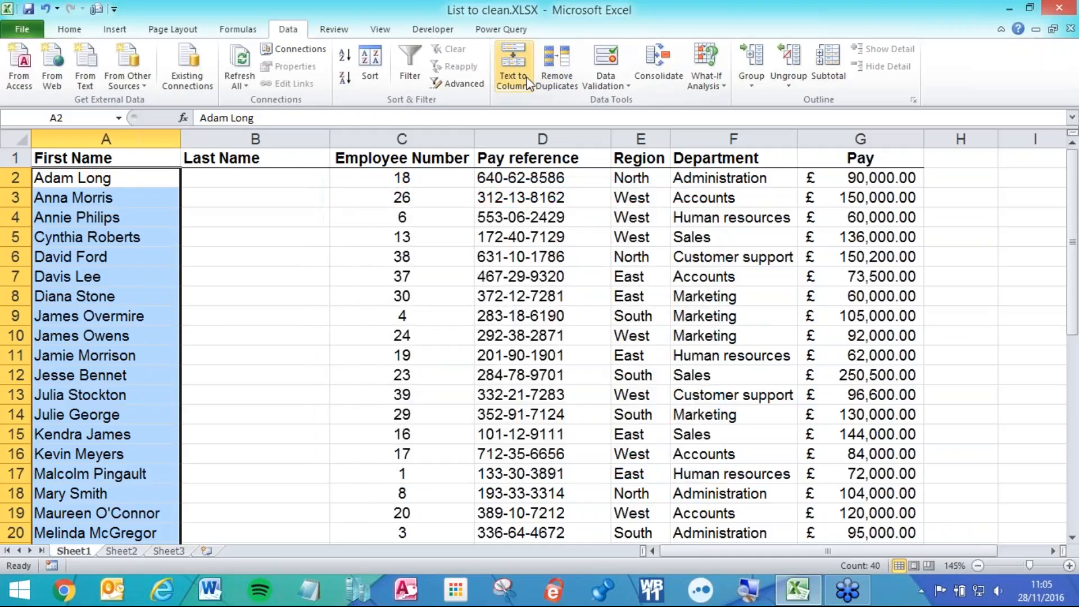
click(513, 65)
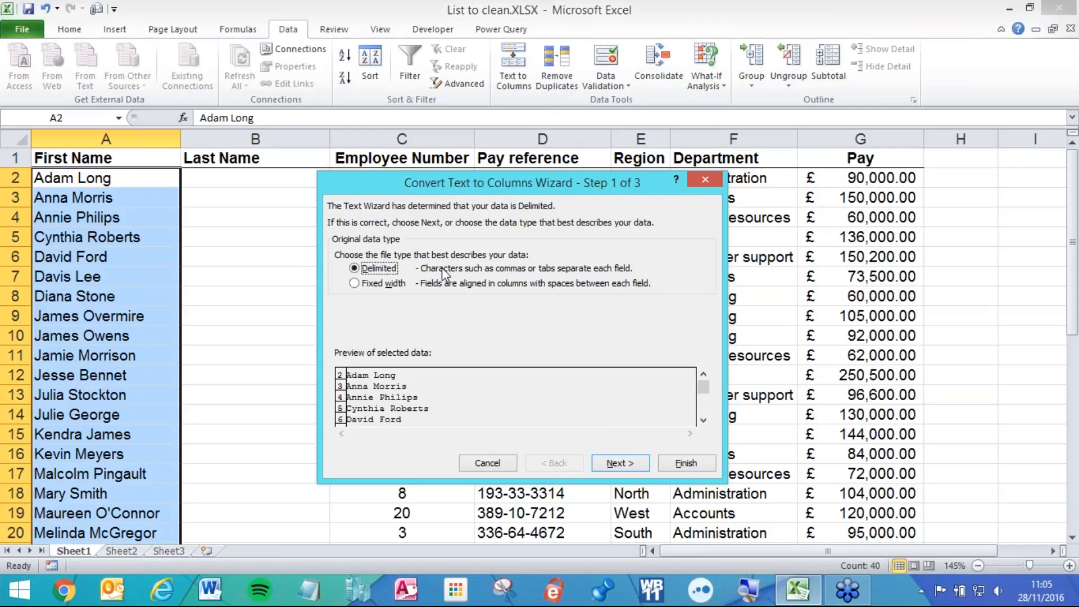
- Choose Fixed width splitting and add four column breaks in the data preview
click(354, 284)
click(597, 466)
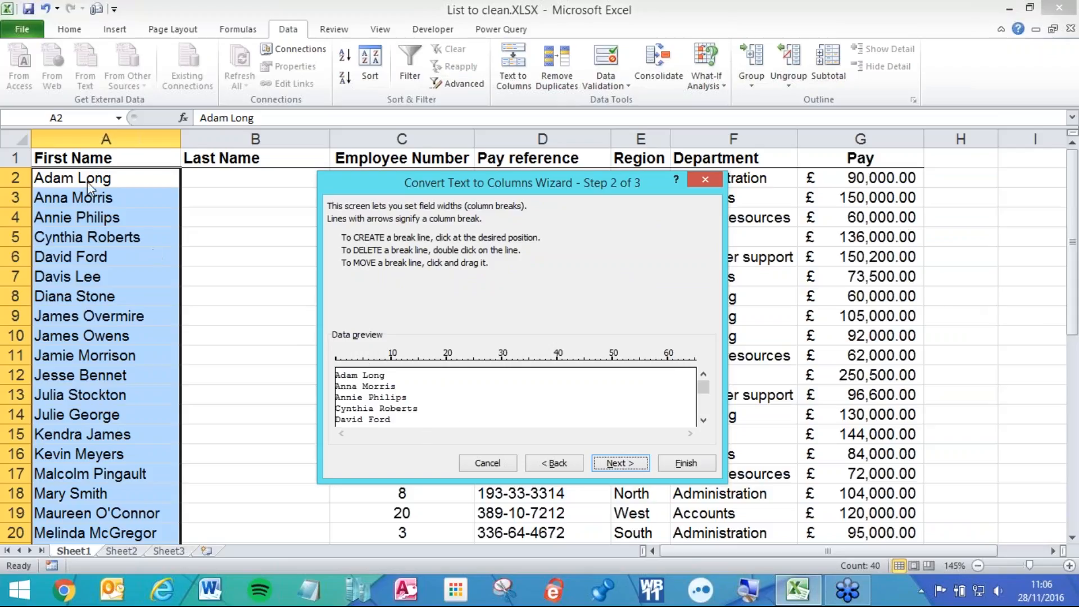
click(351, 376)
click(374, 381)
click(401, 388)
click(424, 388)
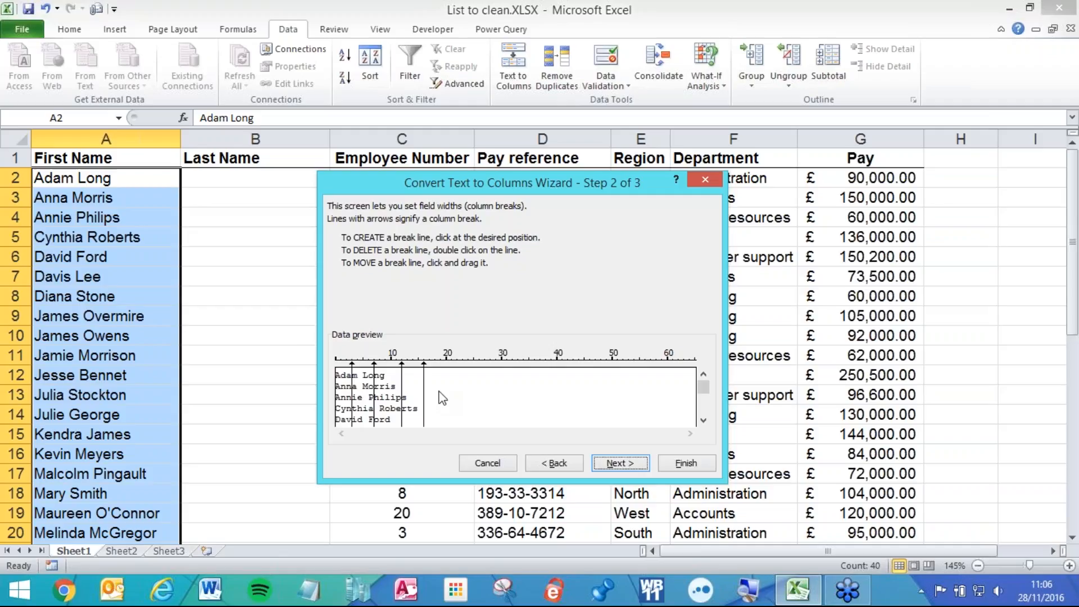
- Move the wizard aside to uncover the names, then return to Step 1
drag(497, 178, 245, 202)
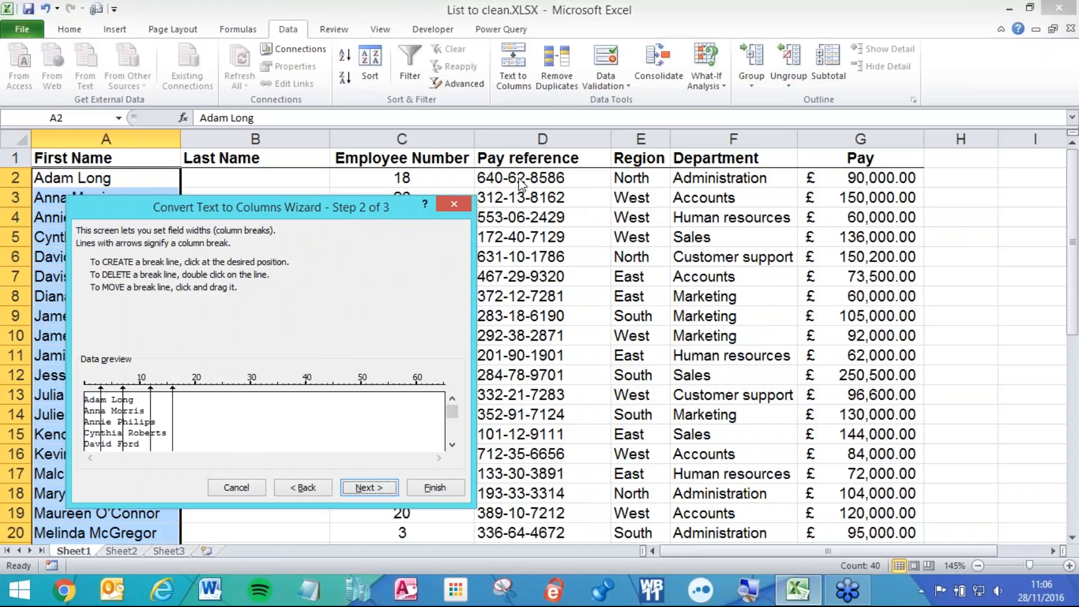
drag(310, 217, 553, 187)
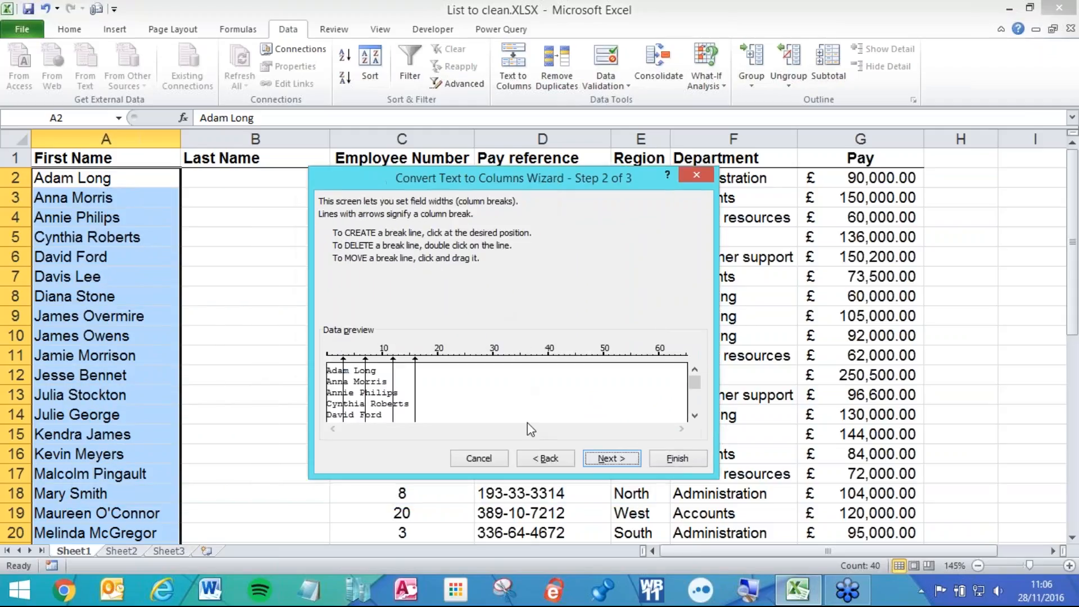
click(541, 459)
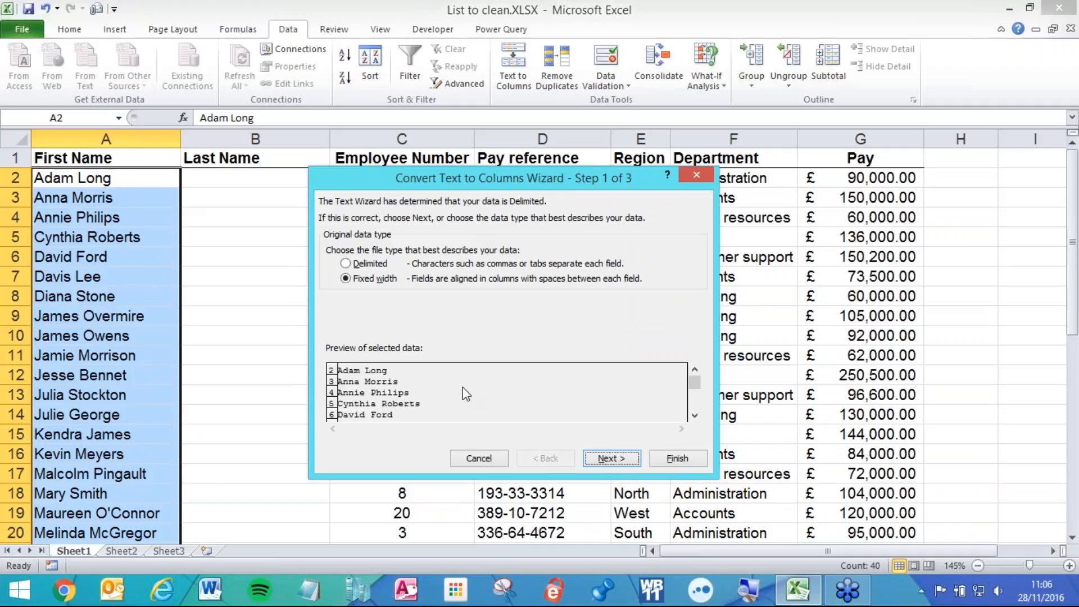
- Switch the wizard to Delimited and clear the Tab delimiter
click(354, 268)
click(599, 459)
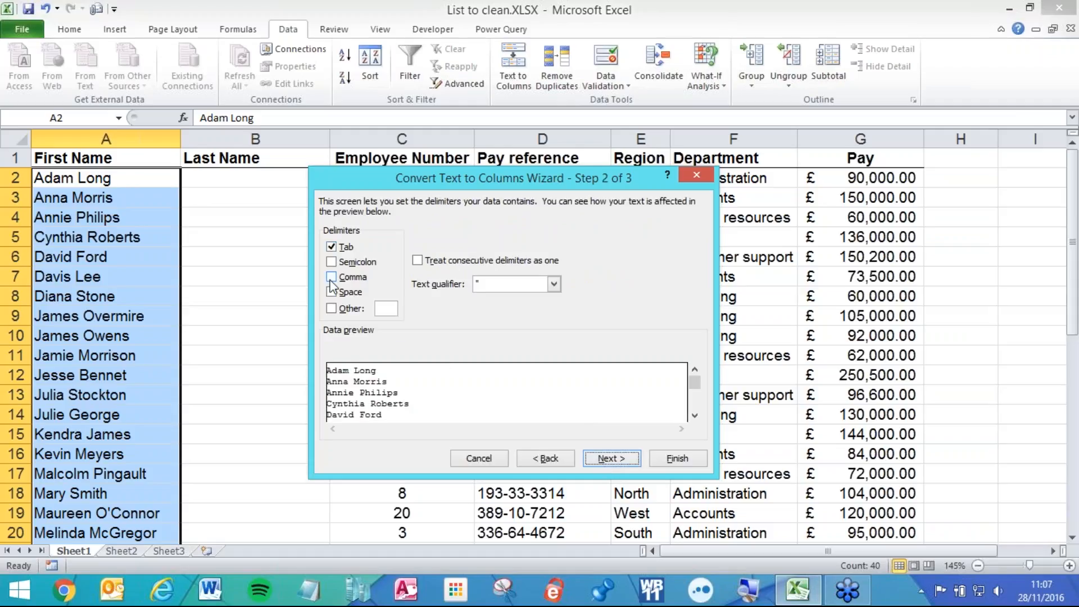
click(332, 248)
- Split the names on Space, after briefly trying an '@' custom delimiter, and finish
click(331, 292)
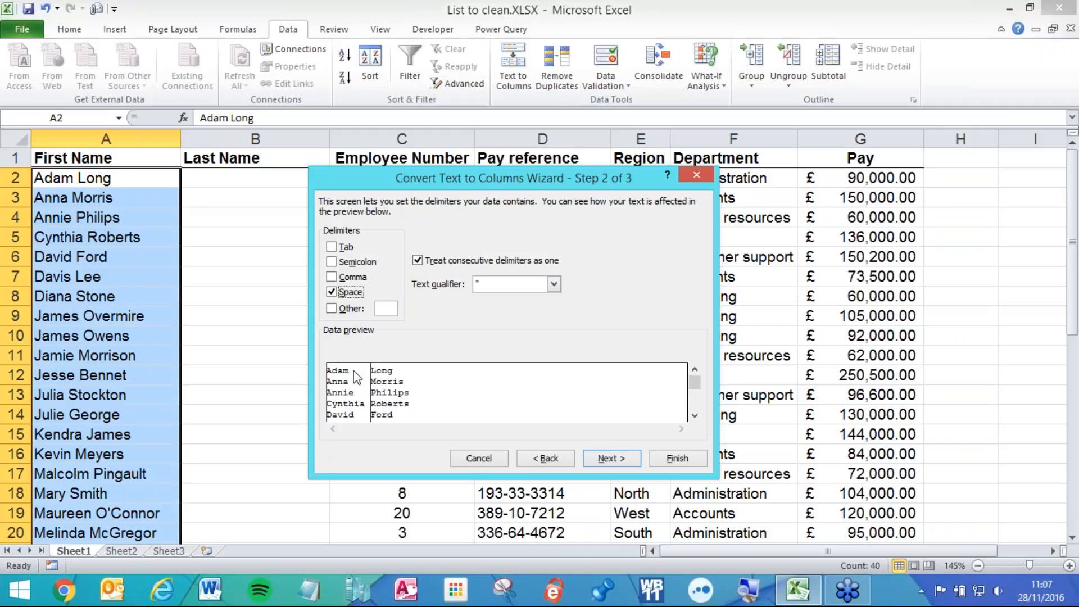
click(331, 292)
click(332, 293)
click(332, 292)
click(330, 309)
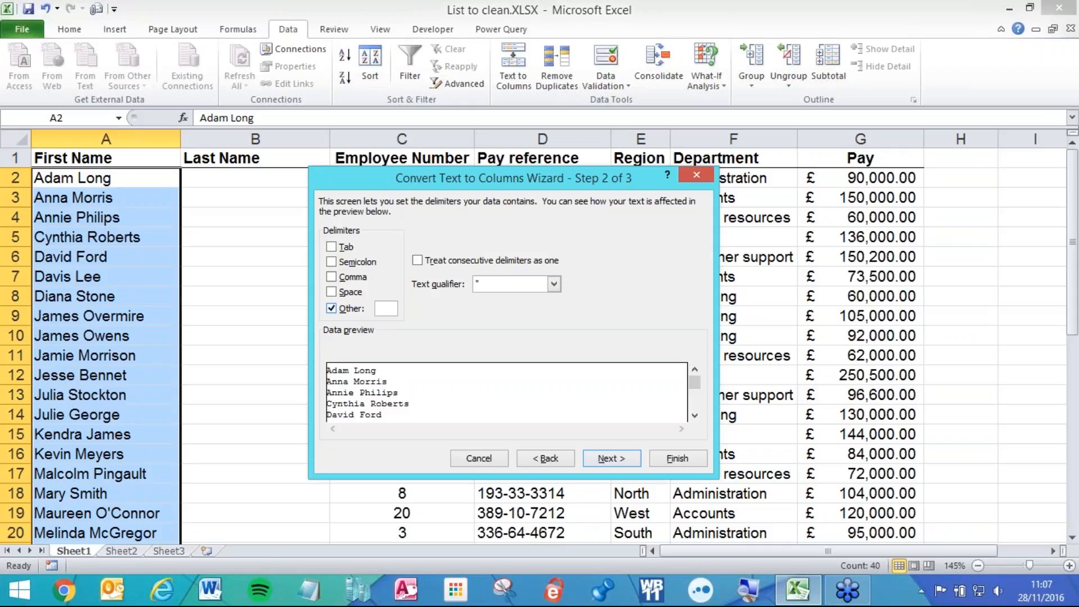
text(@)
click(331, 307)
click(330, 292)
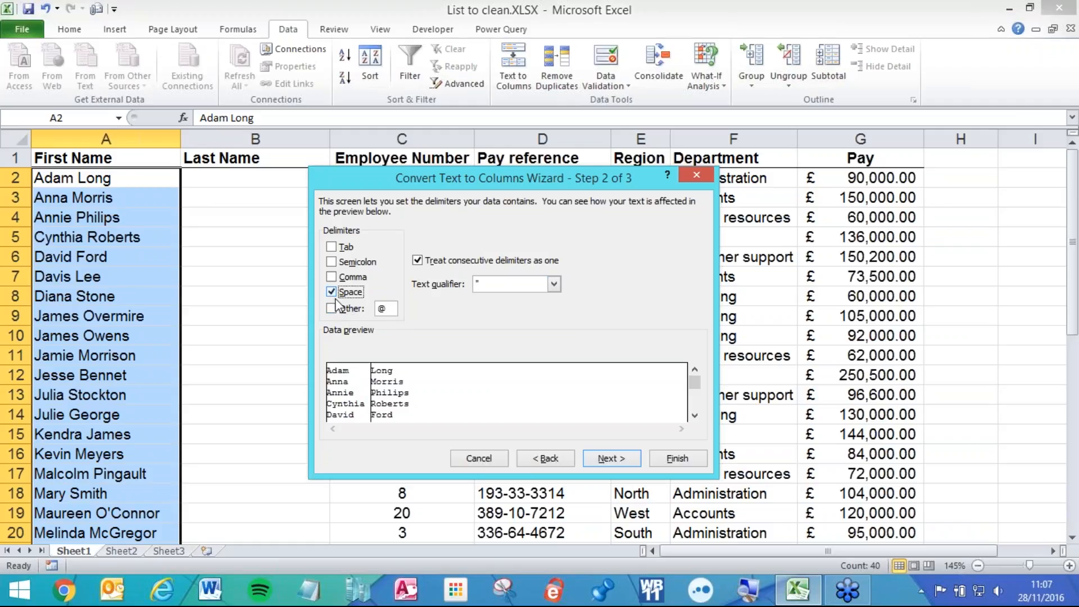
click(676, 459)
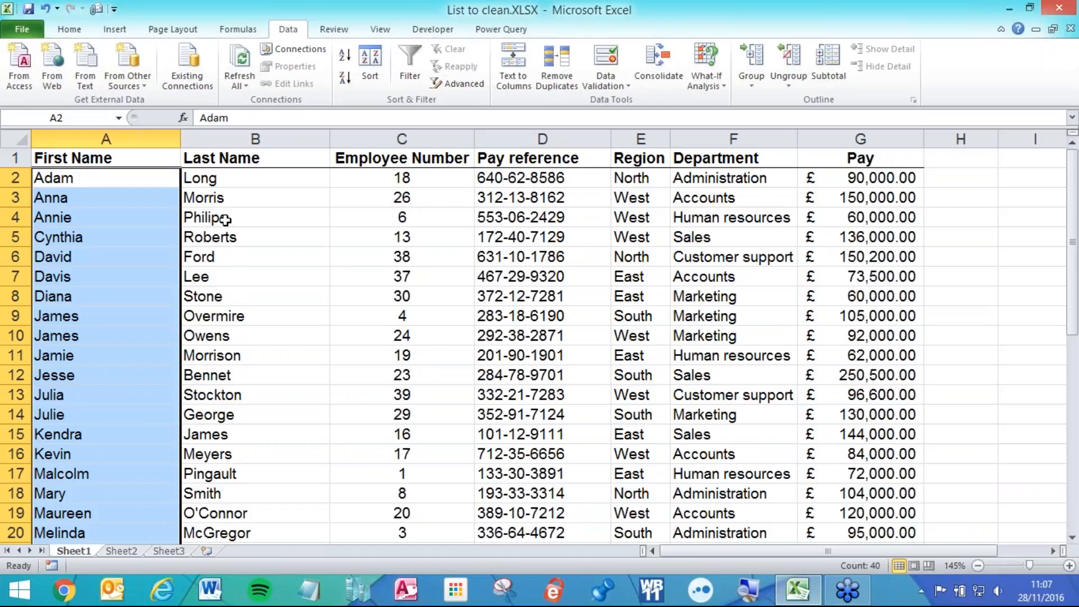
- Undo the Text to Columns split, re-run it once more, and undo it again
key(ctrl+z)
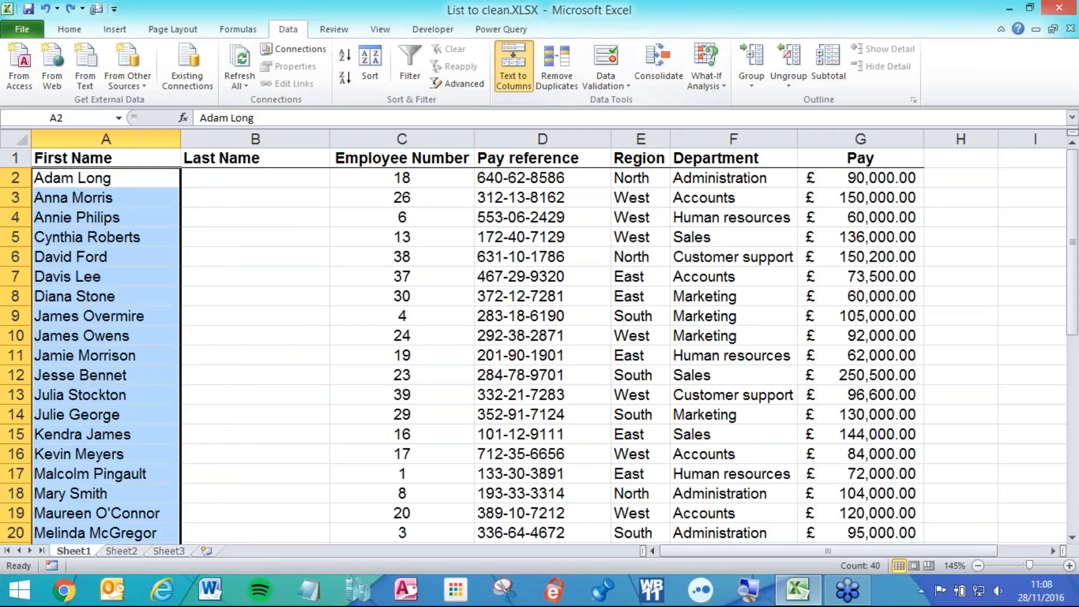
click(513, 67)
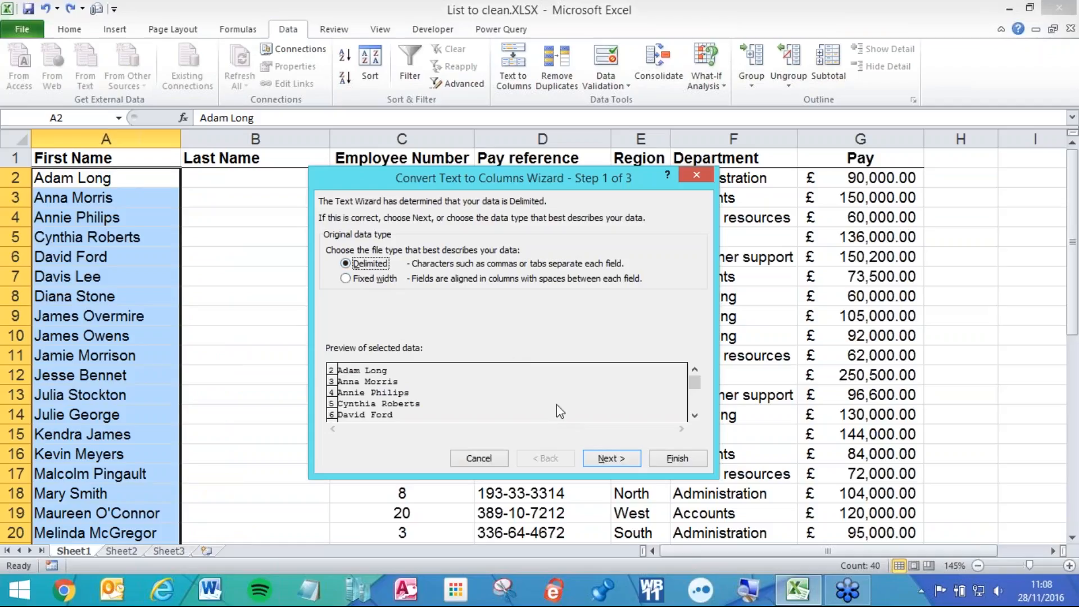
click(597, 458)
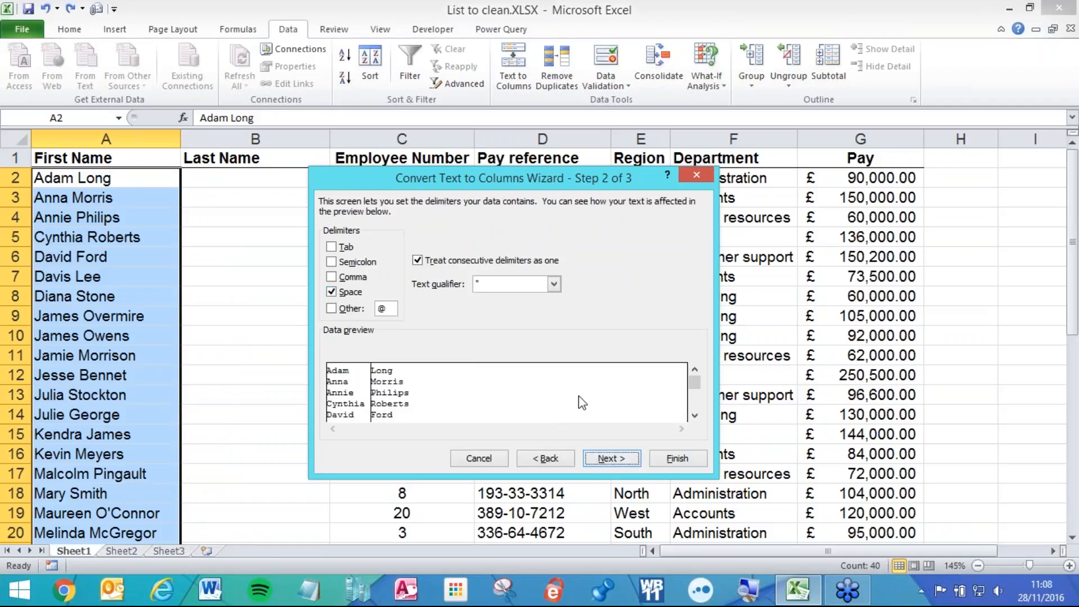
click(664, 459)
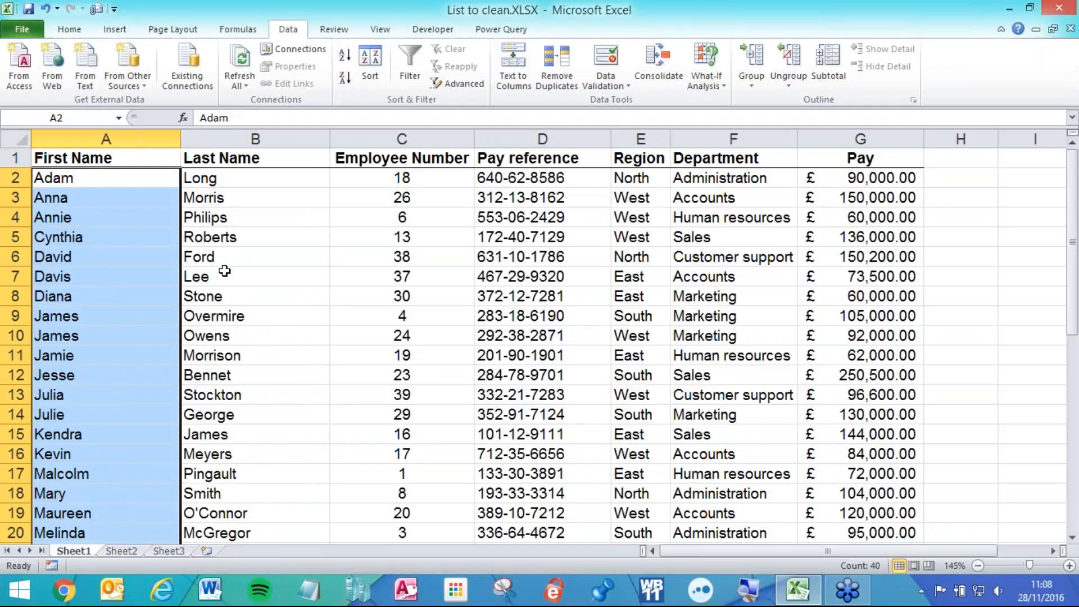
key(ctrl+z)
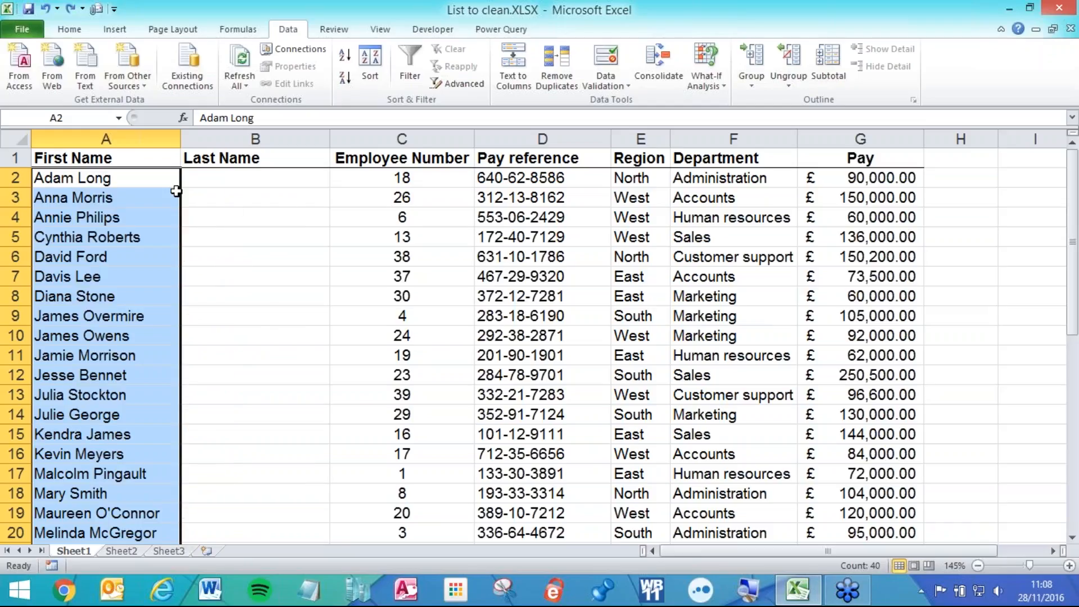
double_click(142, 178)
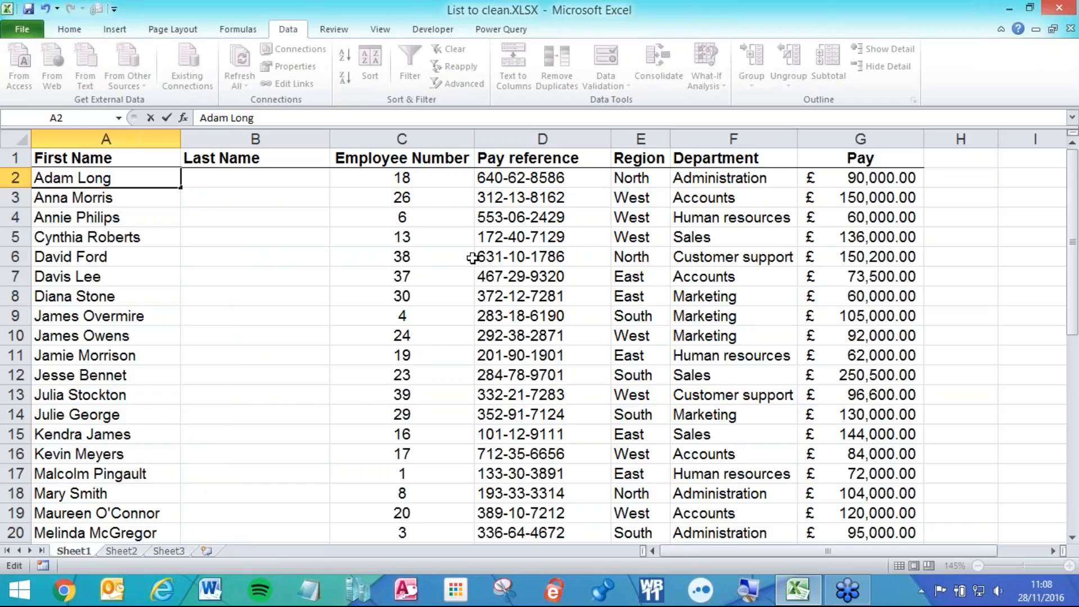
text(Smith)
key(Return)
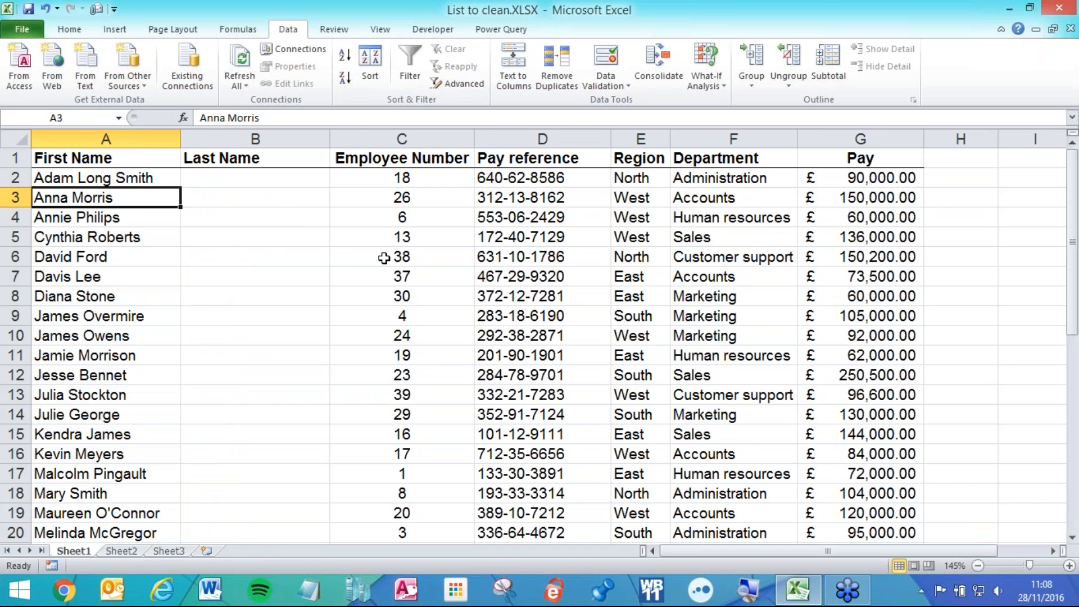
- Select the first few full names in column A
click(118, 178)
ctrl+scroll(118, 178, up, 7)
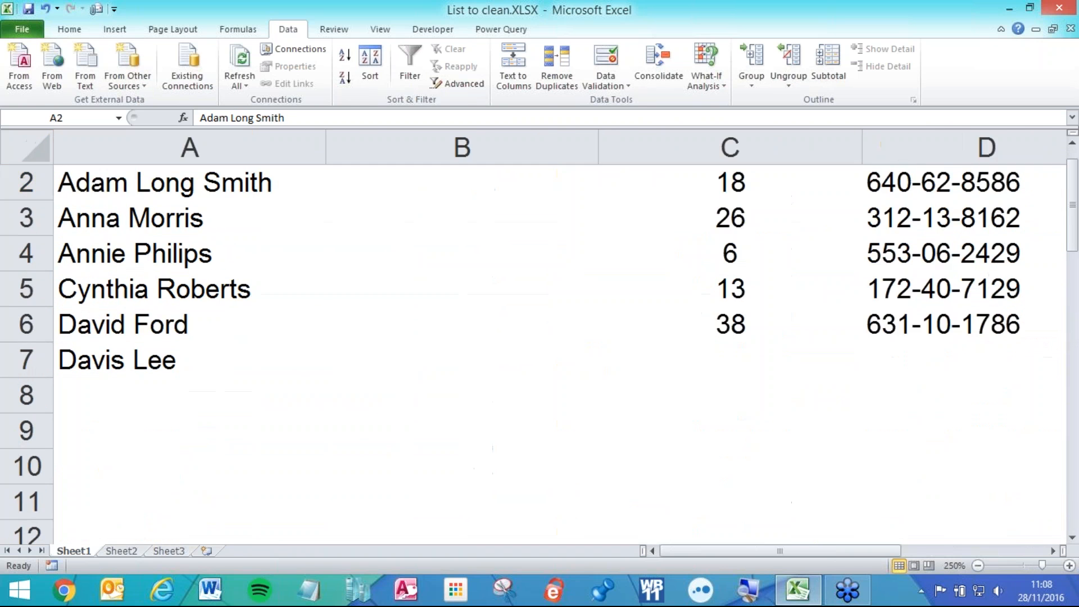
ctrl+scroll(116, 187, up, 3)
scroll(117, 187, up, 1)
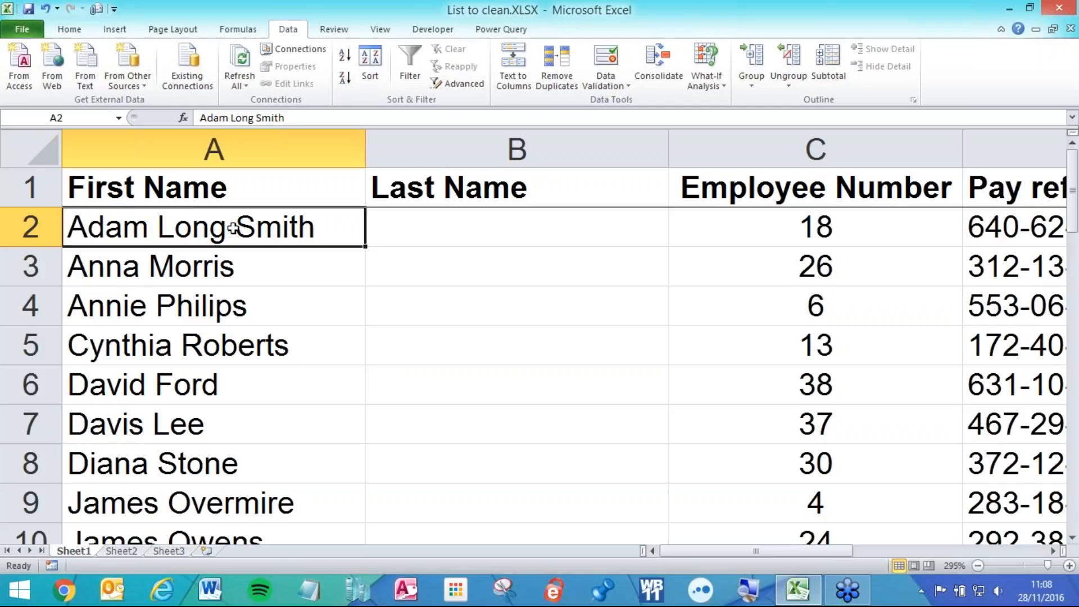
drag(272, 221, 275, 418)
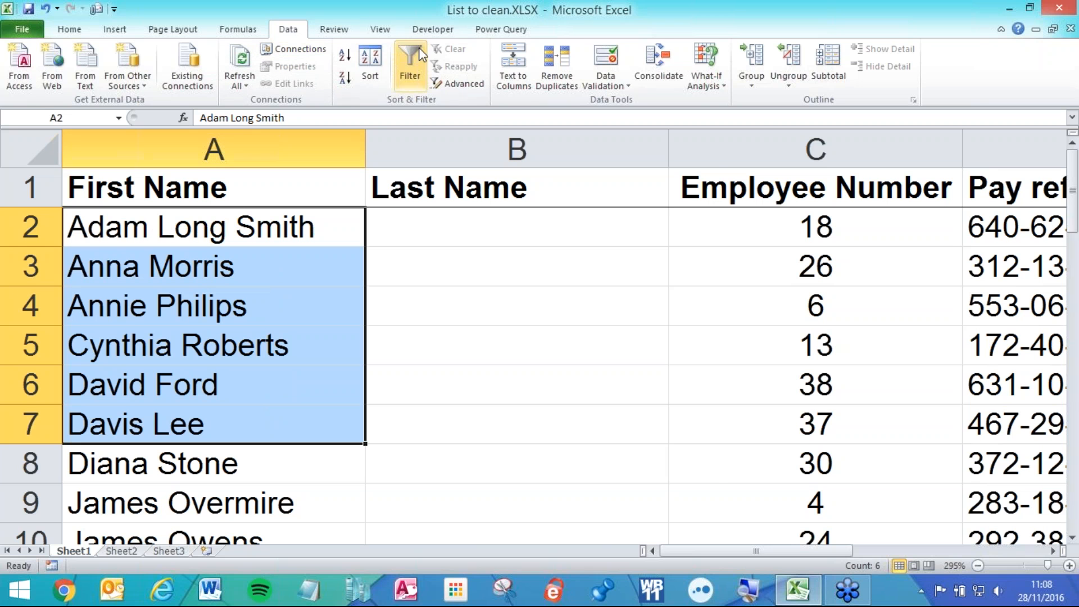
click(513, 65)
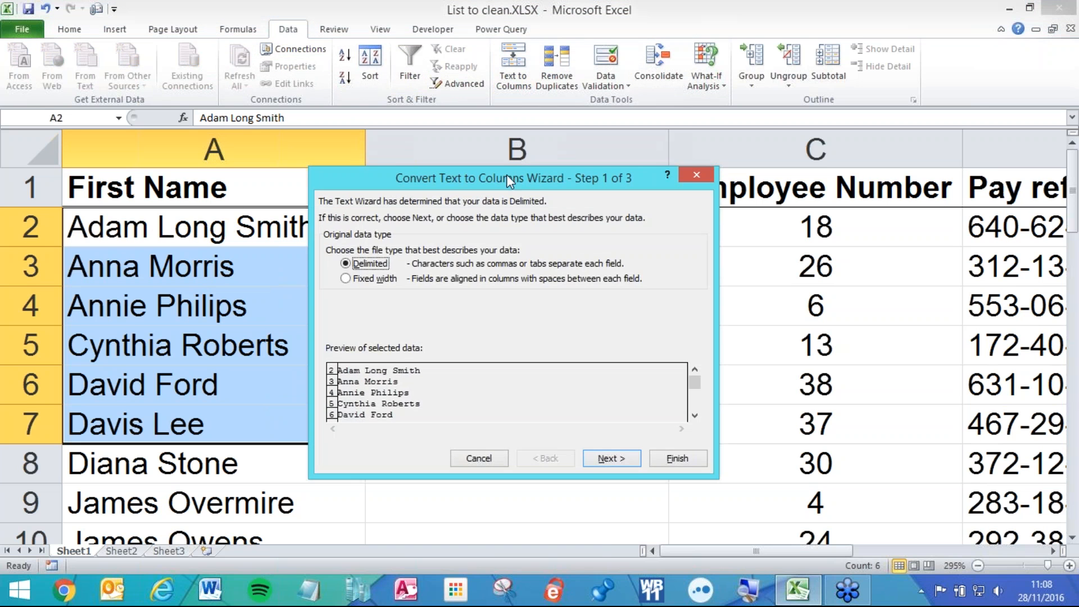
drag(503, 188, 245, 311)
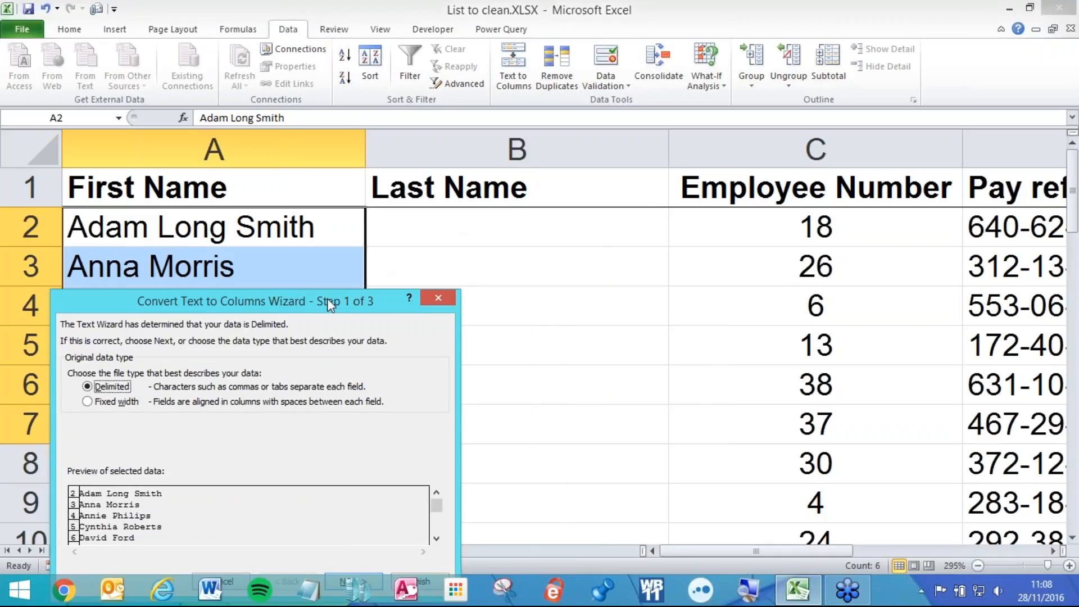
drag(325, 306, 518, 215)
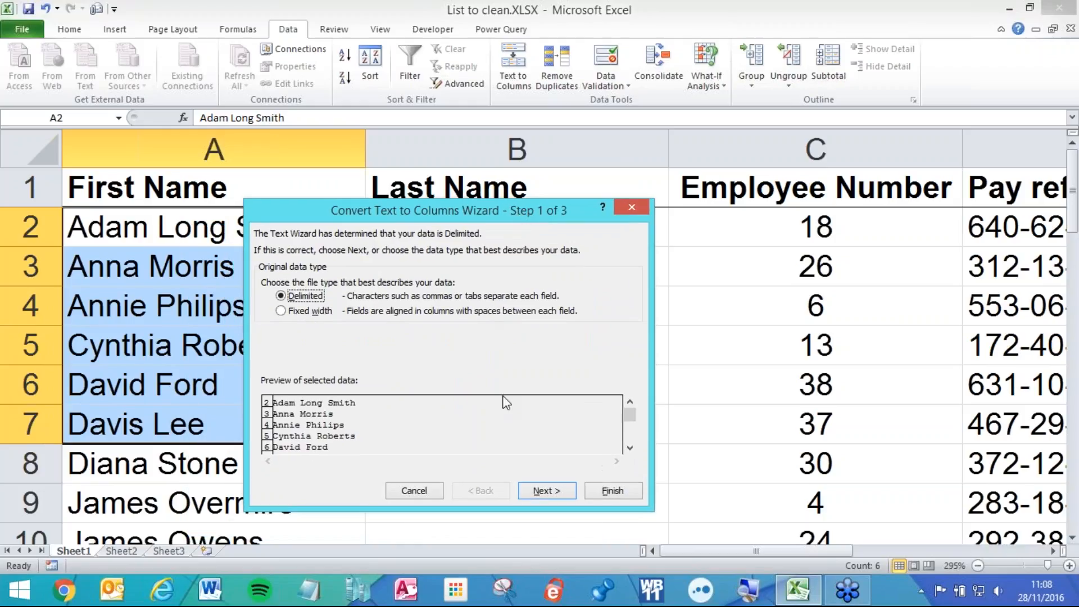
click(544, 491)
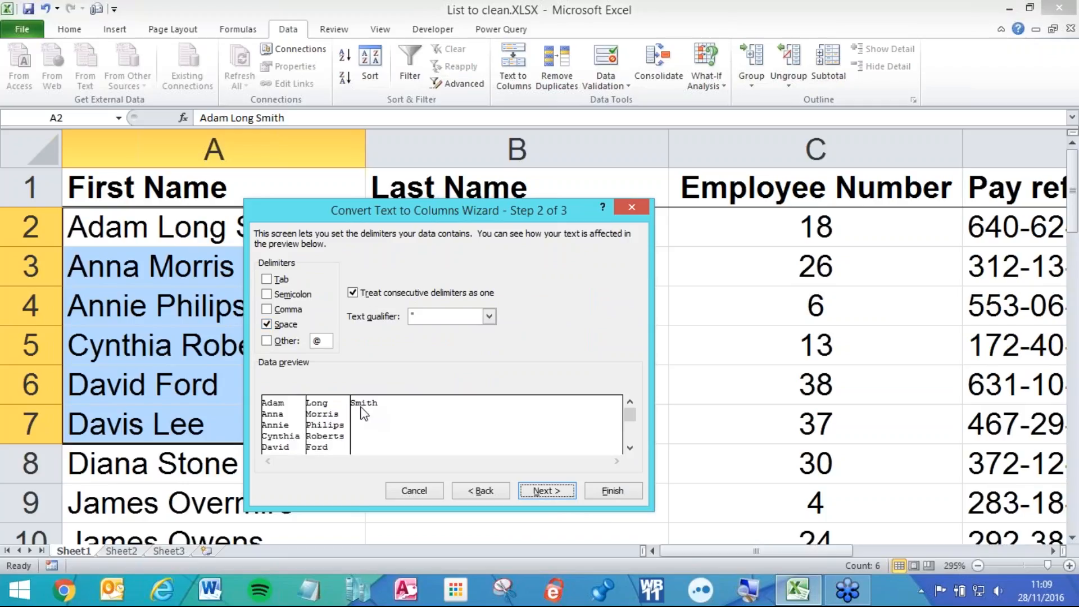
click(275, 325)
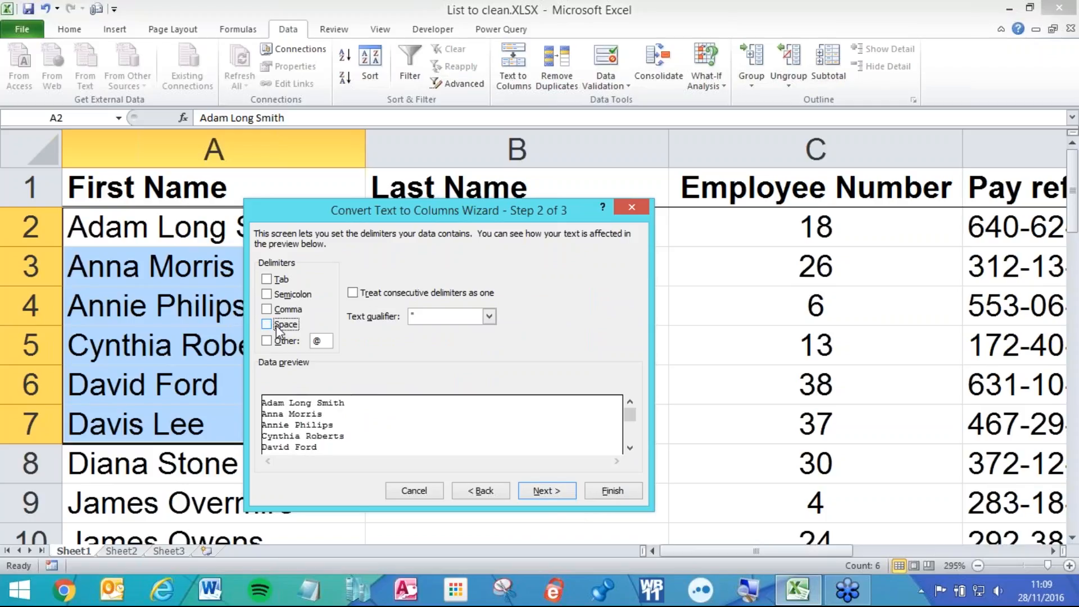
click(274, 327)
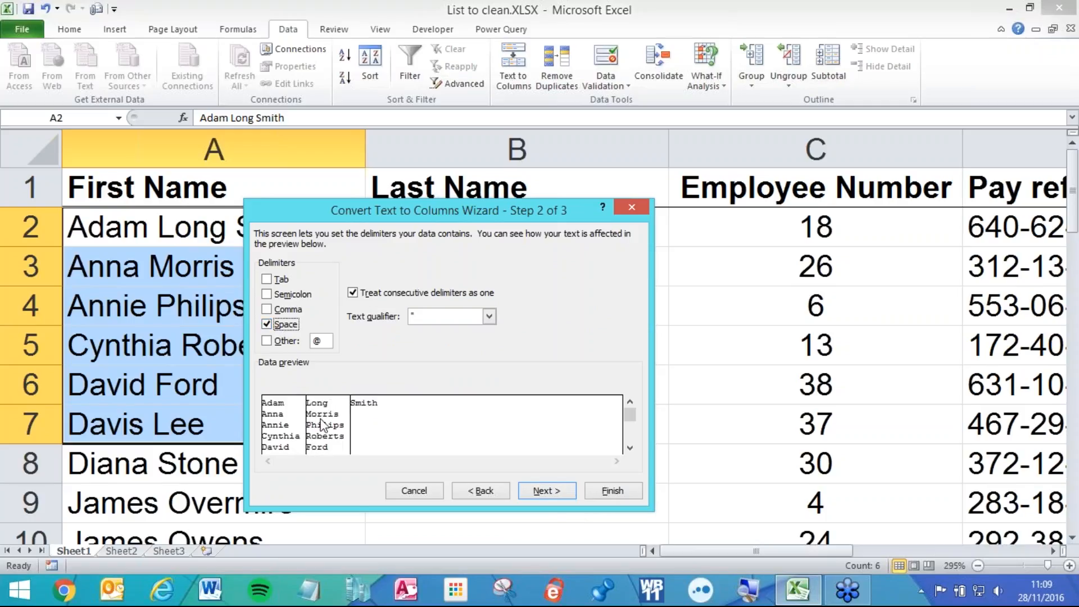
click(612, 491)
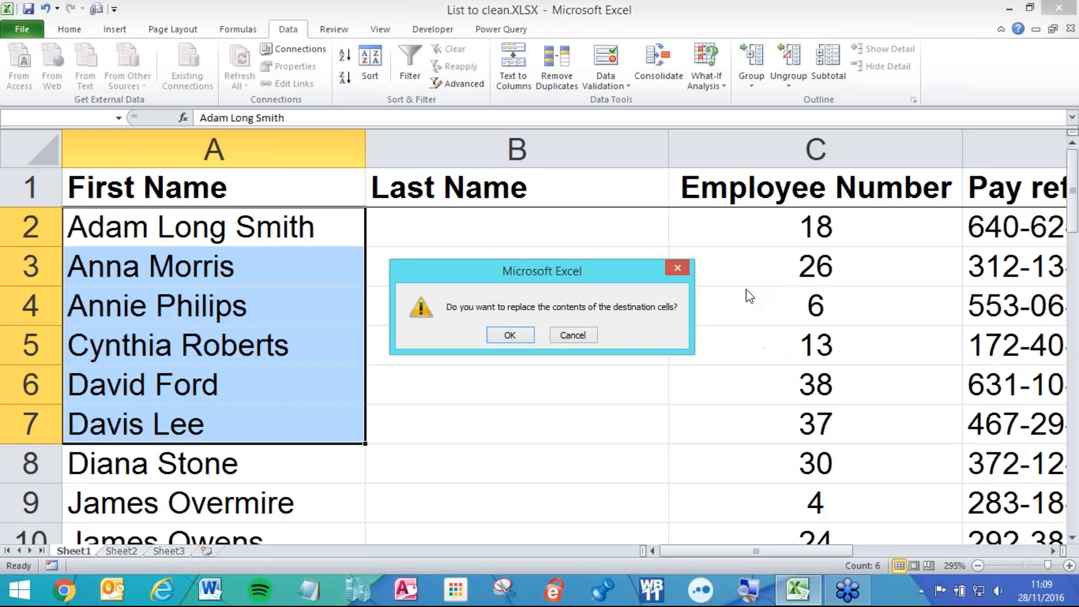
click(518, 332)
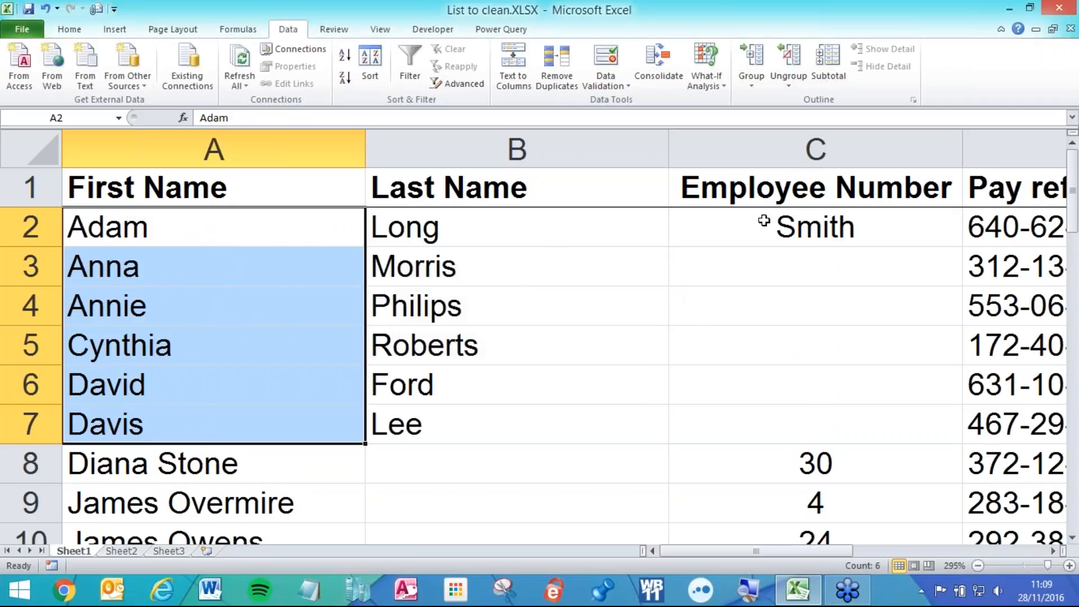
drag(782, 216, 759, 414)
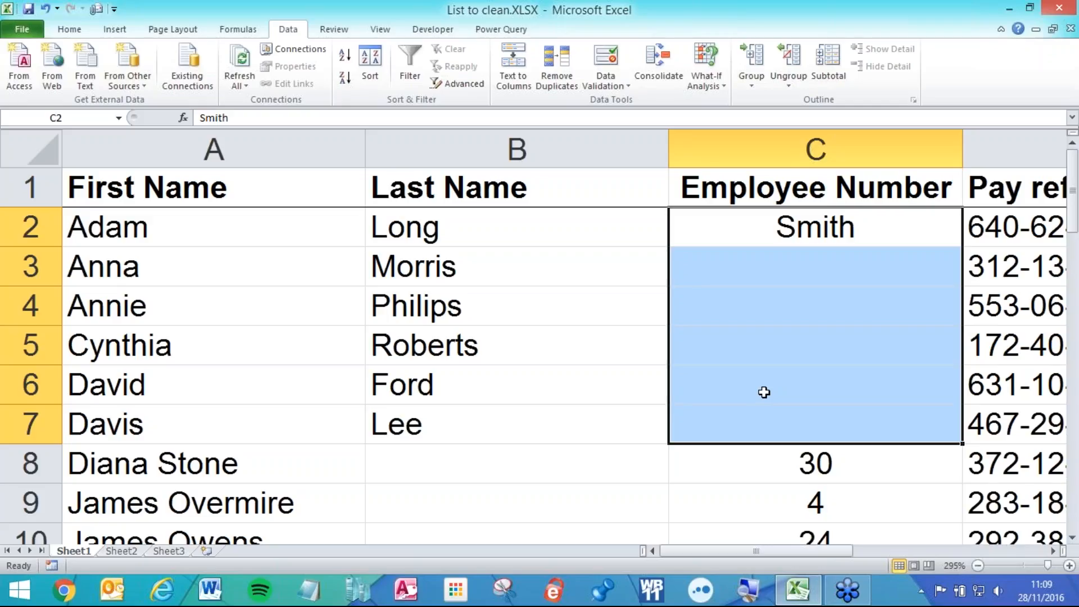
key(ctrl+z)
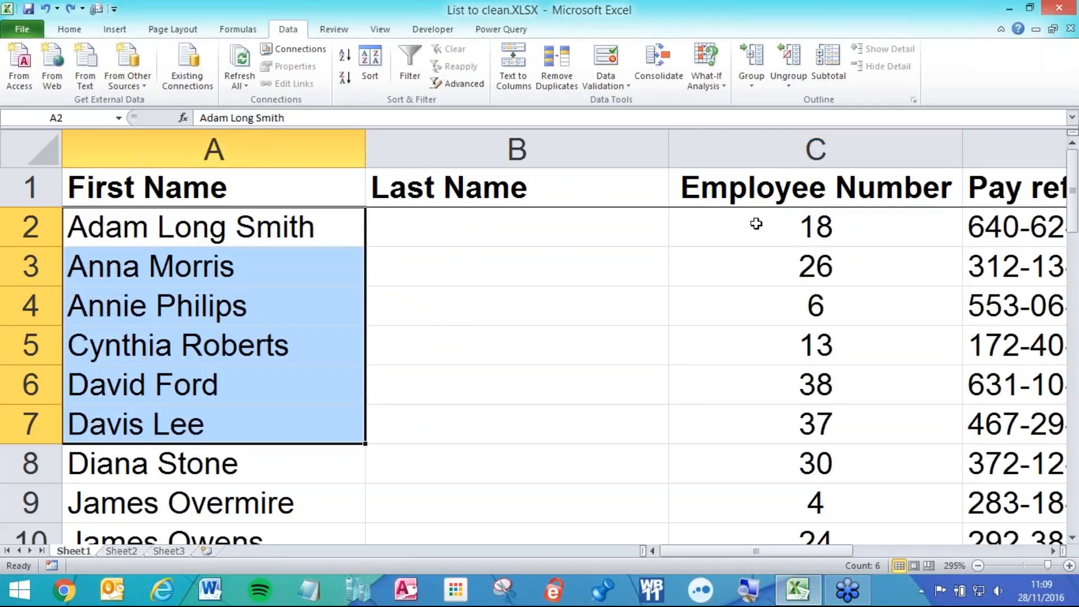
scroll(749, 224, down, 2)
scroll(749, 224, down, 1)
right_click(638, 144)
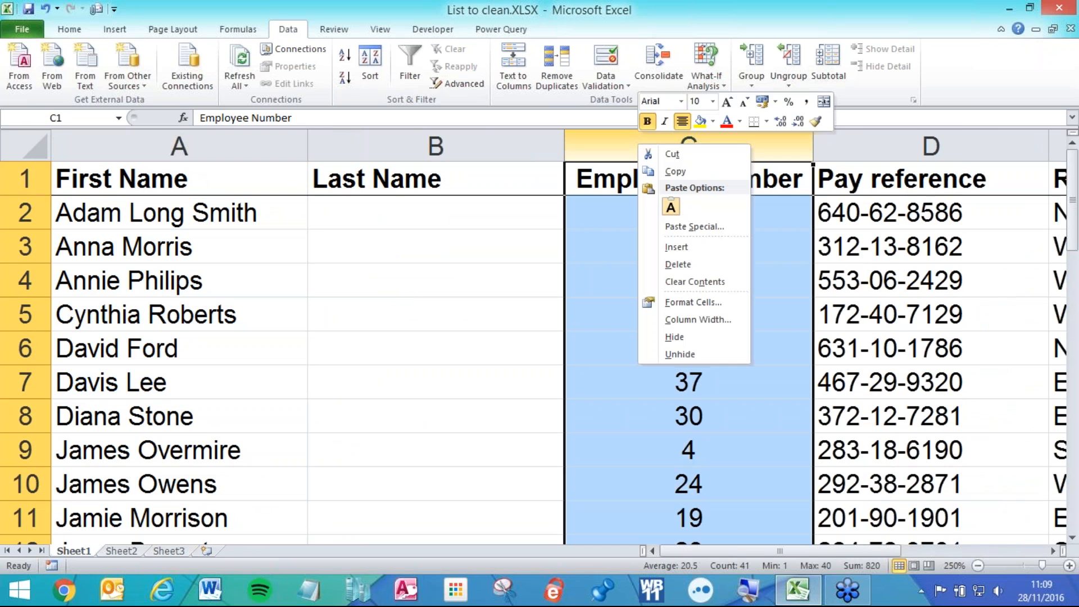
- Insert an empty column C and split the first six names across columns A to C
click(677, 246)
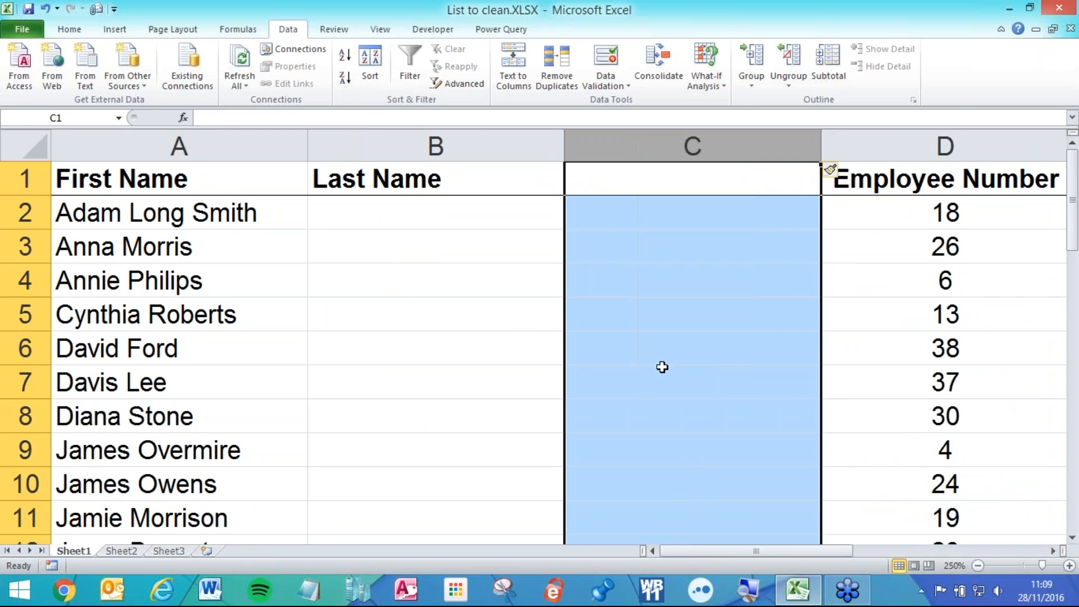
click(525, 340)
drag(247, 213, 229, 373)
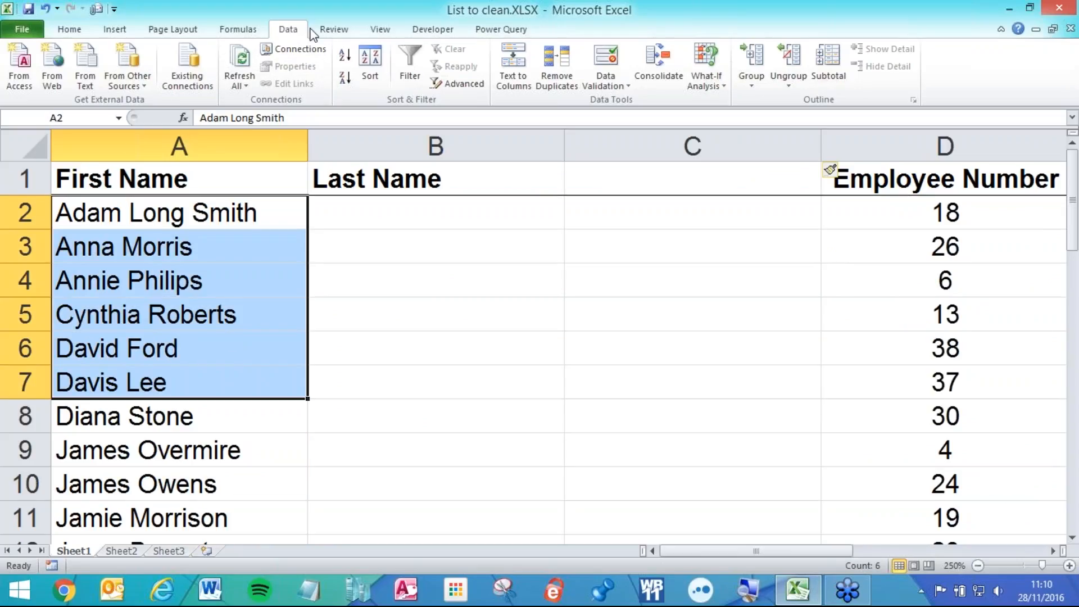
click(514, 63)
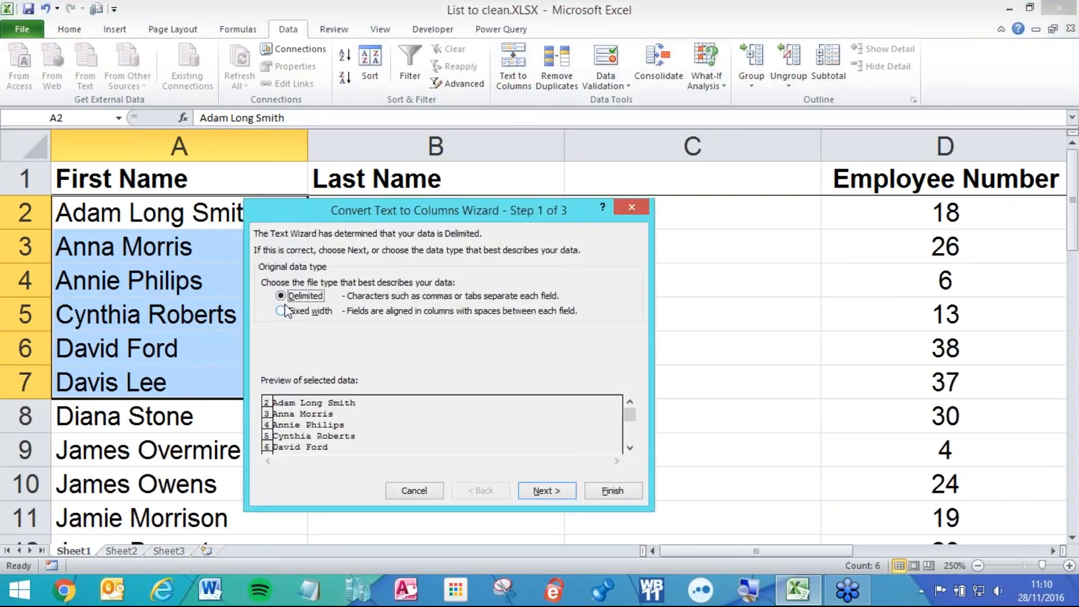
click(551, 492)
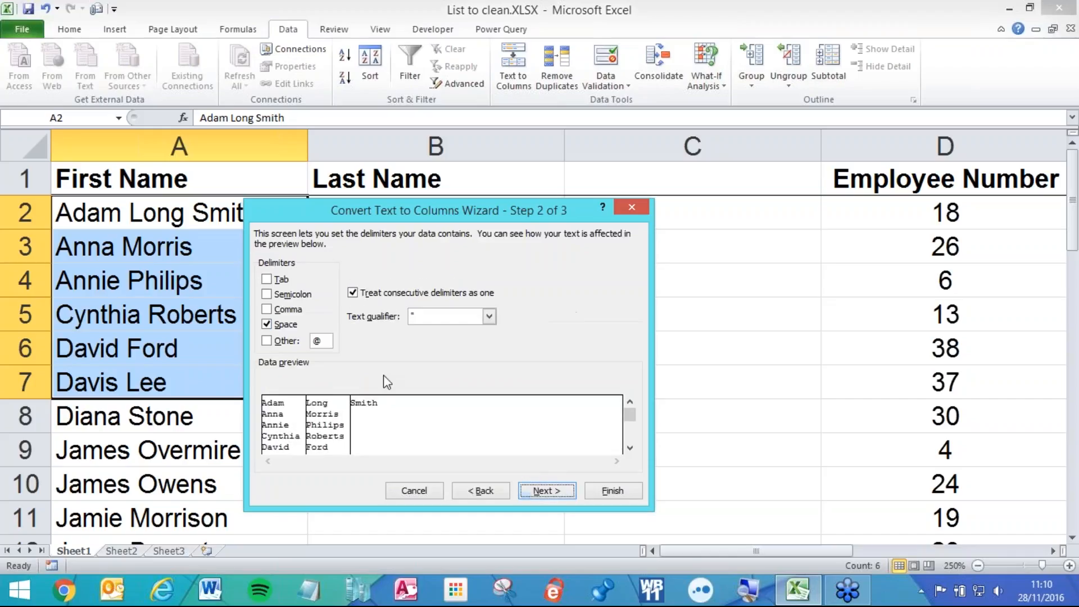
click(615, 497)
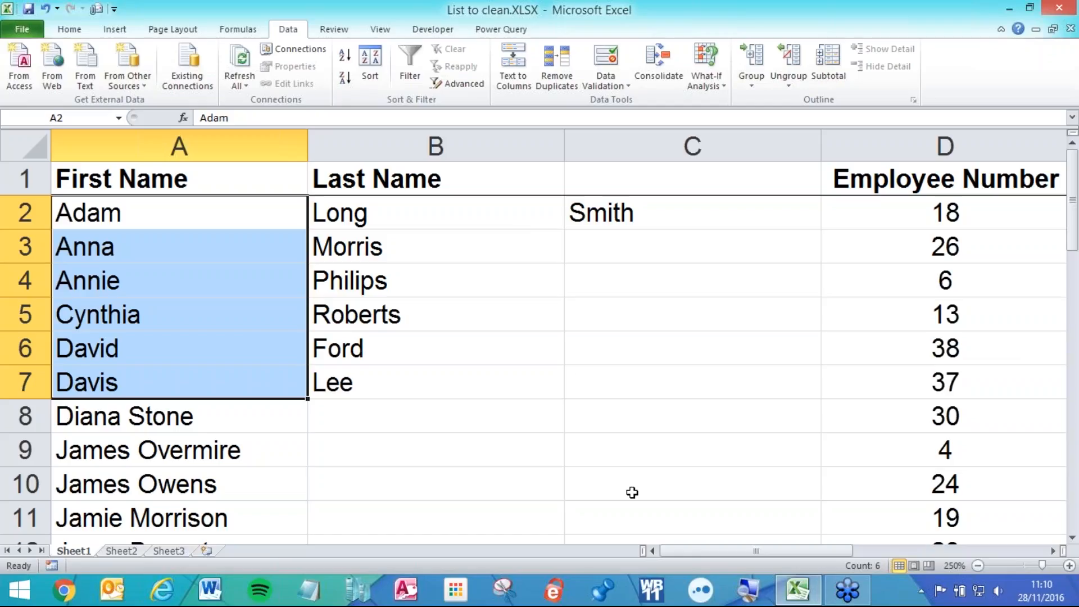
click(340, 231)
key(ctrl+z)
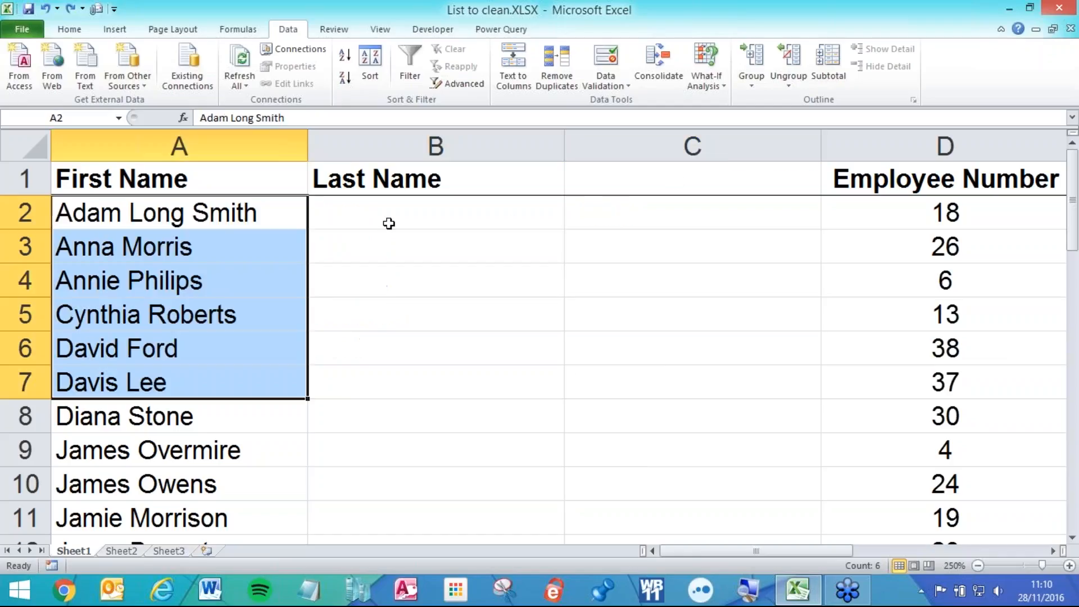
click(262, 209)
double_click(267, 213)
key(BackSpace)
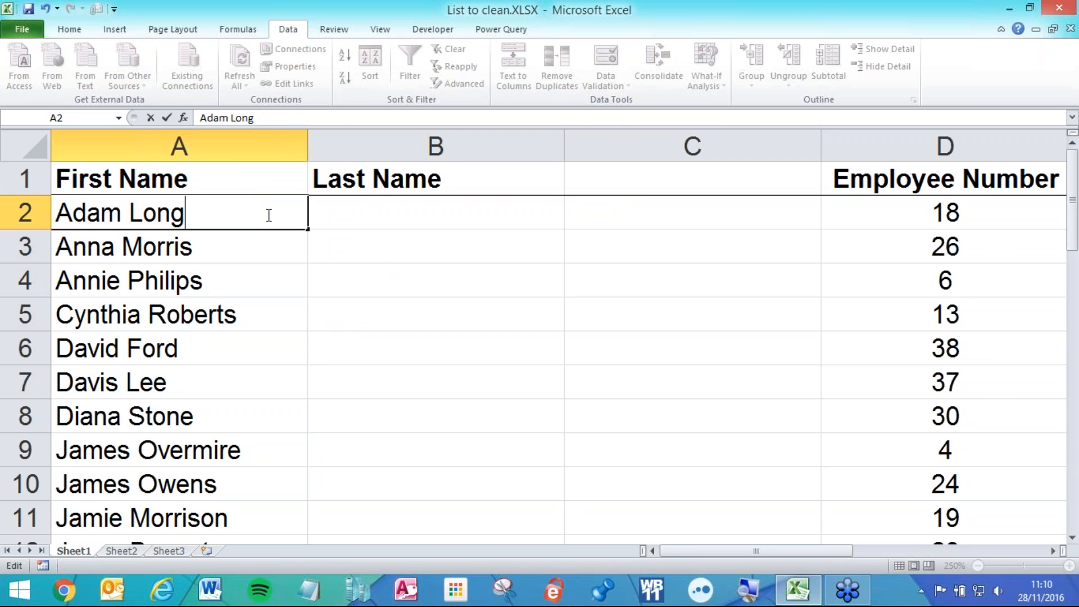
click(504, 216)
- Delete the empty column C so Employee Number returns to column C
click(621, 143)
right_click(620, 145)
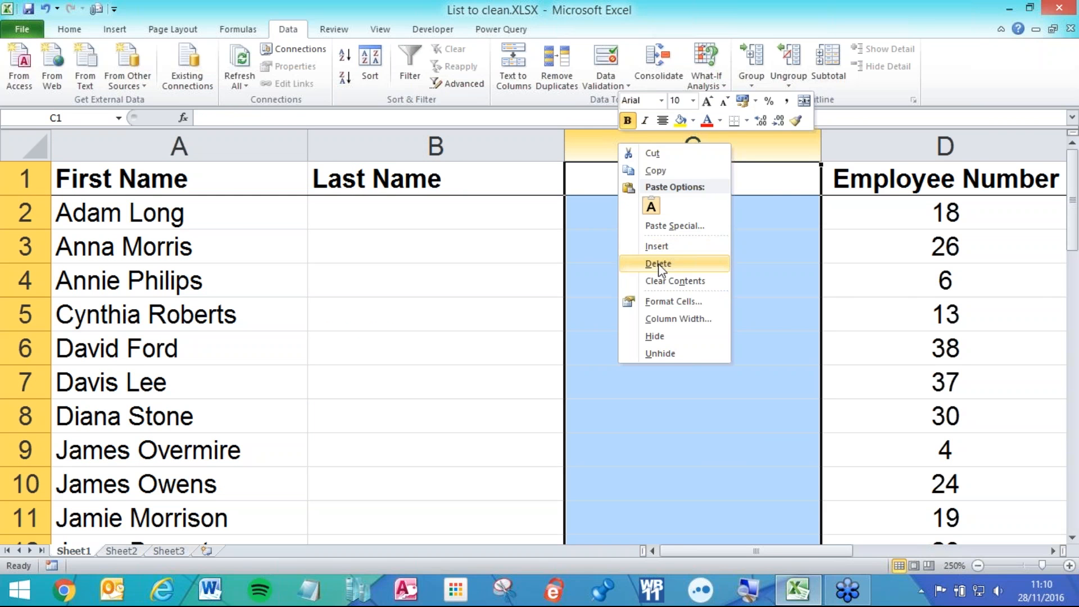
click(658, 264)
- Split all 40 names in A2:A41 into First Name and Last Name with Text to Columns
click(227, 204)
key(ctrl+shift+Down)
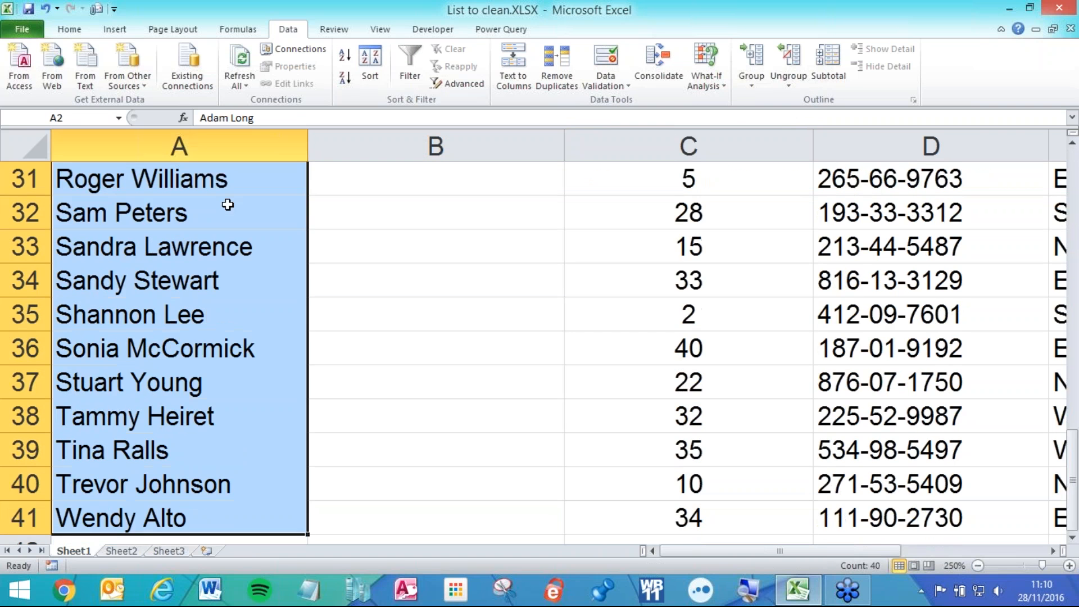
scroll(228, 204, up, 10)
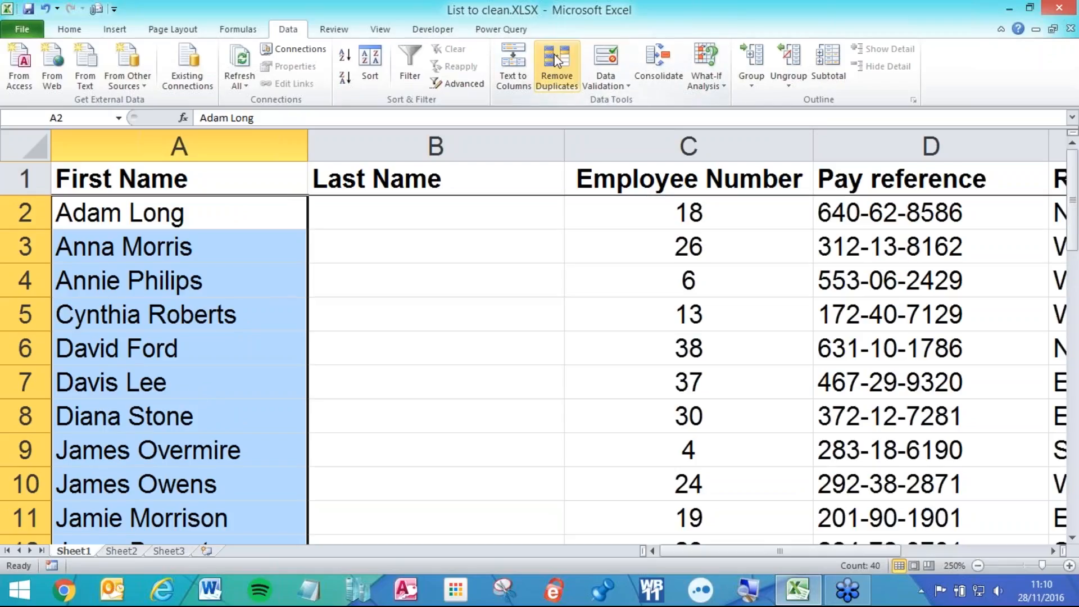
click(513, 70)
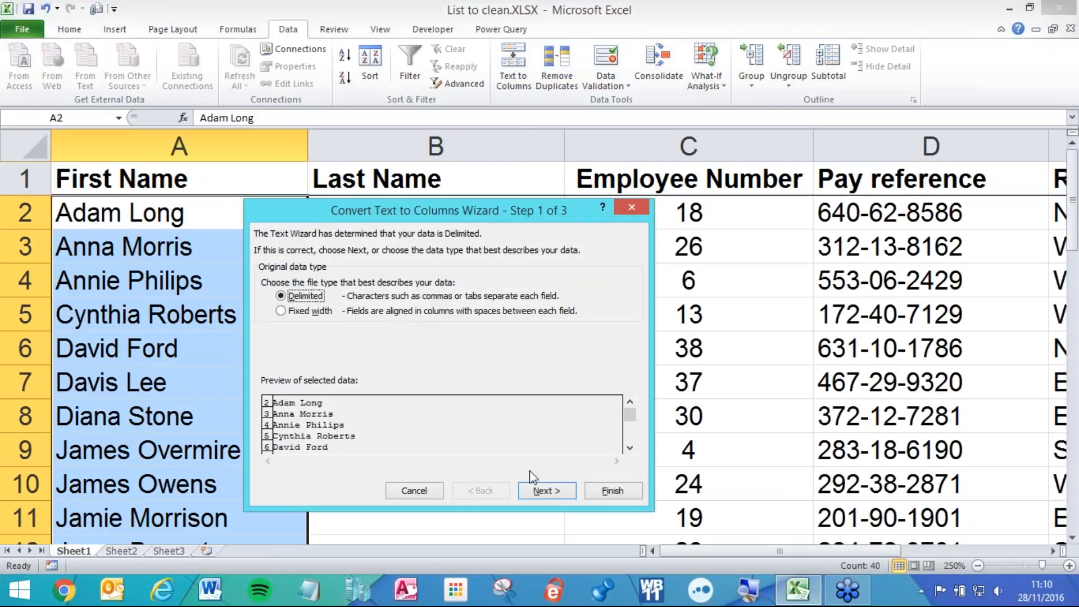
click(545, 488)
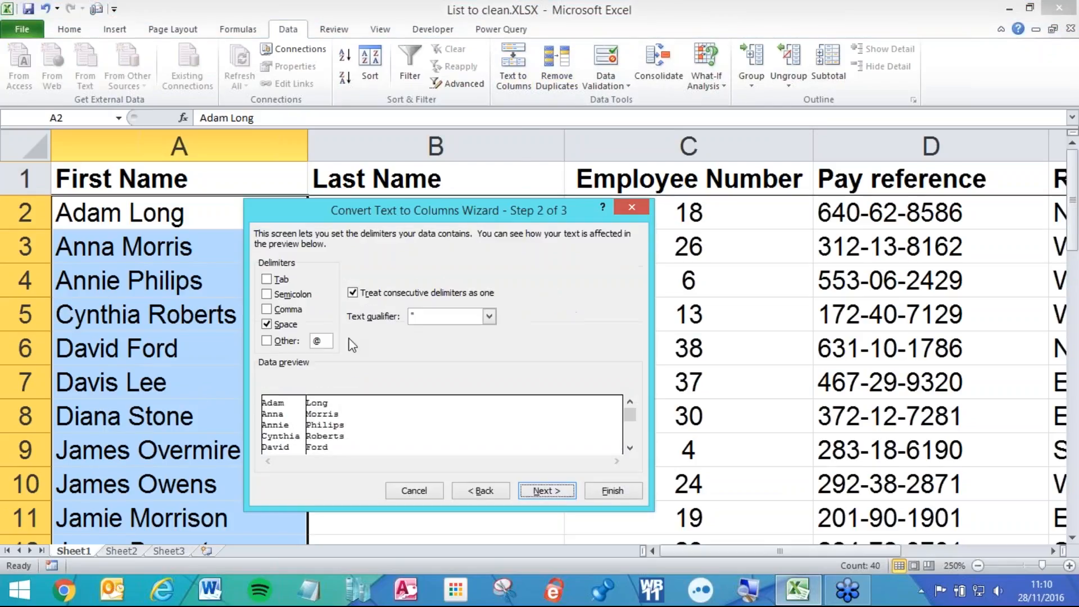
click(611, 488)
click(488, 340)
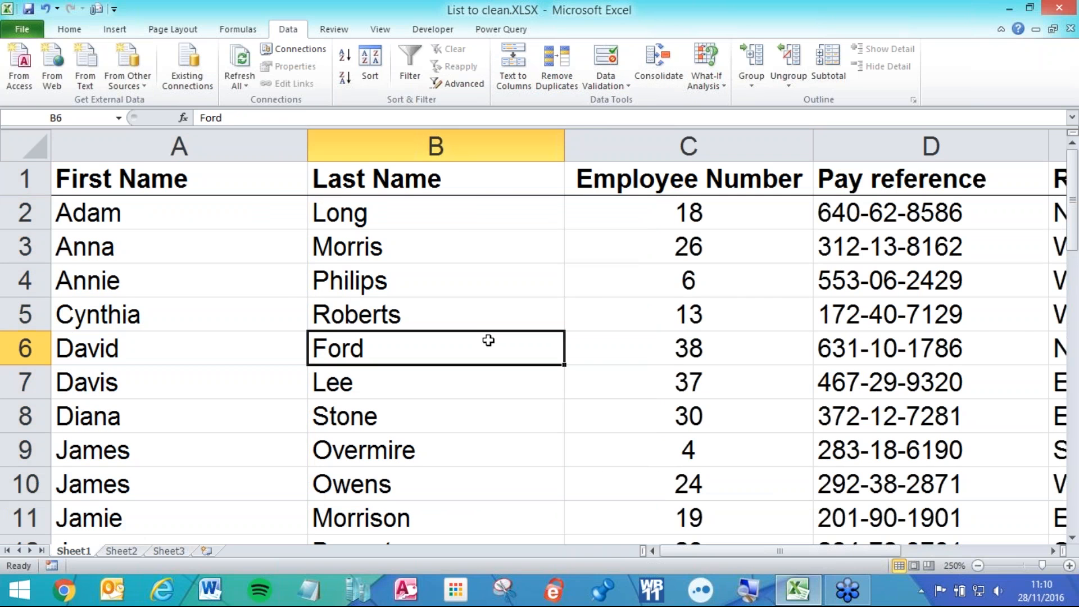
scroll(443, 215, down, 4)
scroll(450, 224, down, 1)
click(450, 230)
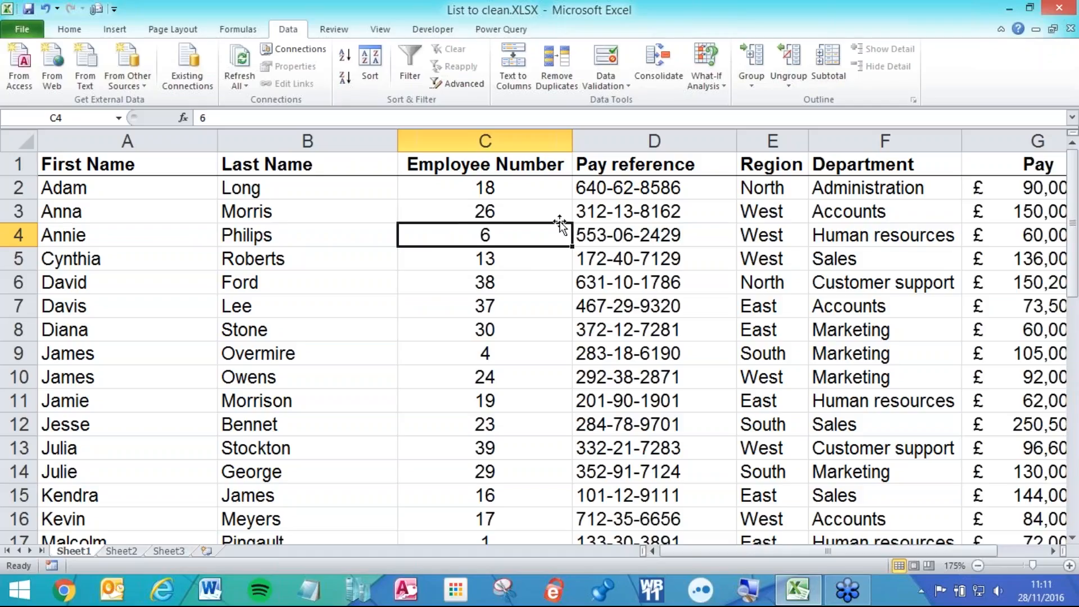
- Insert a column before Employee Number and type the heading 'Full name' in C1
click(477, 196)
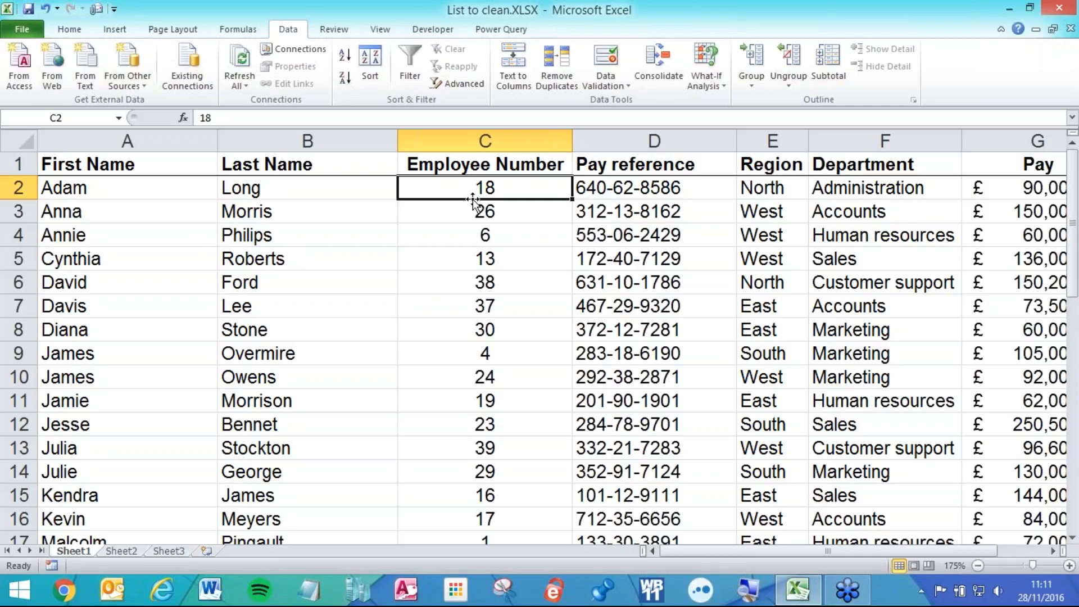
click(457, 143)
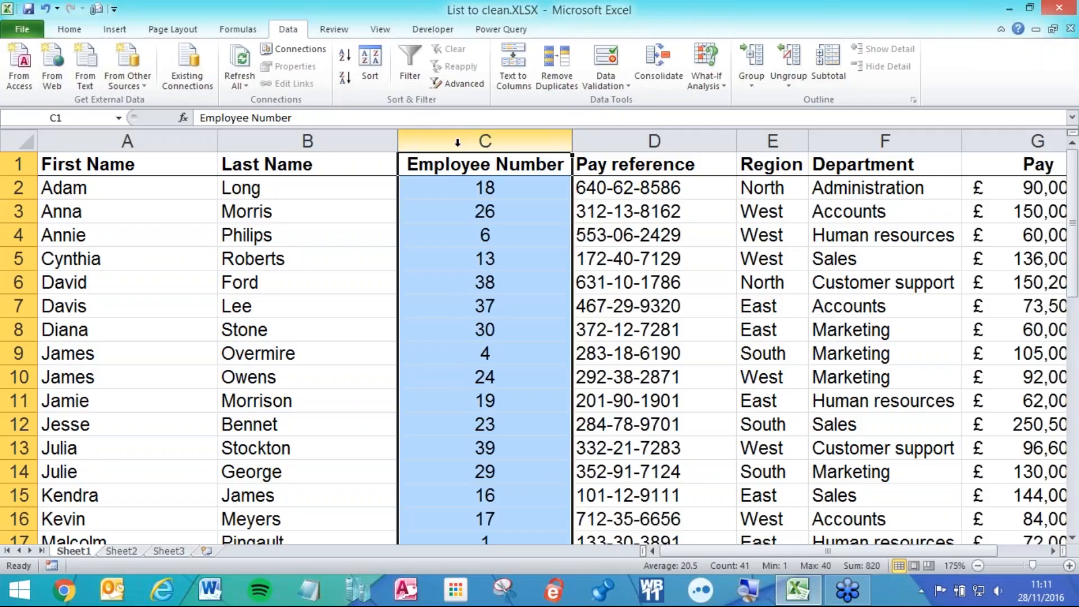
right_click(458, 145)
click(498, 251)
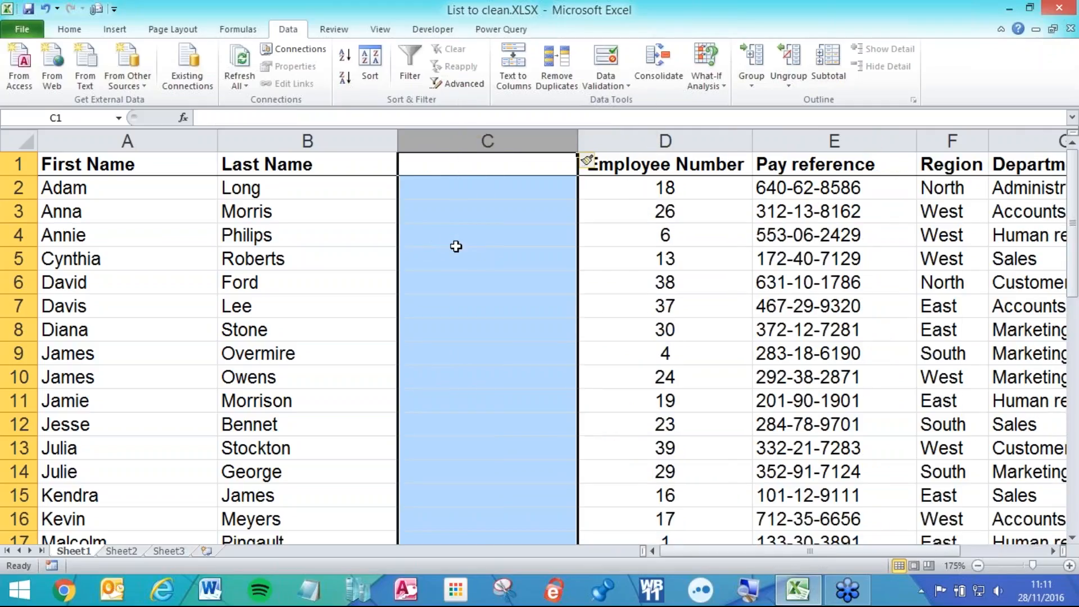
click(459, 166)
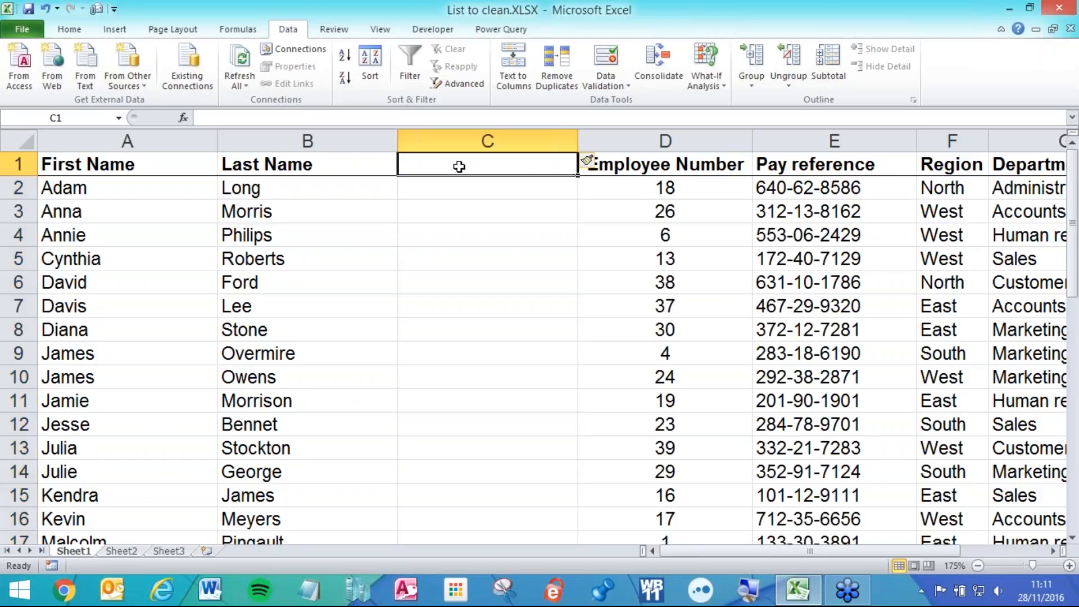
text(Full name)
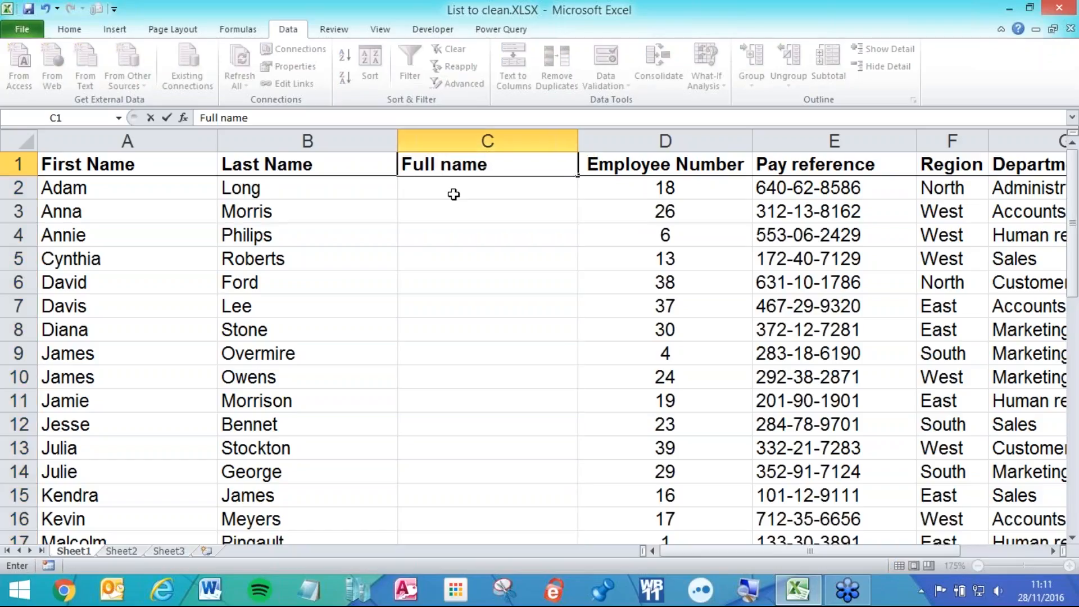
key(Return)
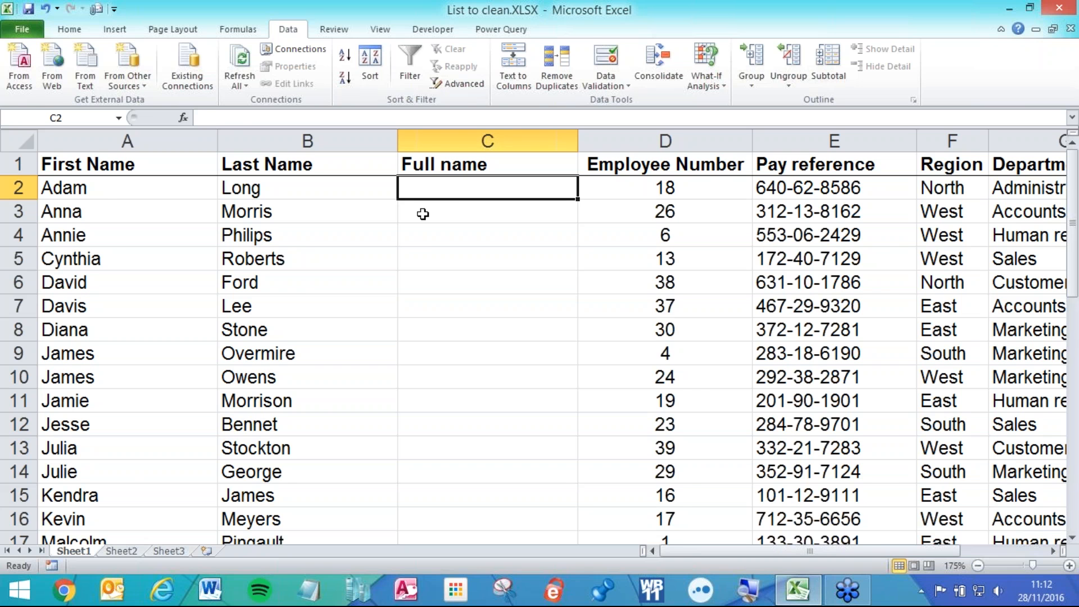
- Enter =A2 in C2 so it shows the first name Adam
scroll(429, 239, up, 6)
scroll(443, 275, up, 1)
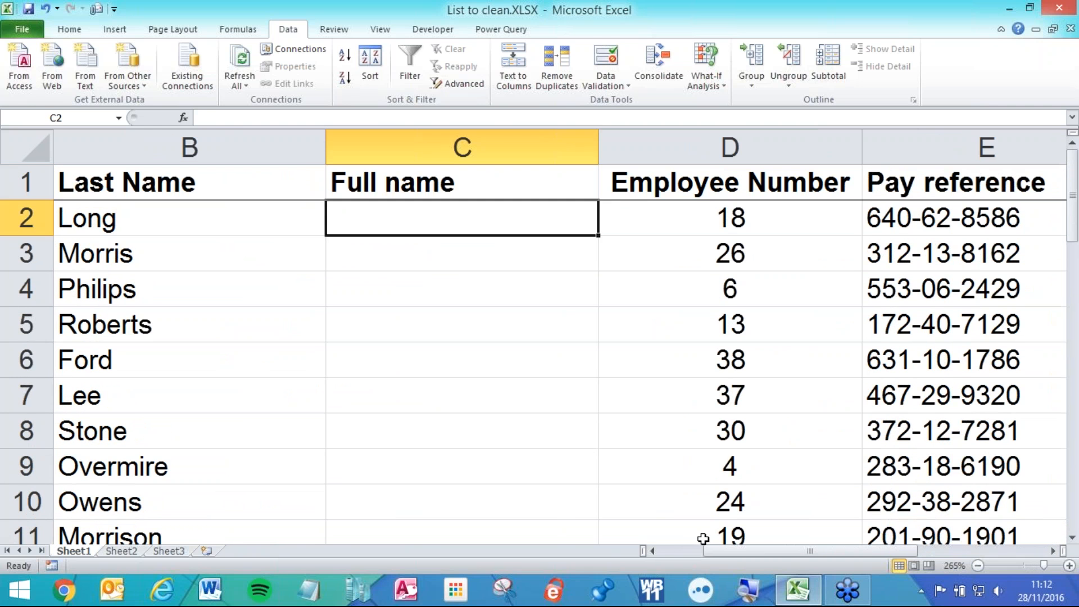
drag(723, 550, 675, 548)
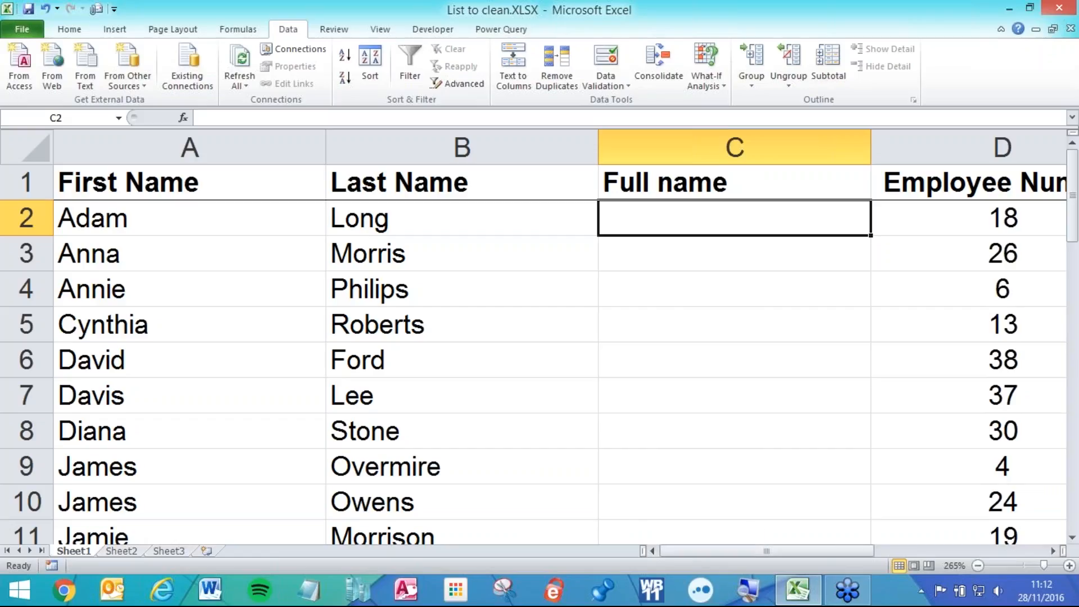
text(=)
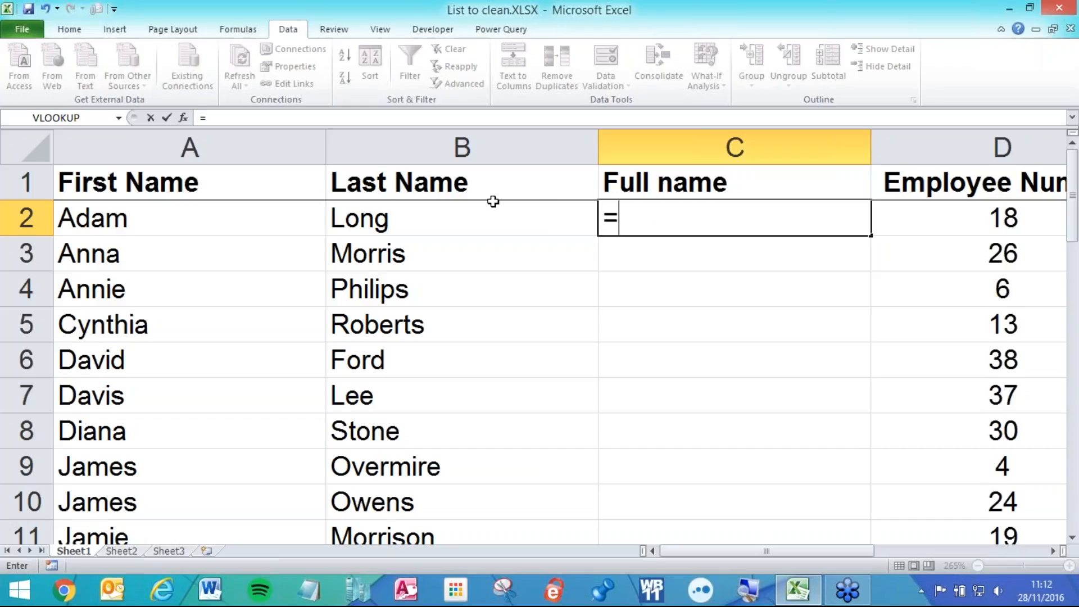
click(214, 221)
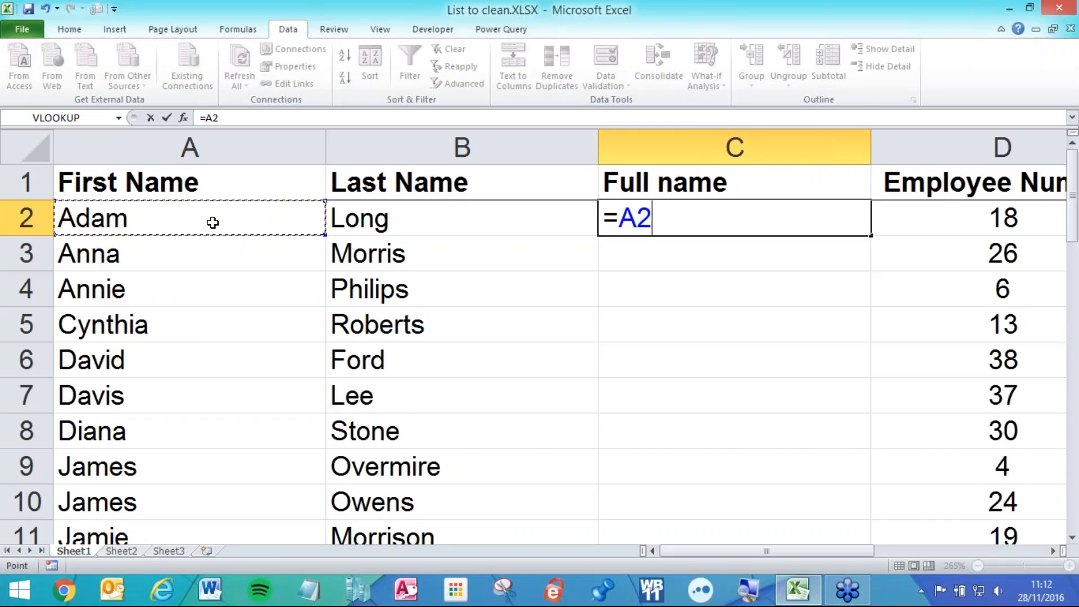
key(Return)
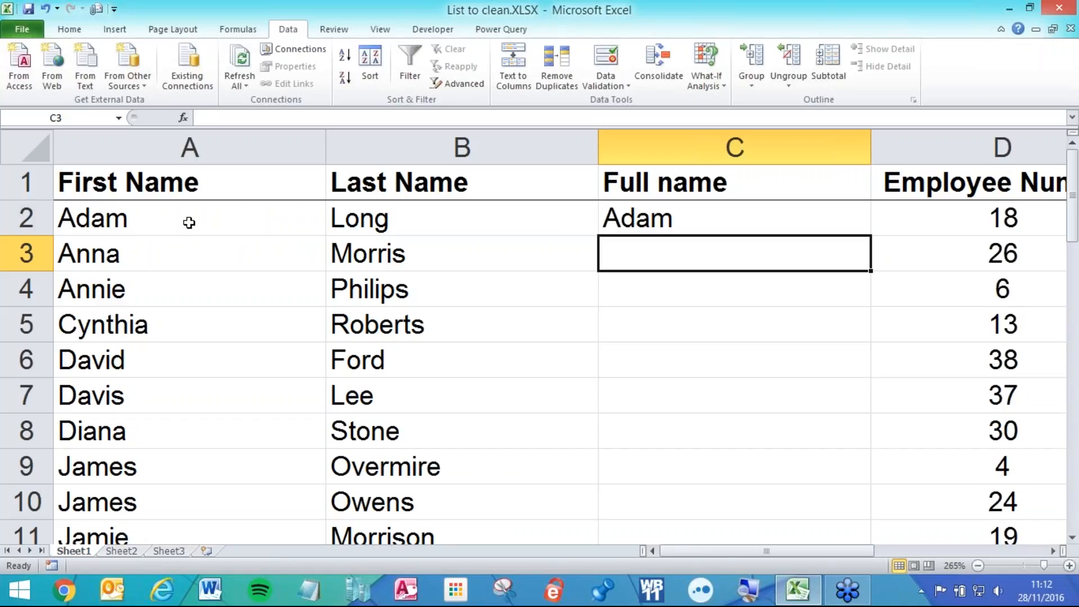
- Extend the C2 formula to =A2&B2 to join first and last name
double_click(682, 209)
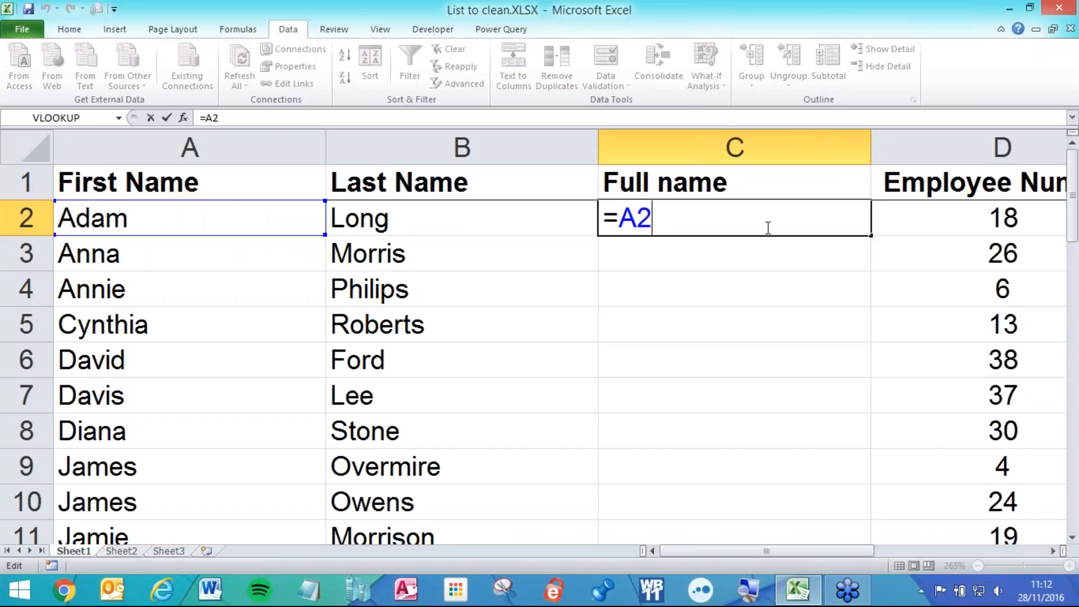
text(&)
click(418, 218)
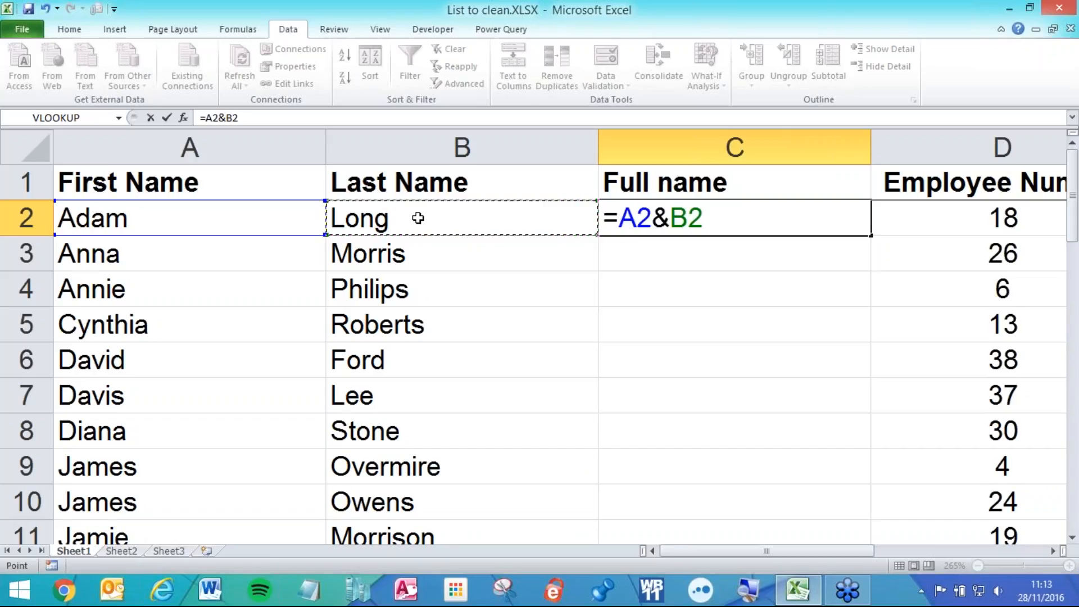
key(Return)
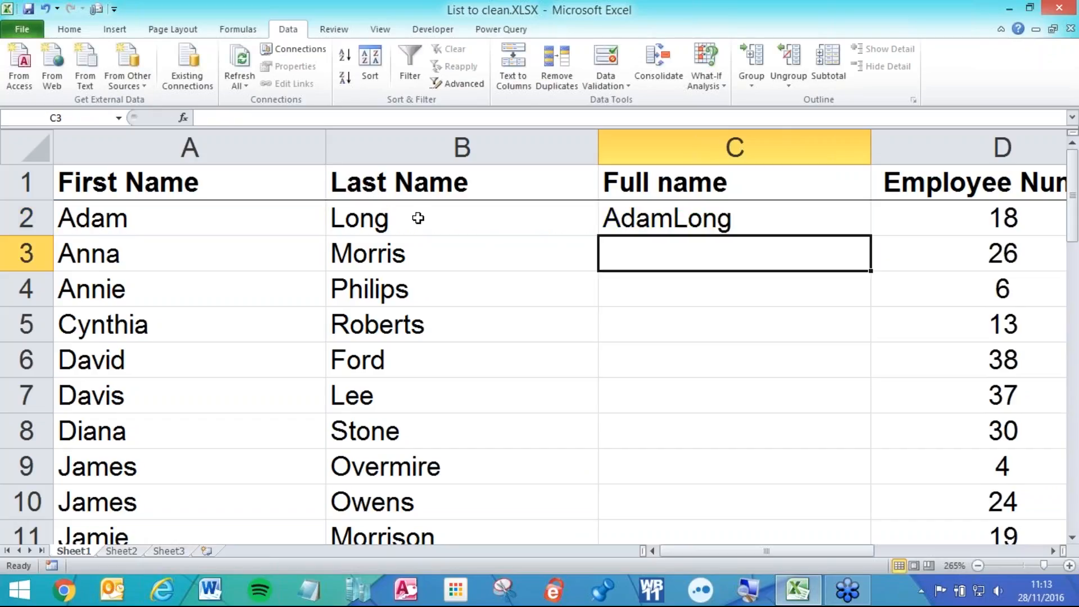
click(688, 216)
double_click(688, 217)
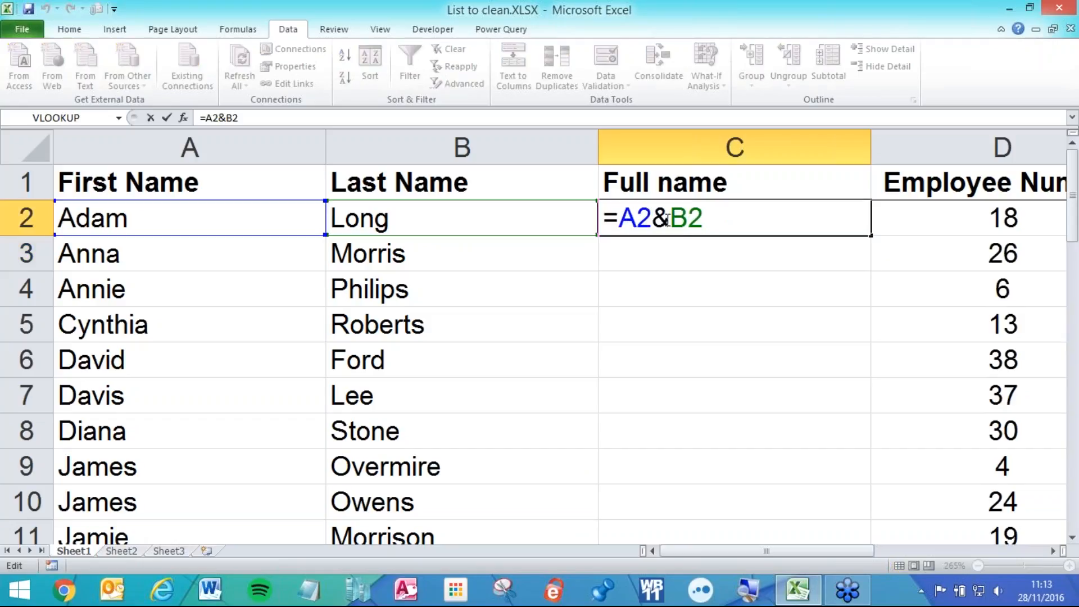
drag(670, 218, 709, 218)
key(Delete)
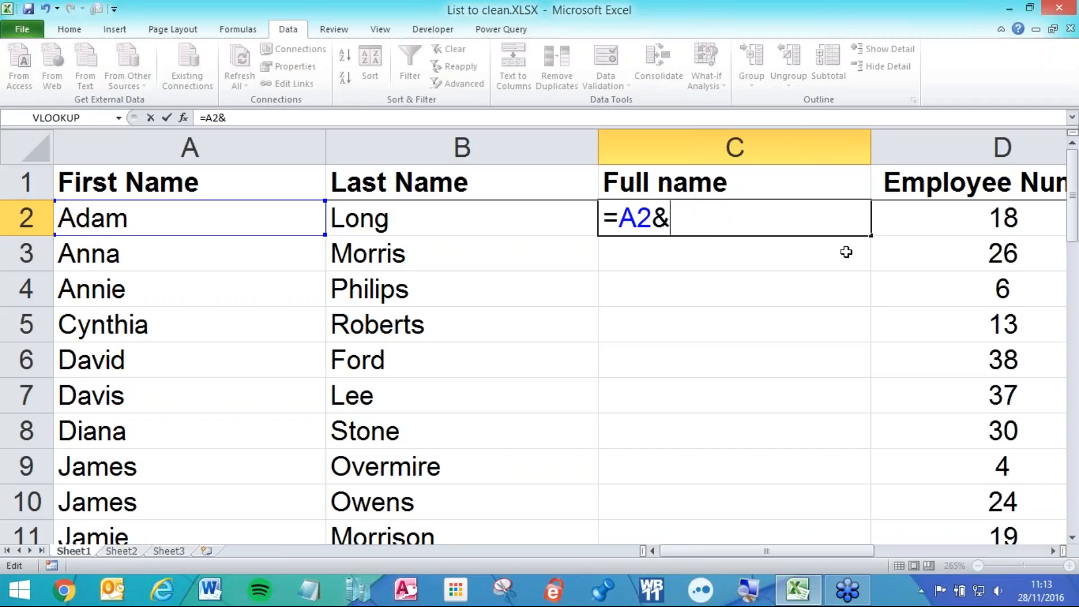
text(" ")
key(BackSpace)
text(works here")
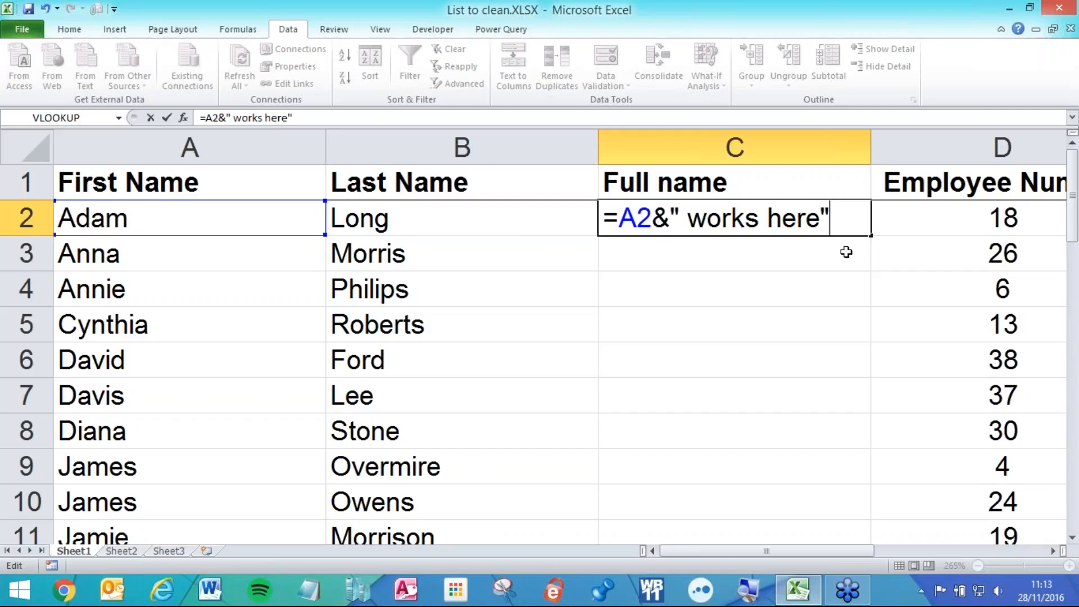
key(Return)
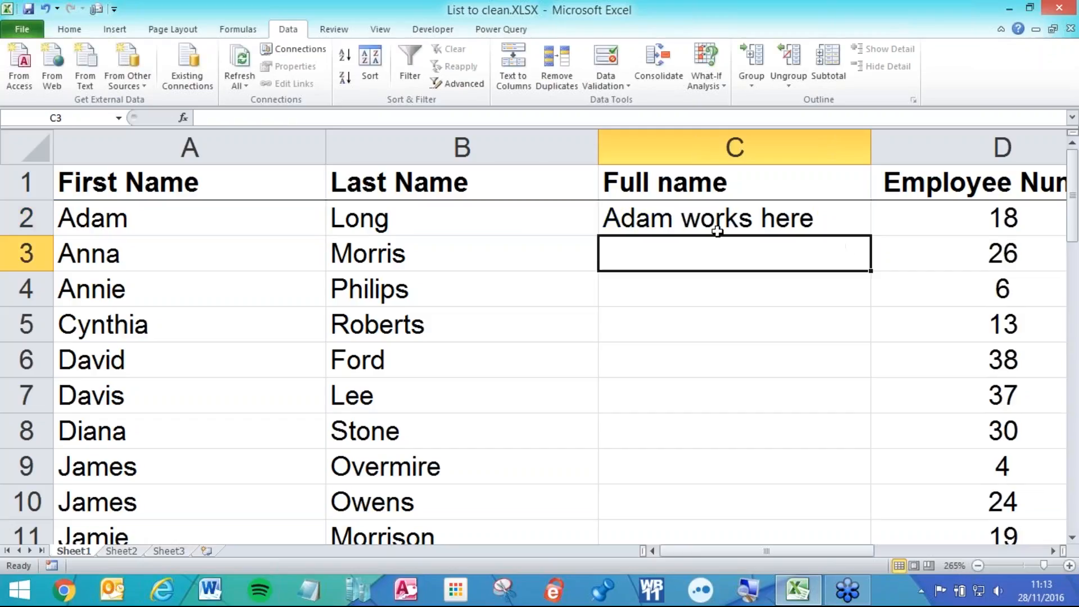
- Fill C2's formula down to C7, then clear the copies in C3:C7
click(781, 220)
drag(870, 236, 858, 406)
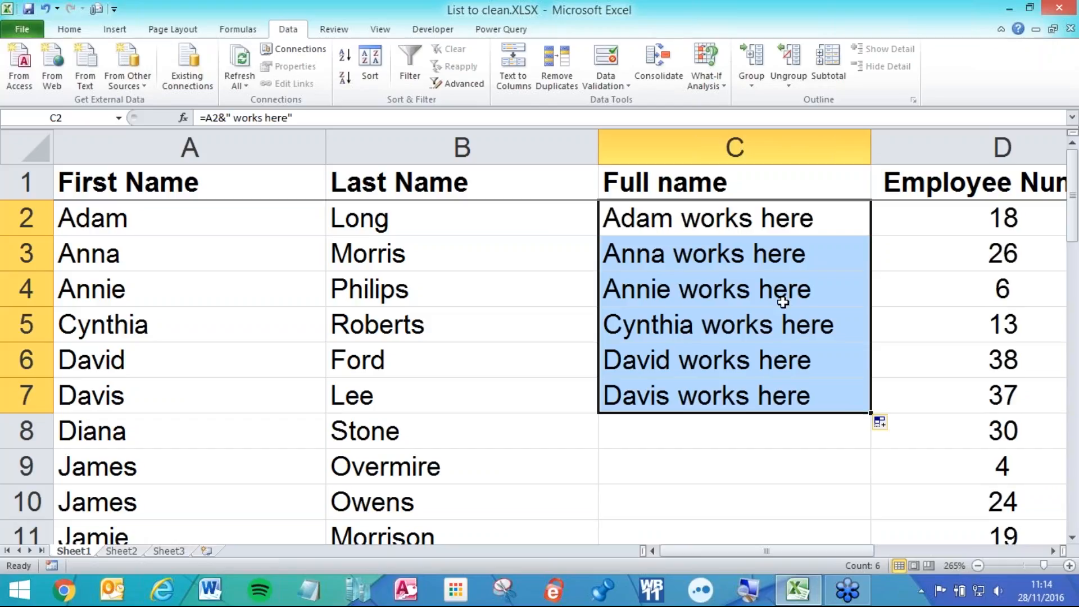
drag(766, 258, 764, 382)
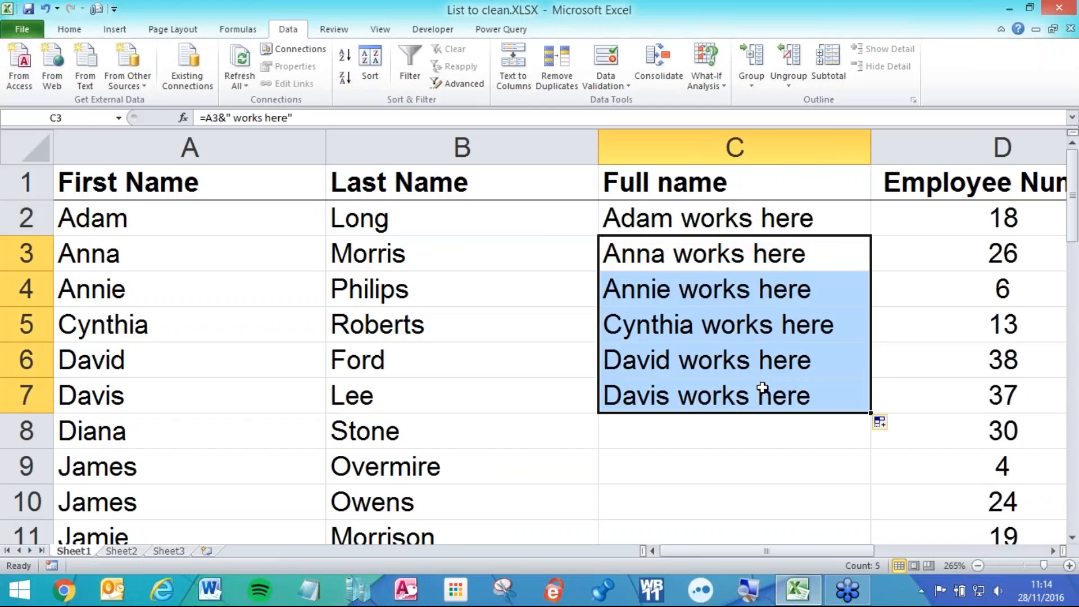
key(Delete)
- Edit C2 to =A2&" "&B2, joining first and last name with a space
double_click(744, 224)
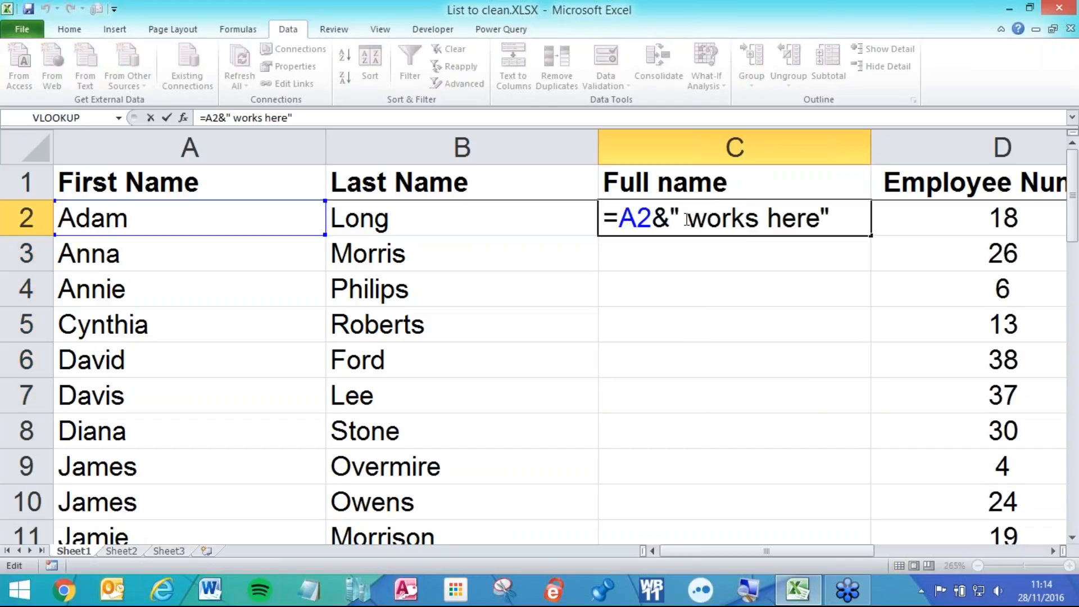
drag(688, 219, 846, 206)
text(" )
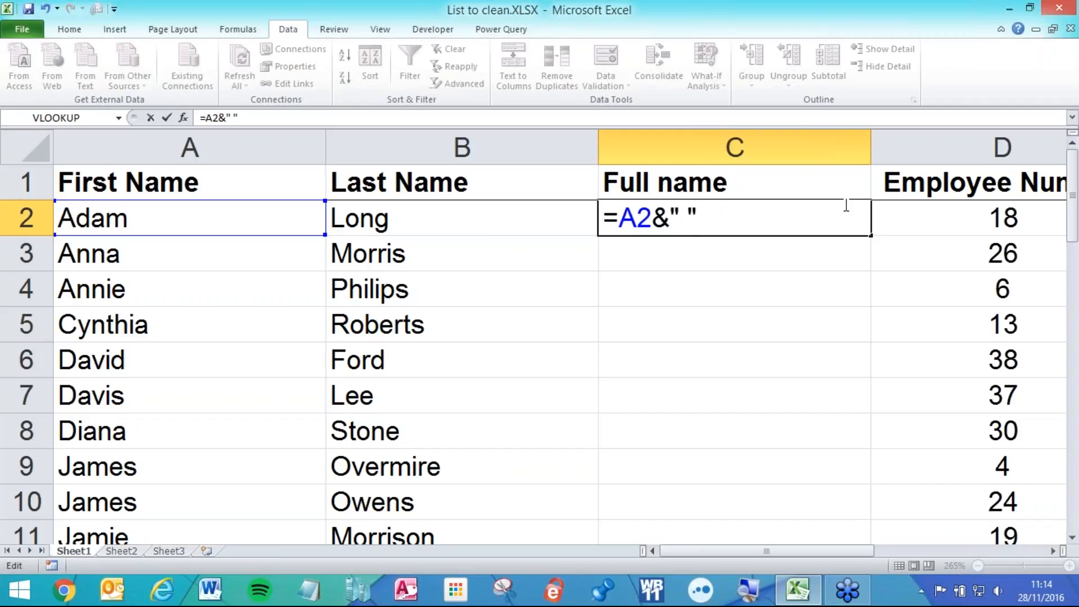
text(&)
click(444, 214)
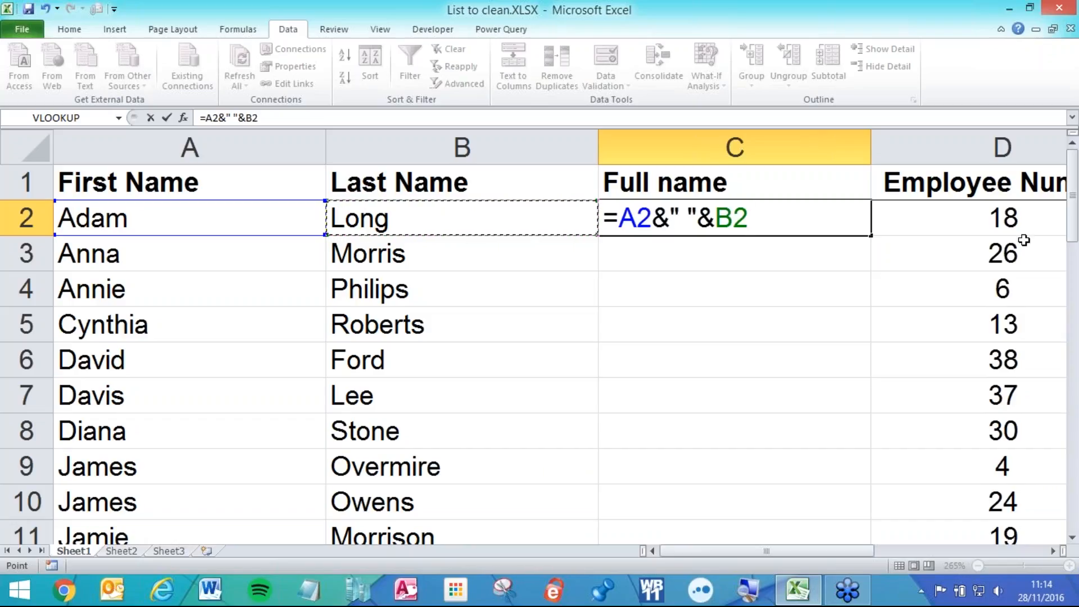
key(Return)
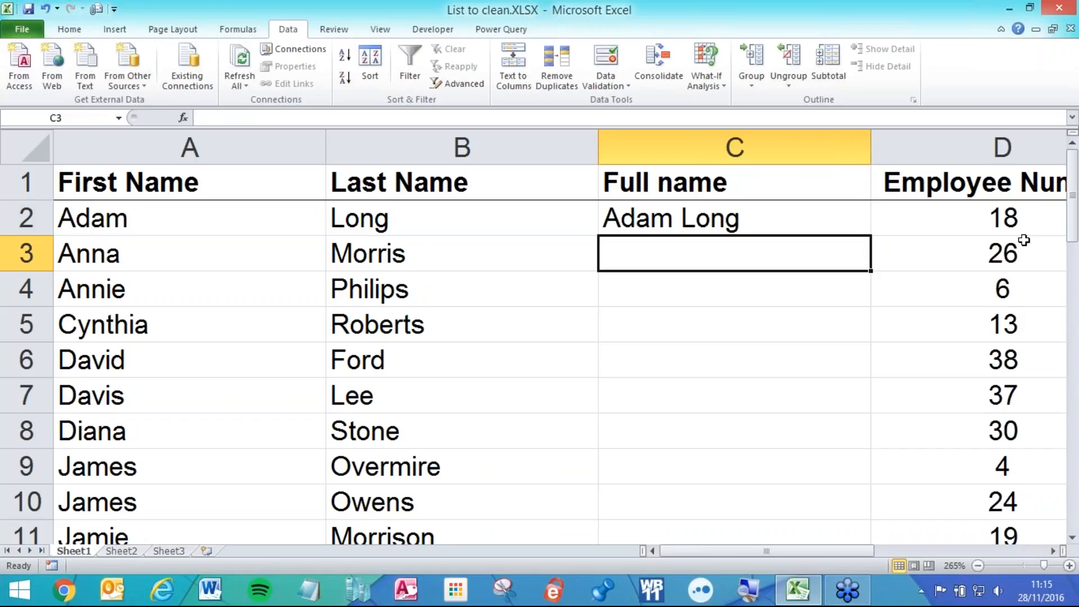
click(831, 205)
drag(869, 236, 775, 465)
click(818, 440)
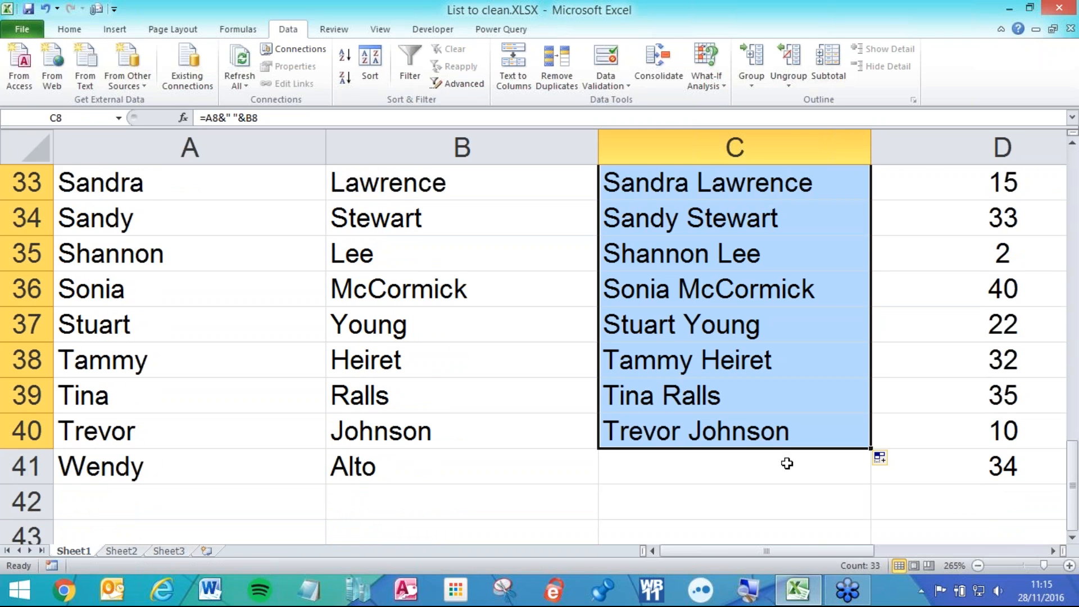
click(793, 433)
drag(869, 447, 875, 462)
click(789, 438)
scroll(780, 427, up, 11)
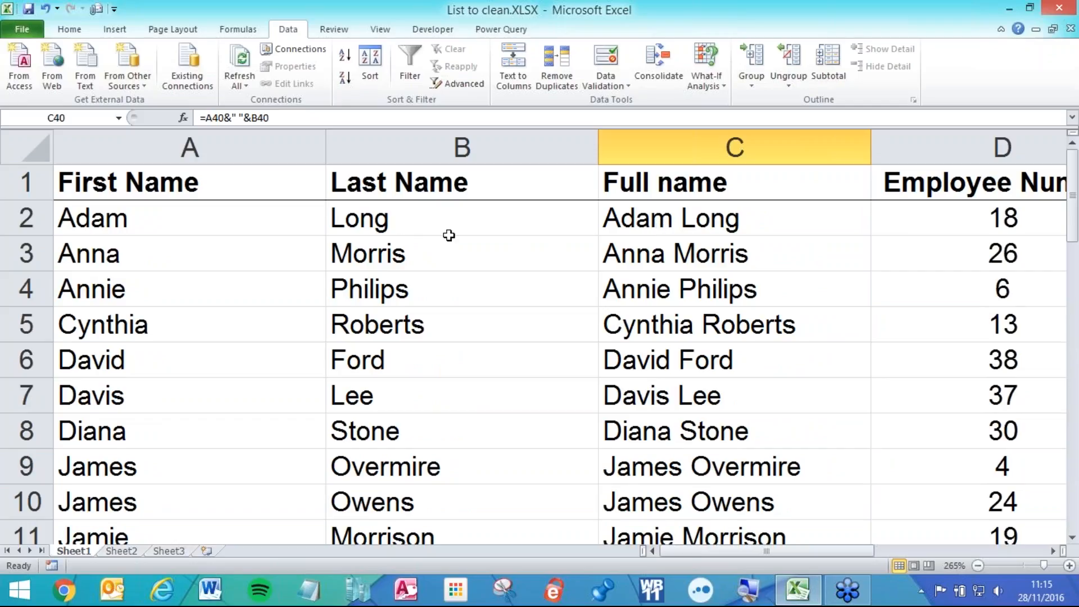
click(395, 220)
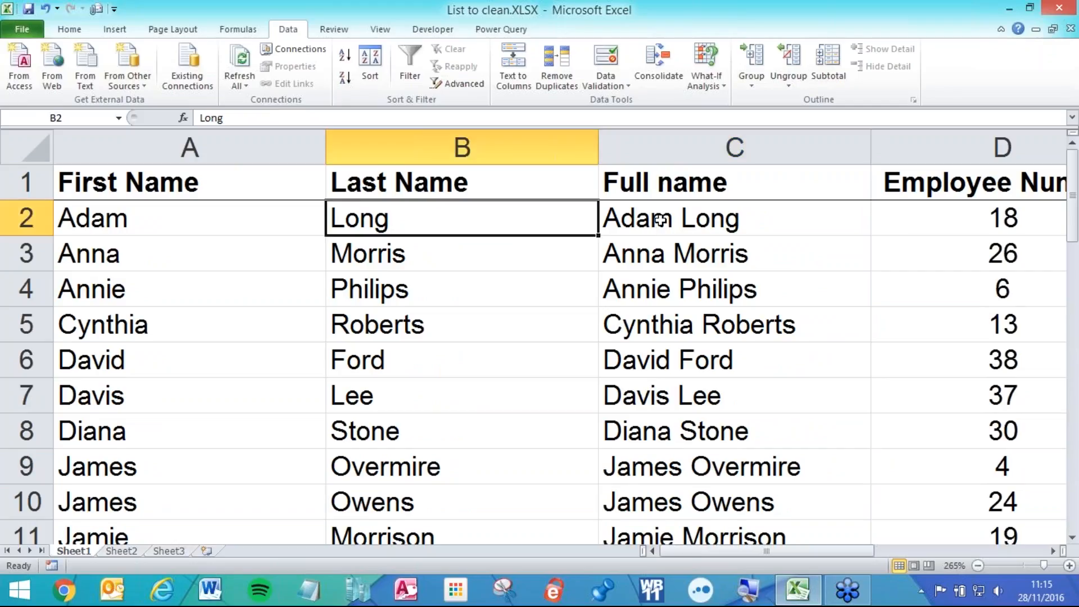
text(Smith)
key(Return)
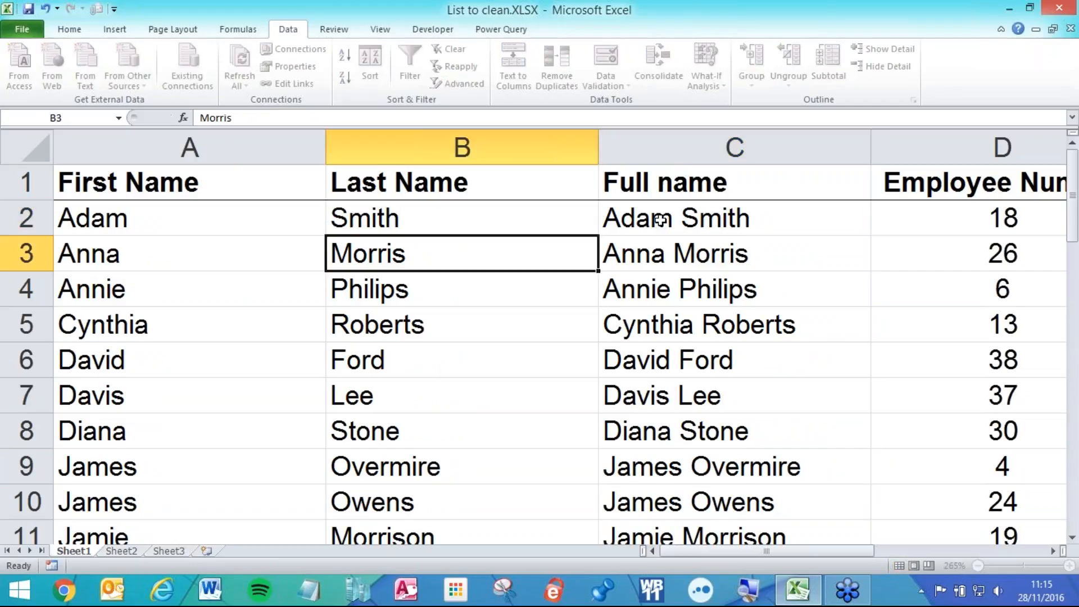
click(187, 293)
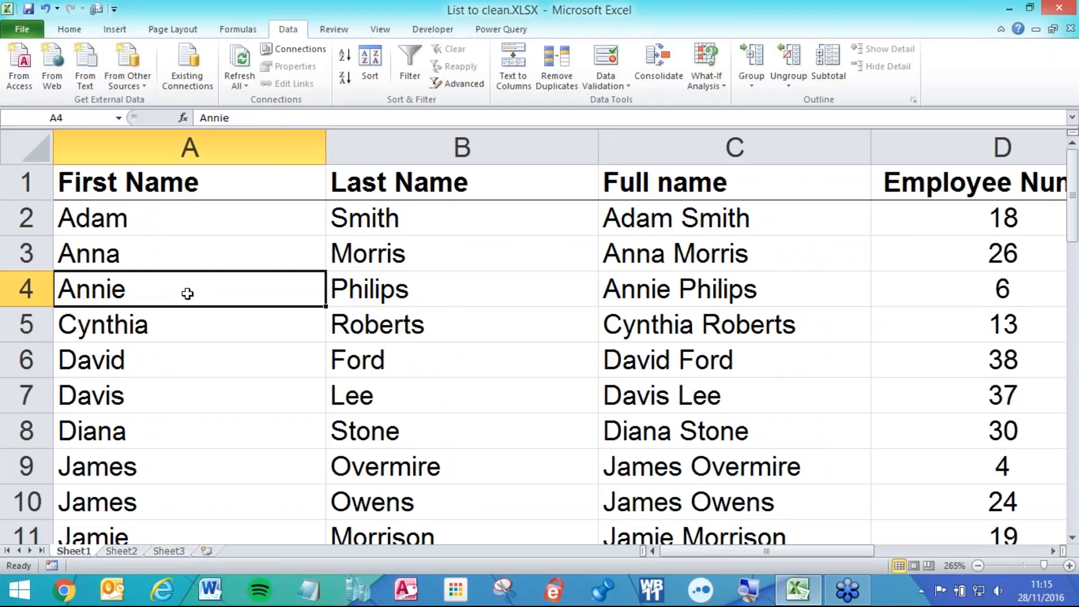
text(David)
key(Return)
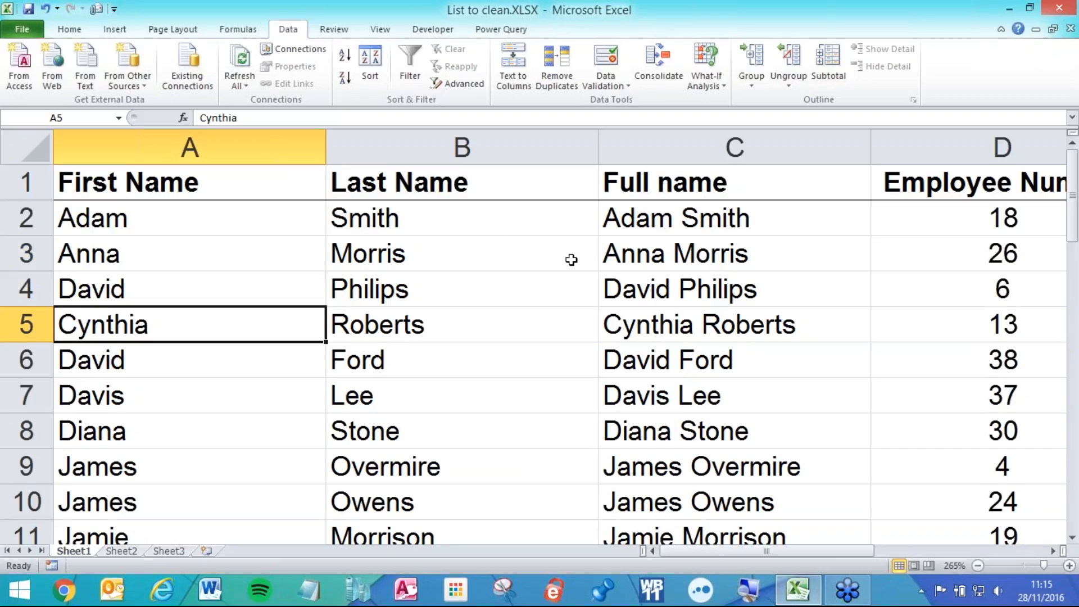
double_click(669, 216)
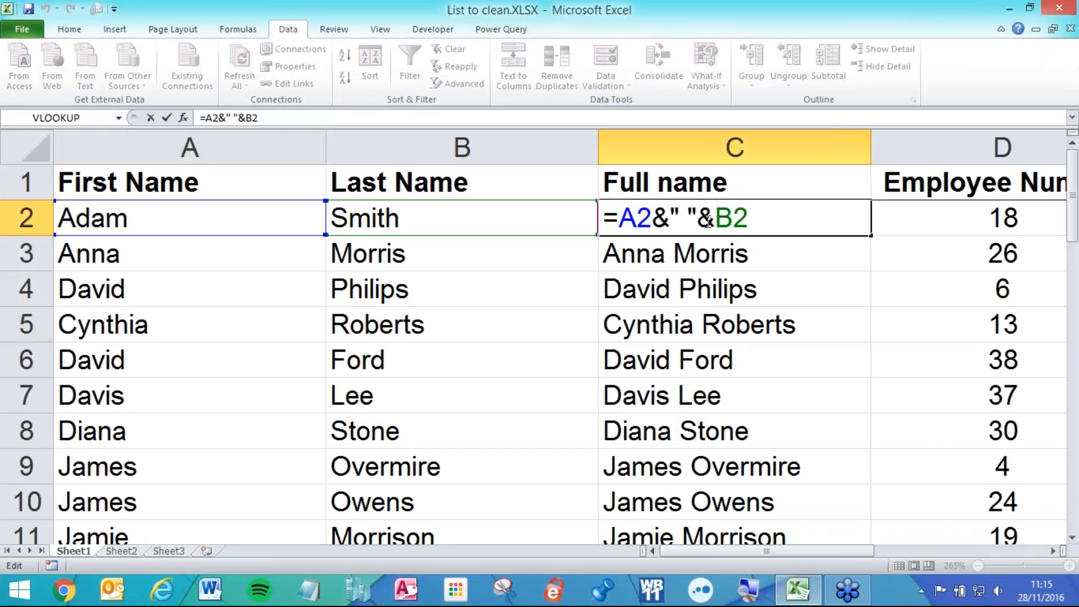
drag(620, 219, 653, 217)
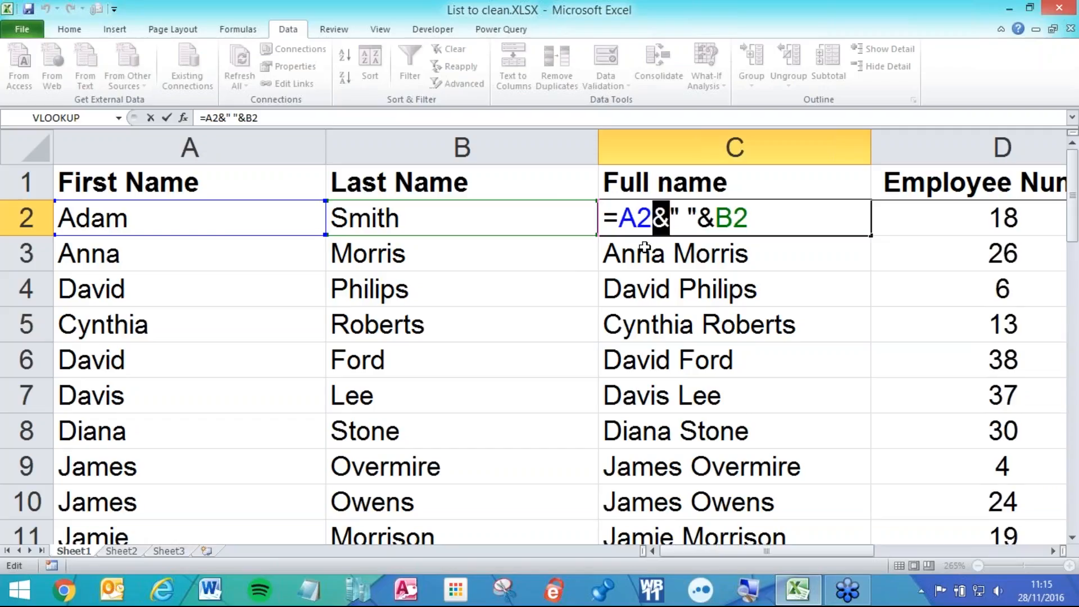
click(671, 210)
drag(670, 210, 694, 209)
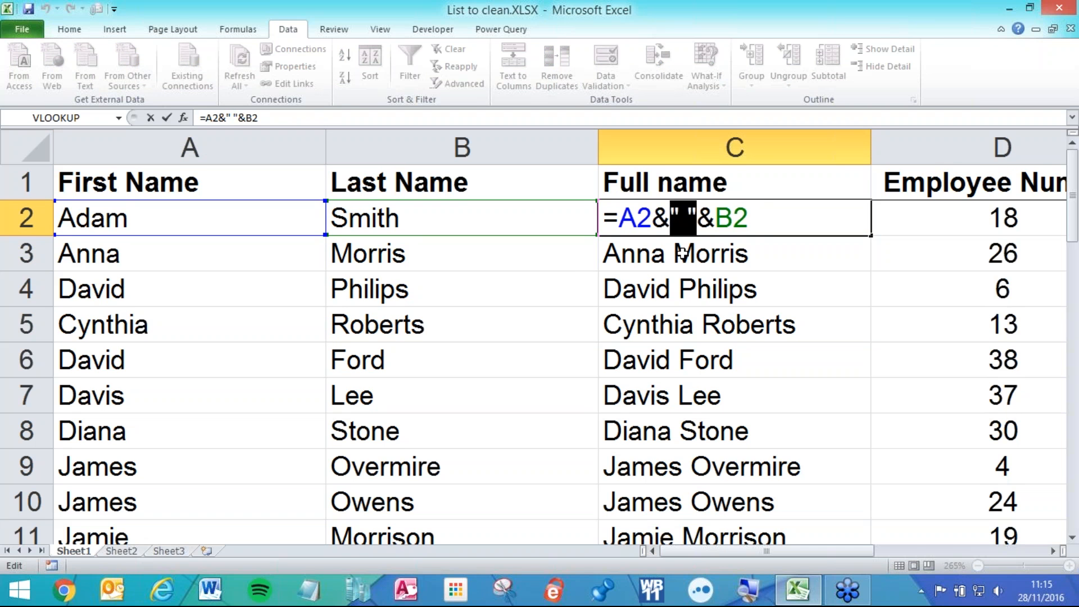
key(Escape)
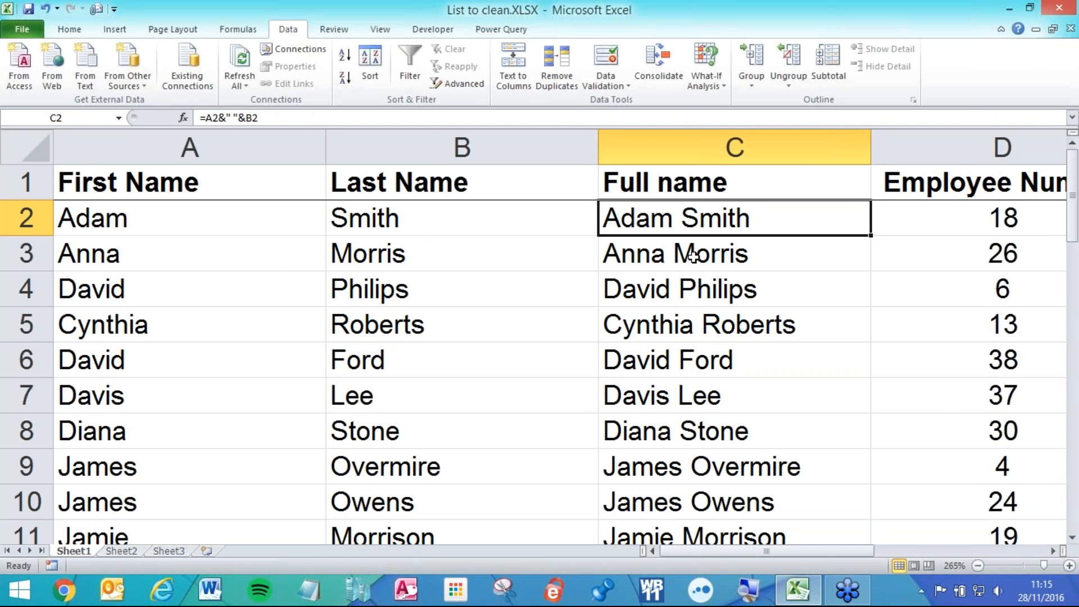
scroll(688, 250, down, 2)
scroll(674, 258, down, 2)
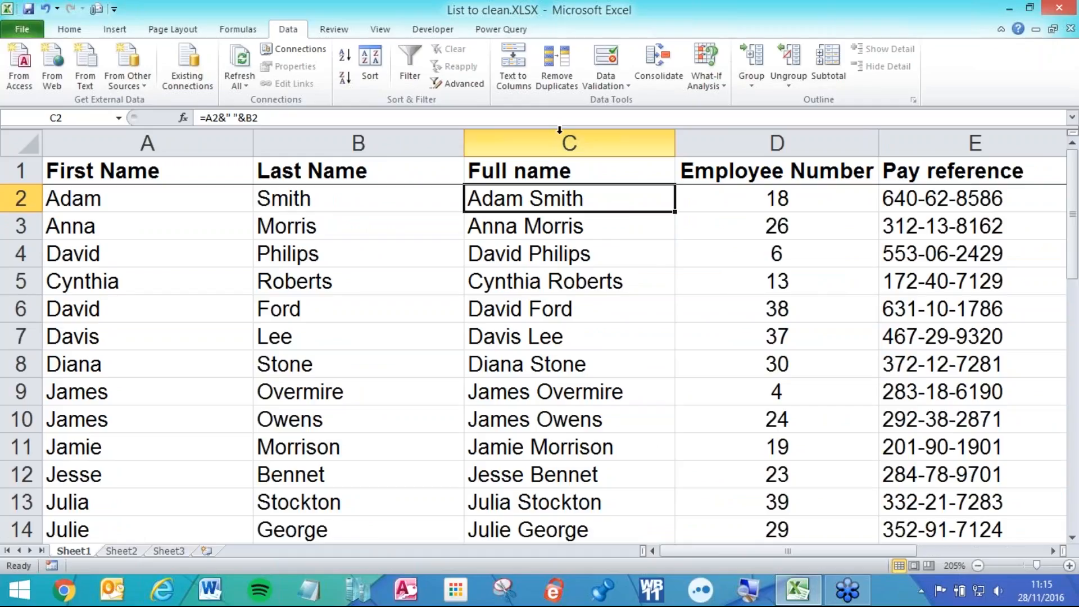
- Insert a blank column before the Full name column
click(559, 130)
right_click(559, 130)
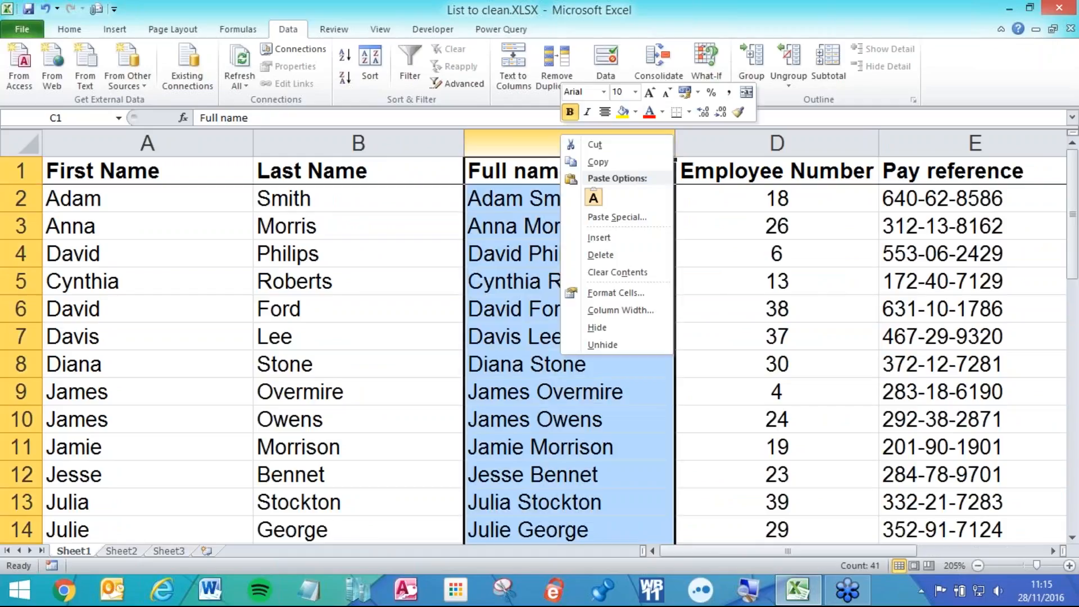
click(598, 239)
- Head the new column C 'Email' and widen it
click(568, 169)
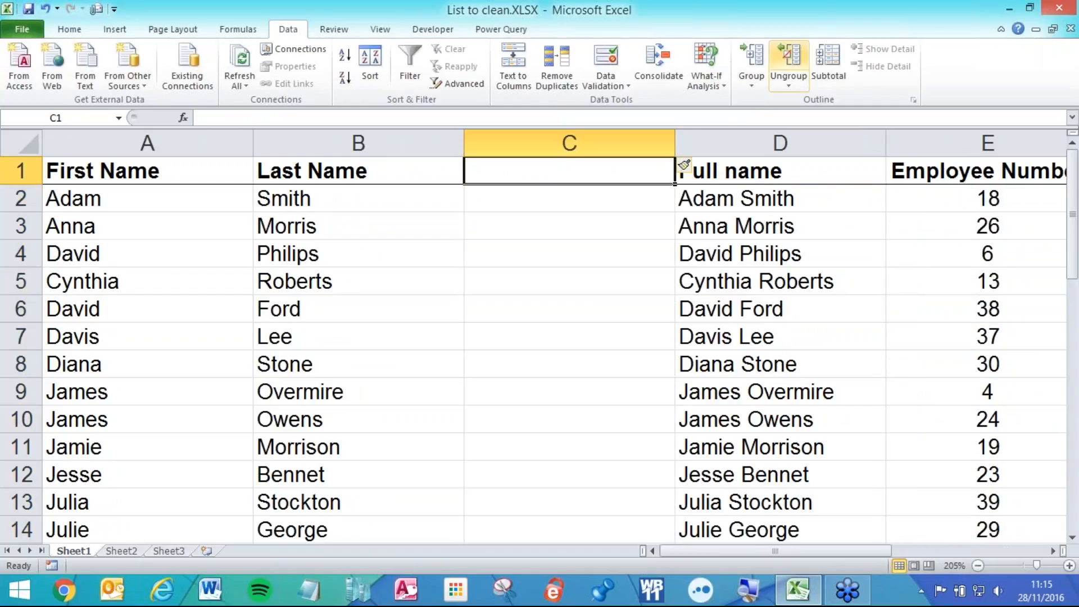
text(Email)
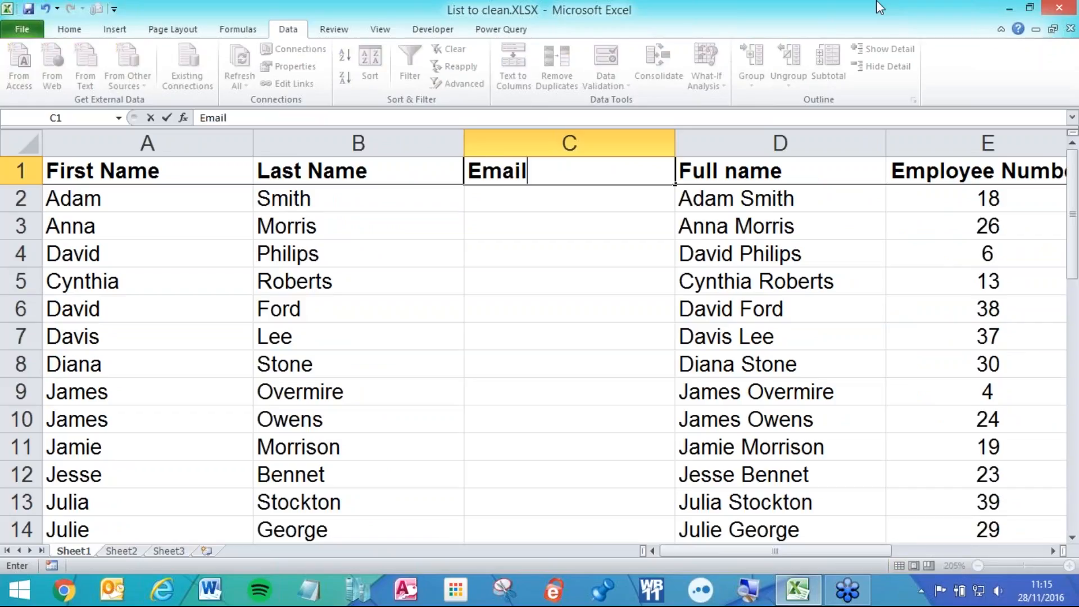
key(Return)
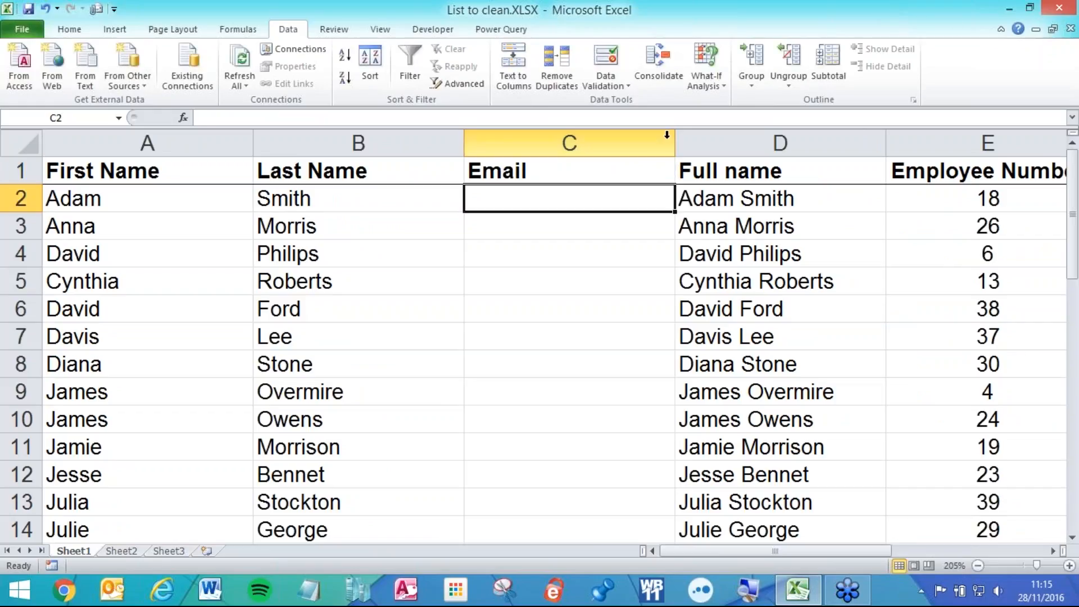
drag(674, 144, 755, 145)
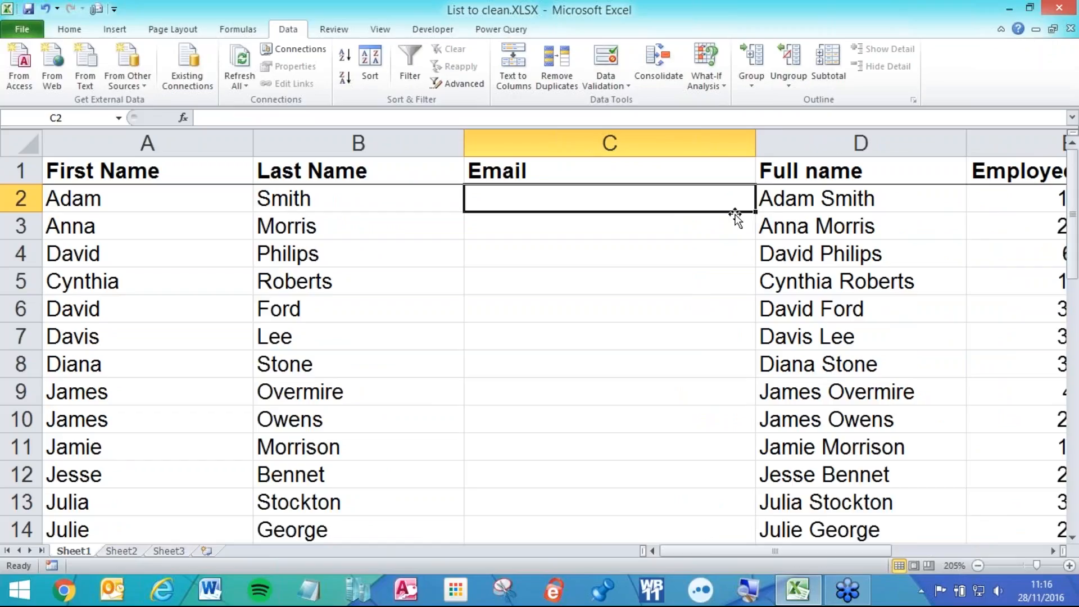
drag(756, 145, 810, 144)
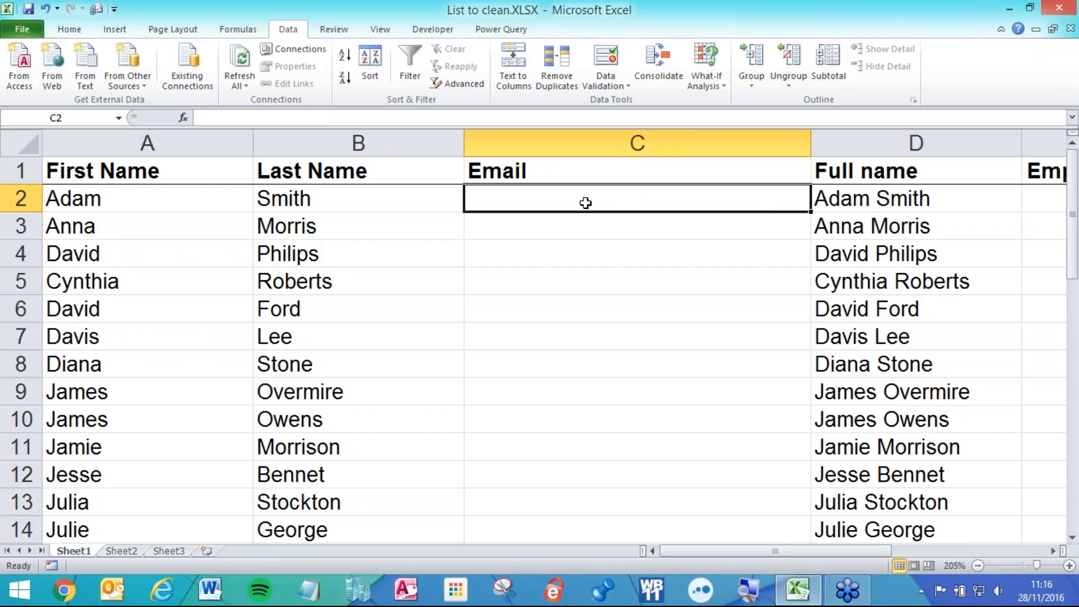
- Enter =A2&"."&B2 in C2 to join first and last name with a dot
text(=)
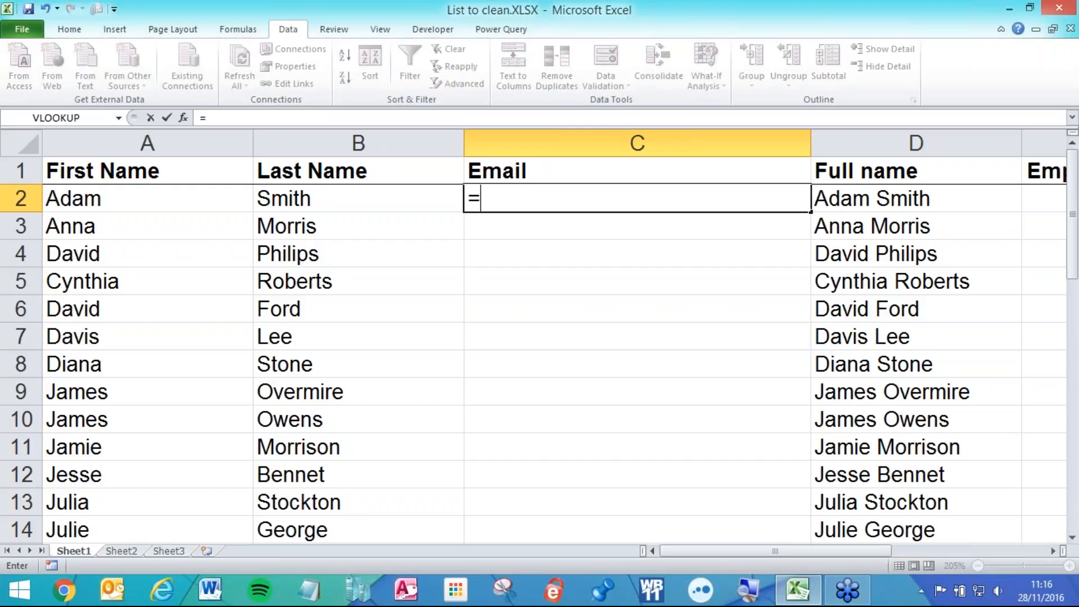
click(104, 191)
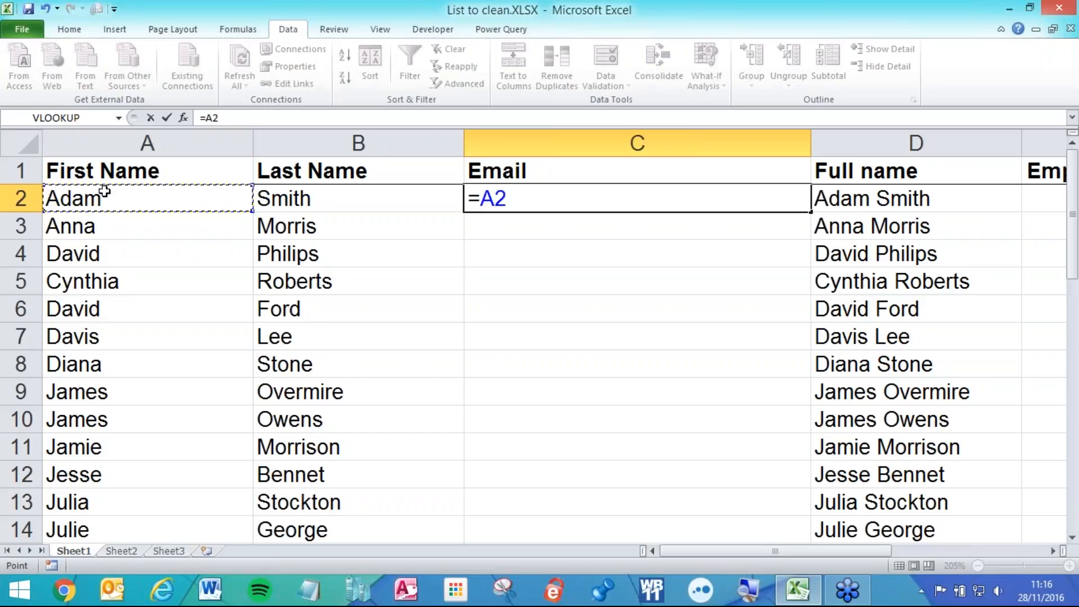
text(&".")
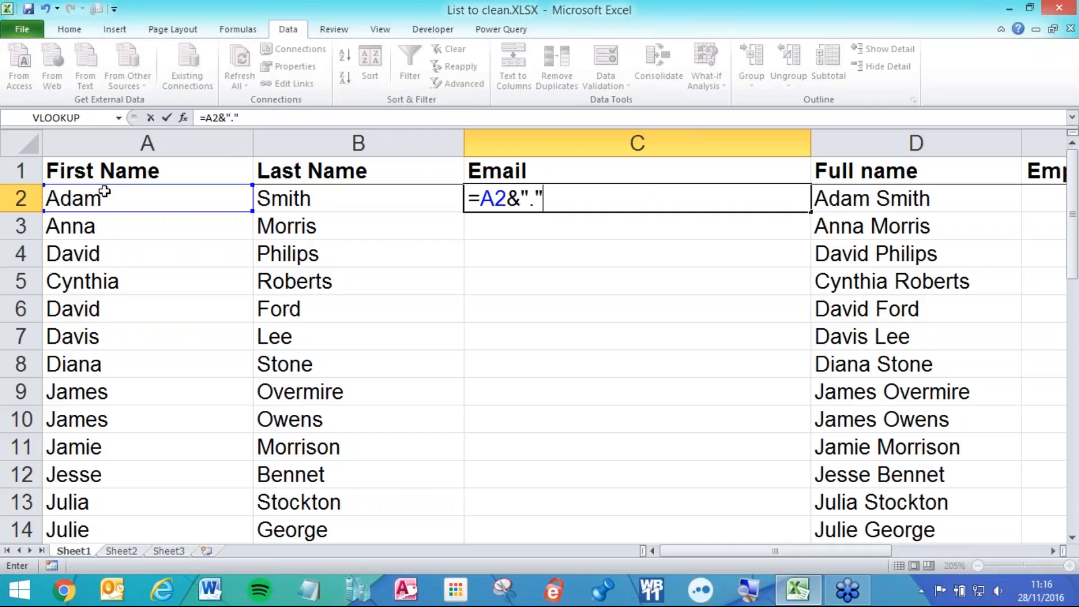
text(&)
click(270, 190)
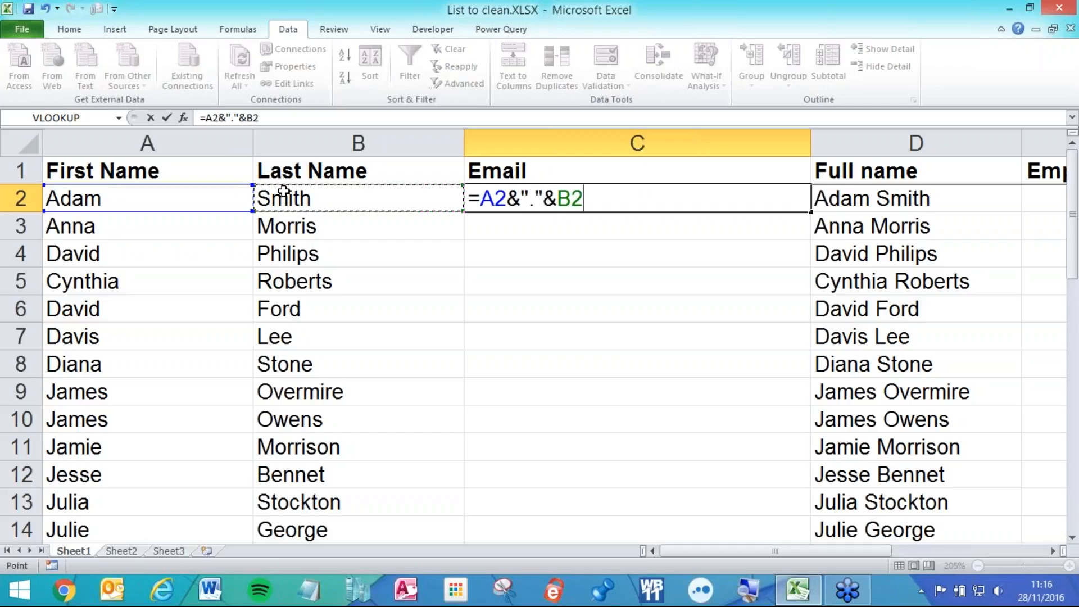
key(Return)
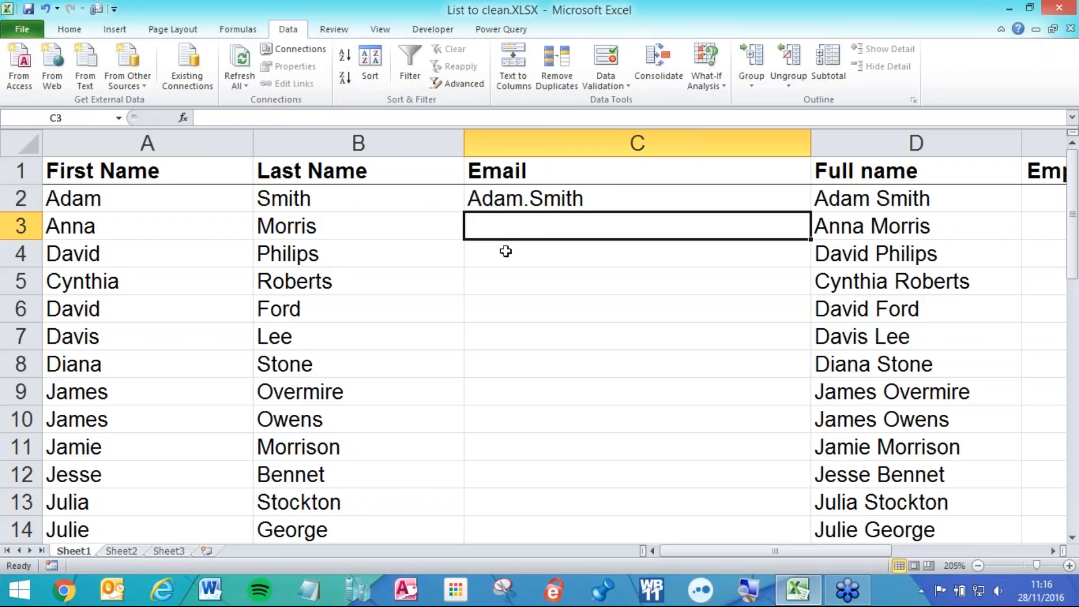
key(Up)
key(F2)
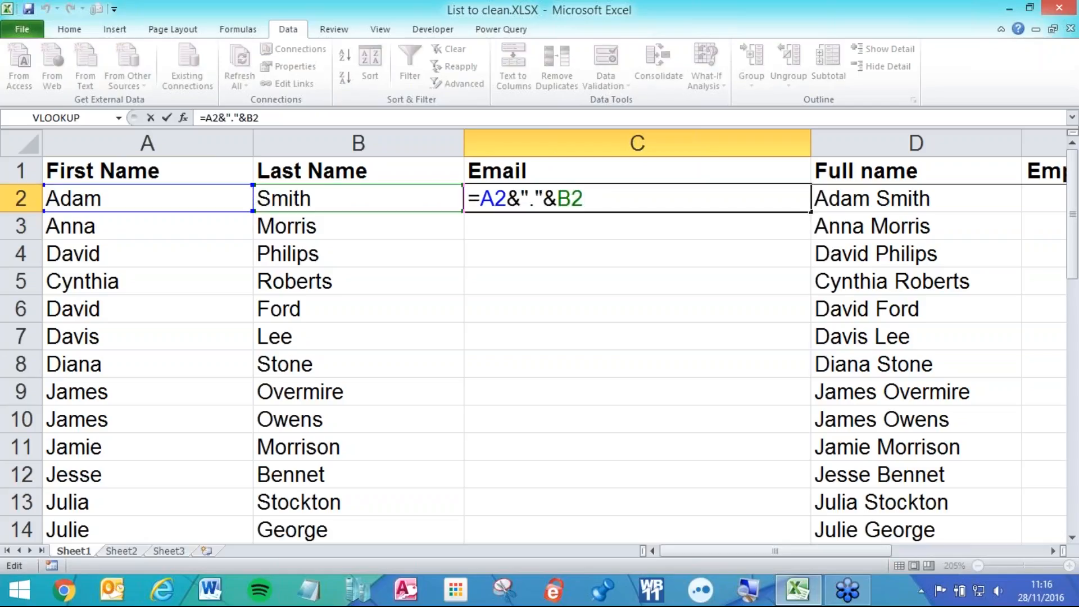
text(&"@acme.com)
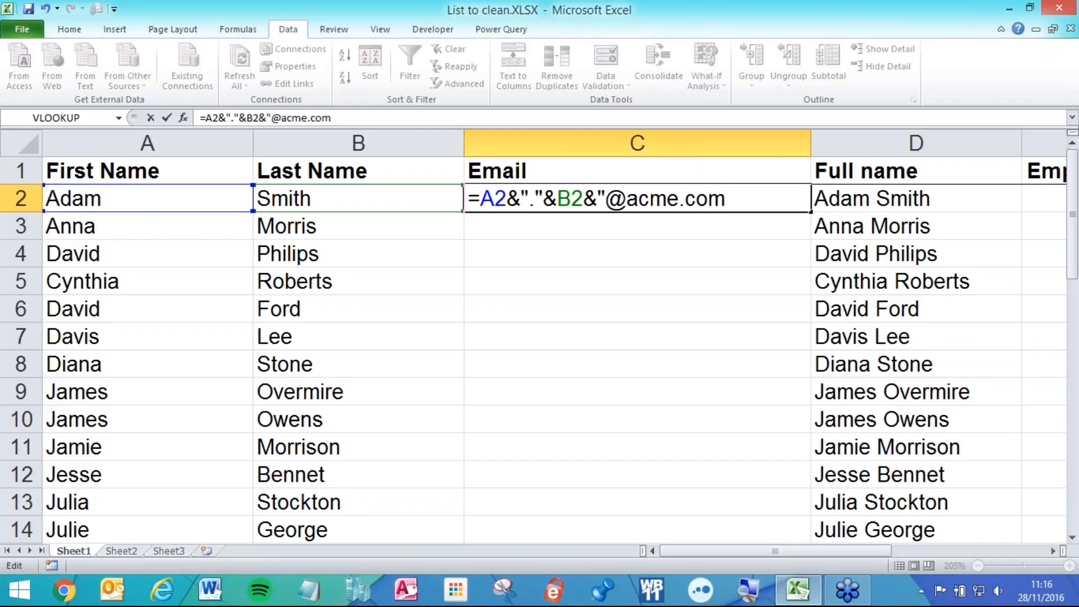
text(")
drag(480, 198, 507, 197)
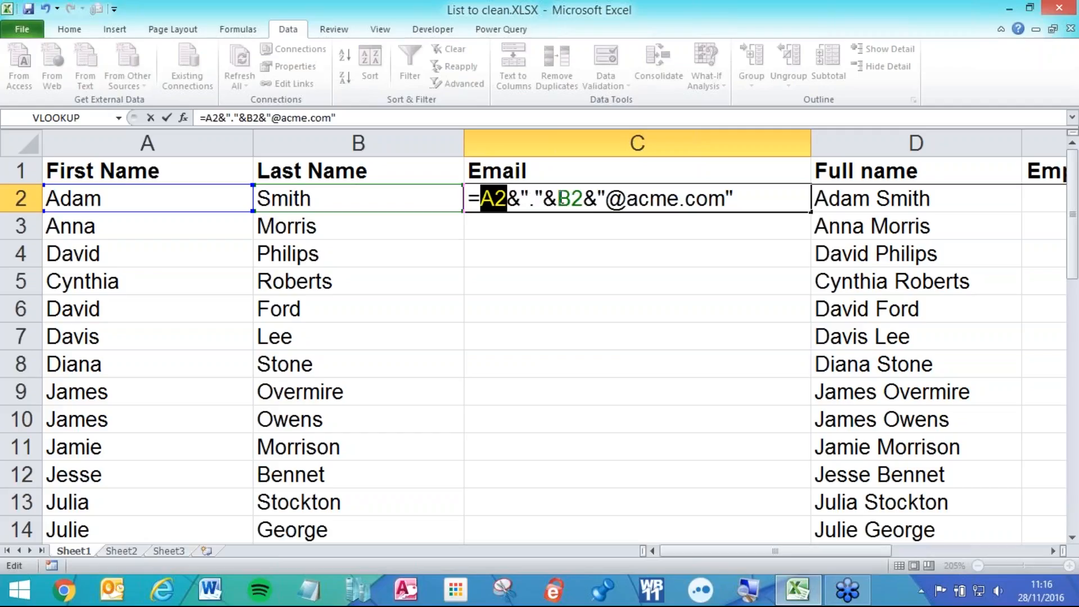
click(560, 197)
drag(558, 198, 585, 198)
click(584, 198)
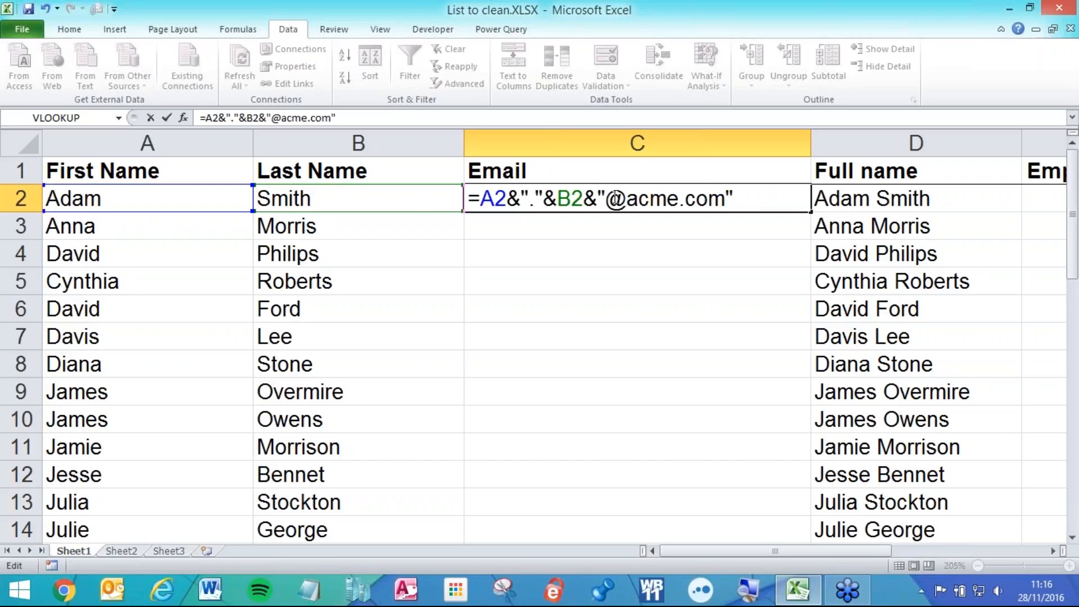
drag(606, 199, 726, 199)
click(729, 198)
key(Return)
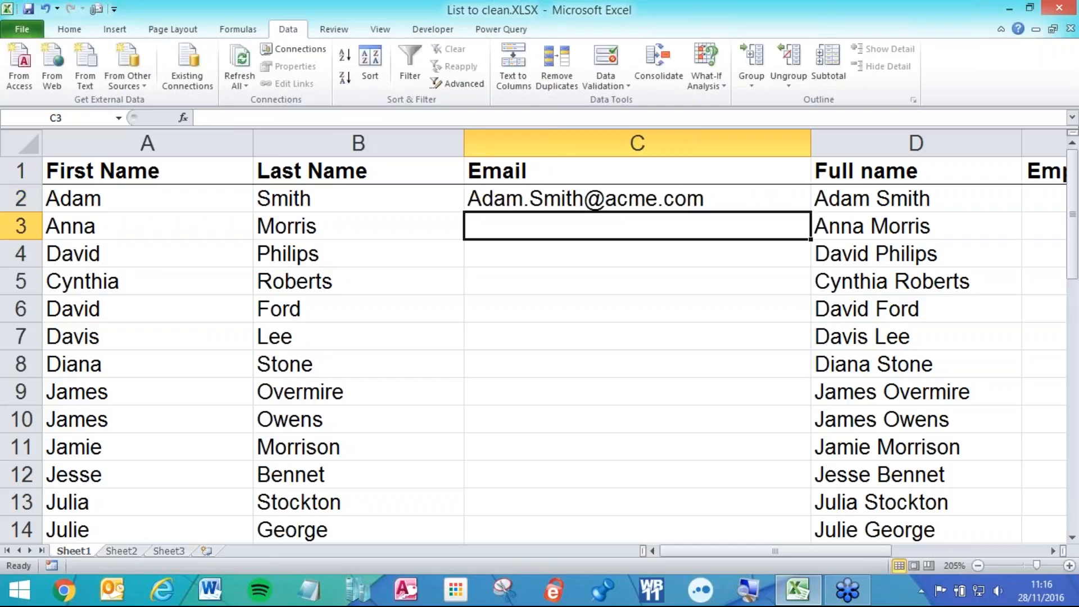
click(636, 198)
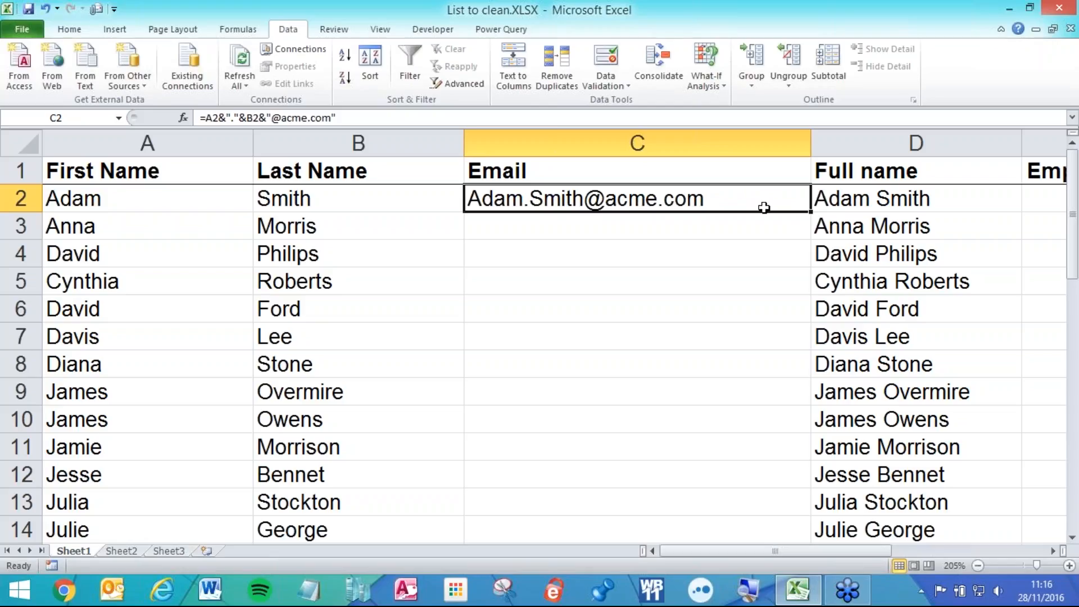
- Fill the email formula down the column and inspect C2's formula
double_click(807, 217)
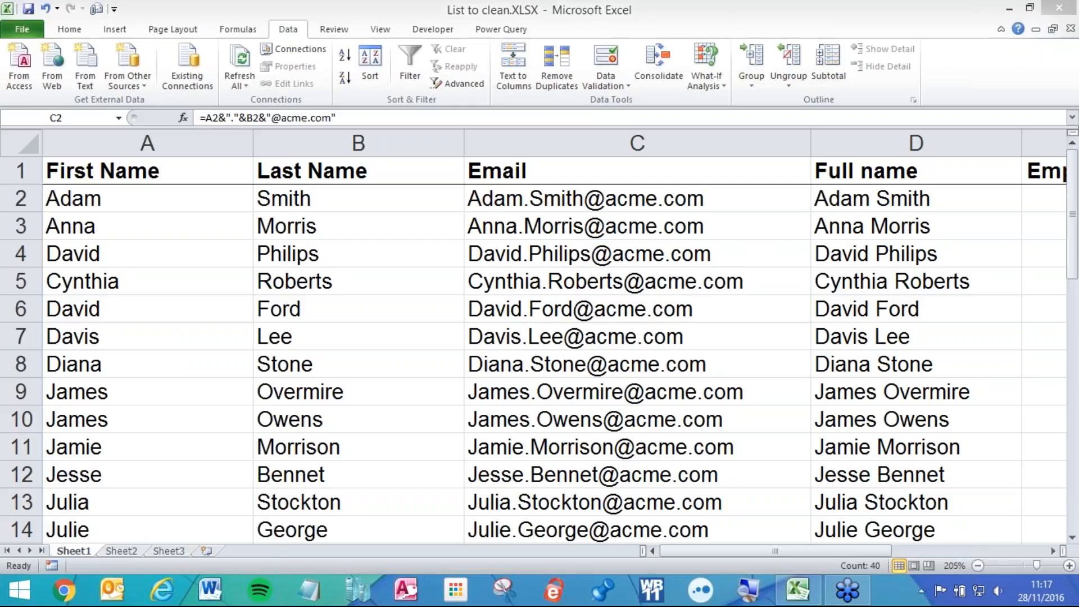
click(542, 198)
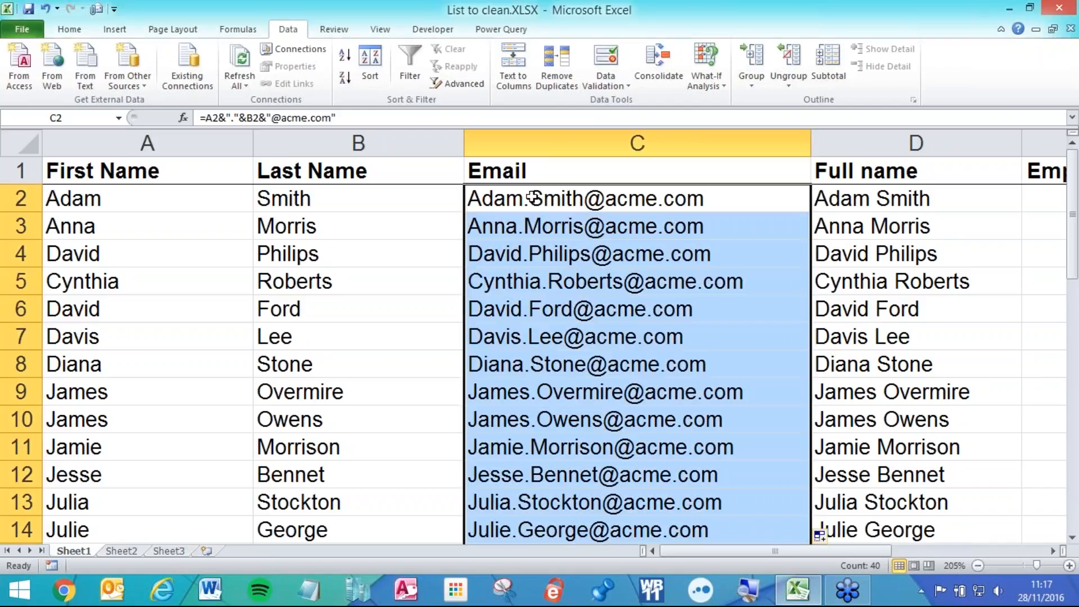
double_click(533, 198)
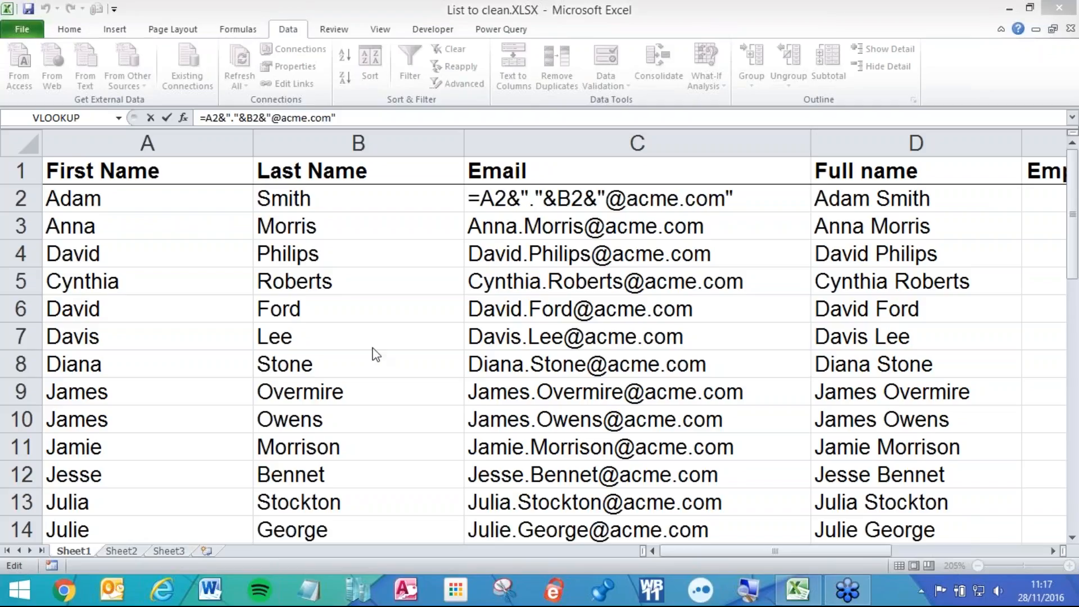
click(530, 199)
key(Return)
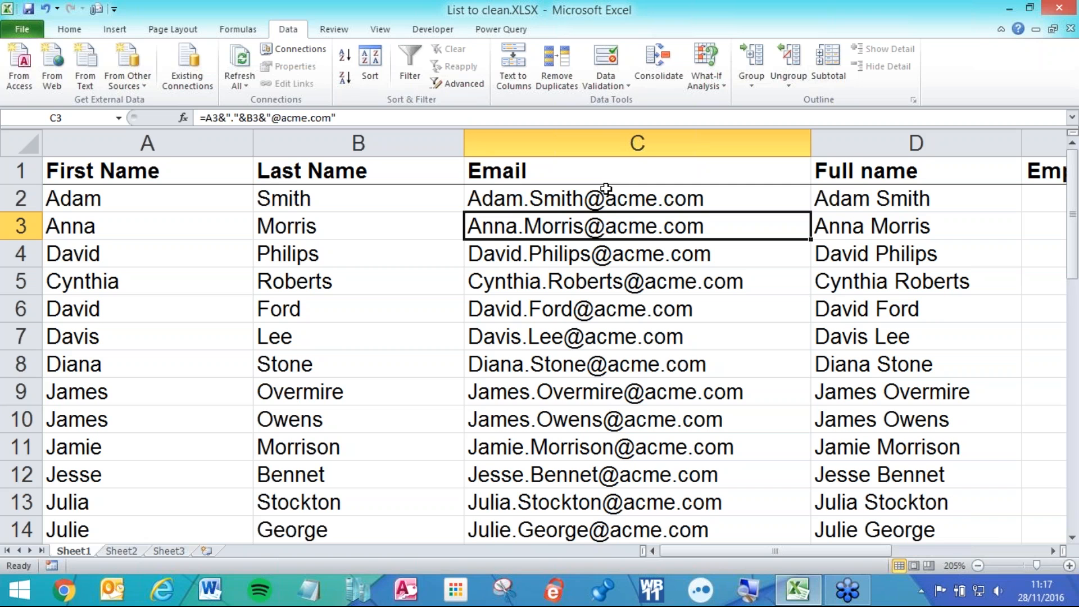
- Select all the email cells from C2 down and delete them
click(526, 205)
key(ctrl+shift+Down)
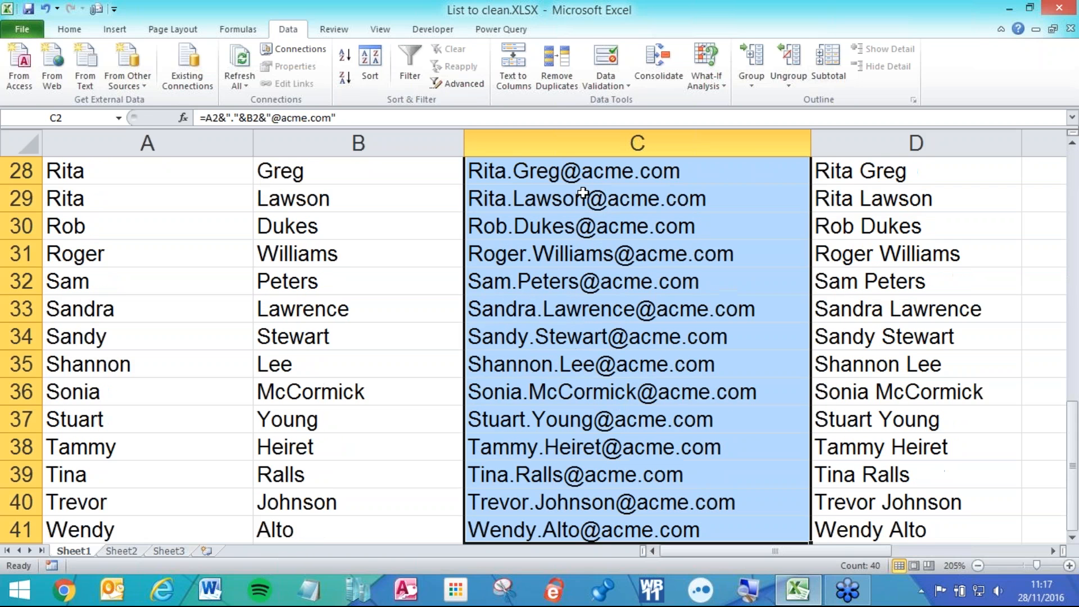
key(Delete)
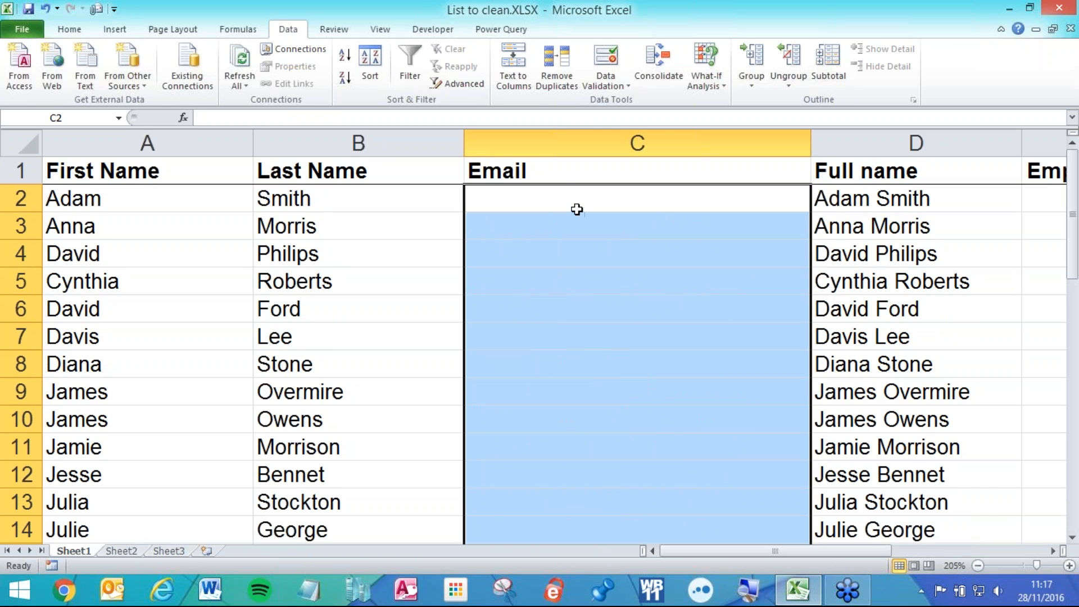
- Start typing =left( in C2, then cancel the entry
click(579, 202)
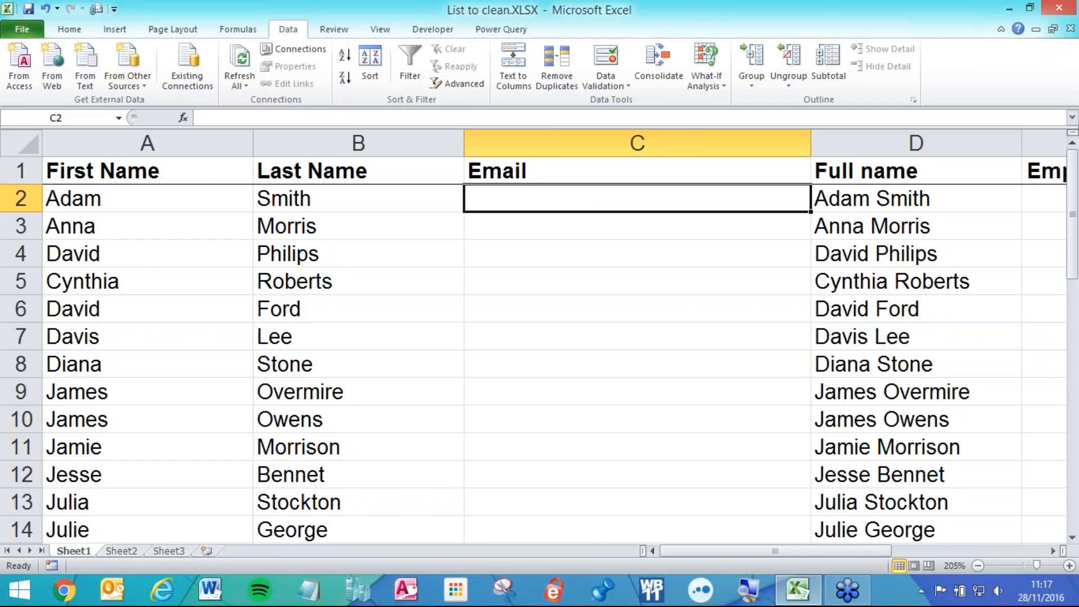
text(=)
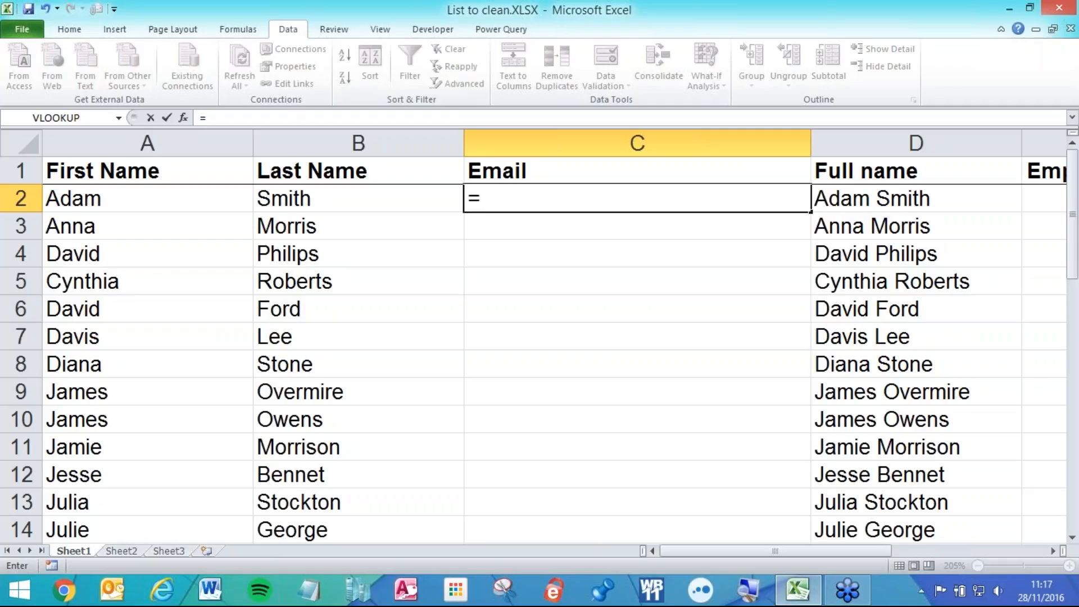
text(left)
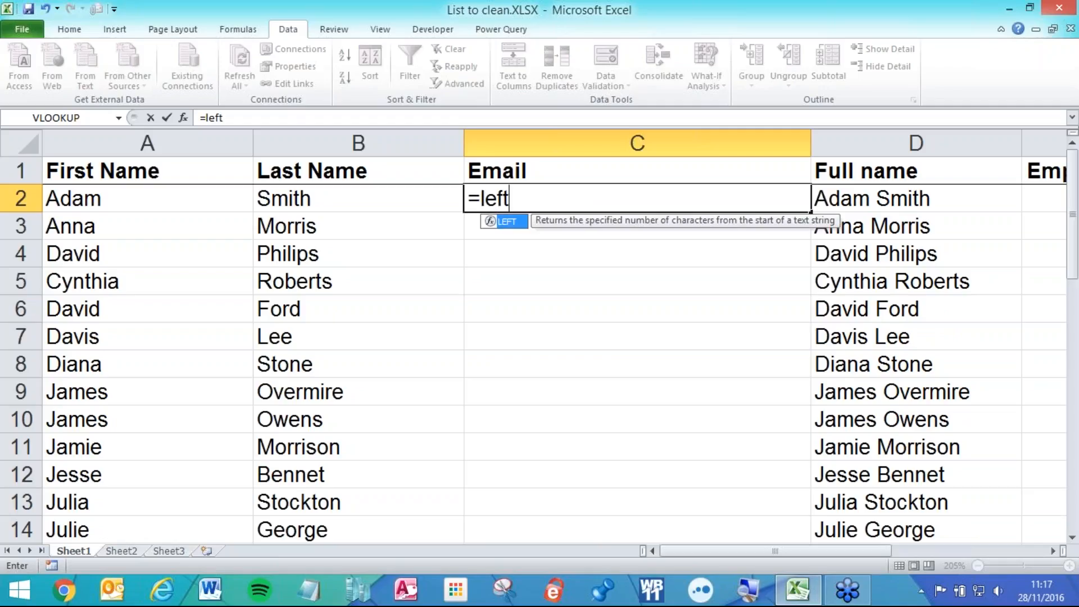
text(()
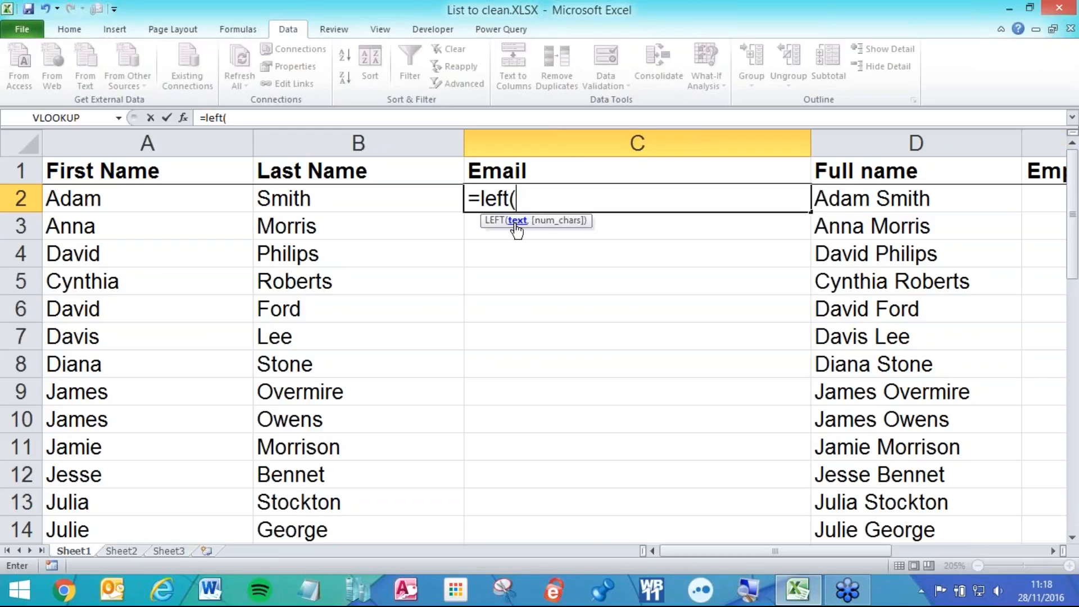
key(Escape)
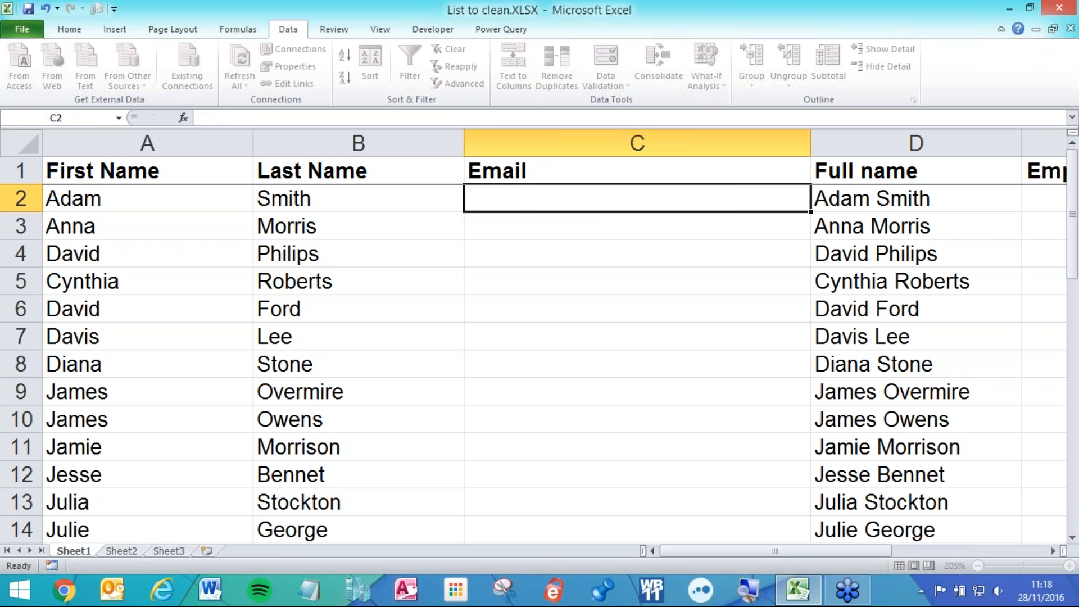
- Narrow the First Name and Last Name columns A and B
scroll(510, 224, up, 6)
drag(732, 554, 693, 554)
scroll(768, 272, up, 1)
drag(668, 149, 558, 150)
drag(366, 149, 265, 150)
scroll(427, 264, up, 2)
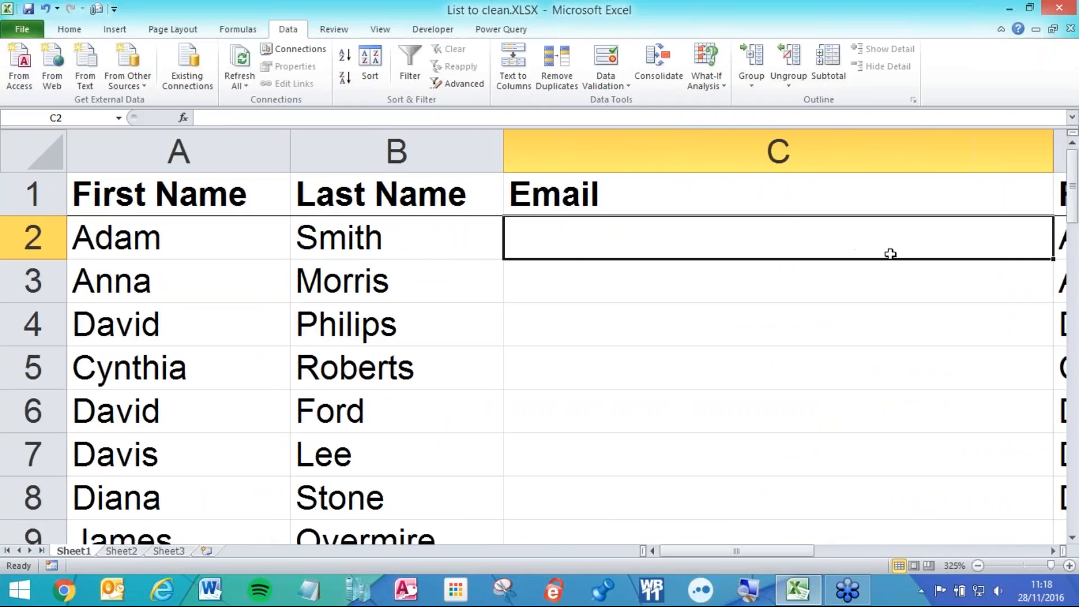
- Enter =LEFT(A2,1) in C2 to get the first letter of the first name
text(=left)
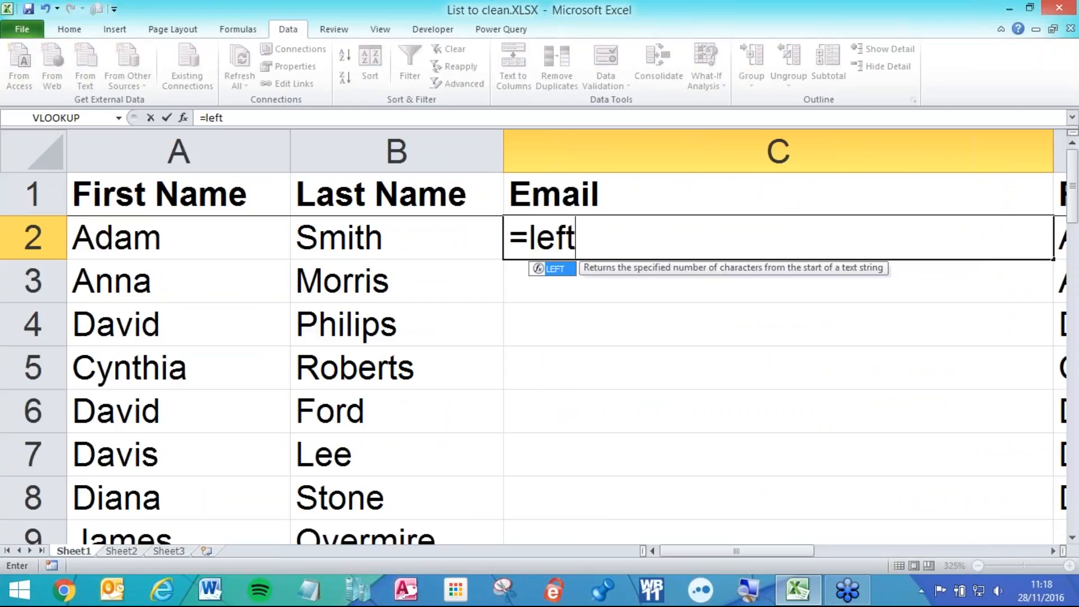
text(()
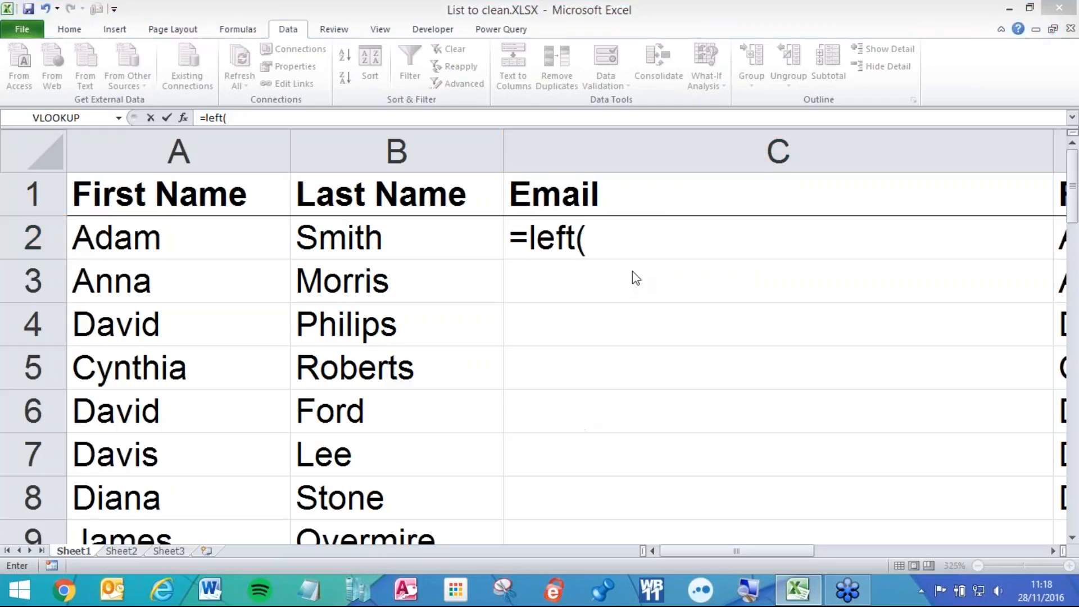
click(624, 244)
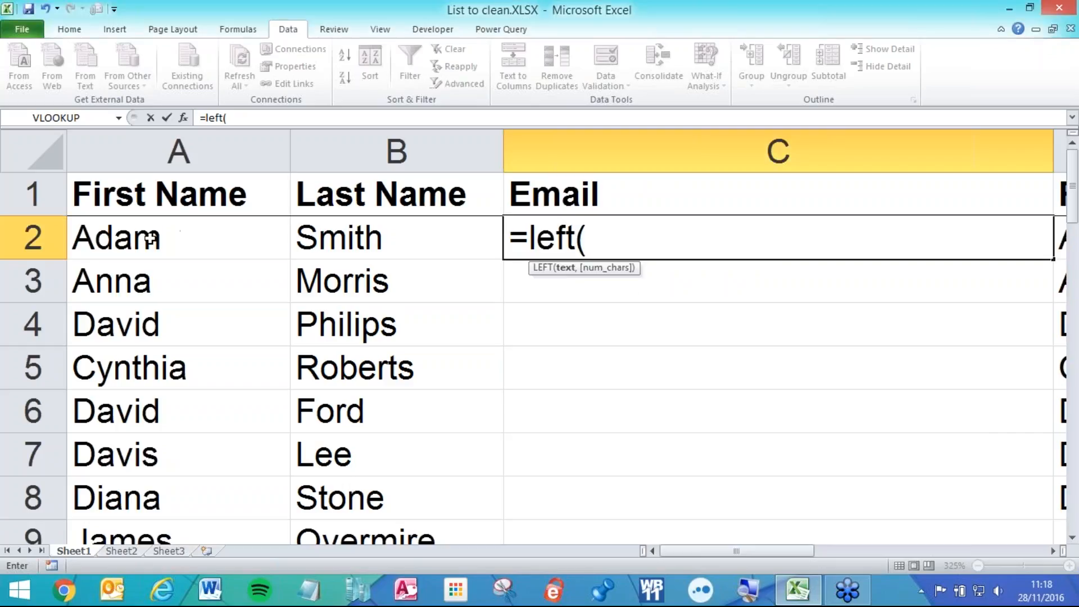
click(596, 248)
click(174, 246)
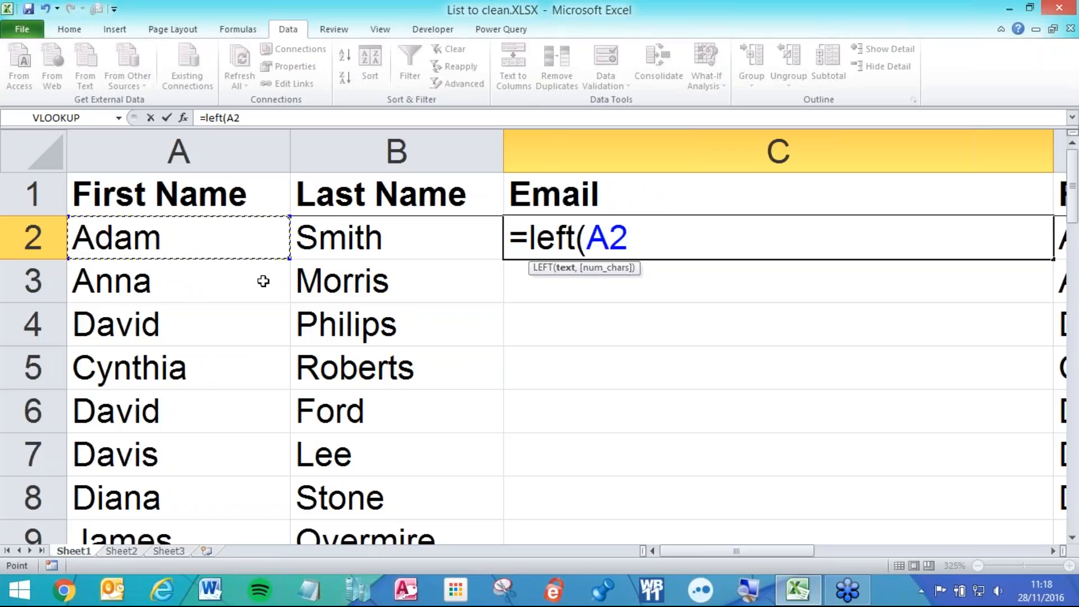
text(,)
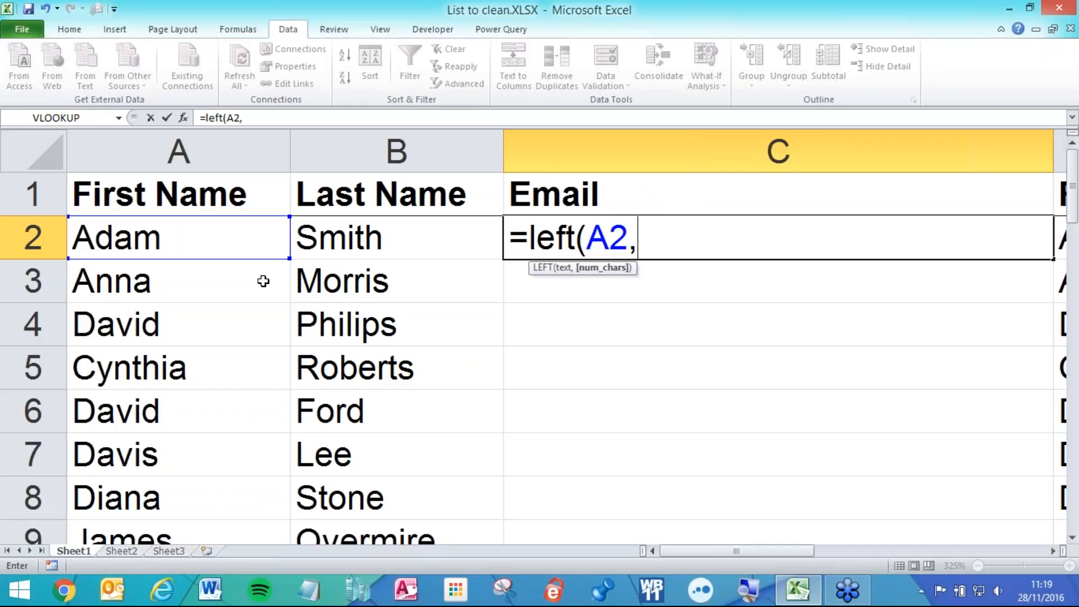
text(1))
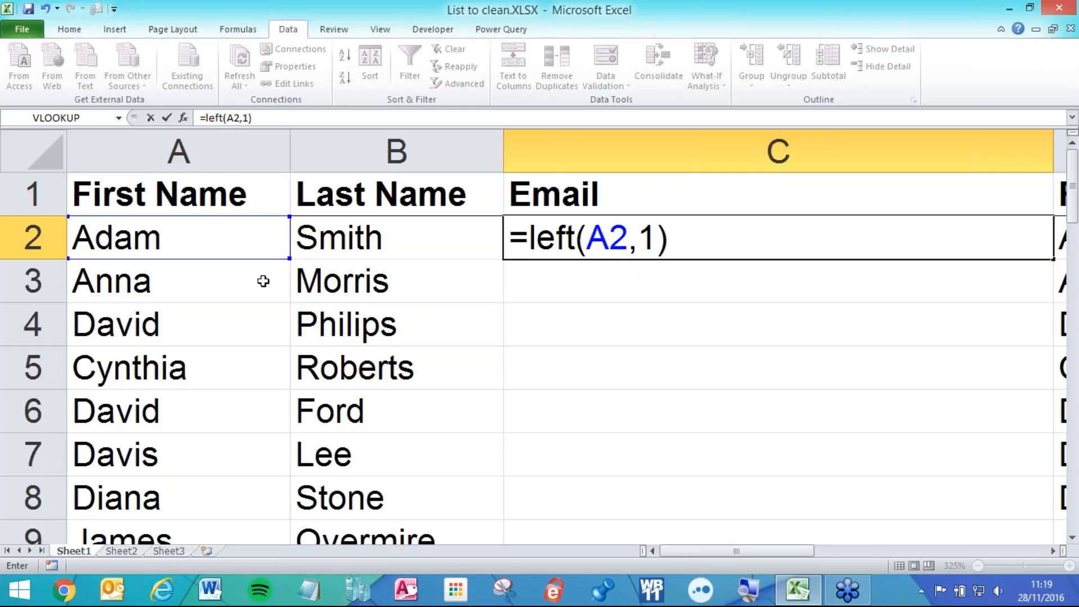
key(Return)
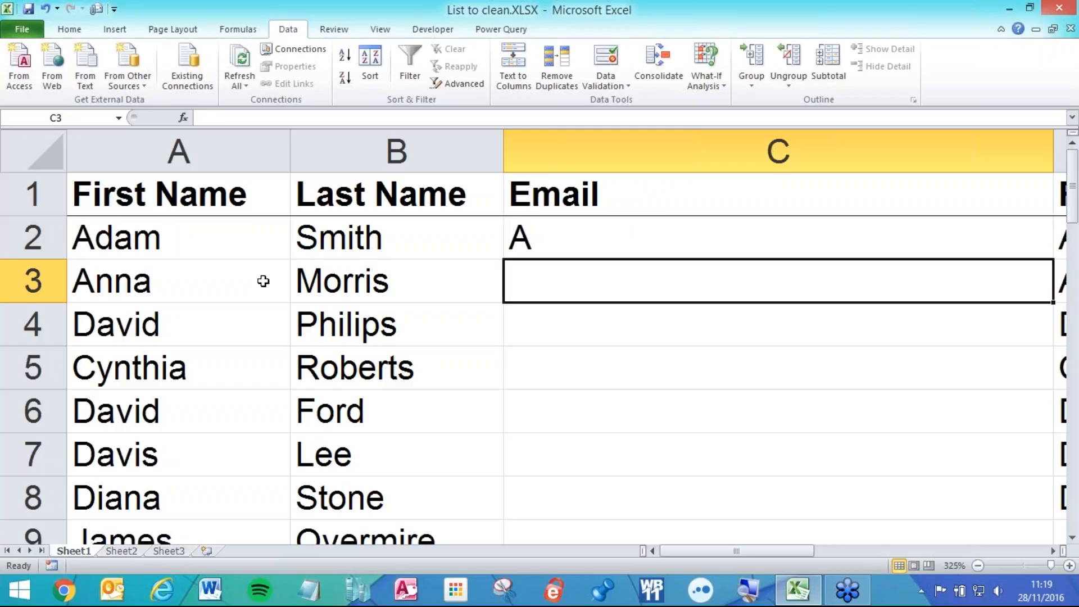
- Change the character count to 2, making C2 =LEFT(A2,2)
double_click(531, 237)
click(689, 236)
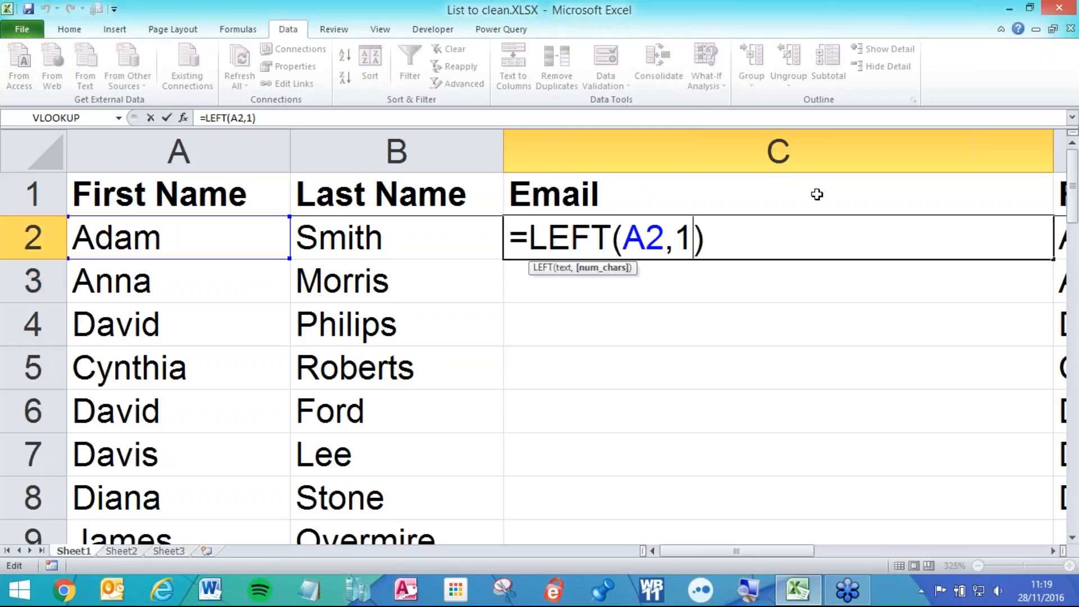
key(BackSpace)
text(2)
key(Return)
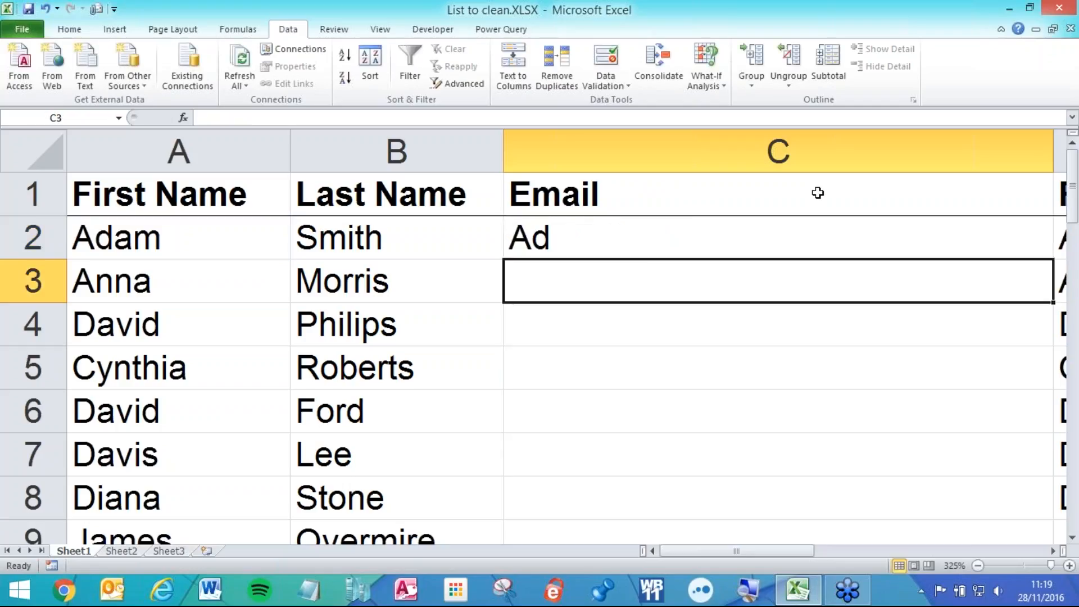
- Set the count back to 1 and switch the function to RIGHT, giving =RIGHT(A2,1)
double_click(622, 242)
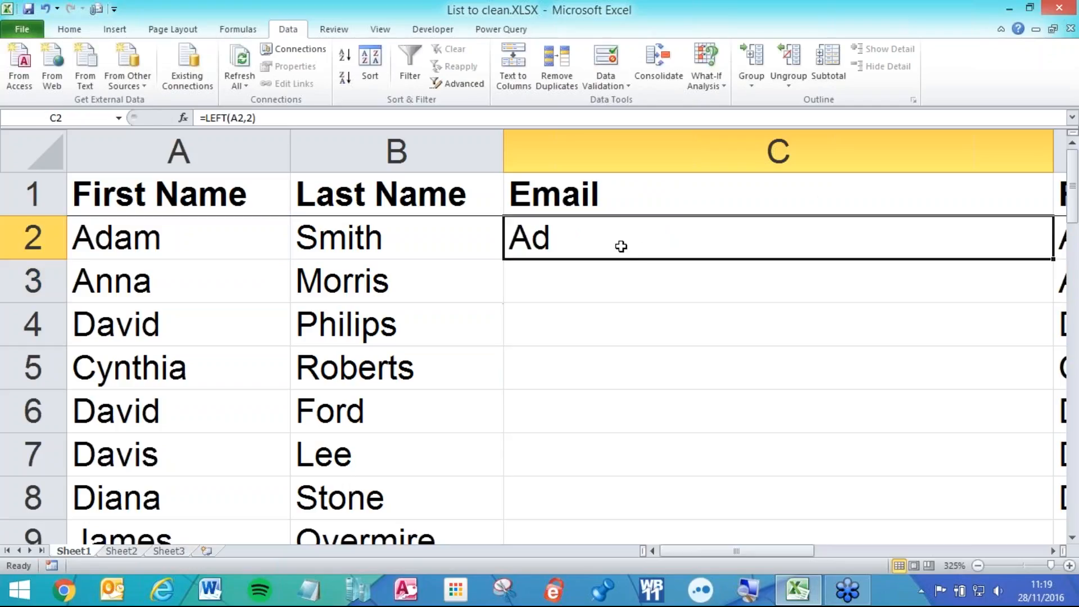
click(690, 242)
key(BackSpace)
text(1)
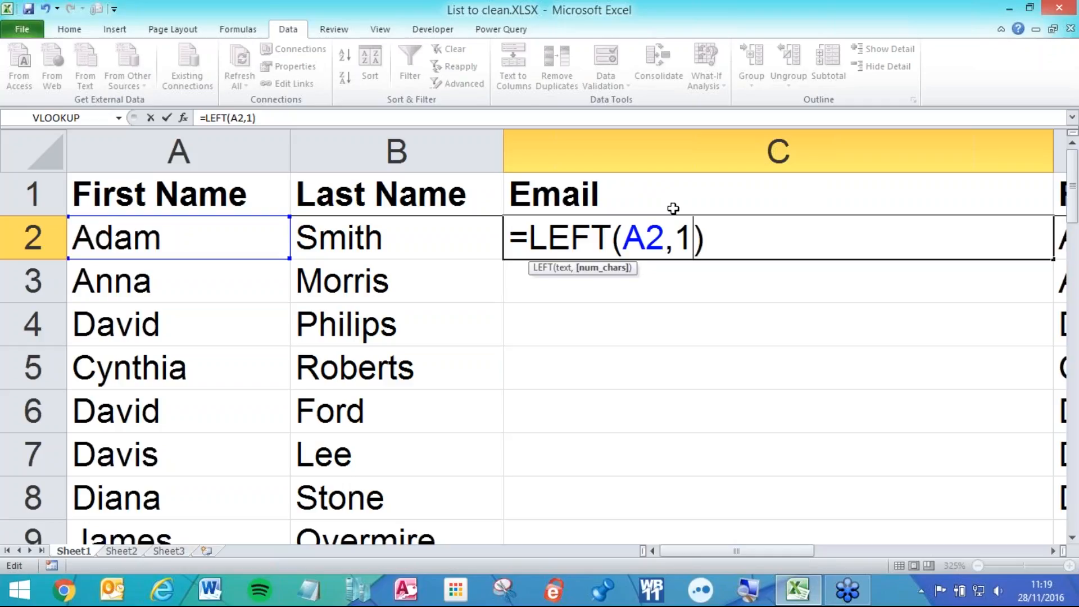
click(613, 233)
key(BackSpace)
key(BackSpace)
key(BackSpace)
key(BackSpace)
text(right)
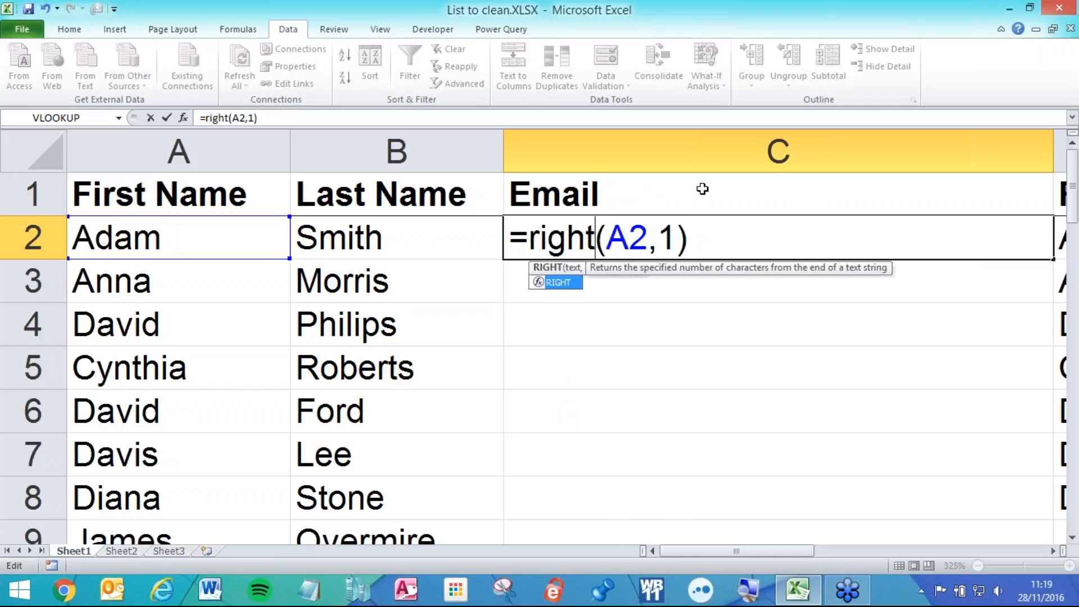
key(Return)
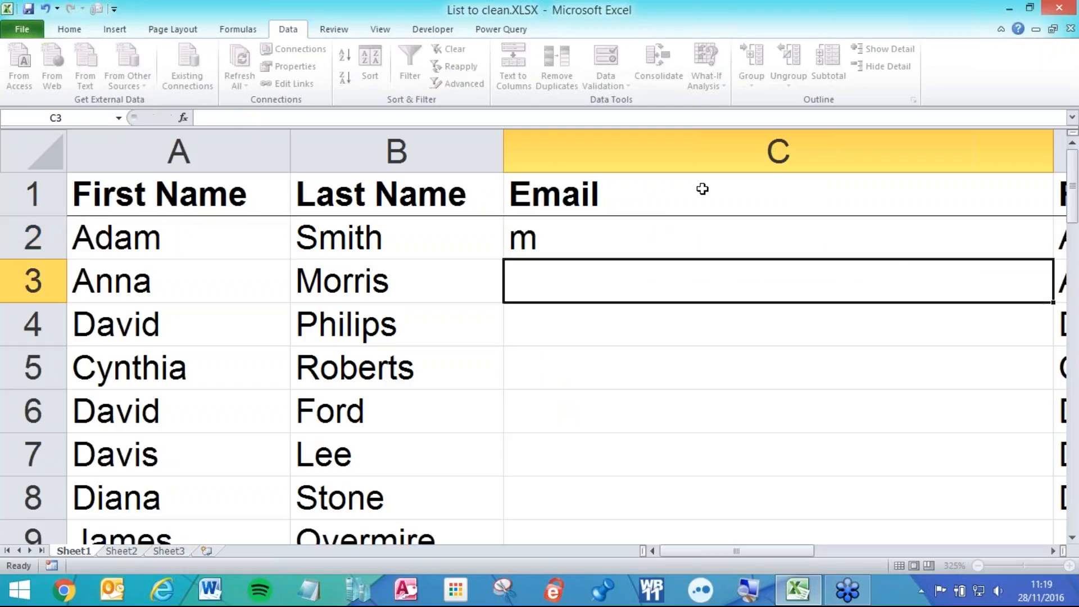
click(600, 232)
double_click(600, 232)
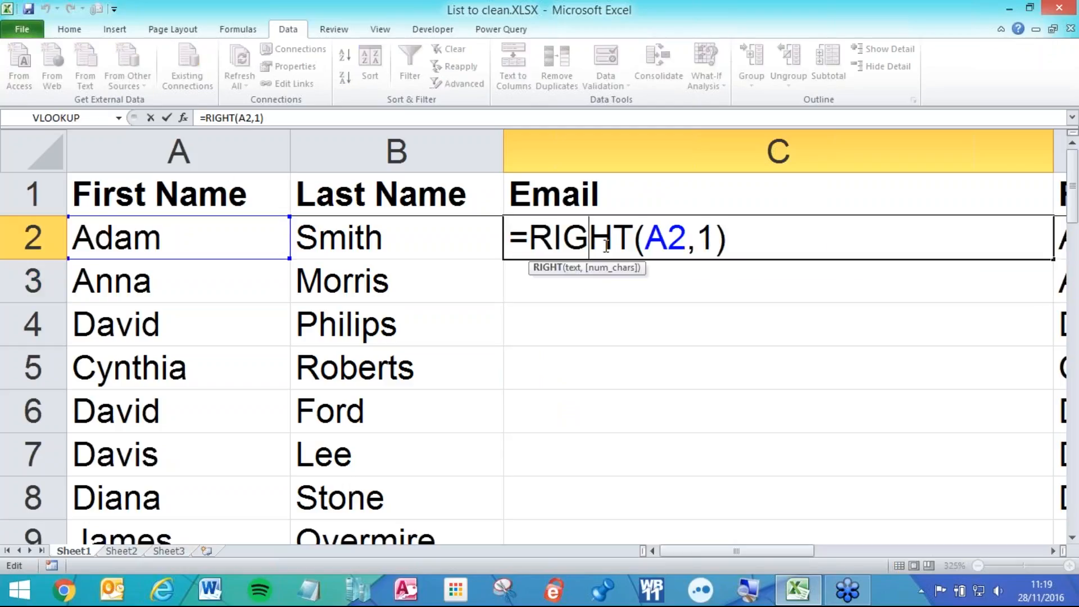
key(Return)
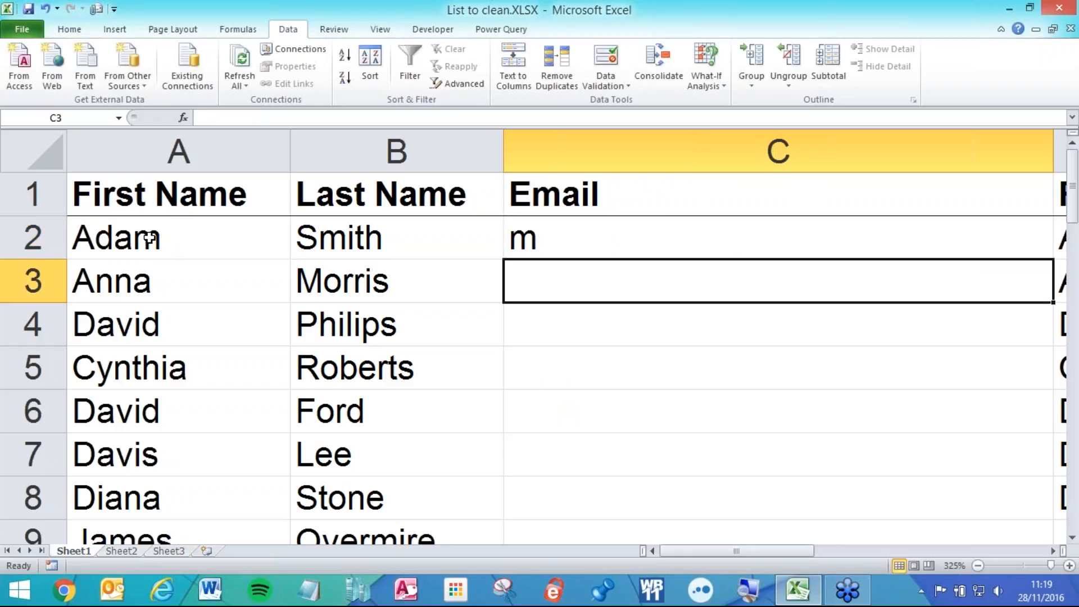
- Change the function back to LEFT and append & to =LEFT(A2,1)
click(576, 247)
double_click(579, 238)
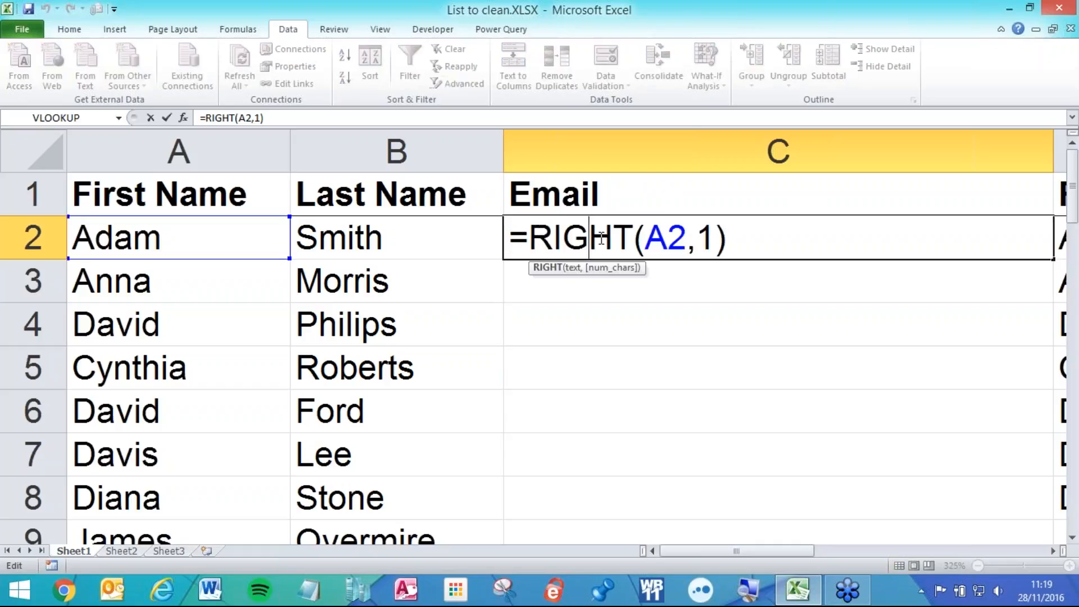
drag(633, 236, 530, 236)
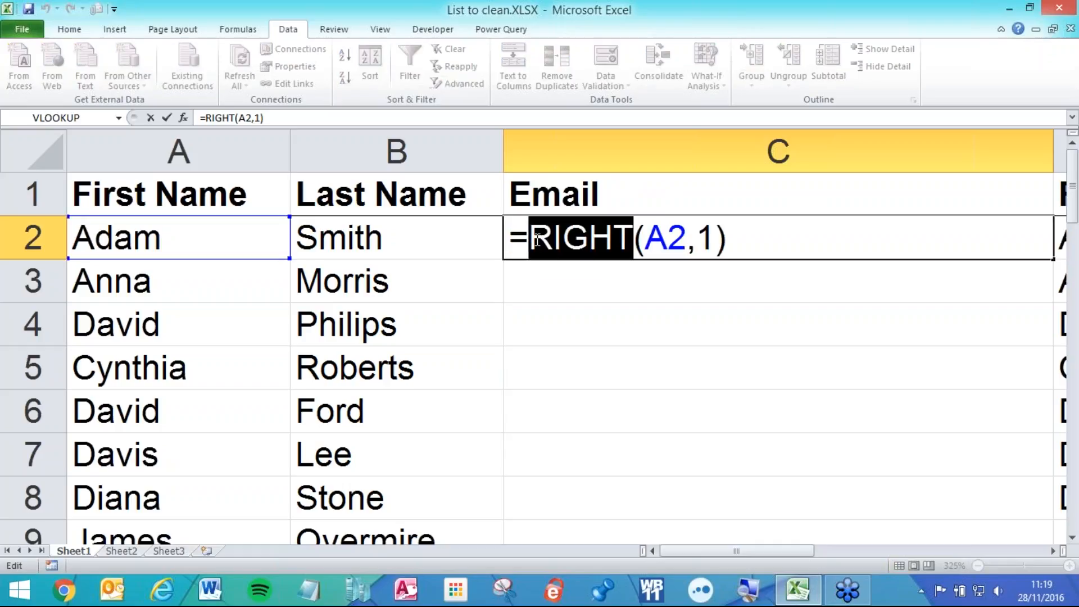
text(left)
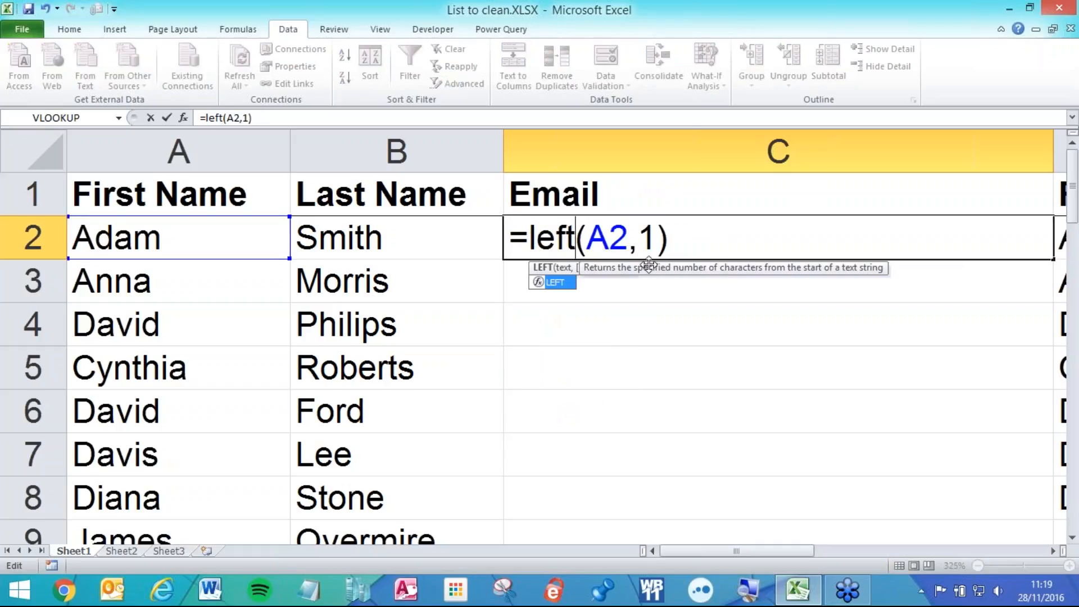
click(669, 242)
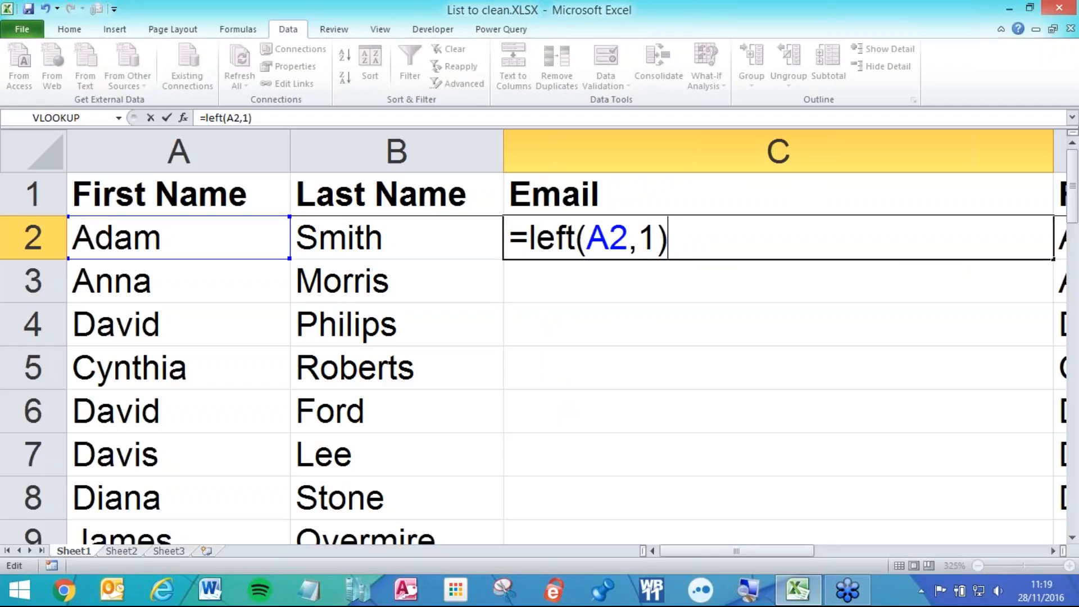
text(&)
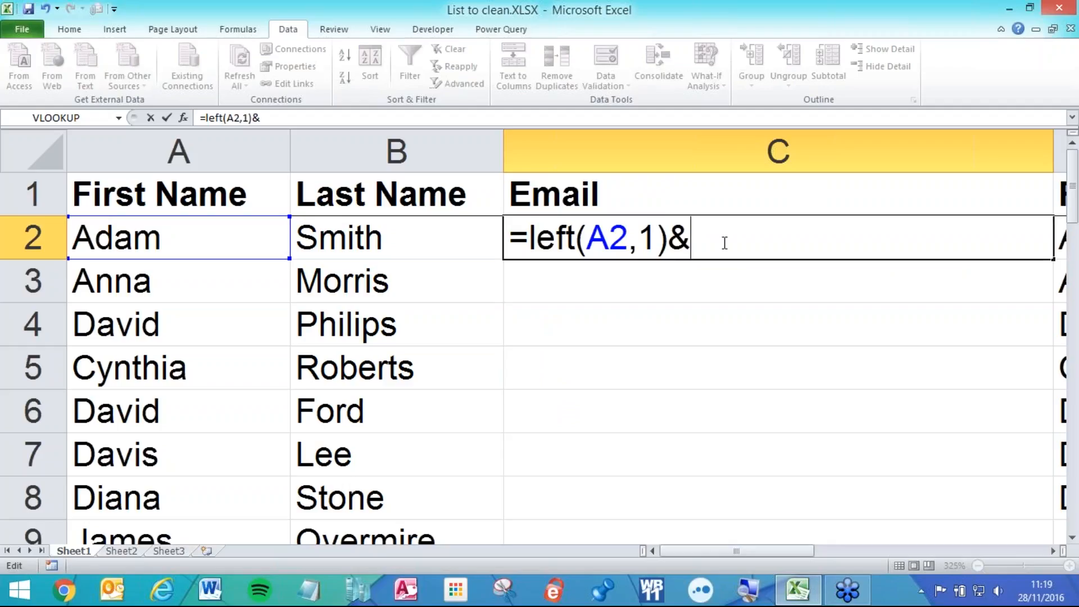
click(413, 232)
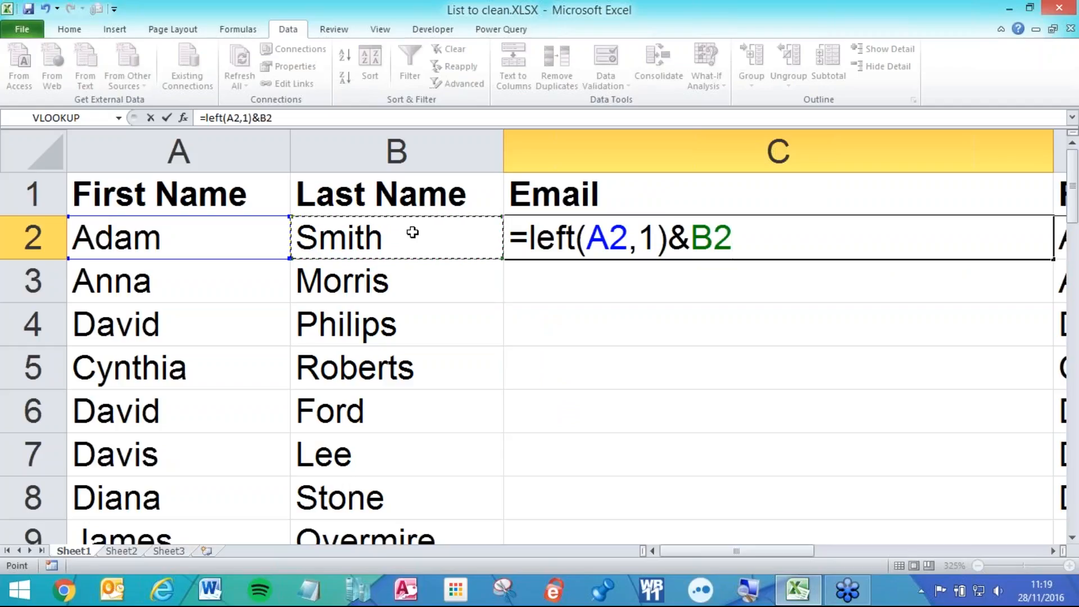
key(Return)
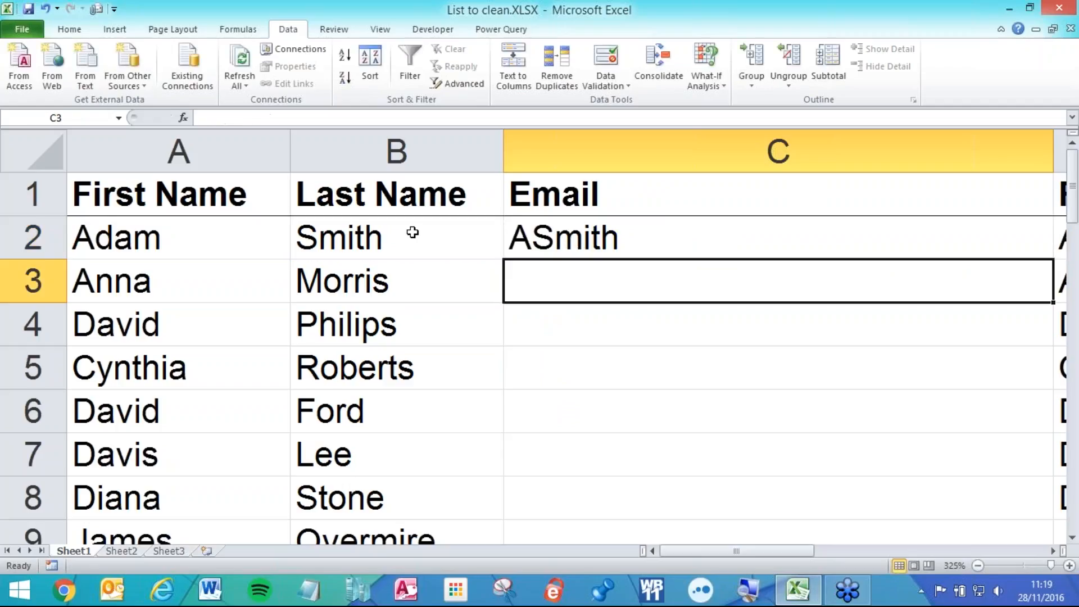
click(623, 238)
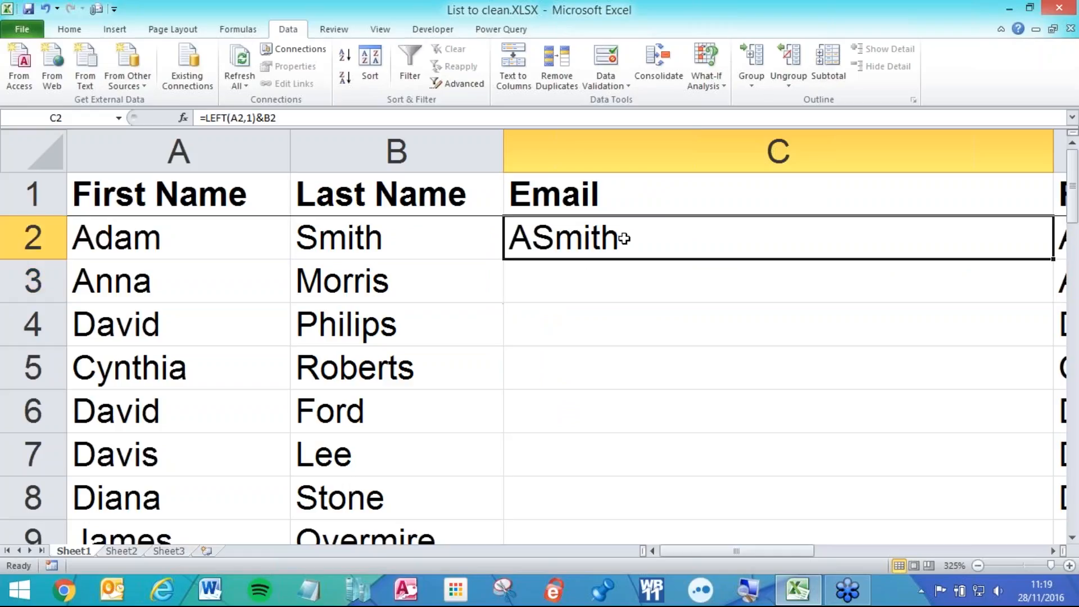
double_click(644, 241)
click(778, 238)
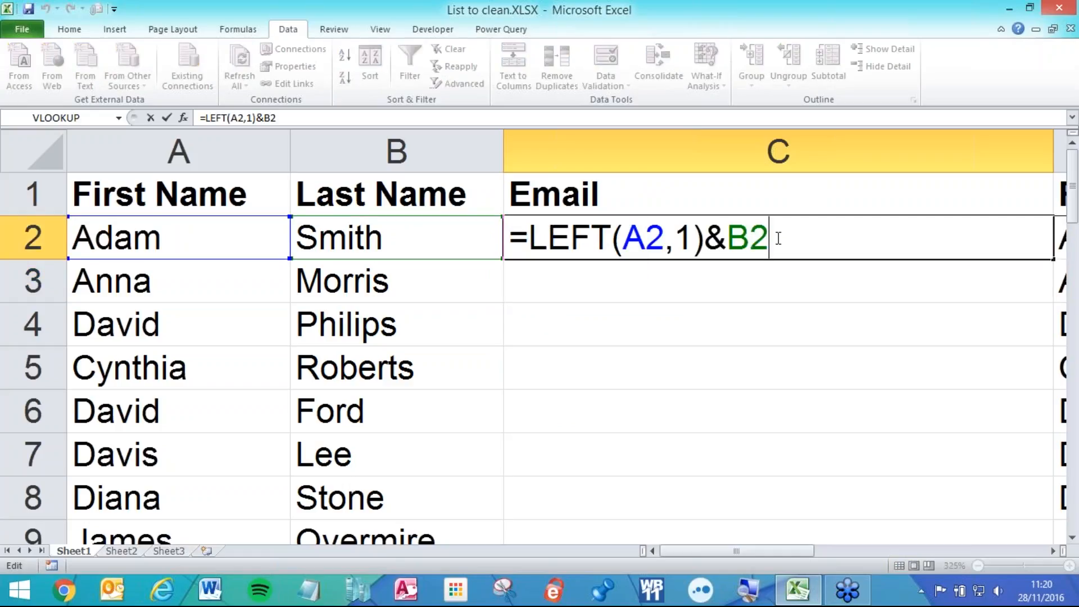
text(&")
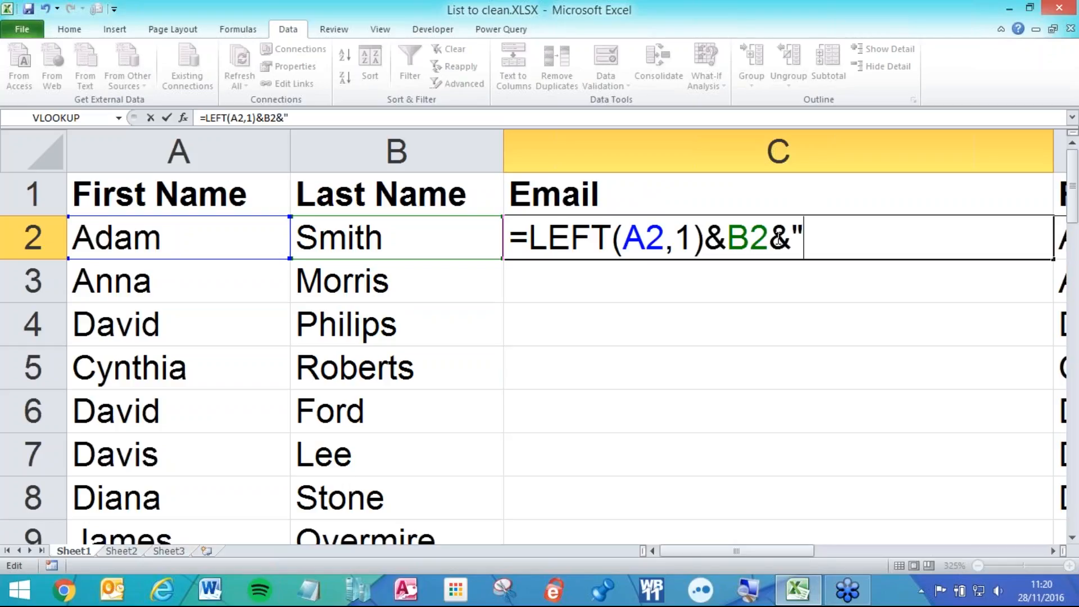
text(@ac)
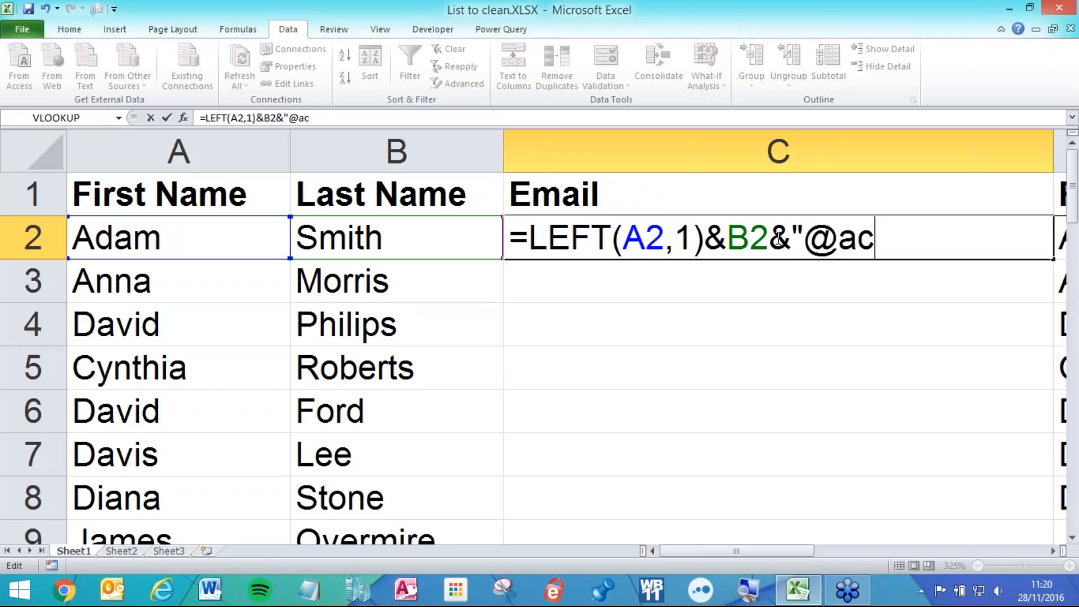
text(me.com)
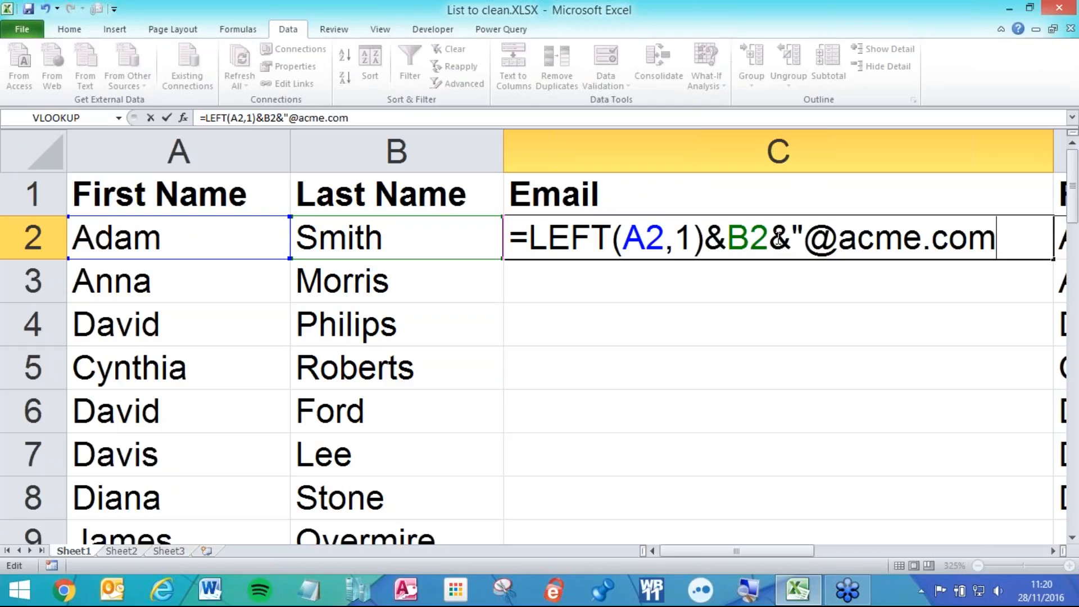
text(")
key(Return)
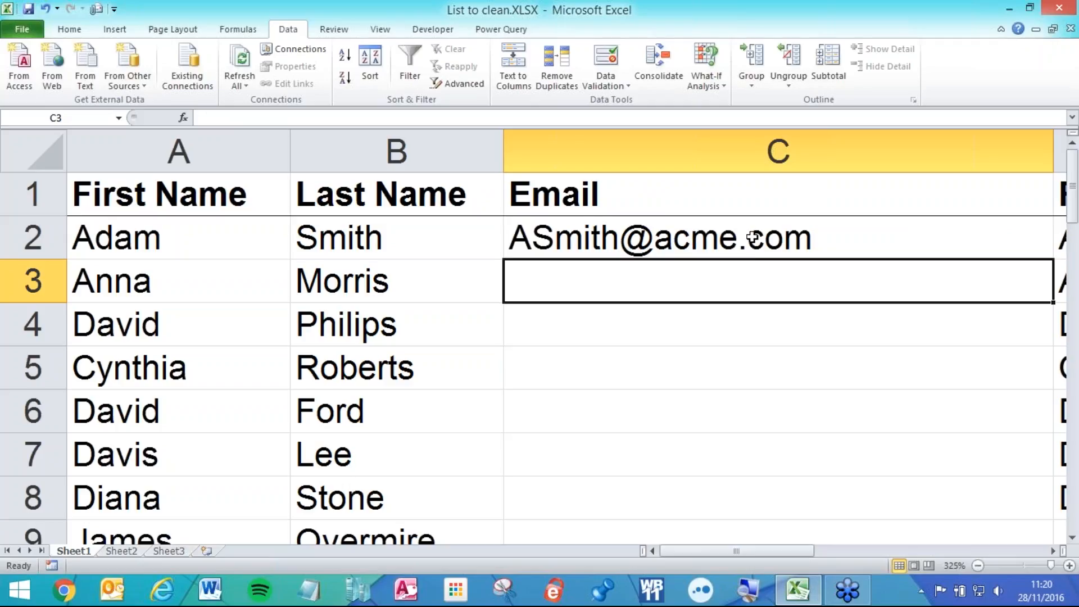
- Highlight the LEFT(A2,1) part of C2's formula, keeping the formula unchanged
click(530, 236)
double_click(530, 236)
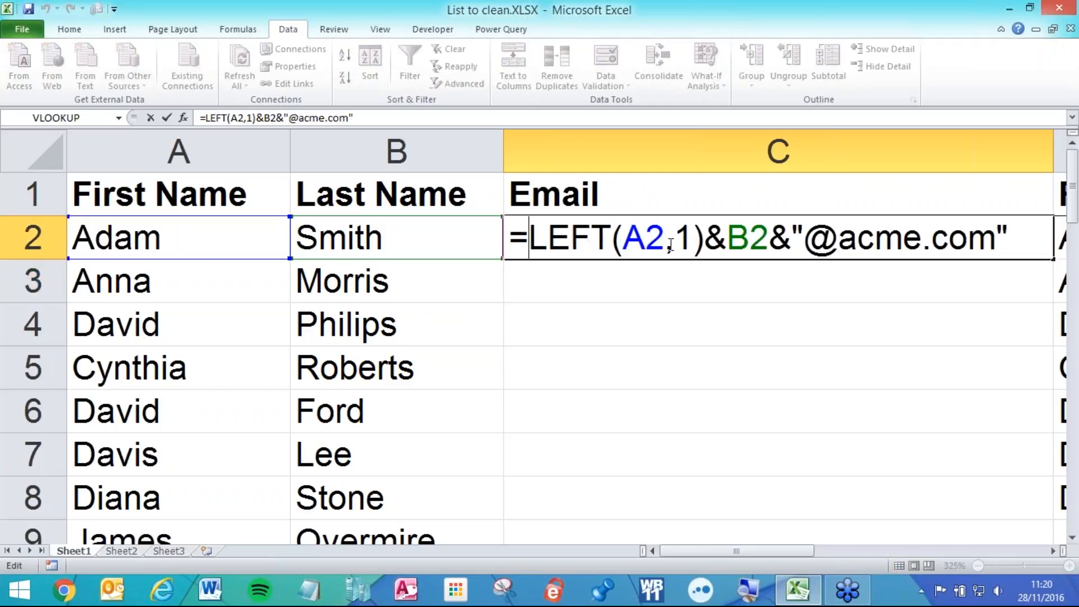
drag(703, 239, 529, 239)
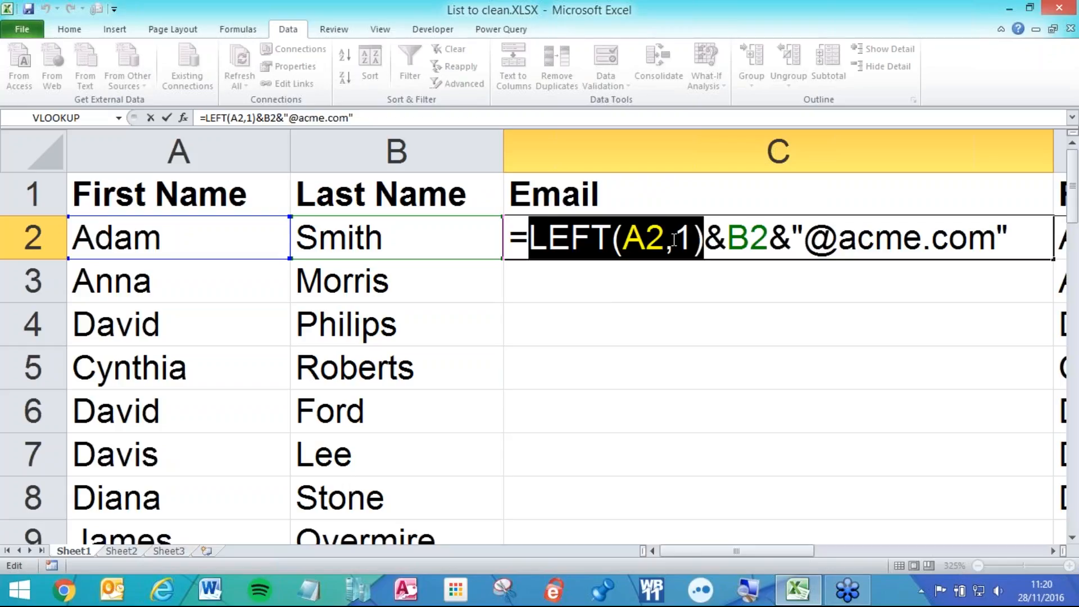
key(Return)
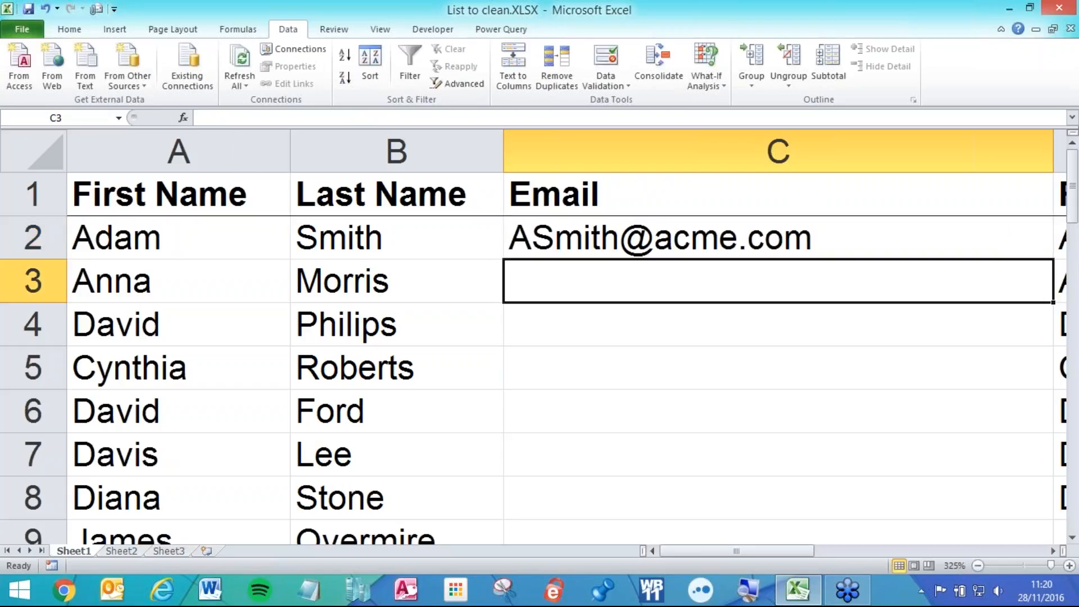
double_click(718, 238)
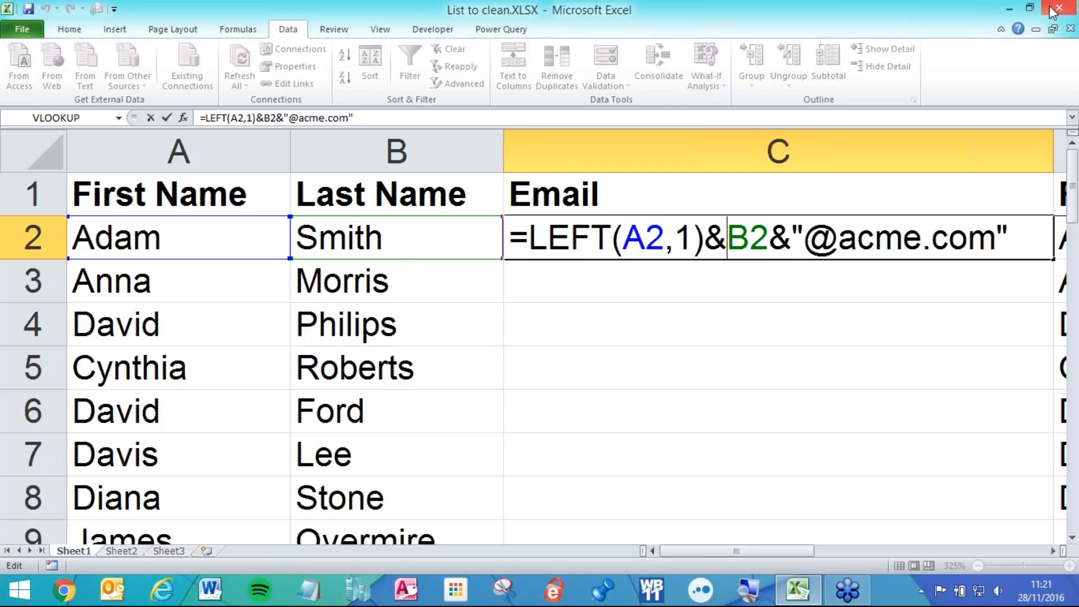
- Cancel the edit and undo past the Email column, restoring C2 to =A2 showing Adam
click(722, 317)
key(Escape)
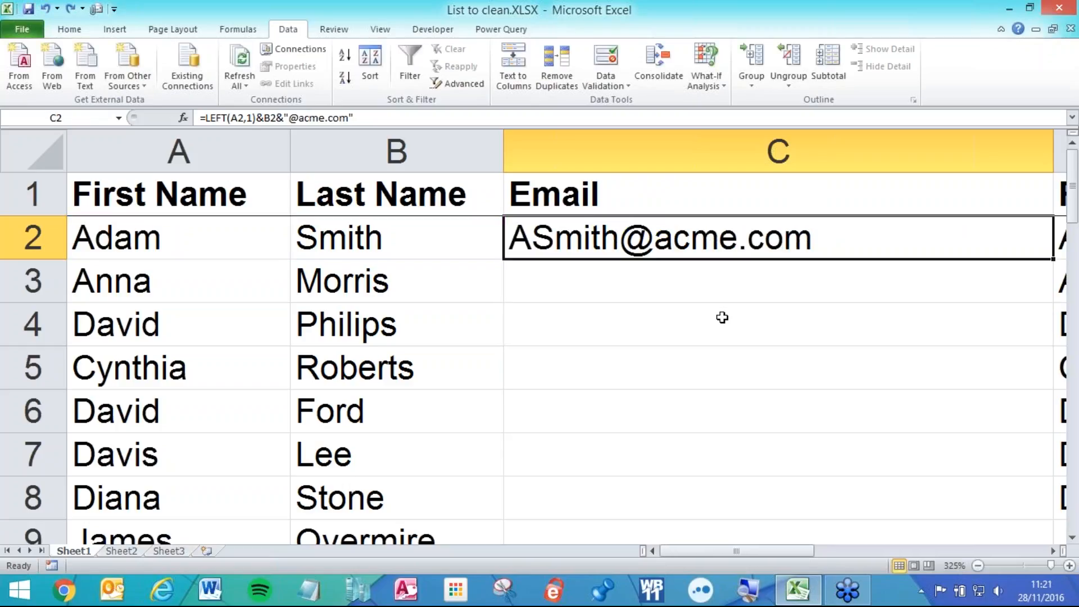
key(ctrl+z)
key(ctrl+z)
scroll(712, 313, down, 4)
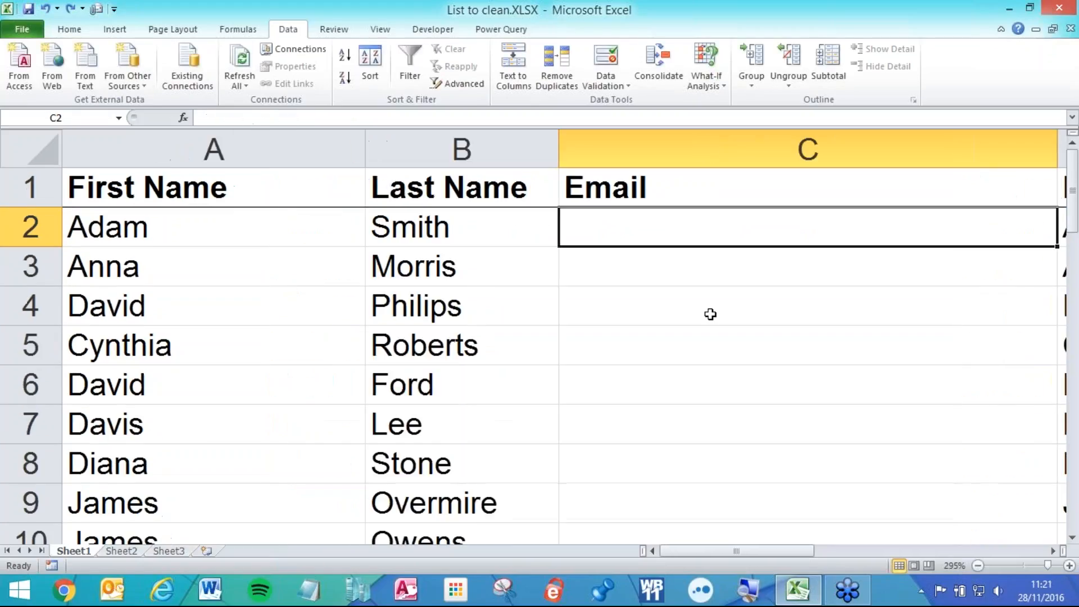
scroll(710, 314, down, 5)
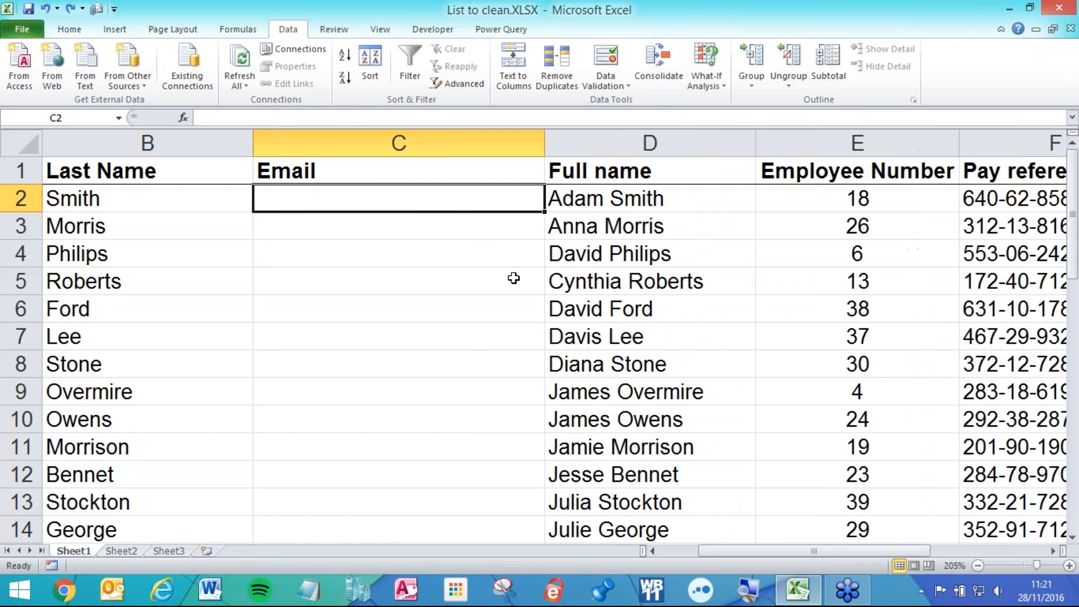
key(ctrl+z)
click(352, 202)
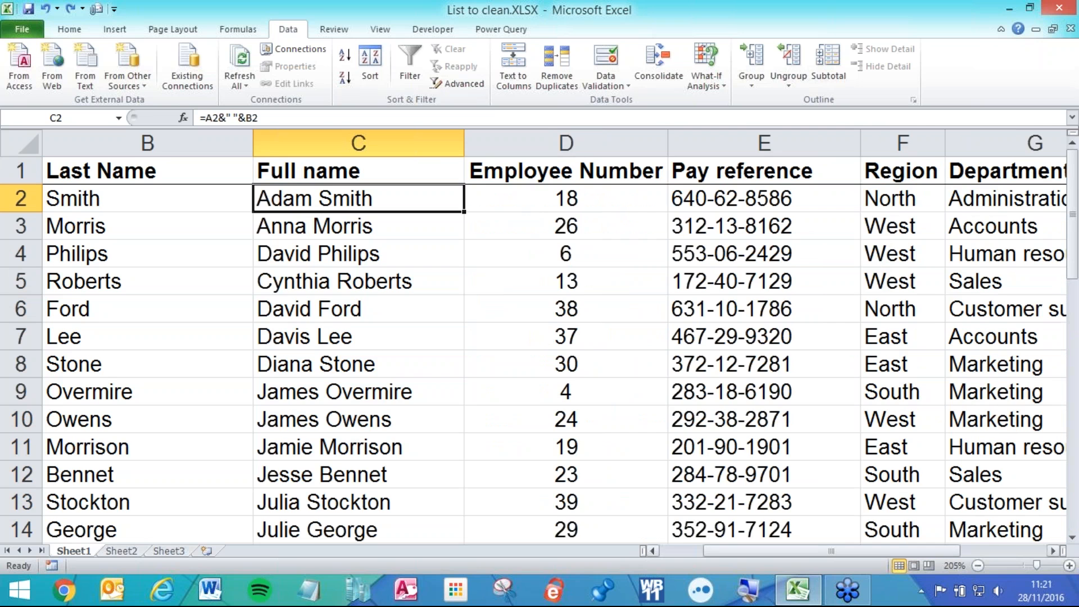
click(652, 551)
scroll(192, 289, up, 4)
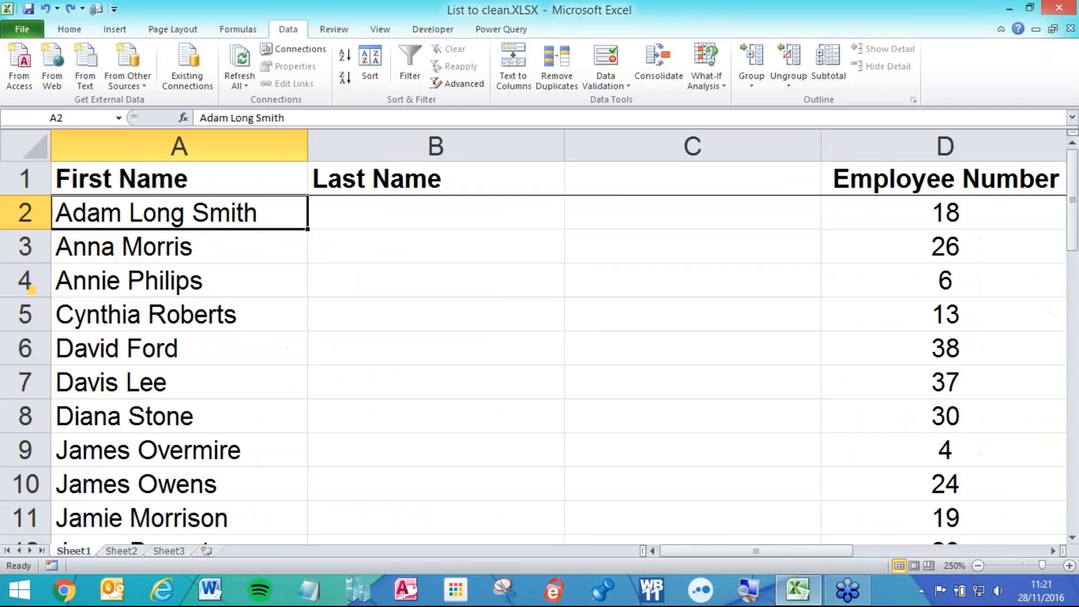
key(ctrl+z)
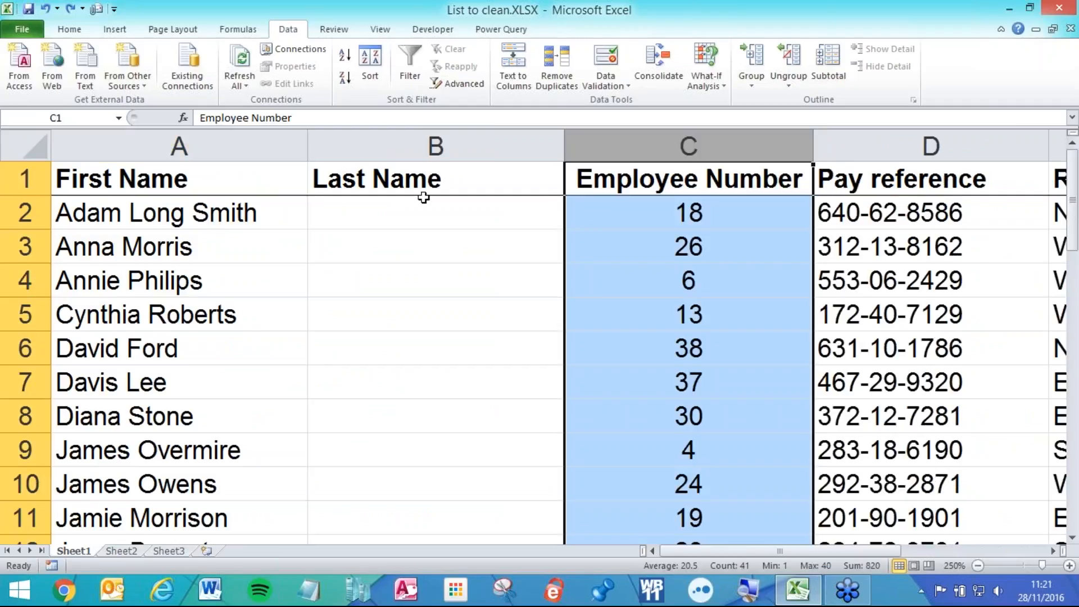
click(423, 141)
click(224, 213)
double_click(223, 213)
drag(193, 212, 272, 207)
key(BackSpace)
key(BackSpace)
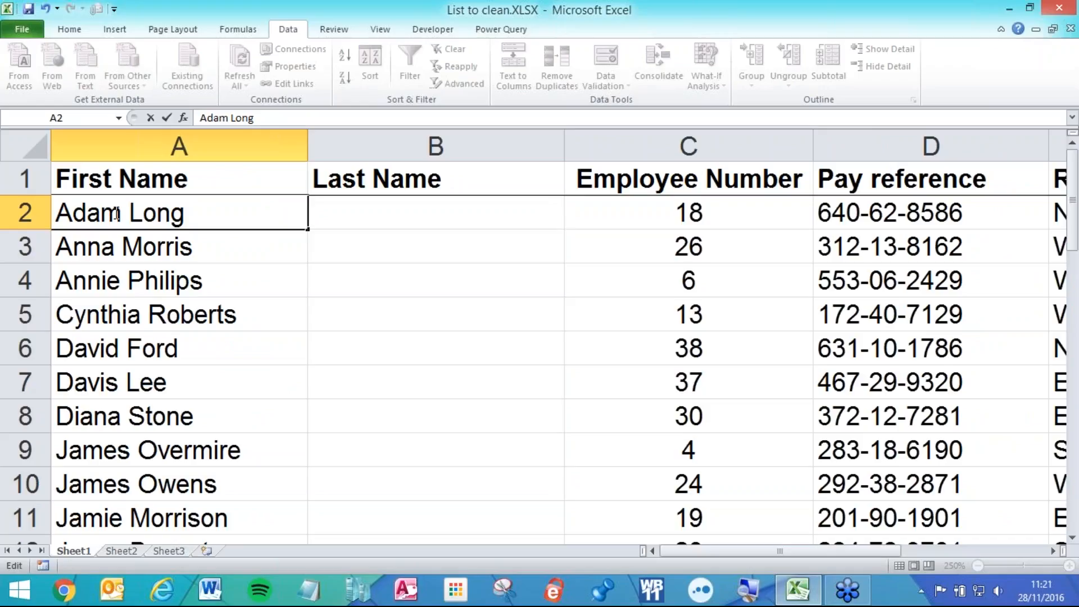
drag(135, 214, 40, 214)
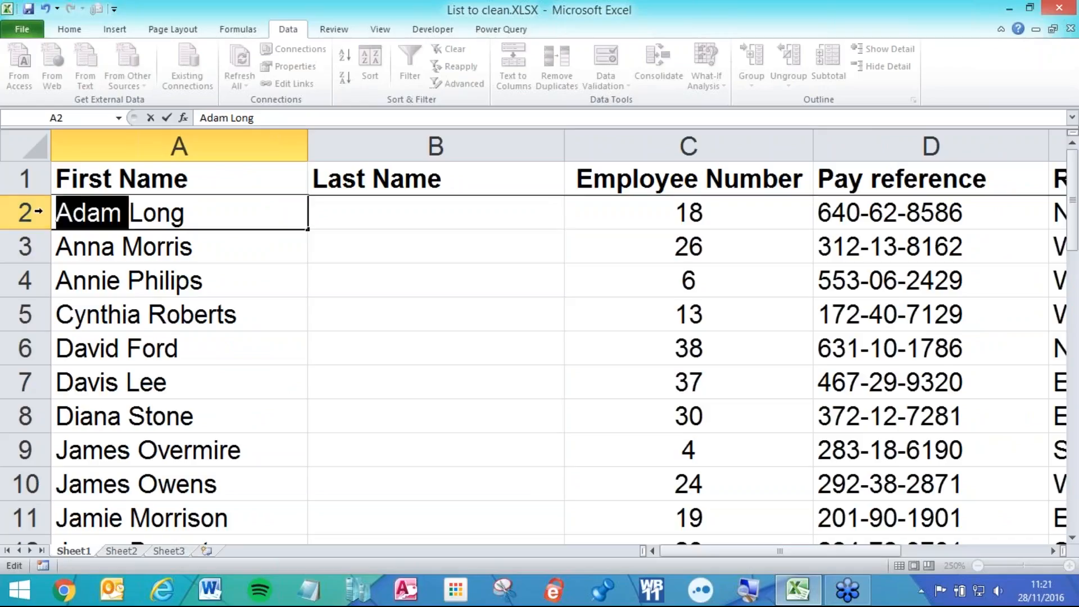
key(BackSpace)
text(Adam)
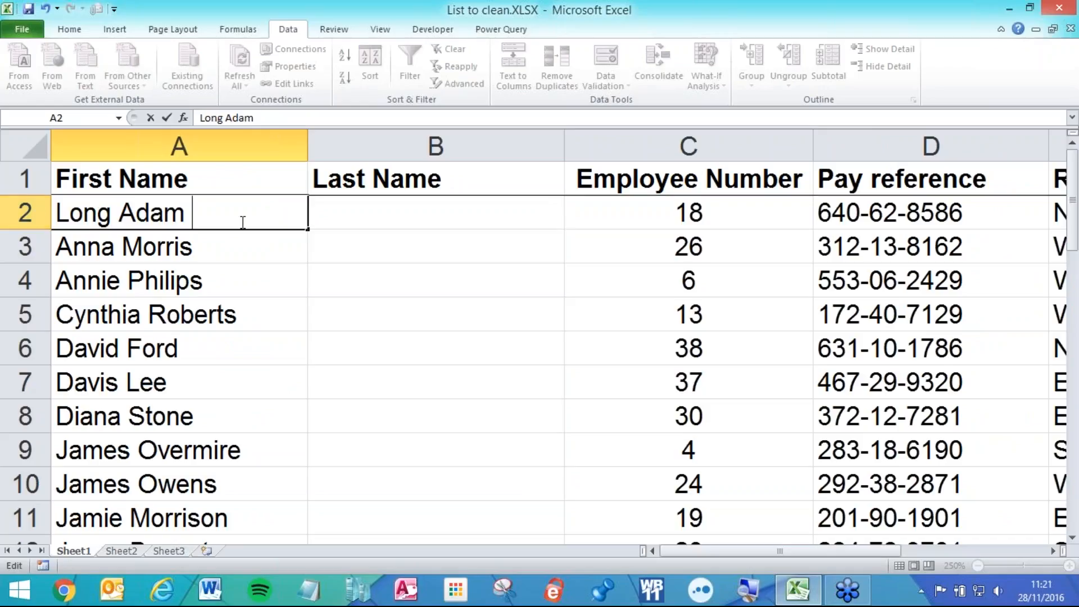
click(250, 245)
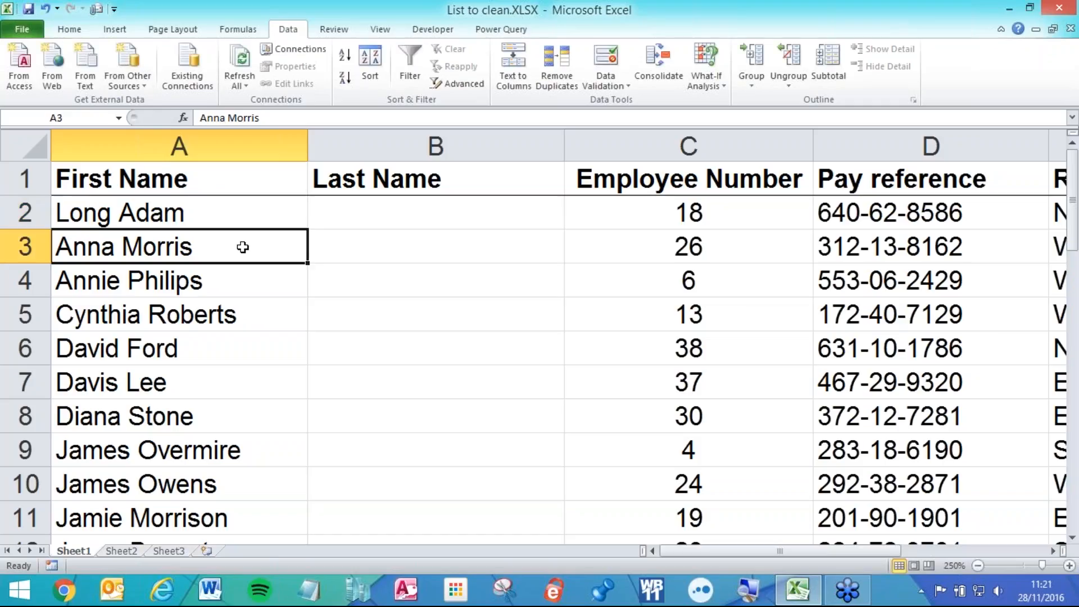
double_click(198, 247)
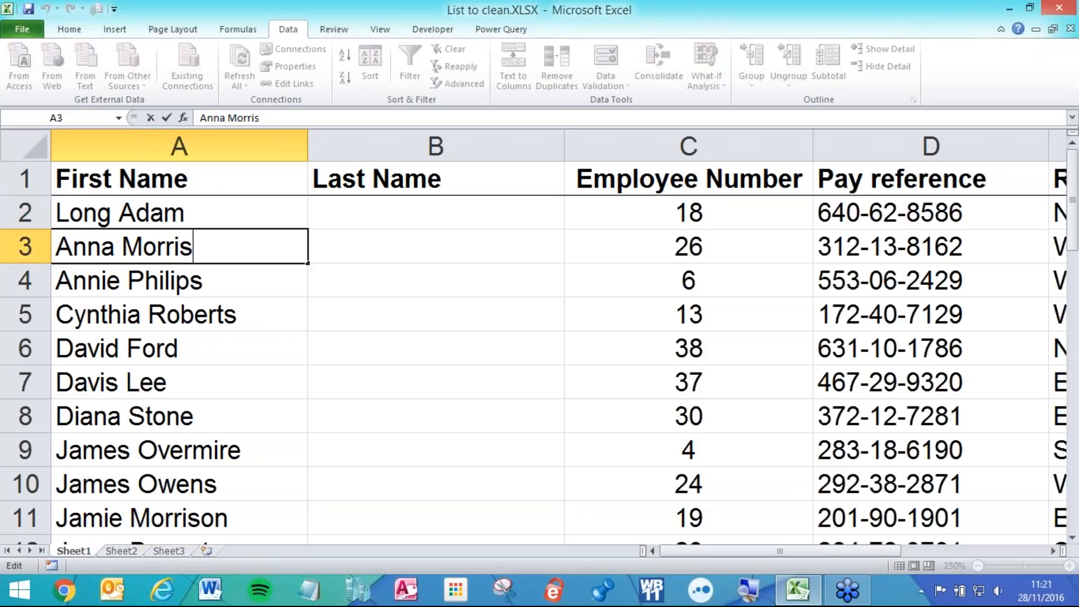
drag(193, 248, 112, 243)
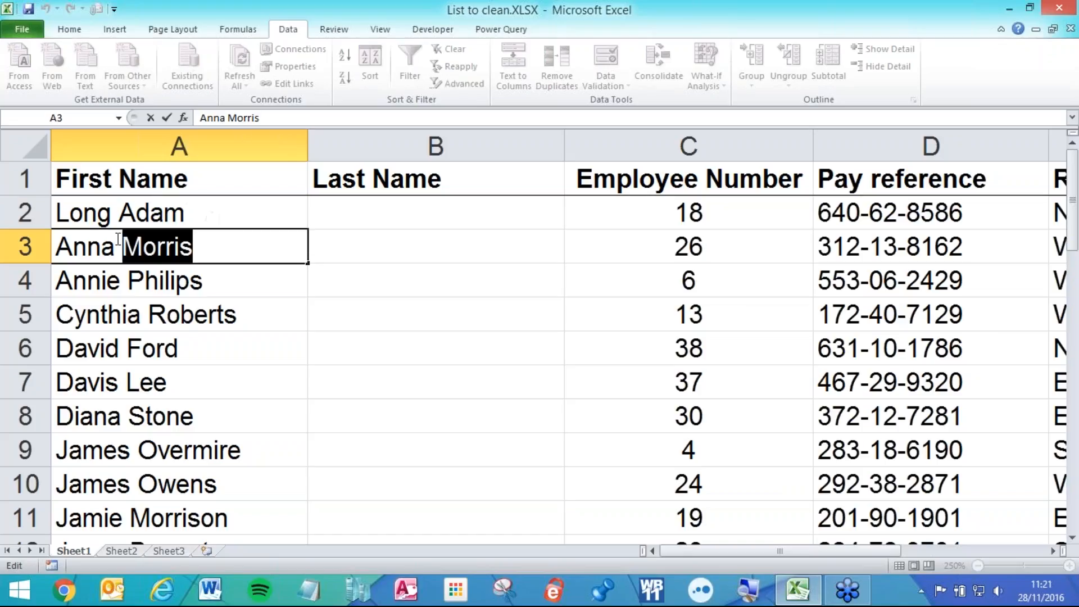
key(ctrl+x)
key(ctrl+v)
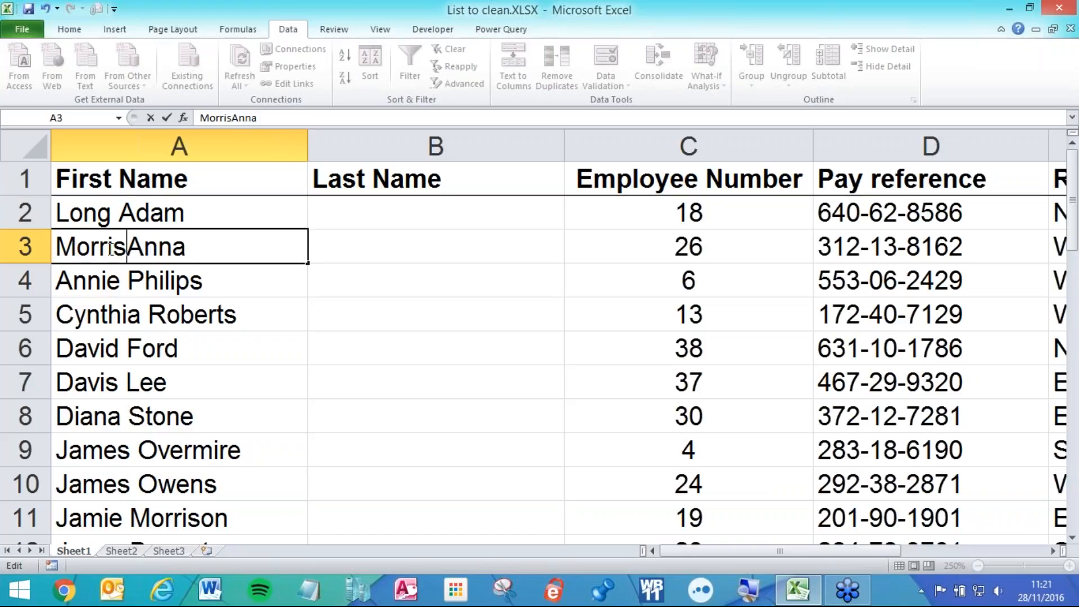
click(162, 279)
drag(39, 281, 41, 393)
right_click(139, 296)
click(177, 398)
click(313, 313)
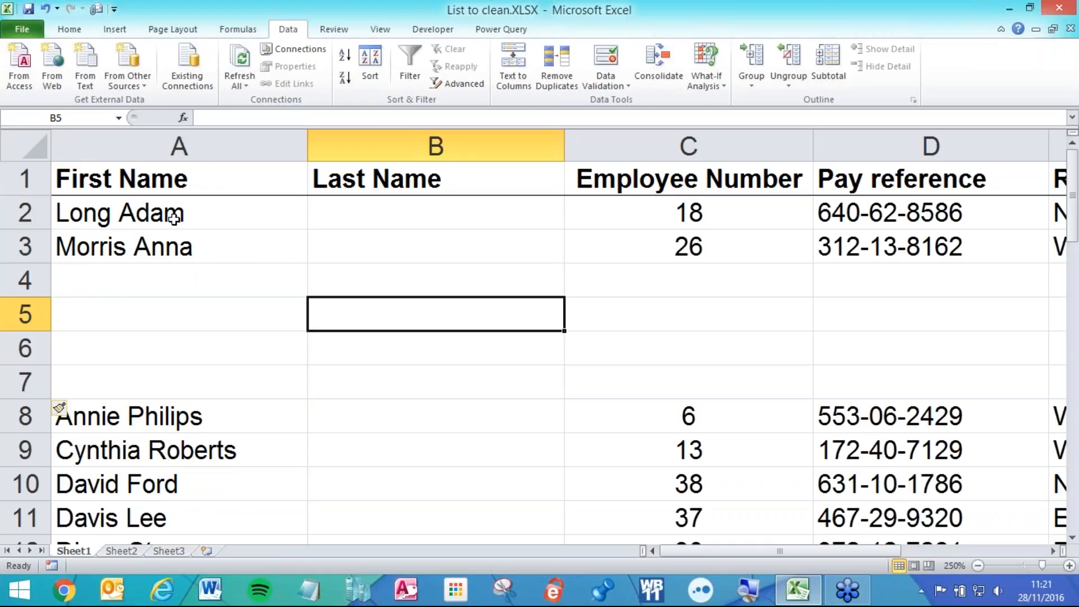
drag(172, 207, 172, 244)
click(515, 52)
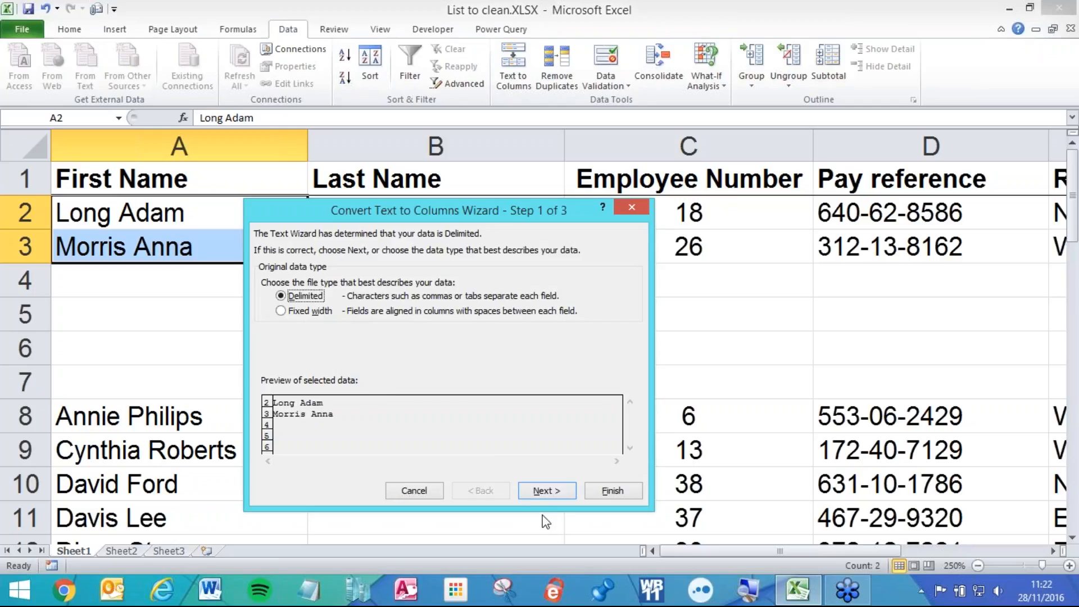
click(538, 476)
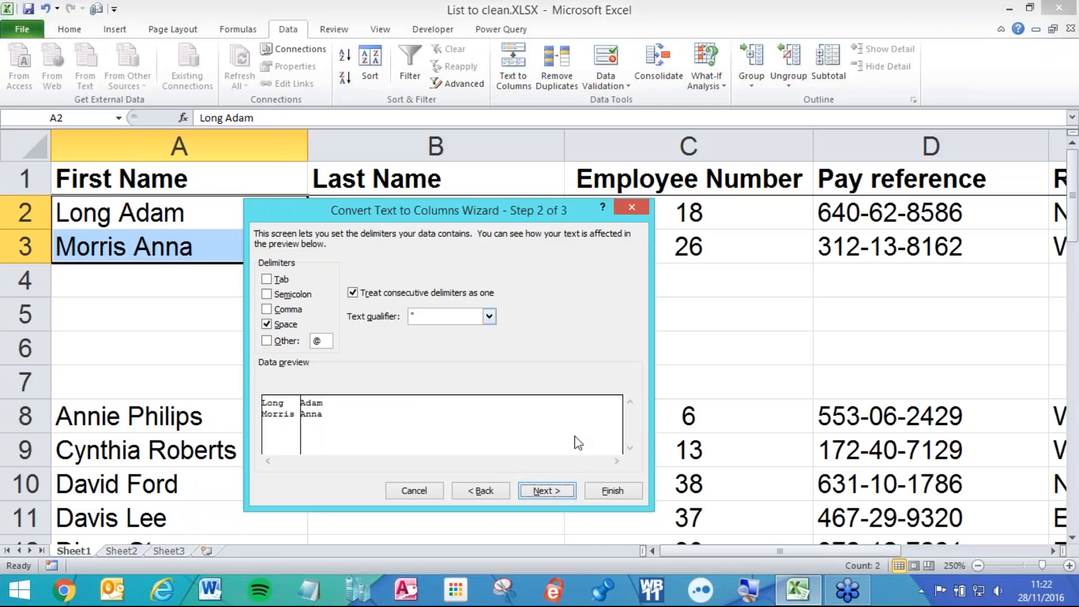
click(593, 491)
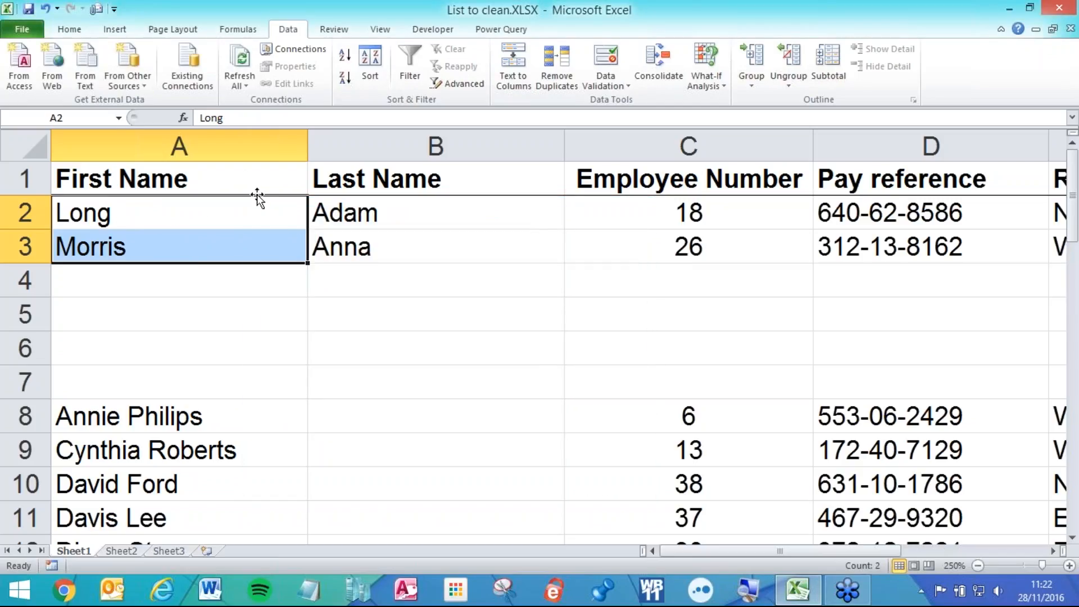
click(200, 164)
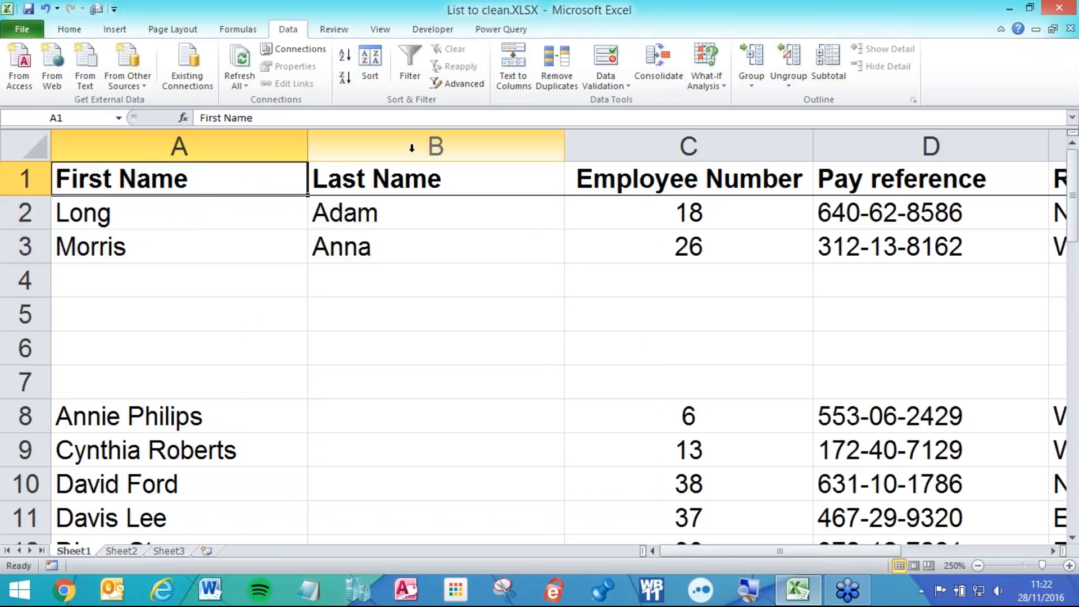
- Retitle A1 and B1 as 'Last name' and 'First name'
text(Last name)
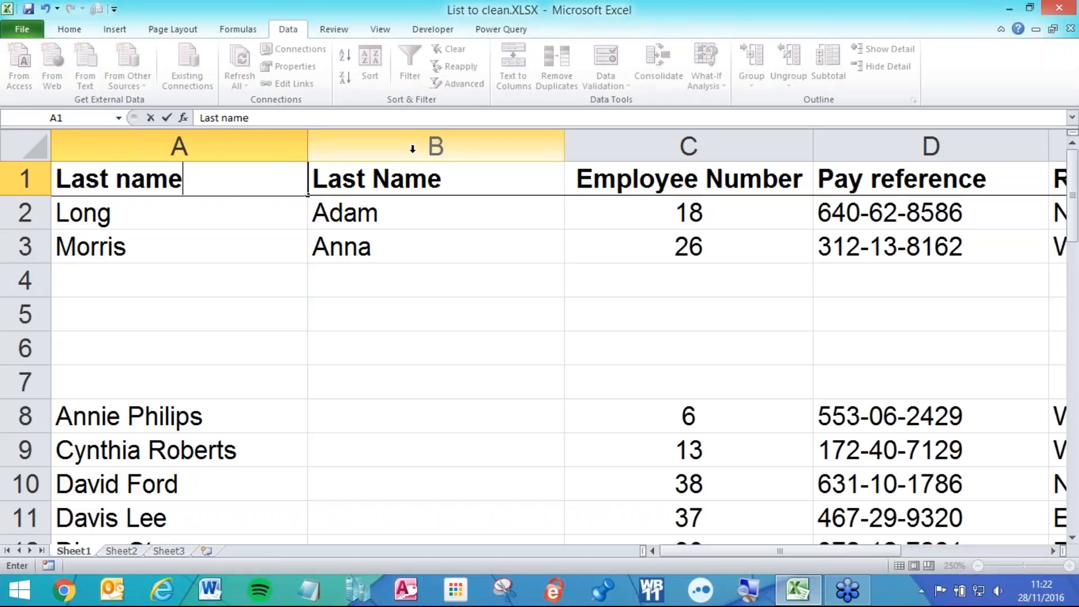
key(Tab)
text(First)
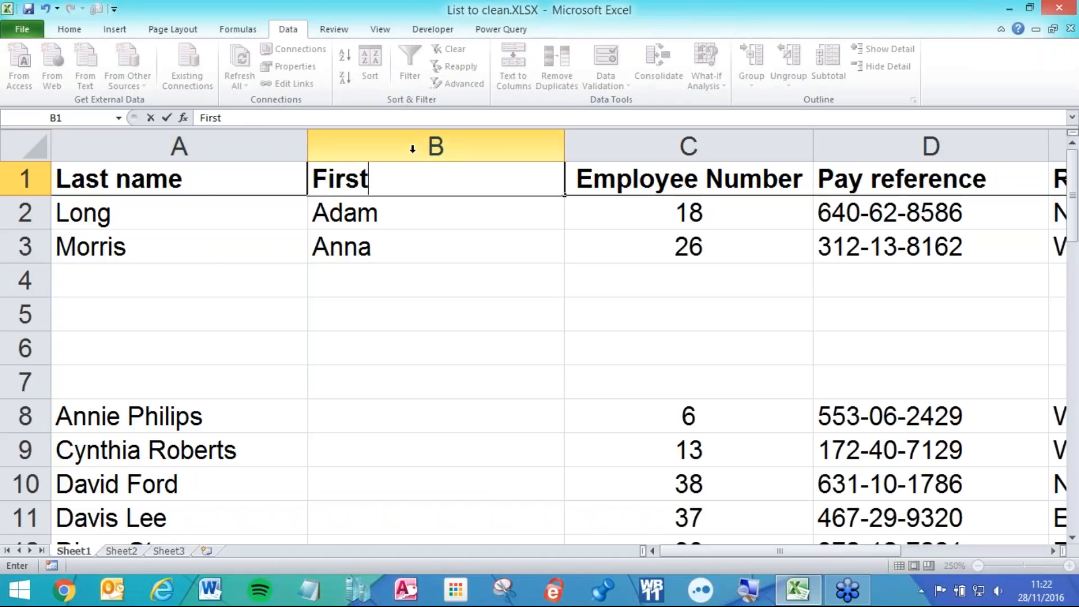
key(Return)
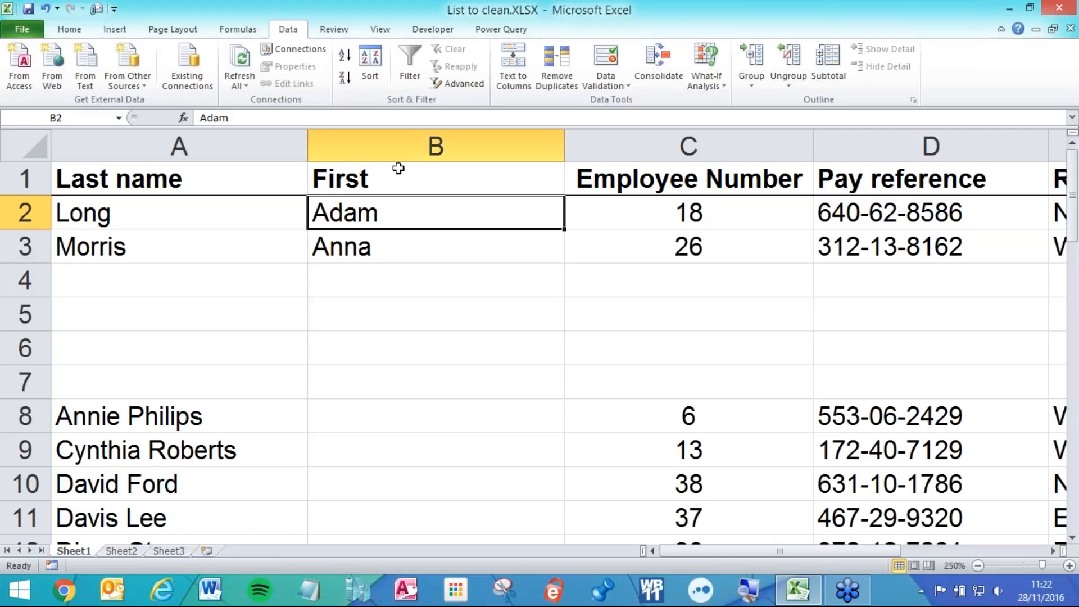
double_click(400, 169)
text(name)
click(590, 243)
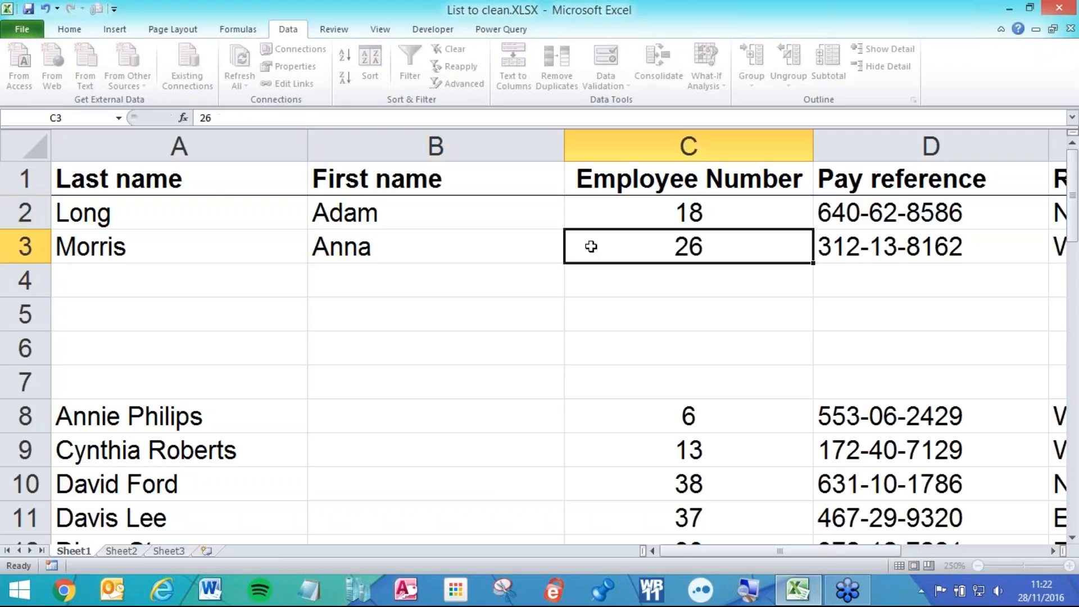
- Insert a blank column C before Employee Number and start =A2 in C2
click(614, 159)
right_click(616, 156)
click(657, 256)
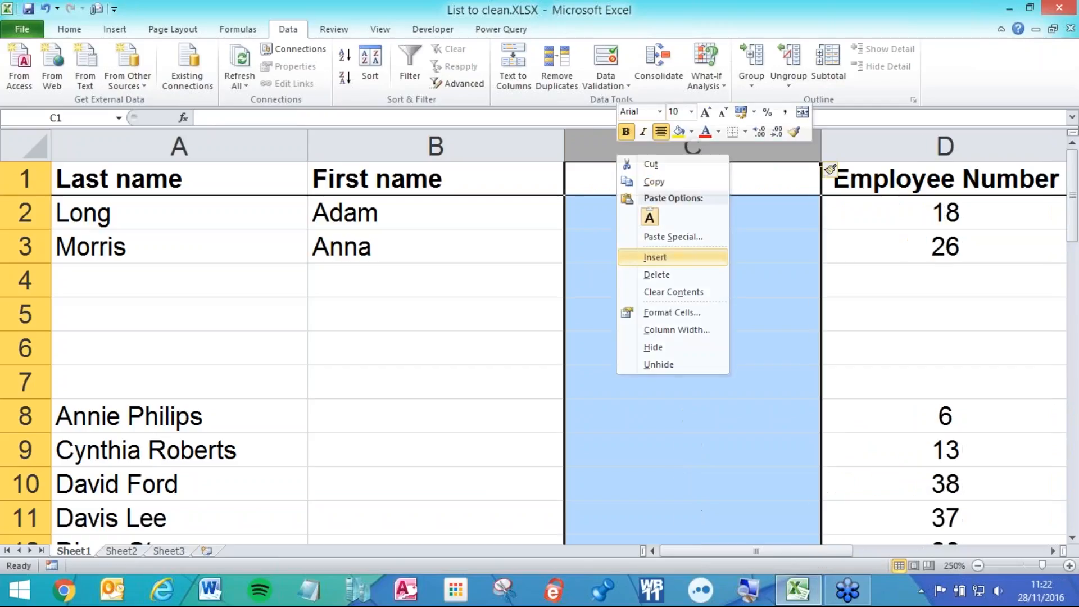
click(625, 217)
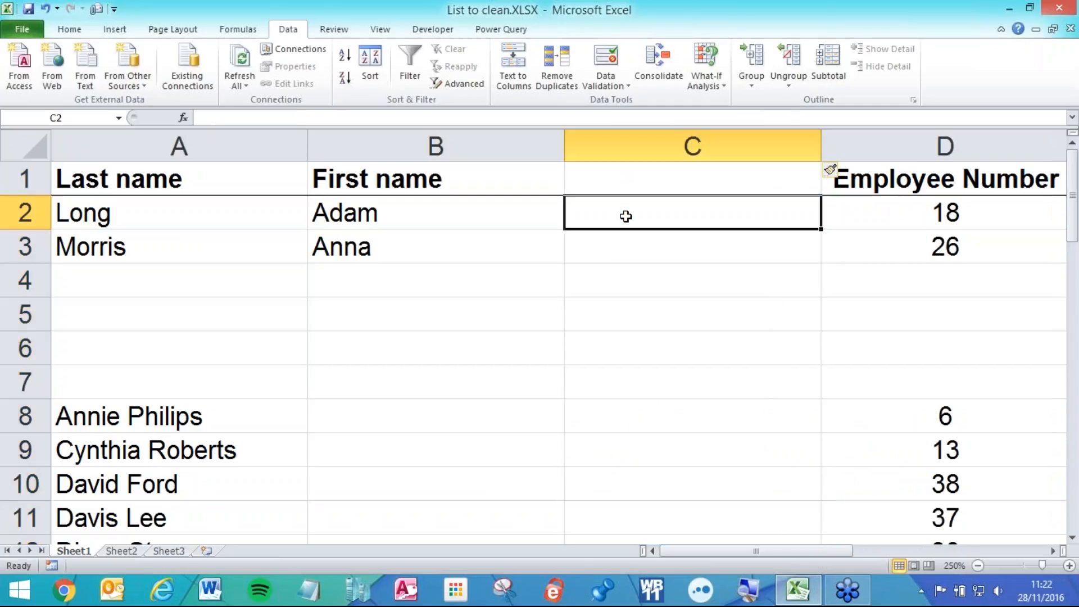
text(=)
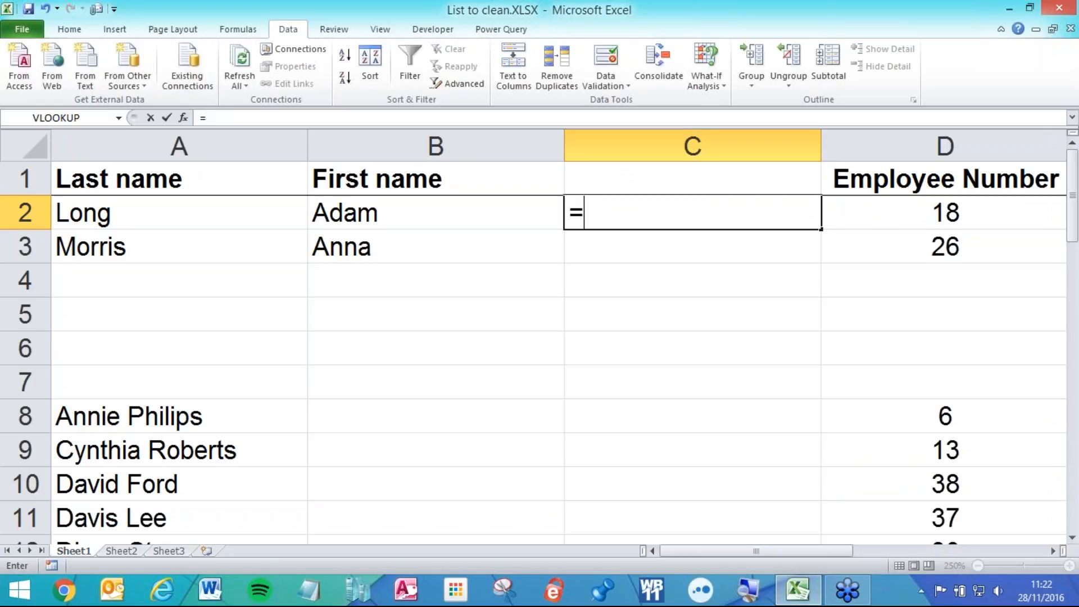
click(280, 214)
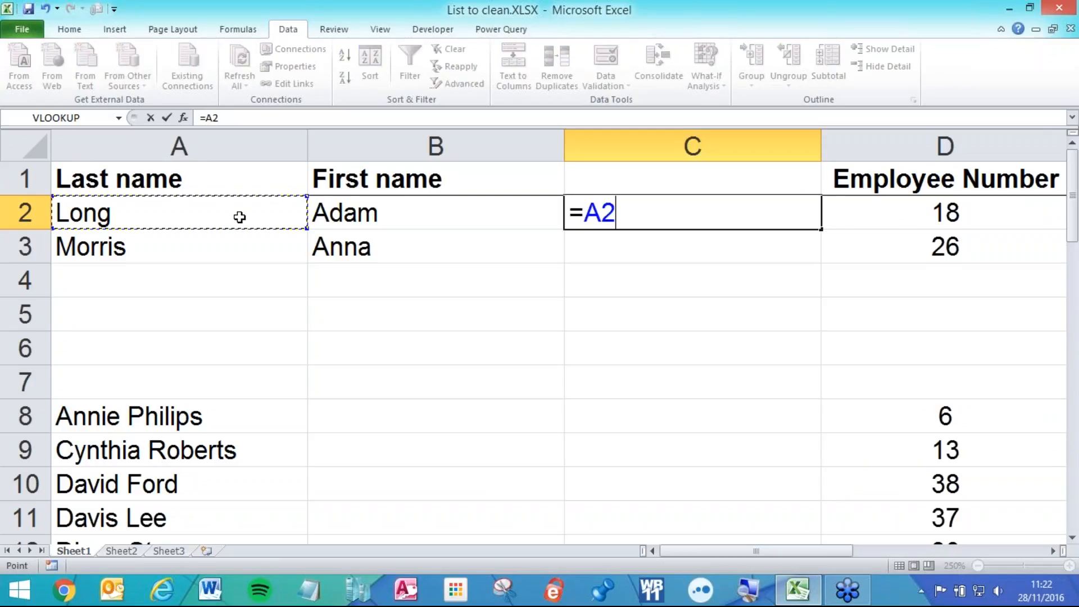
- Build the full-name formula =B2&" "&A2 in C2 and fill it down to C3
key(BackSpace)
key(BackSpace)
click(413, 206)
text(&")
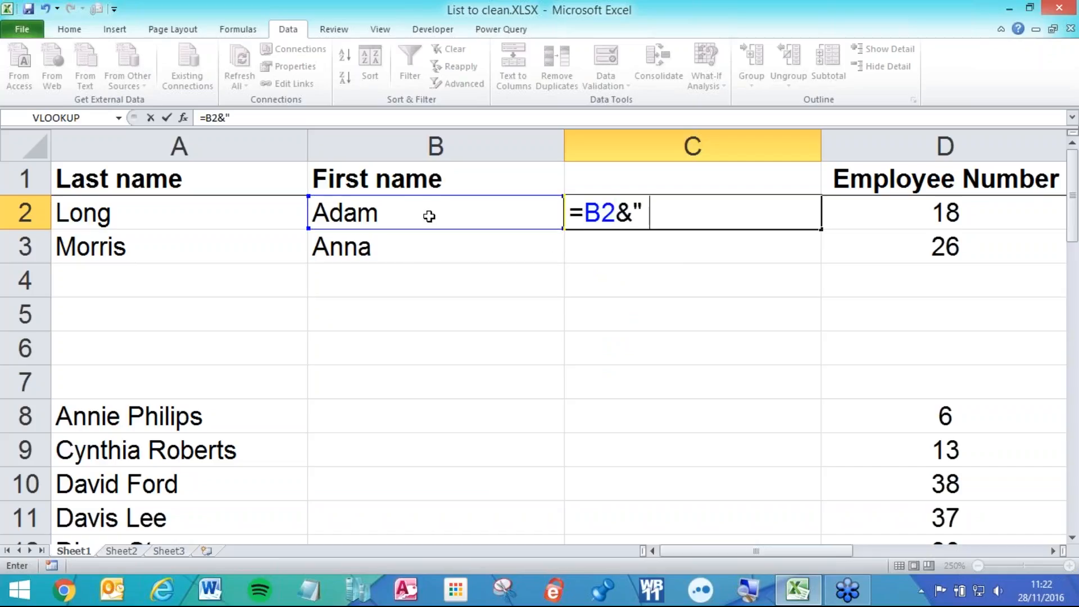
text( "&)
click(199, 203)
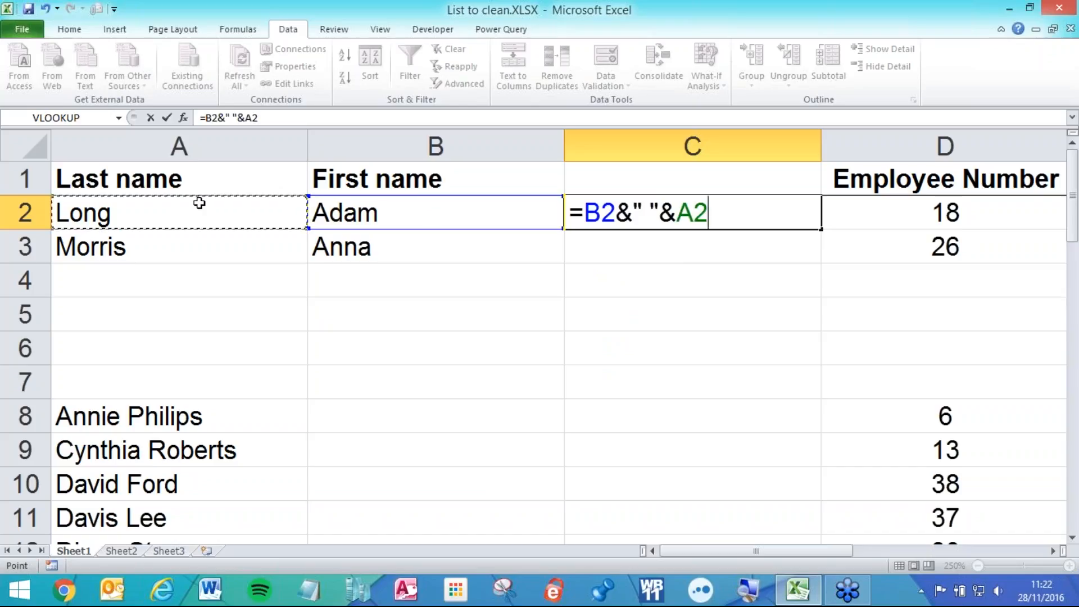
key(Return)
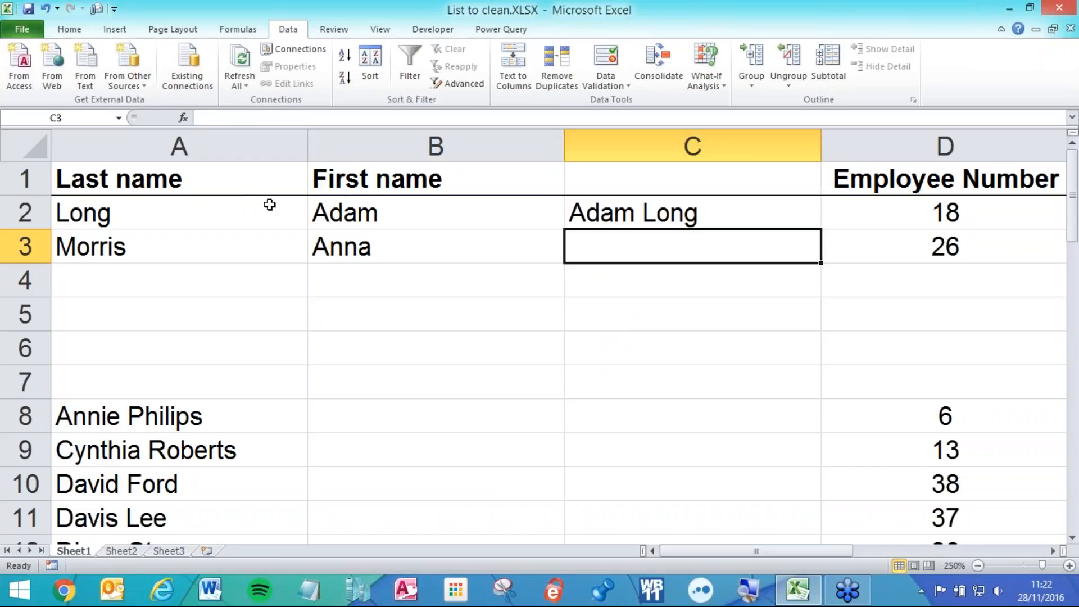
click(664, 217)
drag(811, 230, 811, 256)
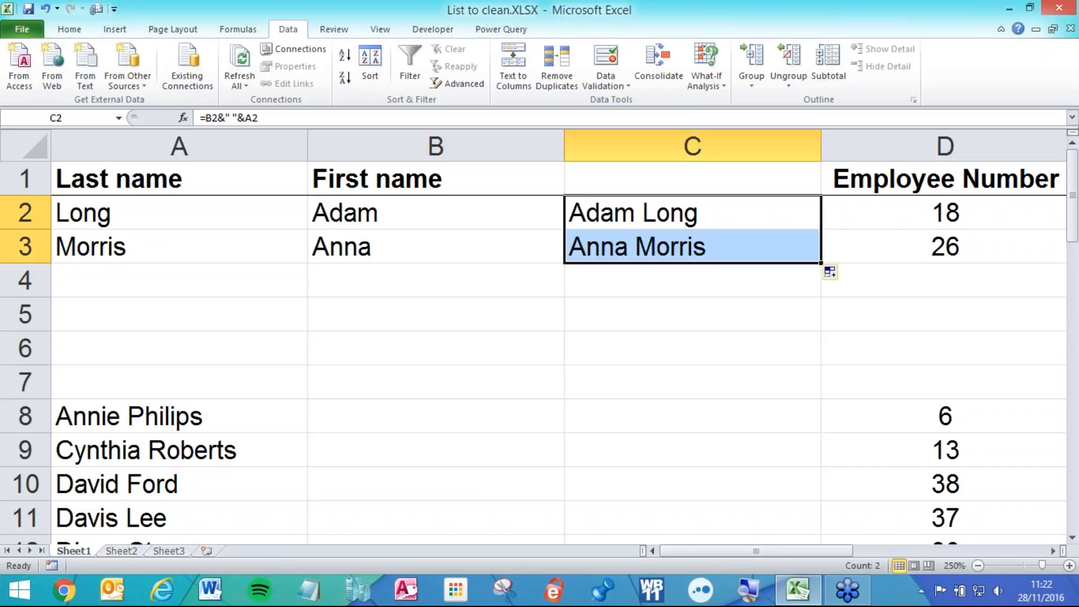
- Recheck the C2 formula, then close the workbook with Don't Save
click(618, 214)
double_click(618, 214)
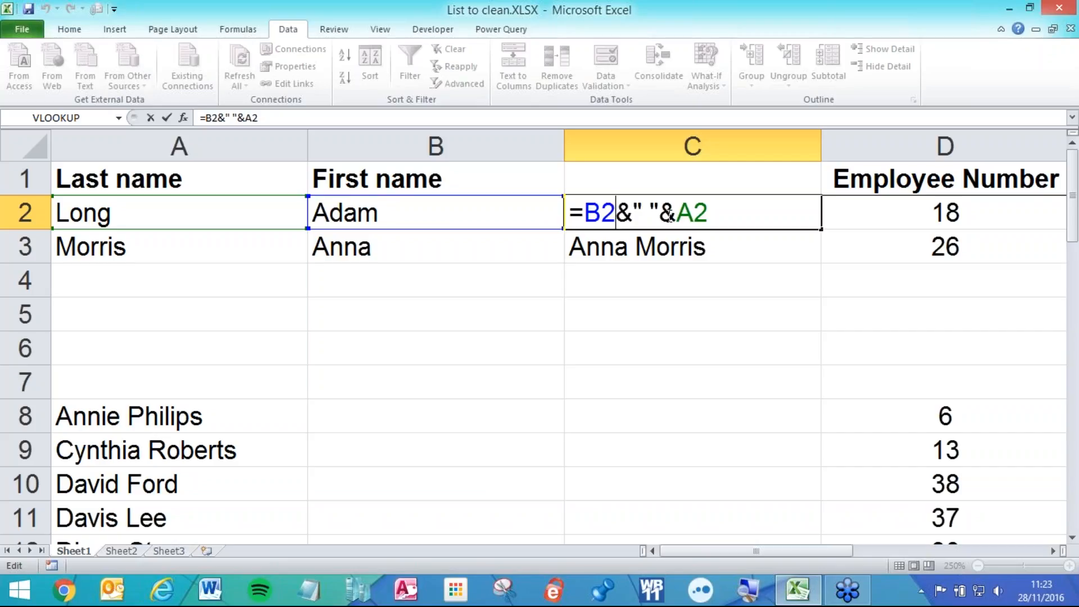
key(Return)
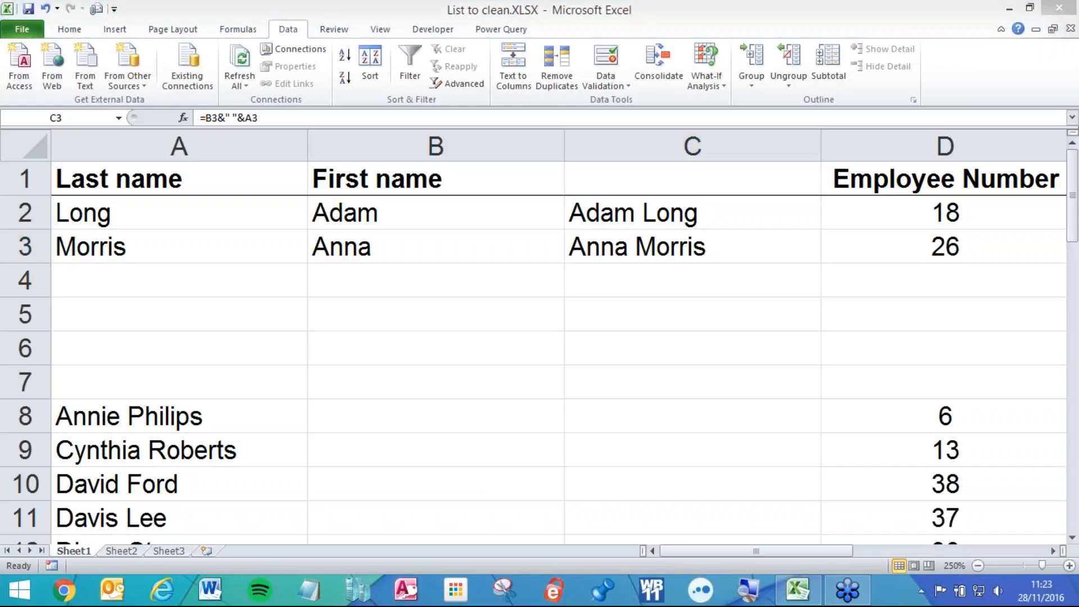
click(1058, 8)
click(532, 325)
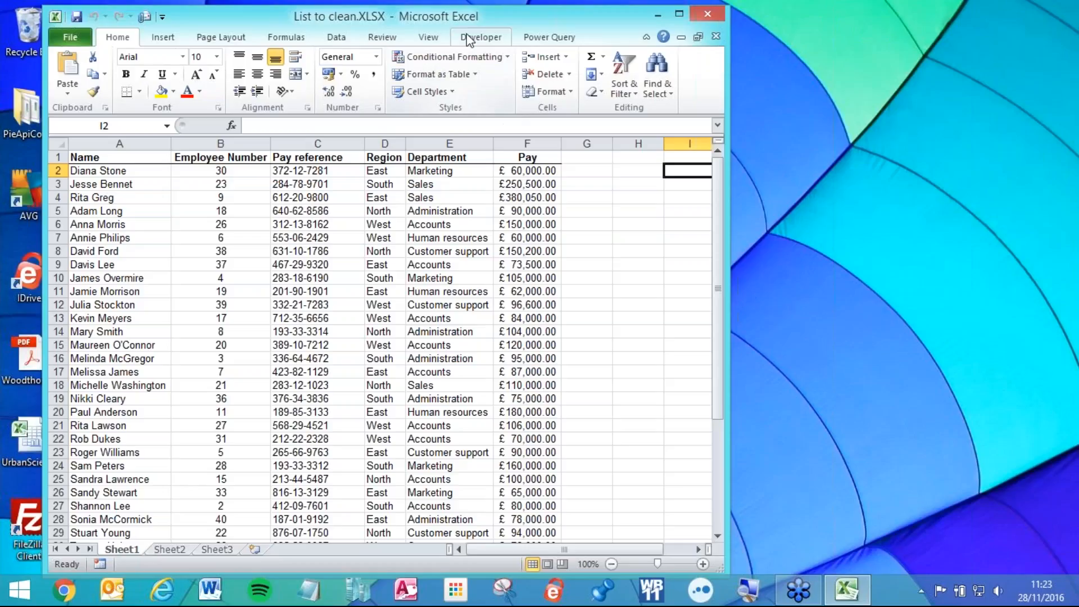
- Maximise the reopened workbook and insert three blank columns B to D after Name
double_click(473, 18)
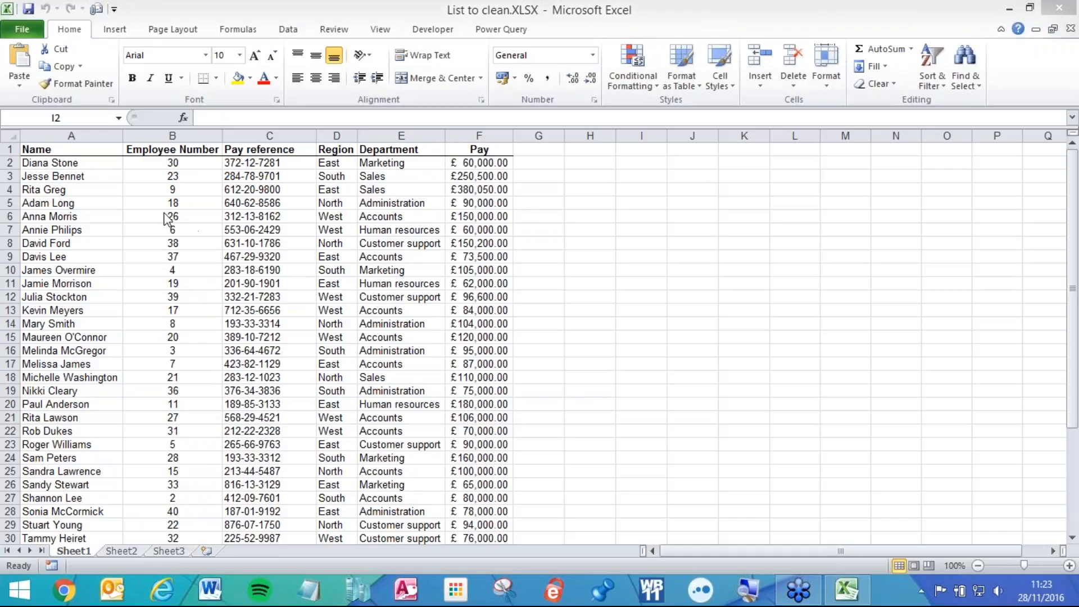
click(115, 163)
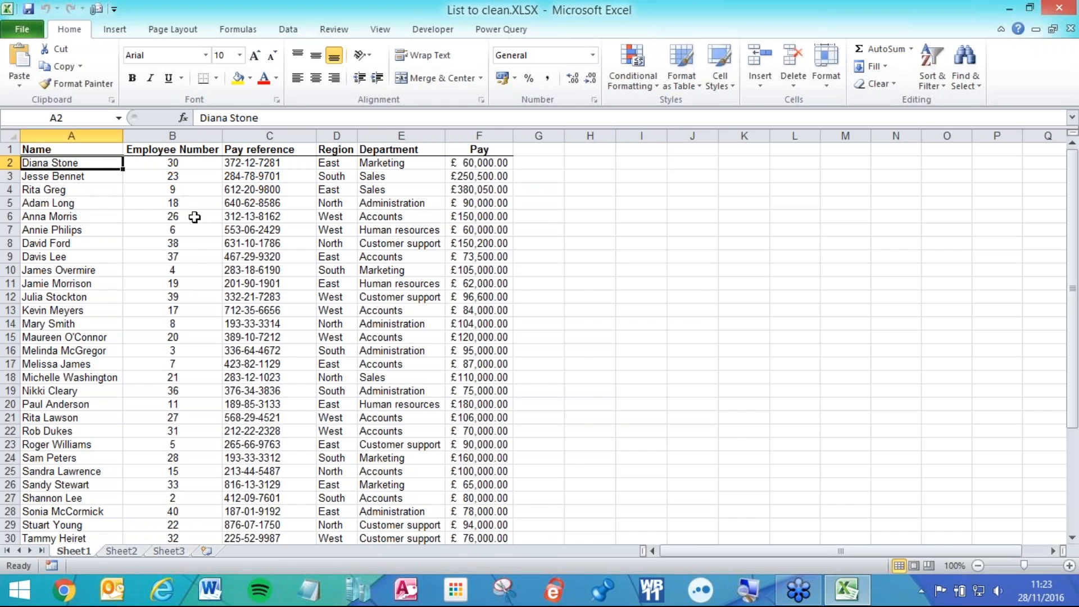
ctrl+scroll(192, 218, up, 6)
ctrl+scroll(234, 234, up, 2)
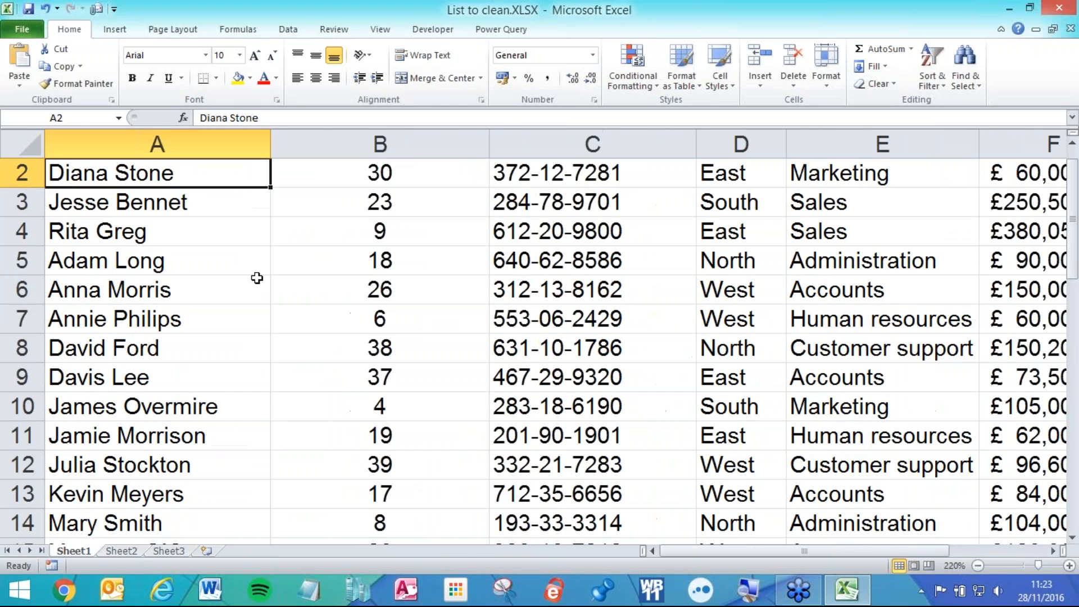
scroll(255, 277, up, 1)
drag(333, 143, 742, 150)
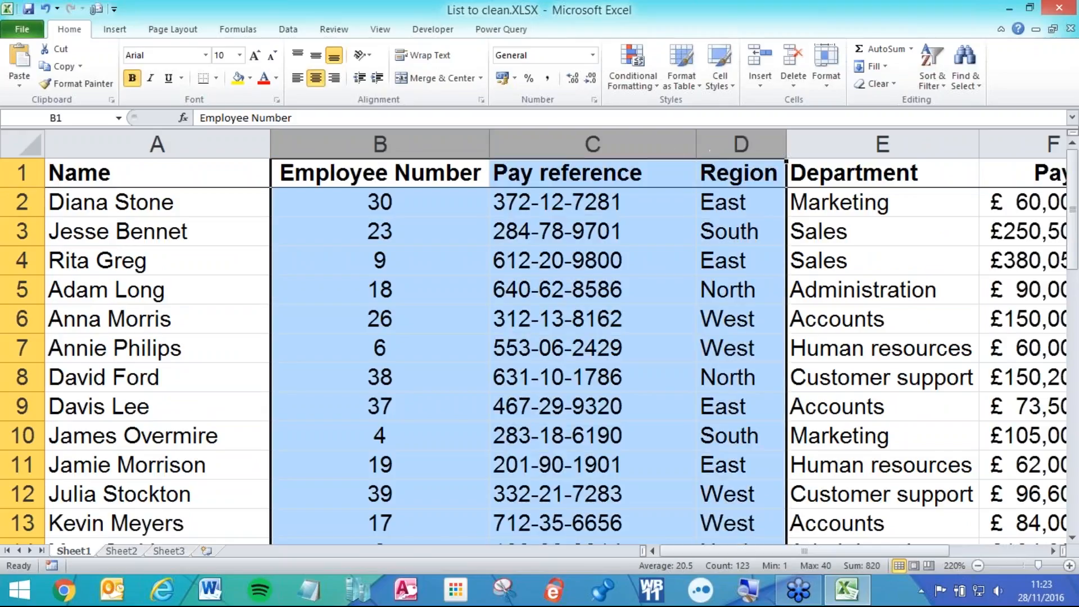
right_click(534, 268)
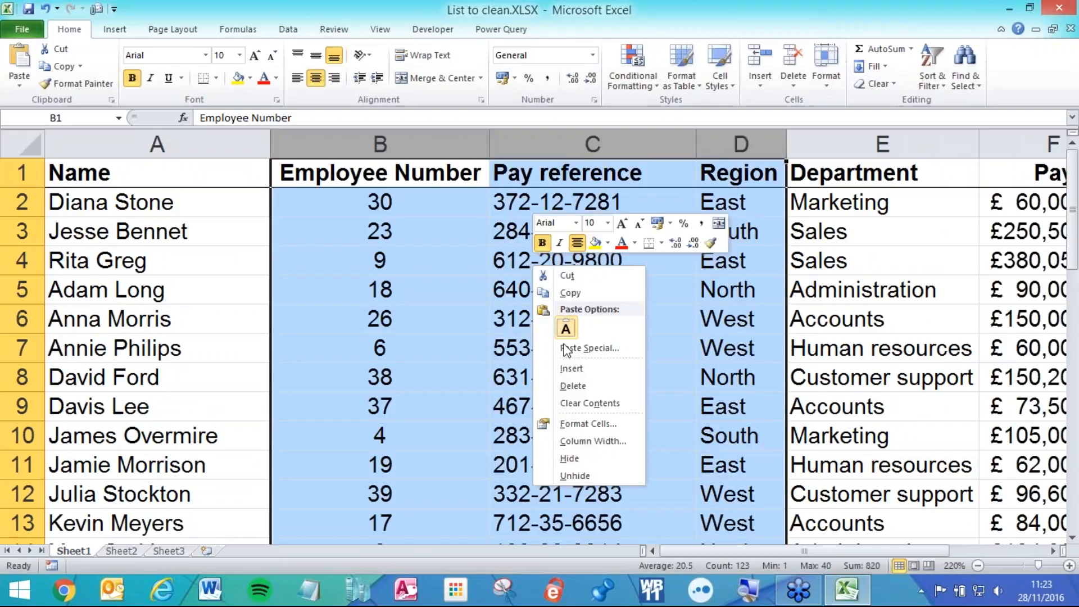
click(579, 369)
click(397, 242)
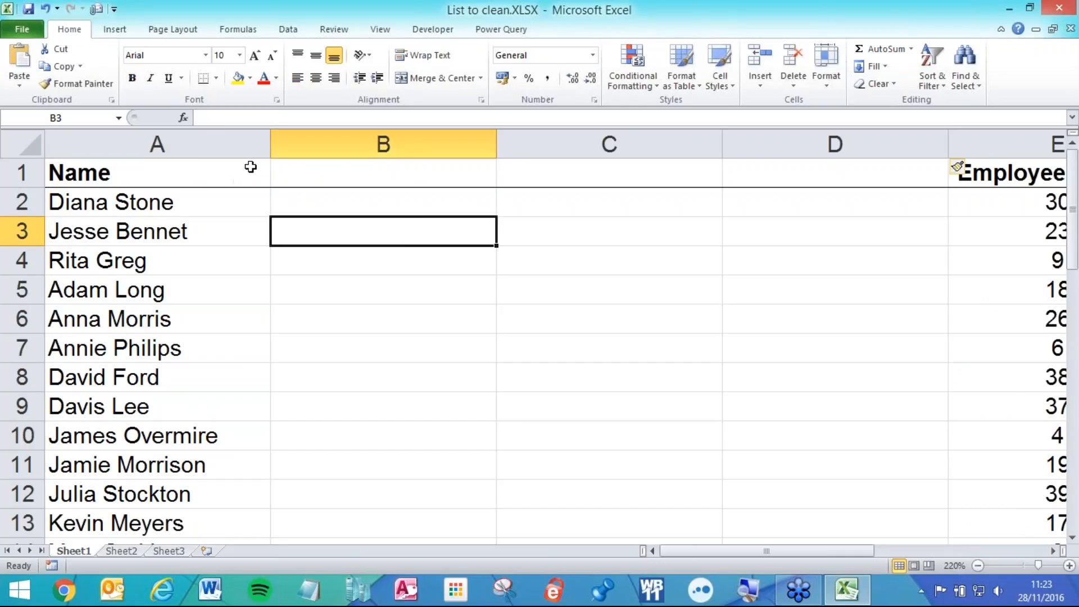
- Head columns B, C and D as Upper, Lower and Proper
click(286, 173)
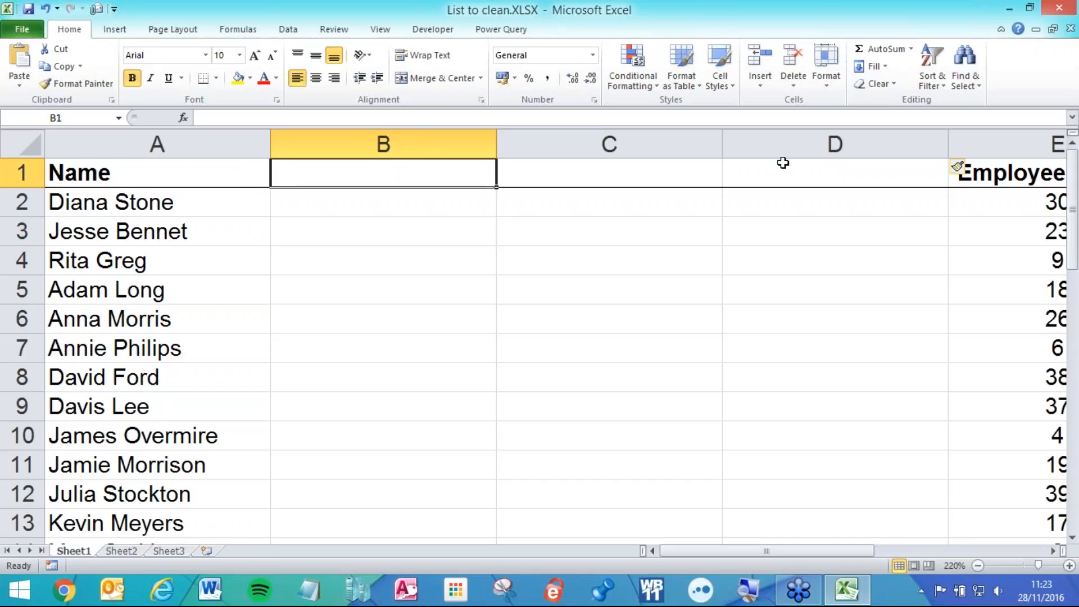
text(Upper)
key(Tab)
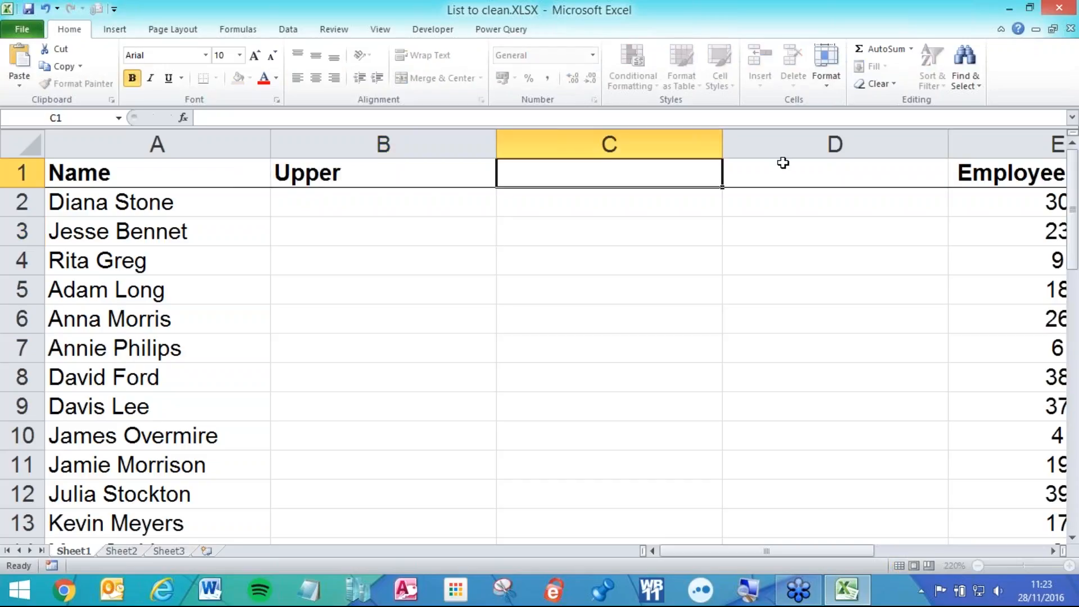
text(Lower)
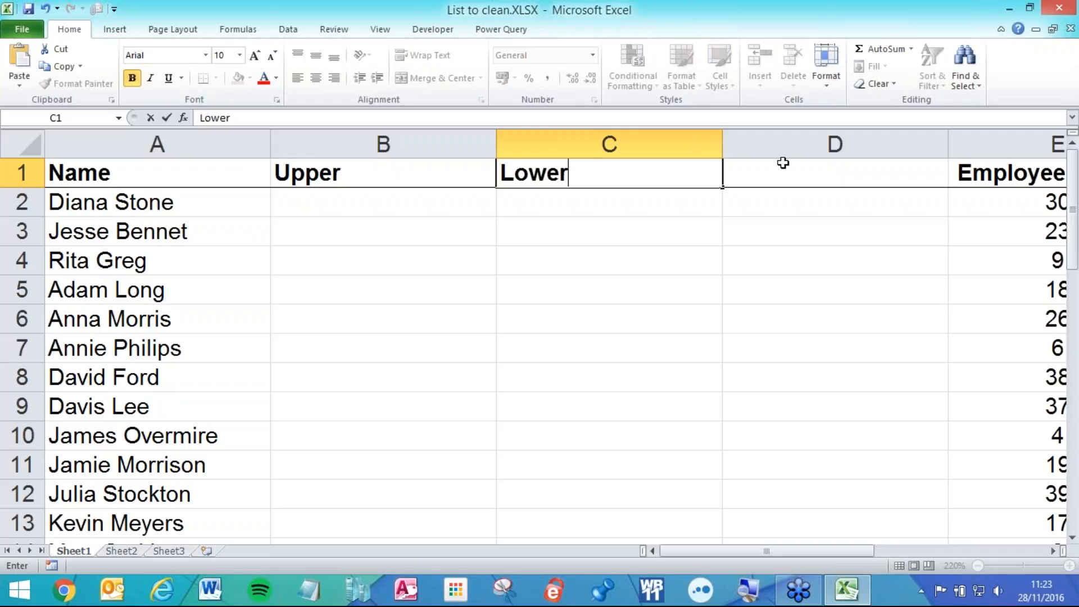
key(Tab)
text(Proper)
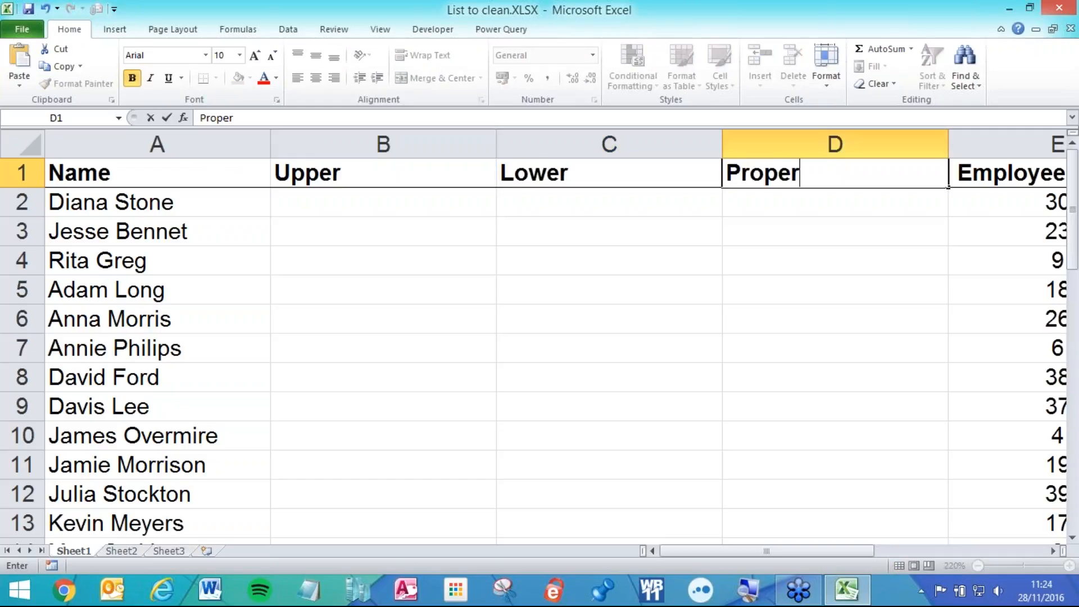
key(Return)
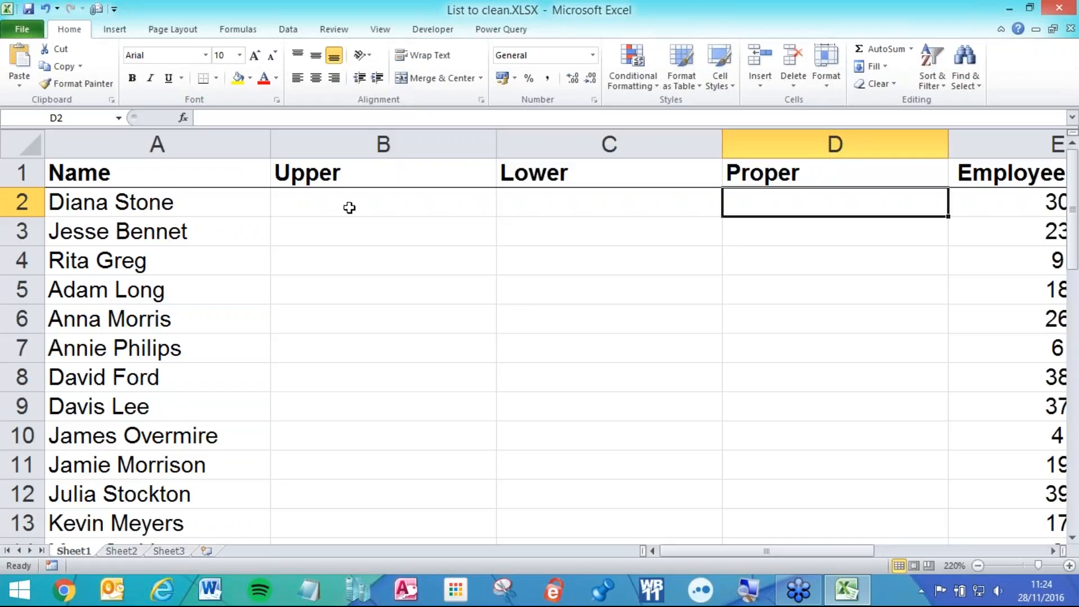
double_click(191, 207)
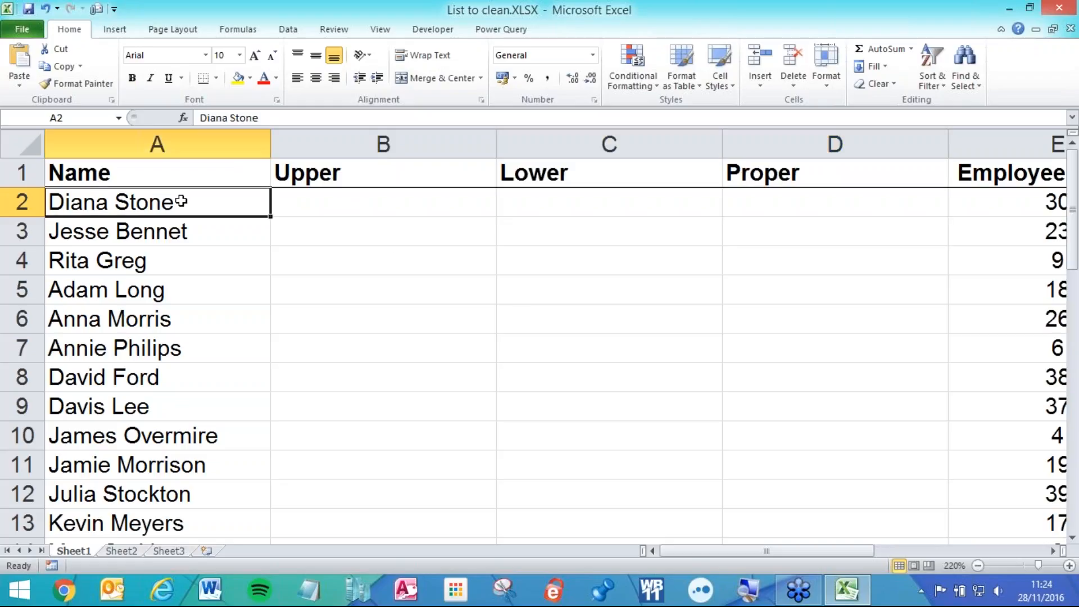
key(shift+Home)
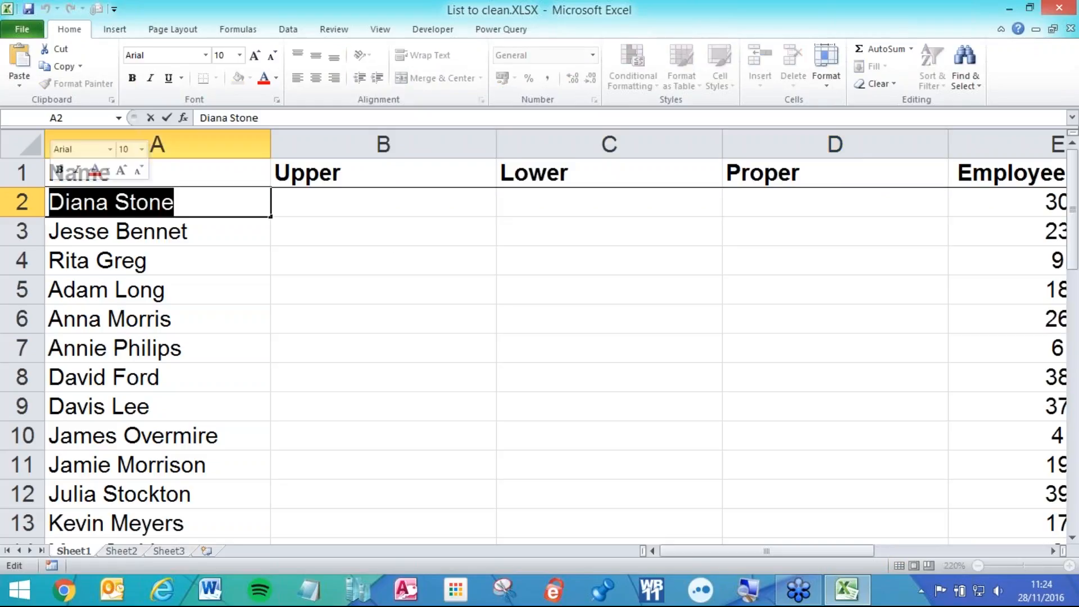
text(Ben)
key(BackSpace)
key(BackSpace)
key(BackSpace)
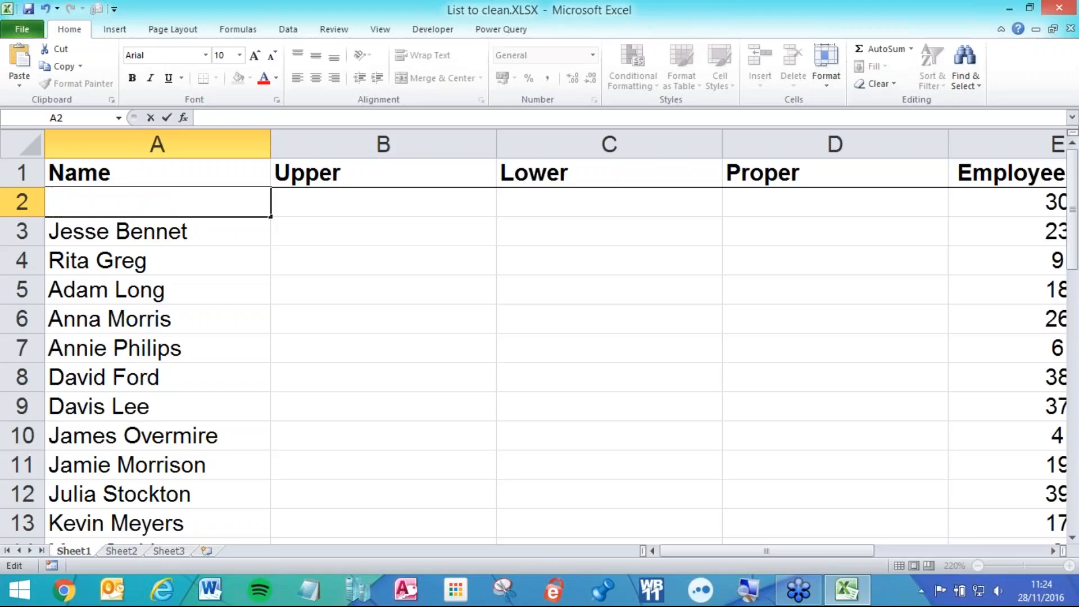
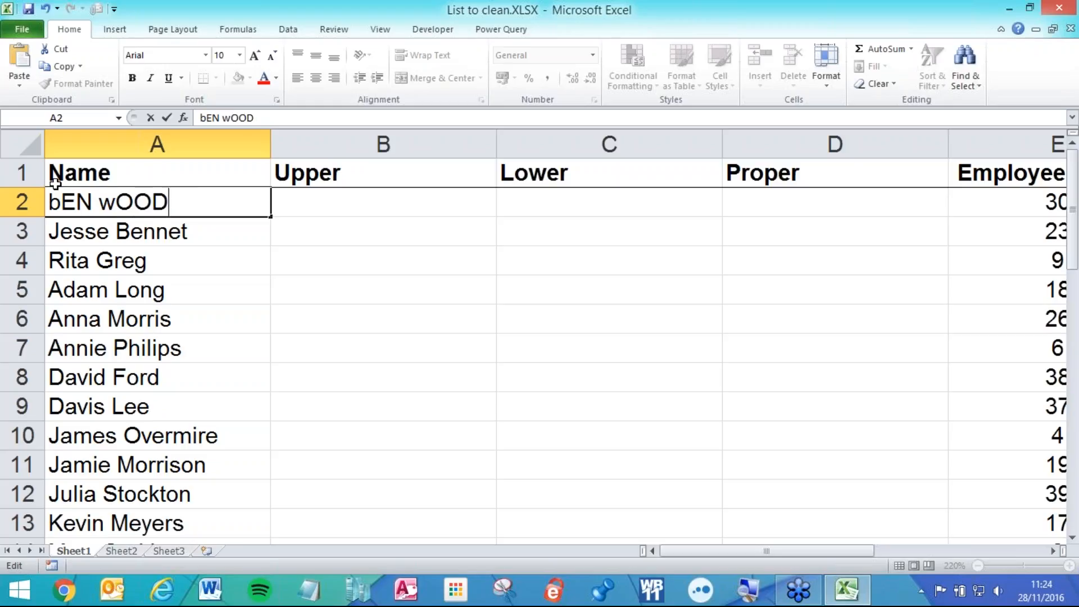
key(Return)
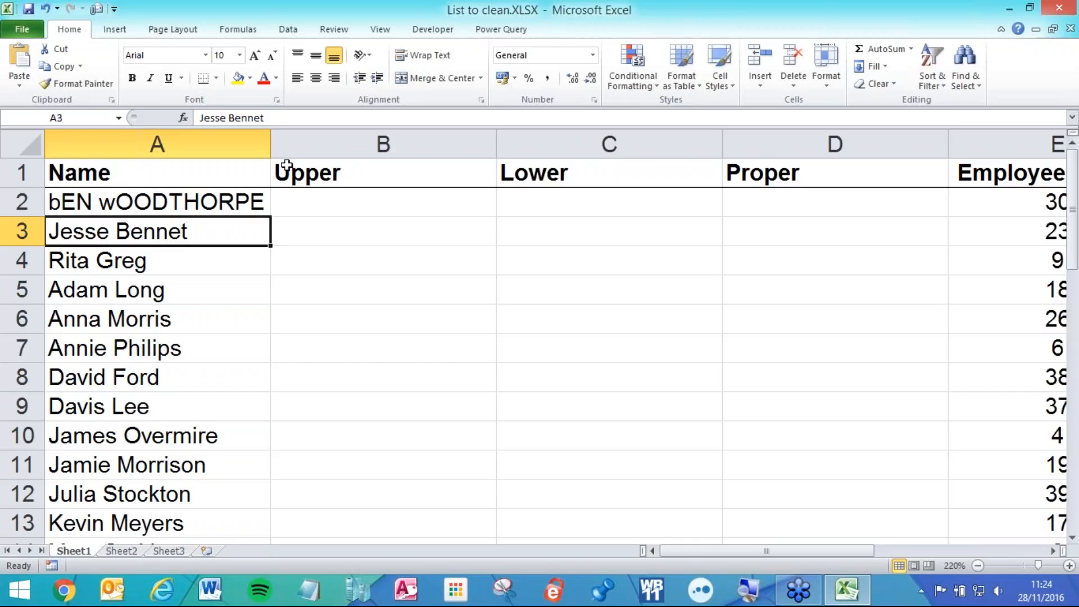
- Enter JOHN SMITH in A3 and lowercase 'jane' in A4, then review the names
text(JOHN SMITH)
key(Return)
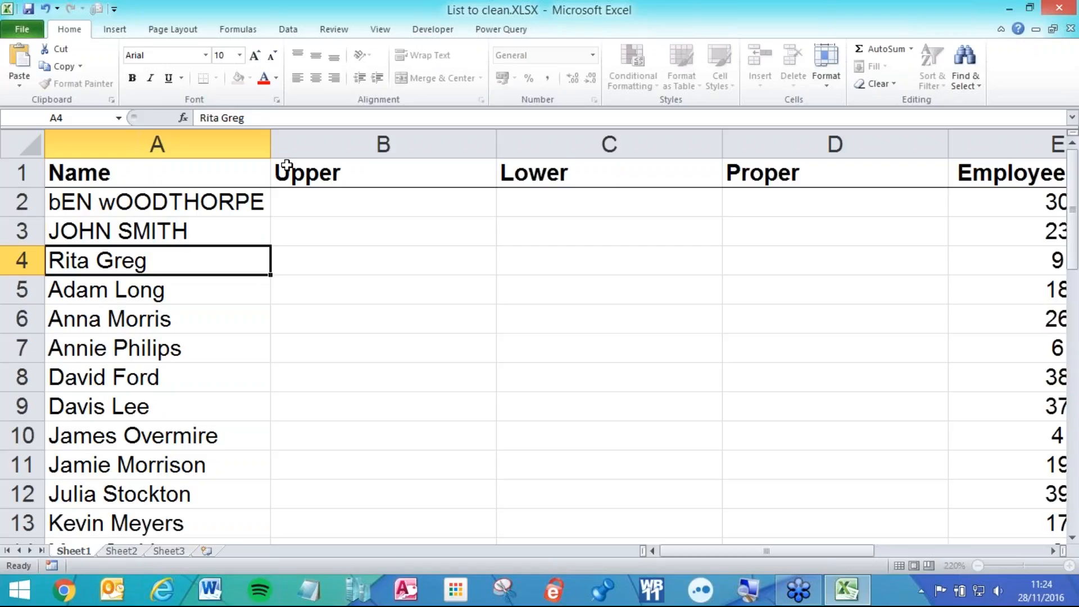
text(jane SMITH)
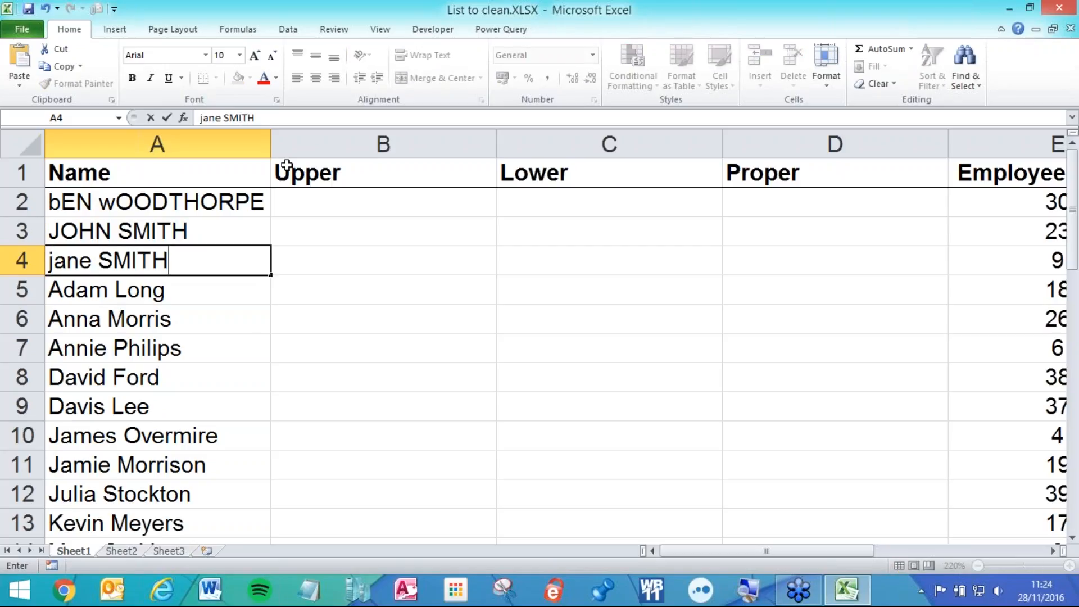
key(Return)
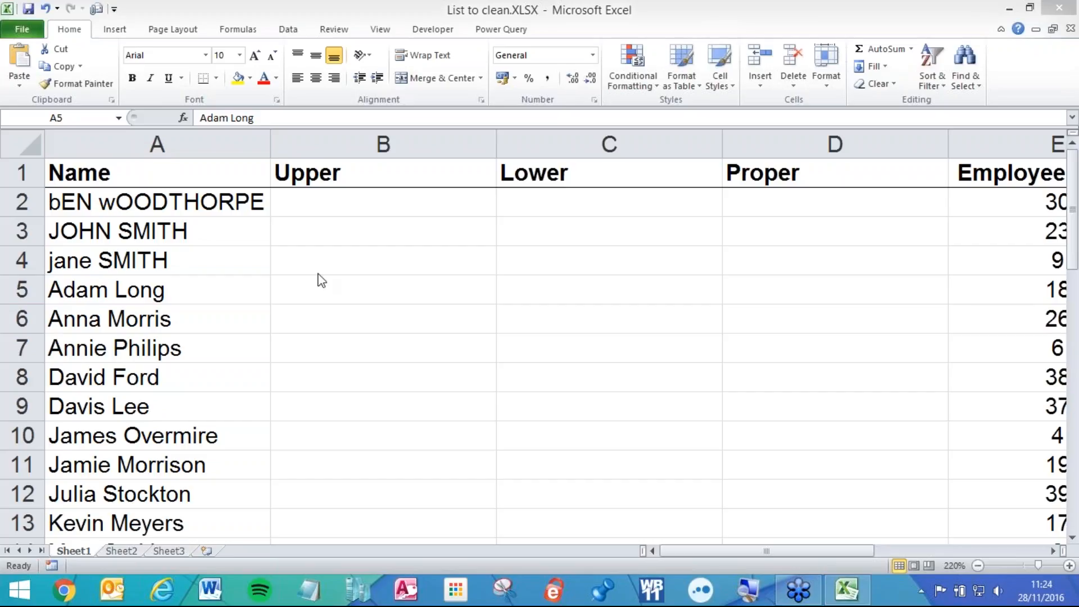
click(174, 212)
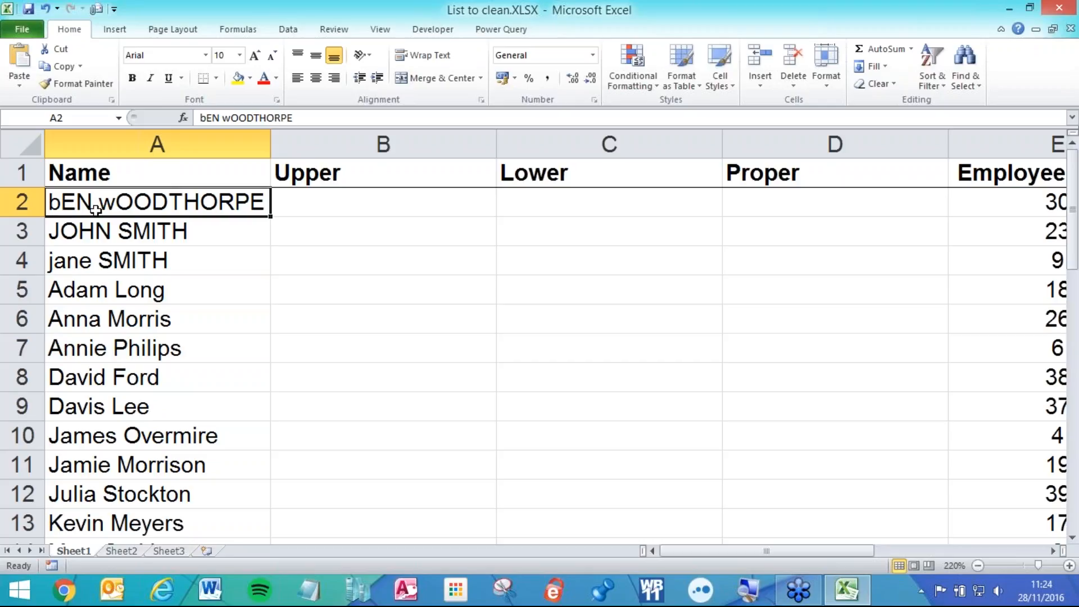
click(124, 231)
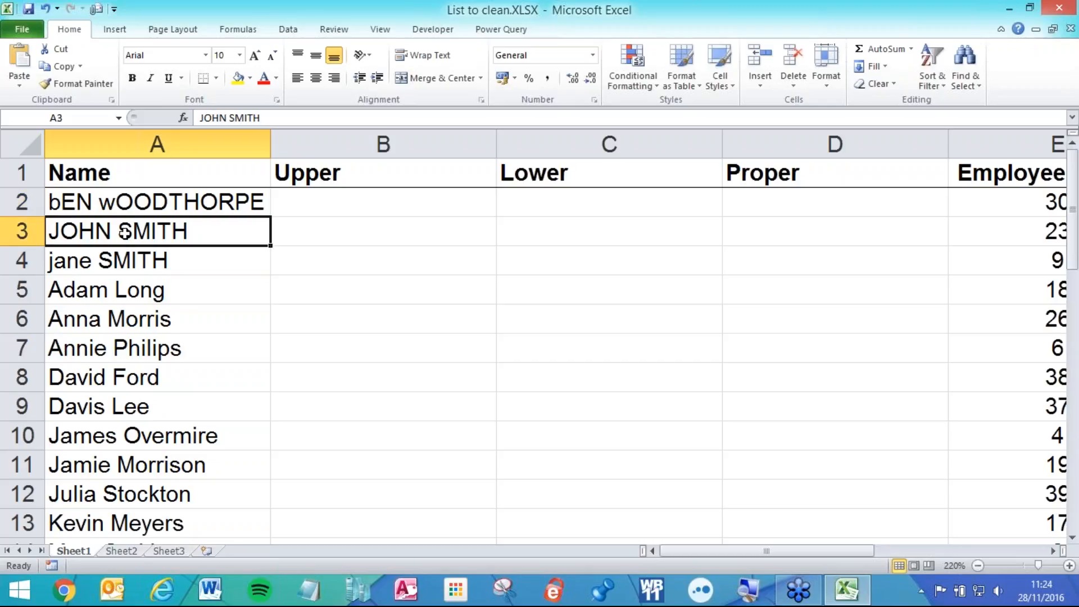
click(106, 261)
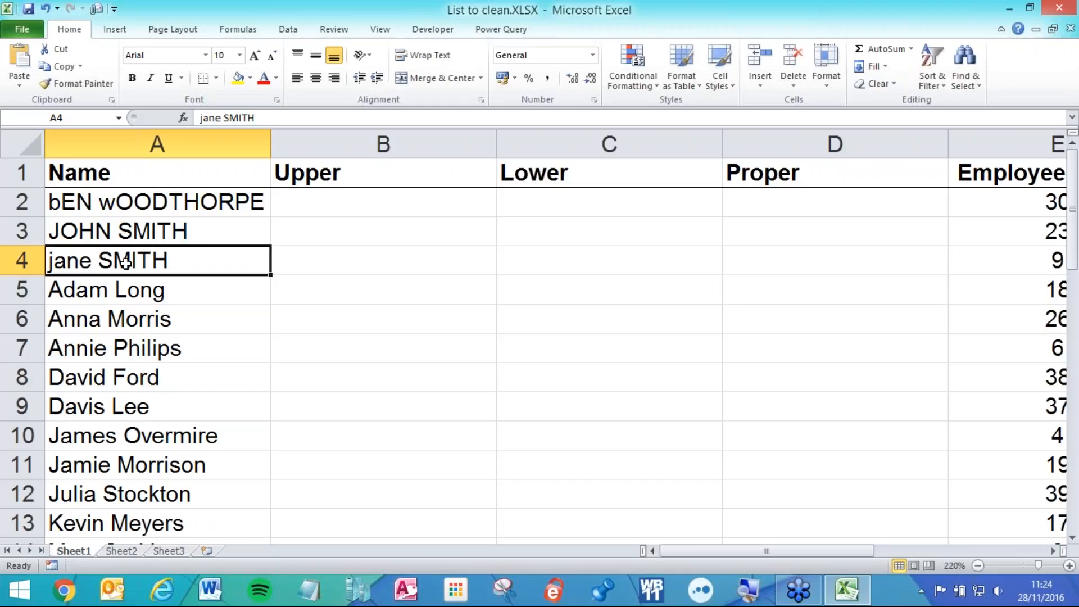
click(312, 214)
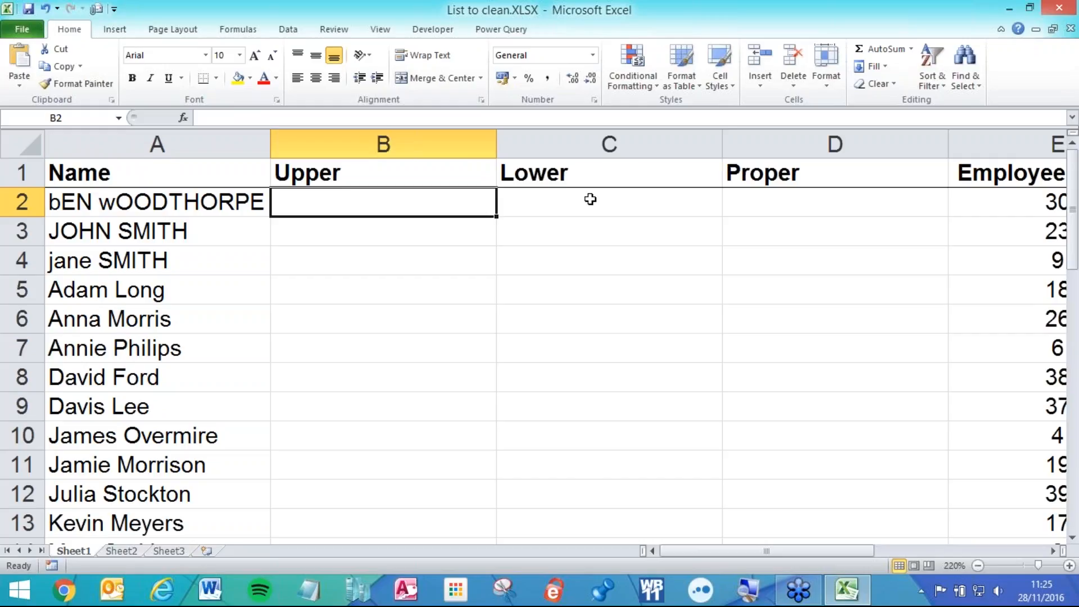
- Enter =UPPER(A2) in B2, widen column B, and fill the formula down to B11
text(=)
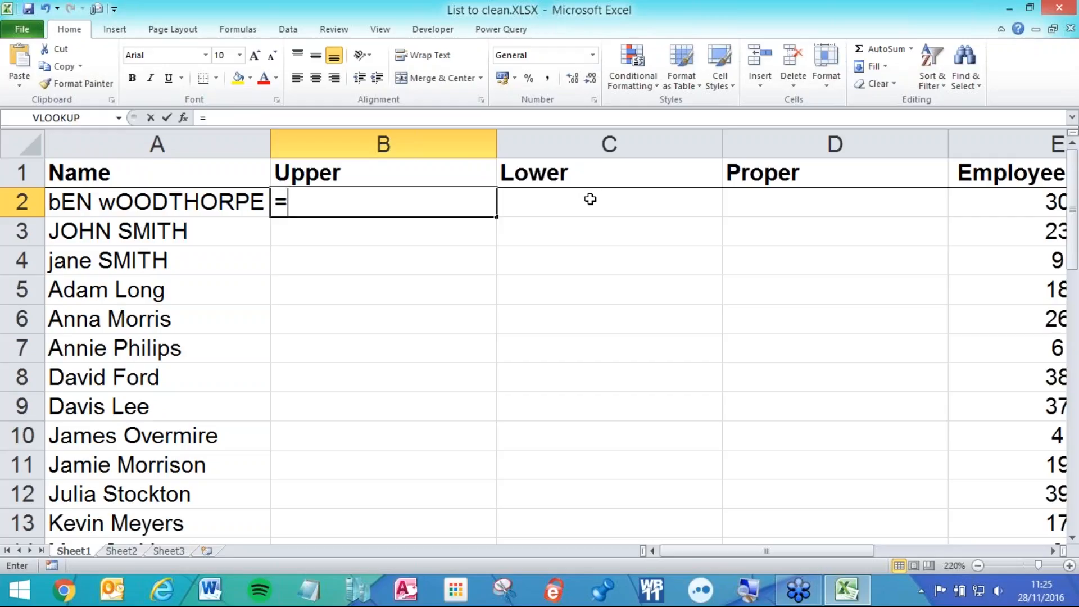
text(upper)
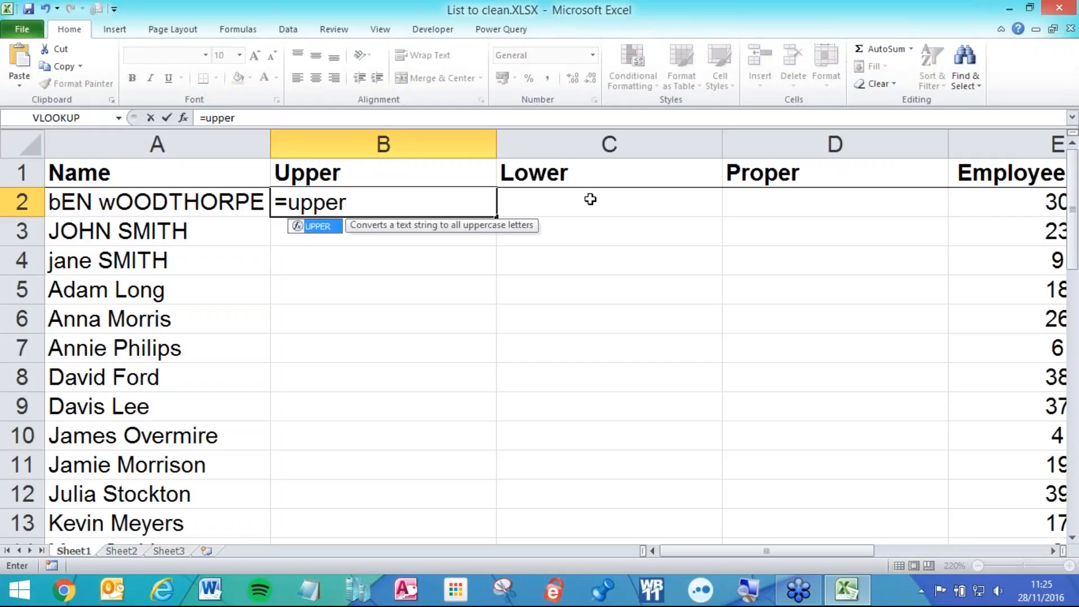
text(()
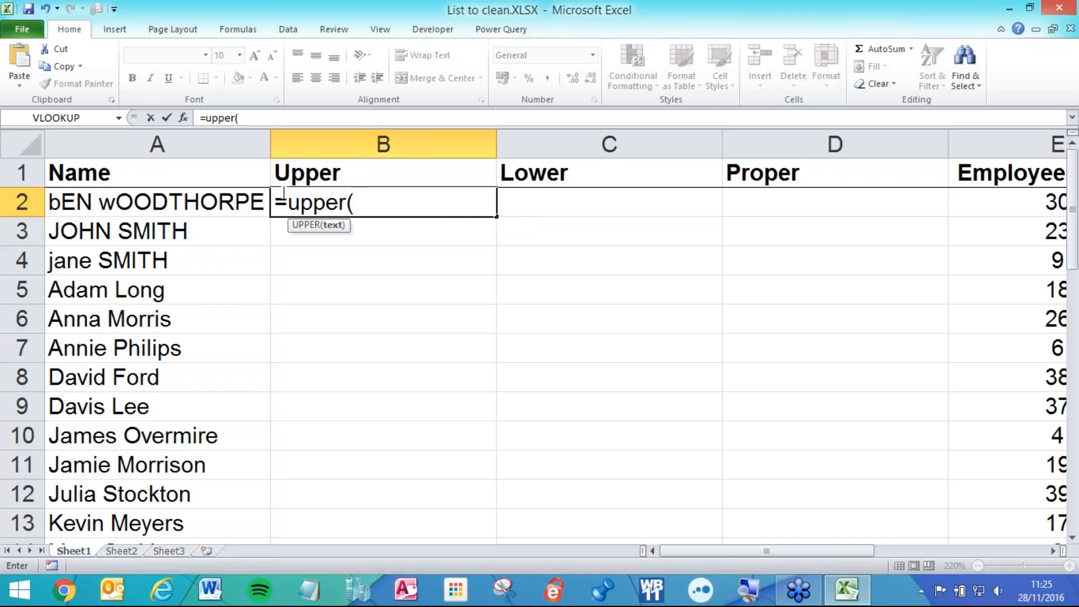
click(226, 200)
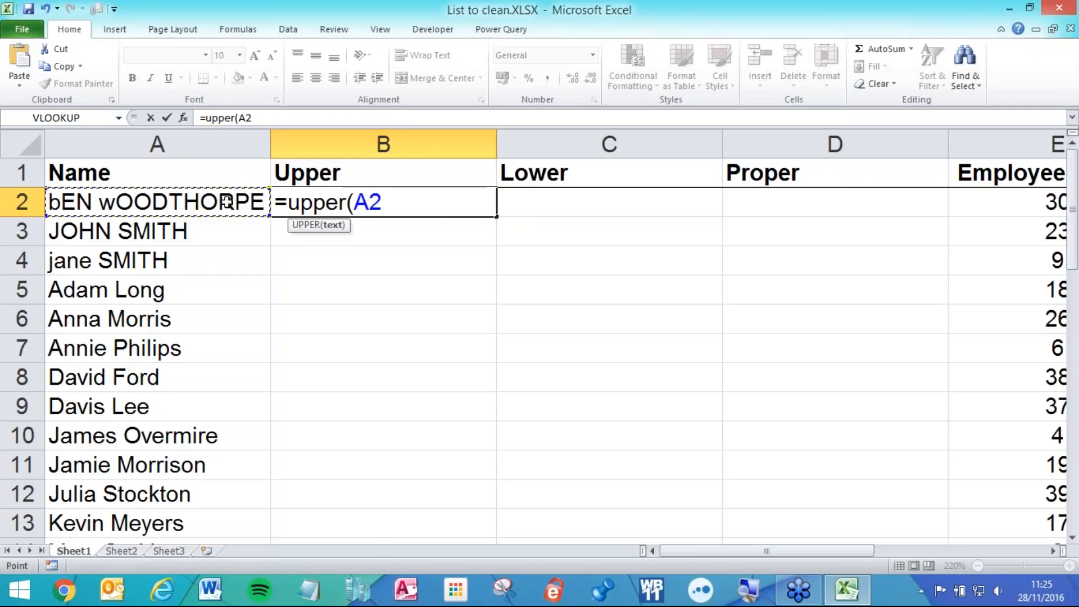
text())
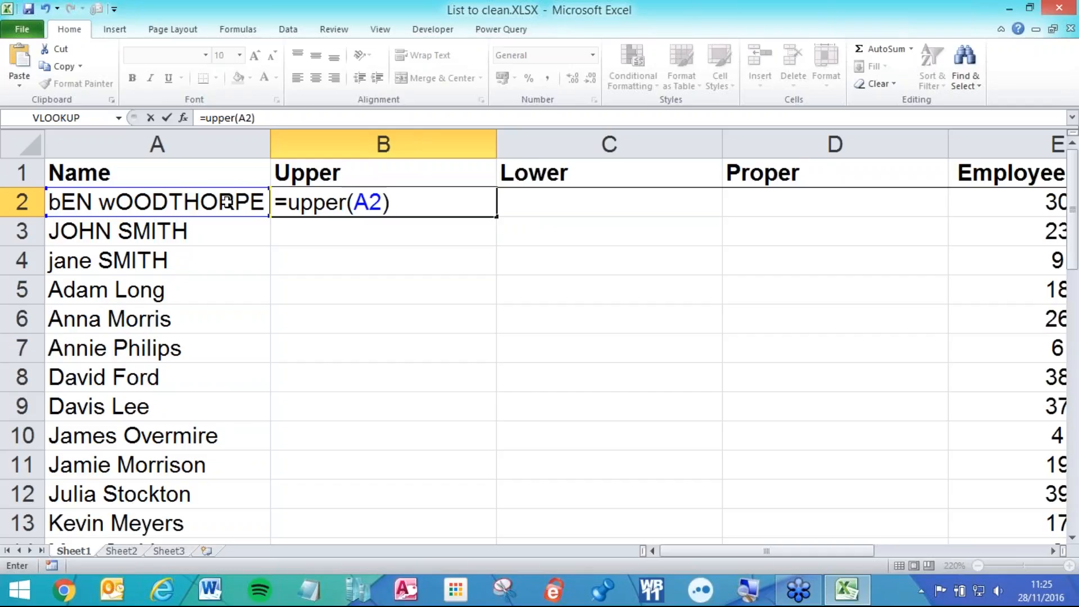
key(Return)
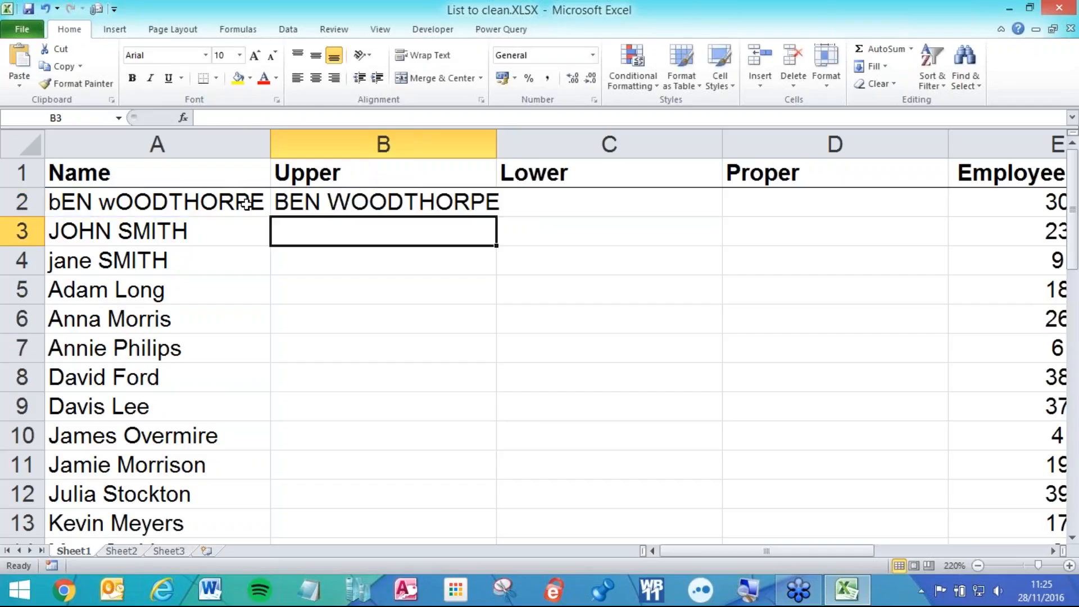
click(398, 205)
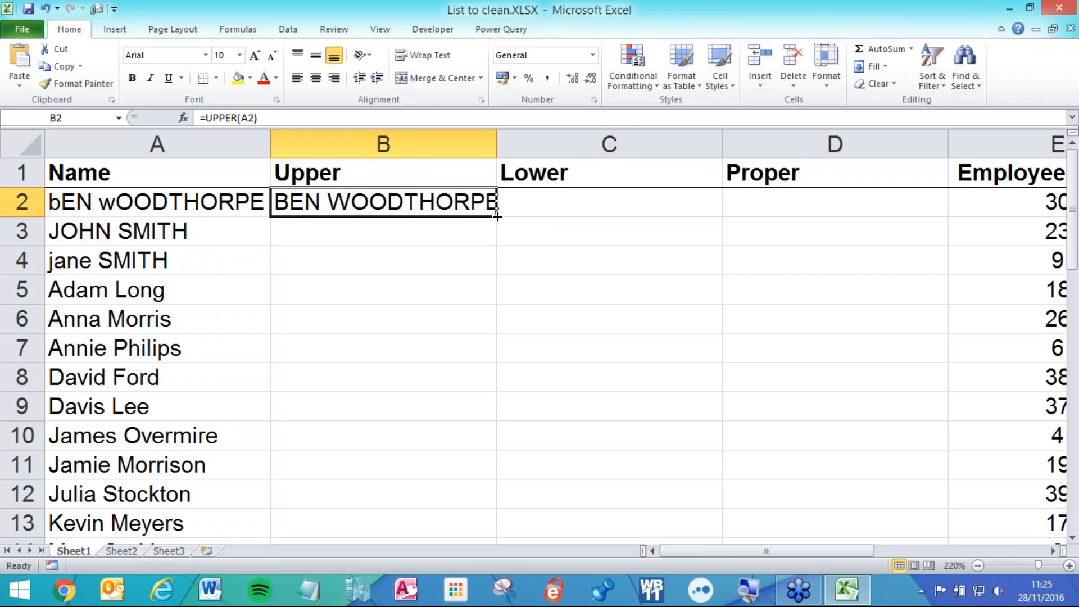
drag(496, 144, 508, 145)
drag(509, 218, 488, 469)
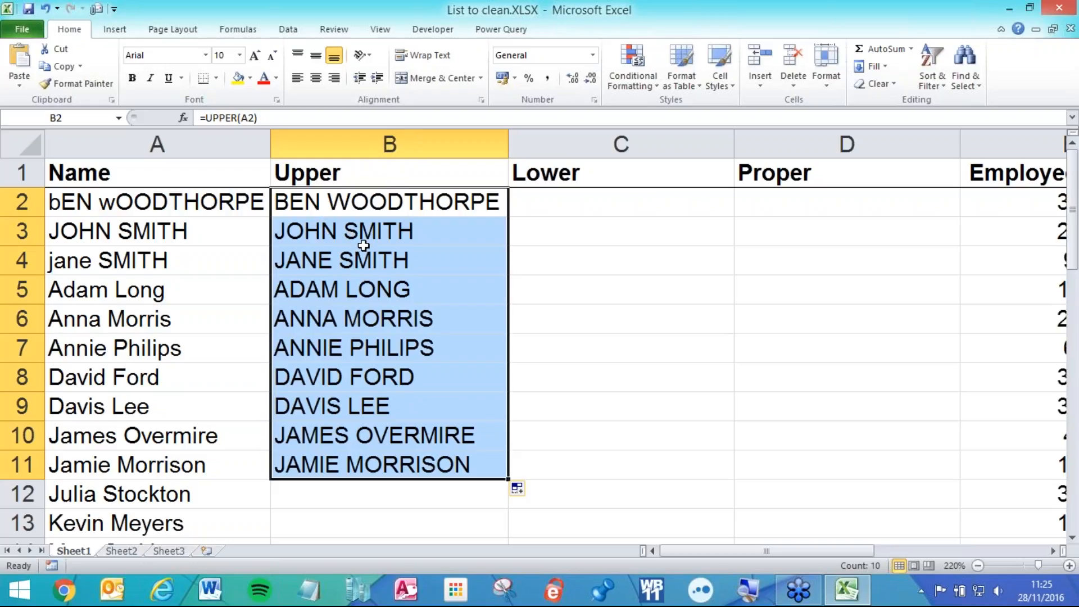
click(522, 201)
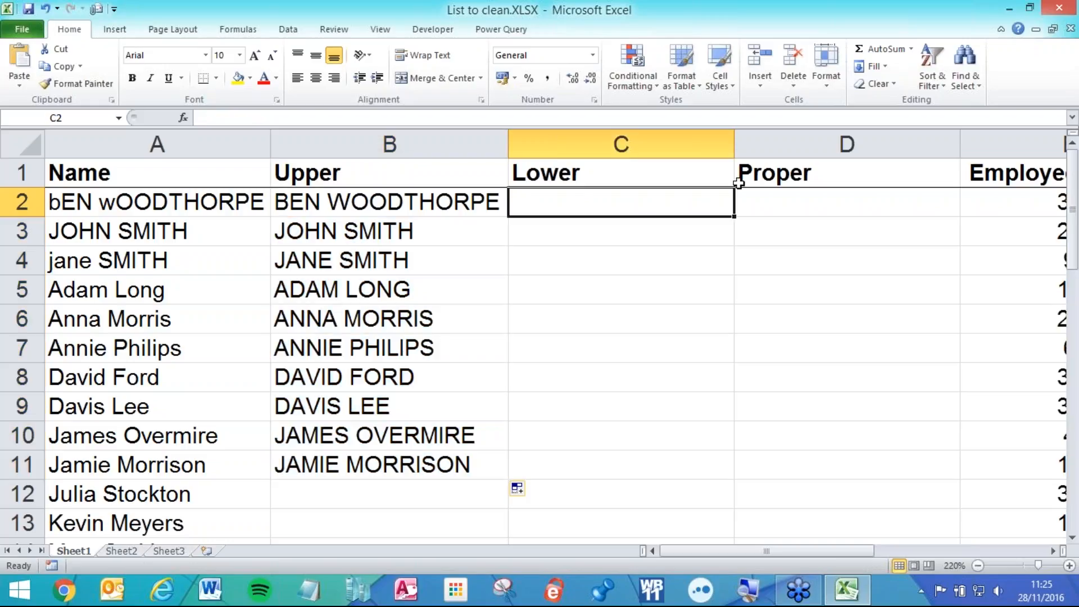
- Enter =LOWER(A2) in C2, fill it down to C11, and widen the Proper column
text(=lower)
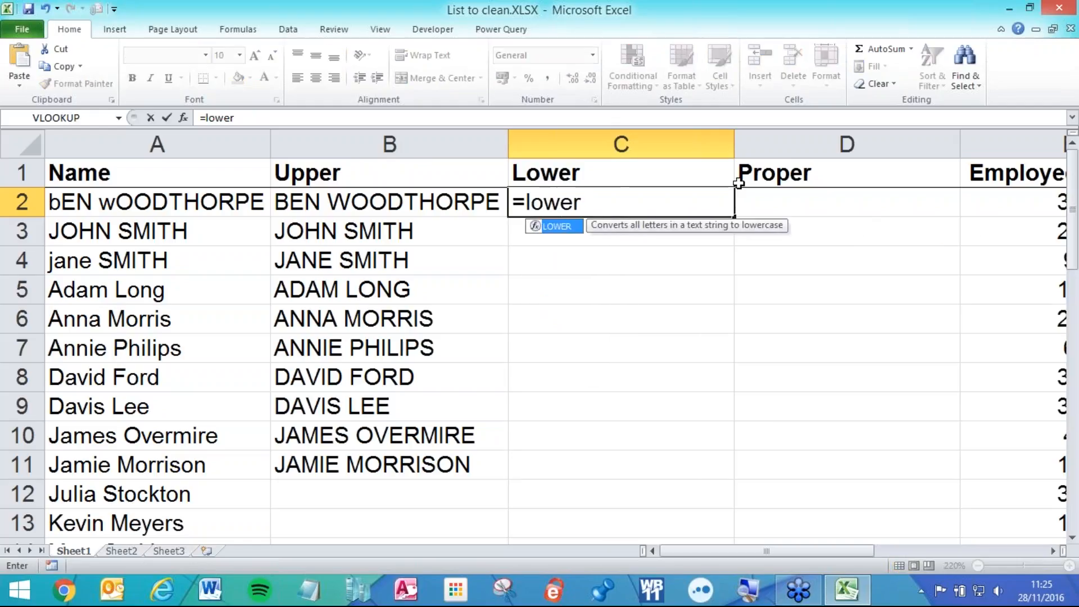
key(Tab)
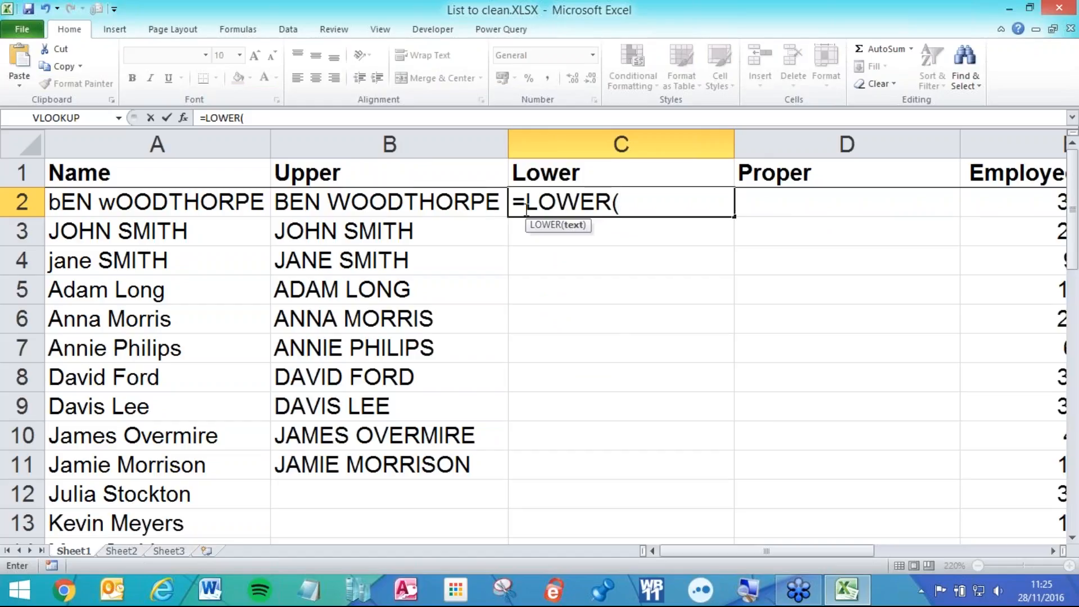
click(230, 208)
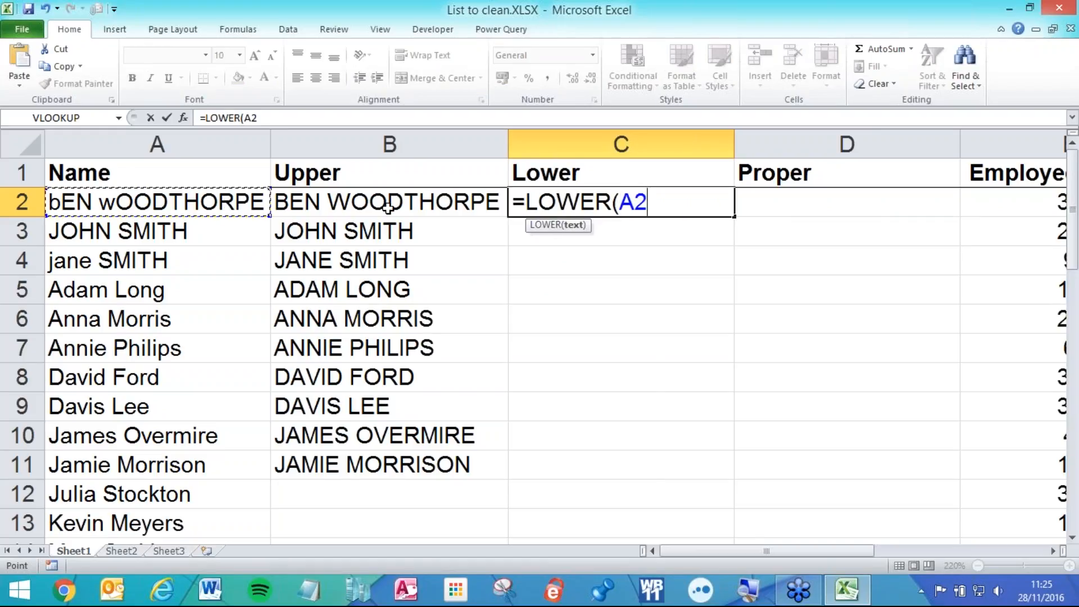
text())
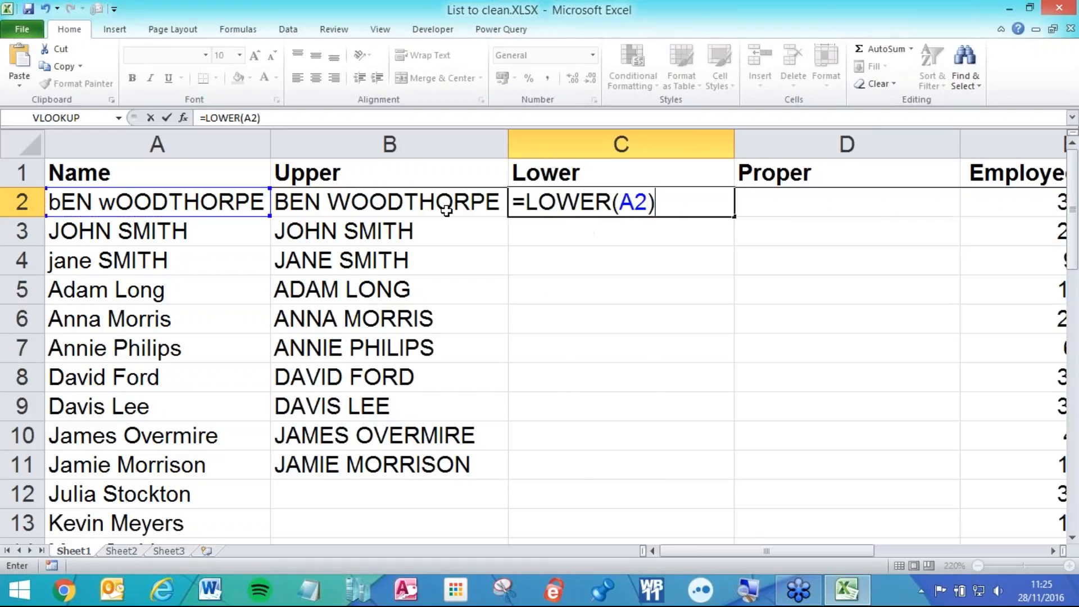
key(Return)
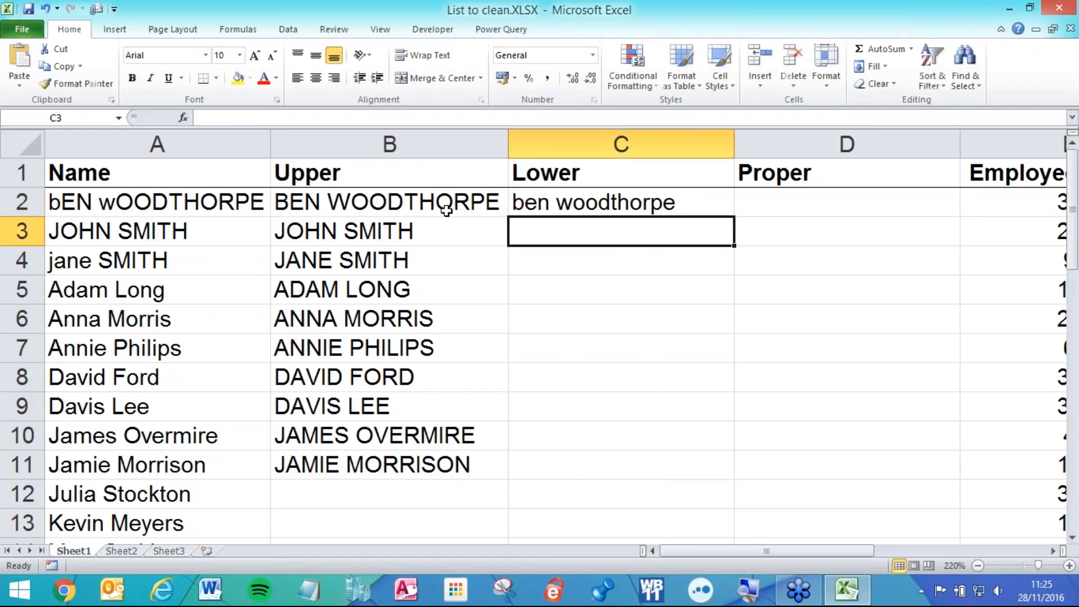
click(707, 200)
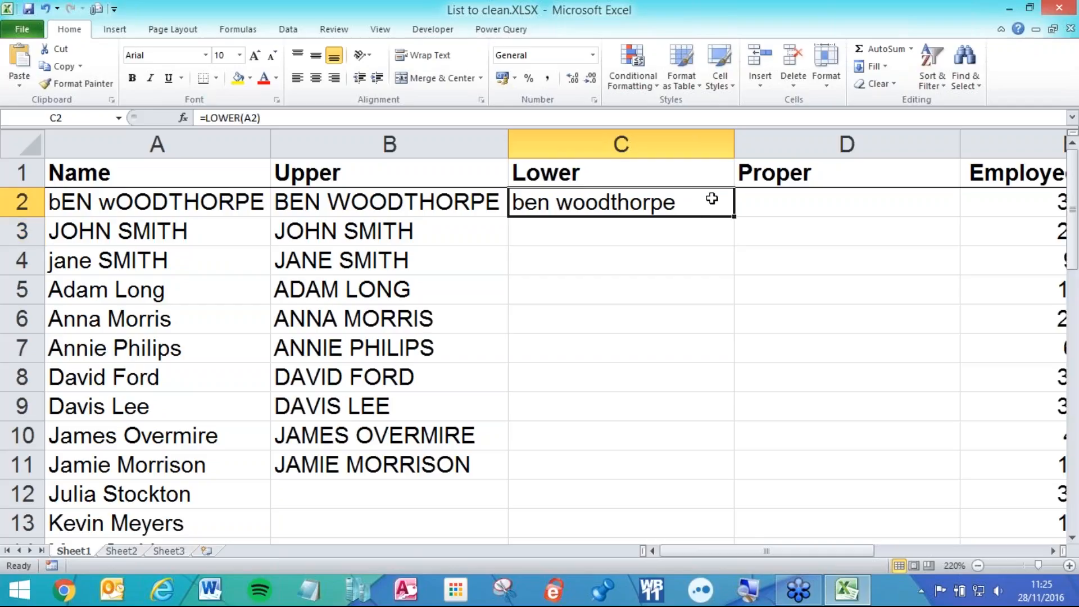
drag(734, 218, 652, 478)
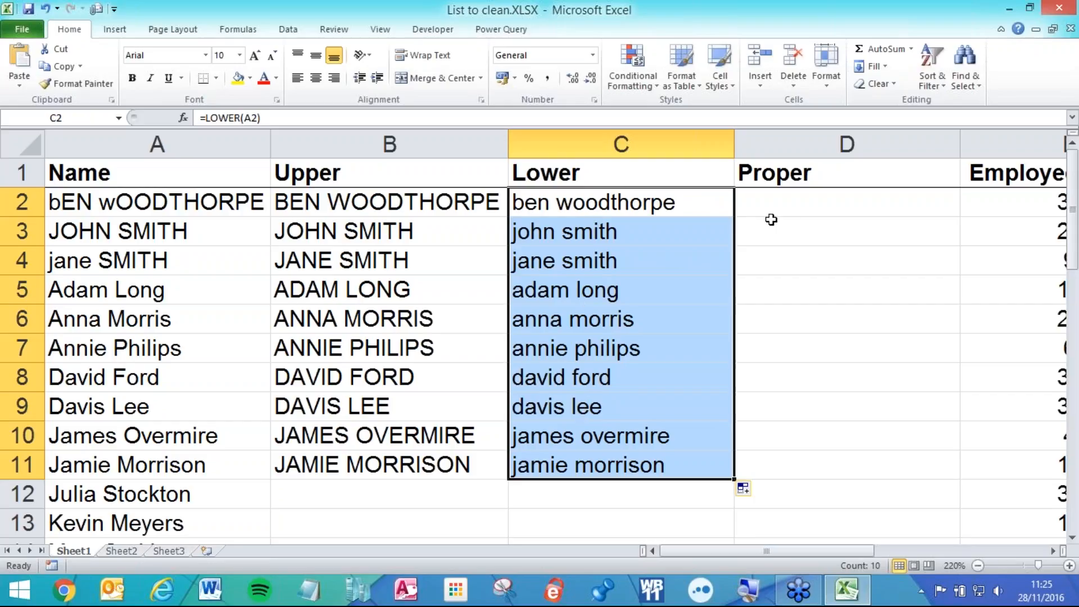
drag(959, 144, 983, 143)
- Enter =PROPER(A2) in D2 and fill it down to D11
click(833, 217)
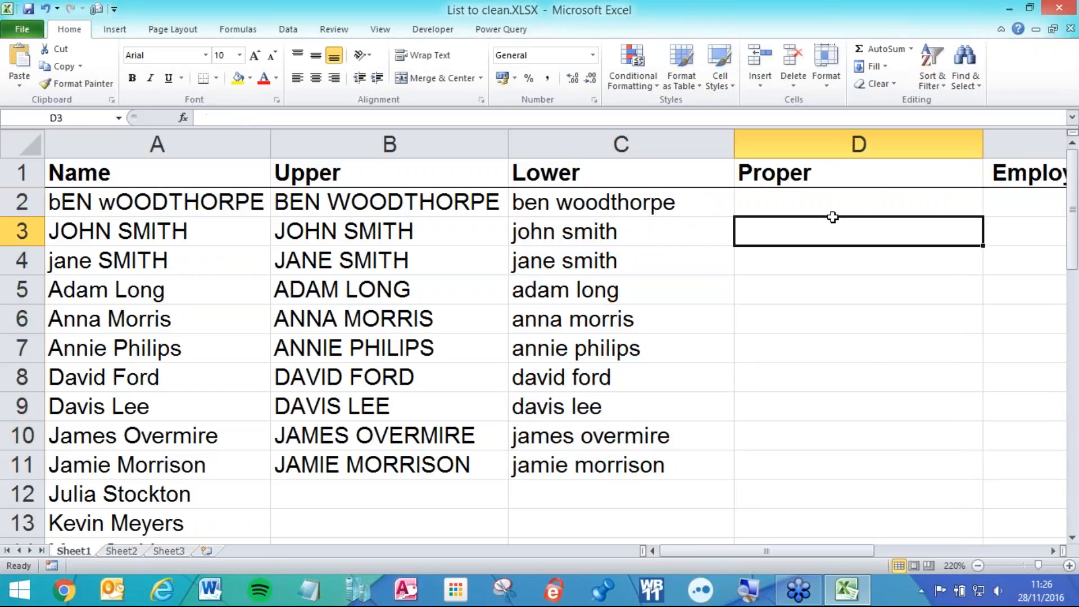
click(853, 202)
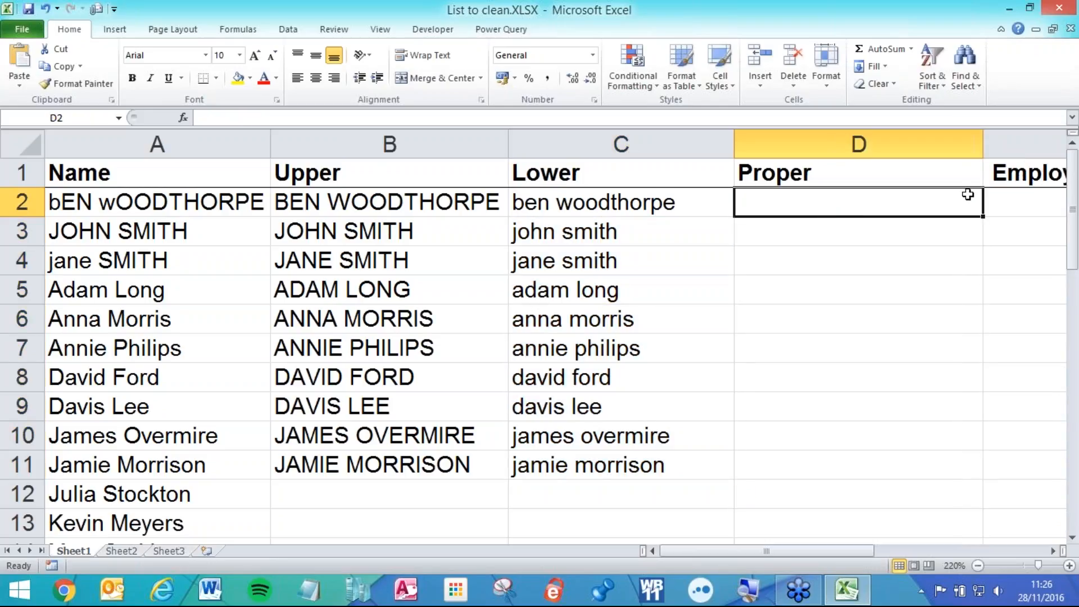
text(=proper)
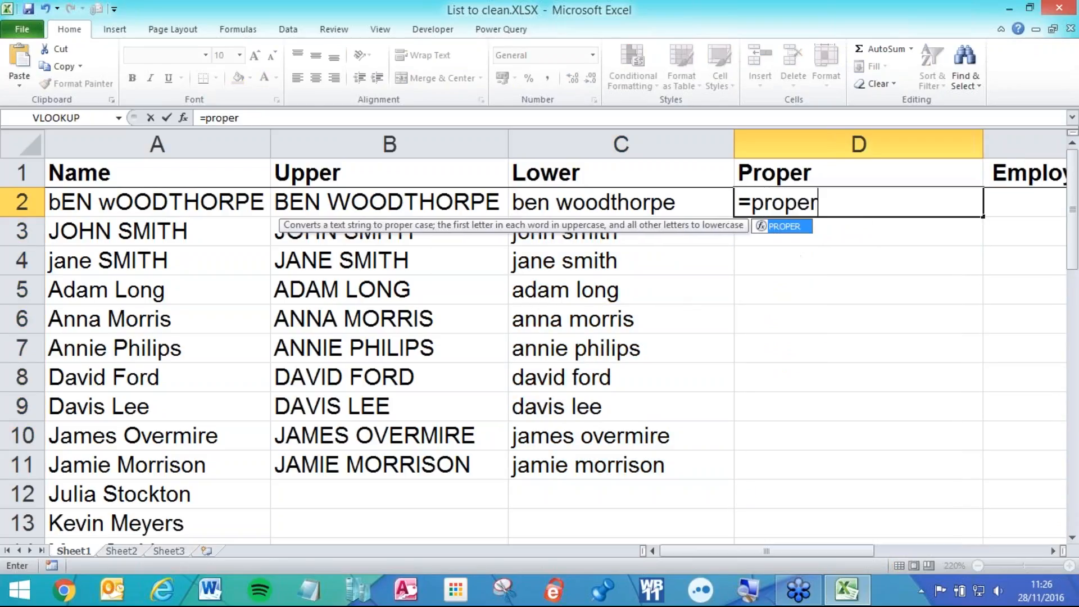
key(Tab)
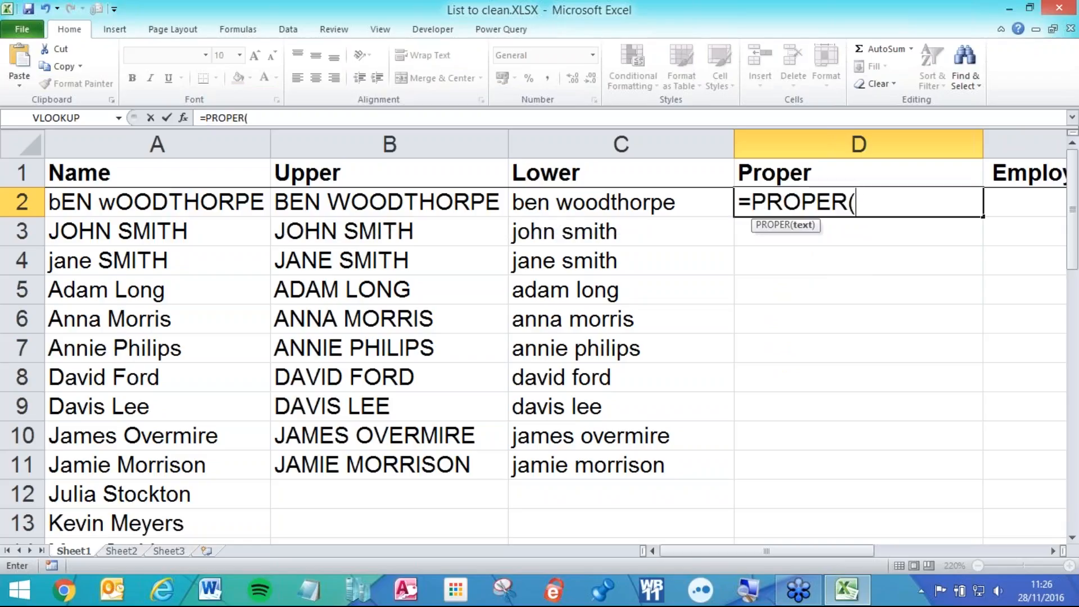
click(164, 206)
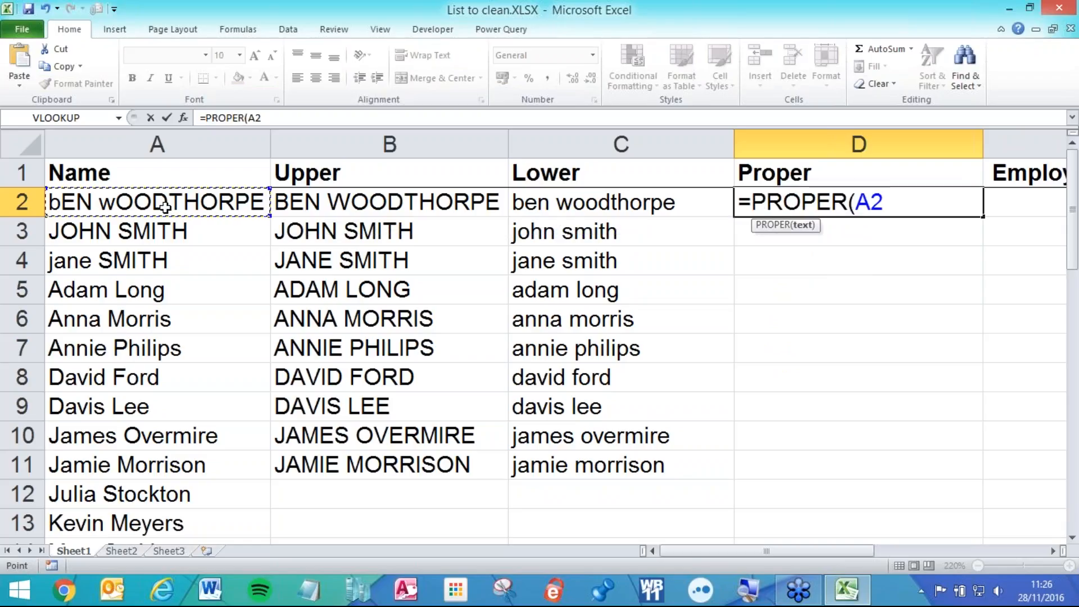
text())
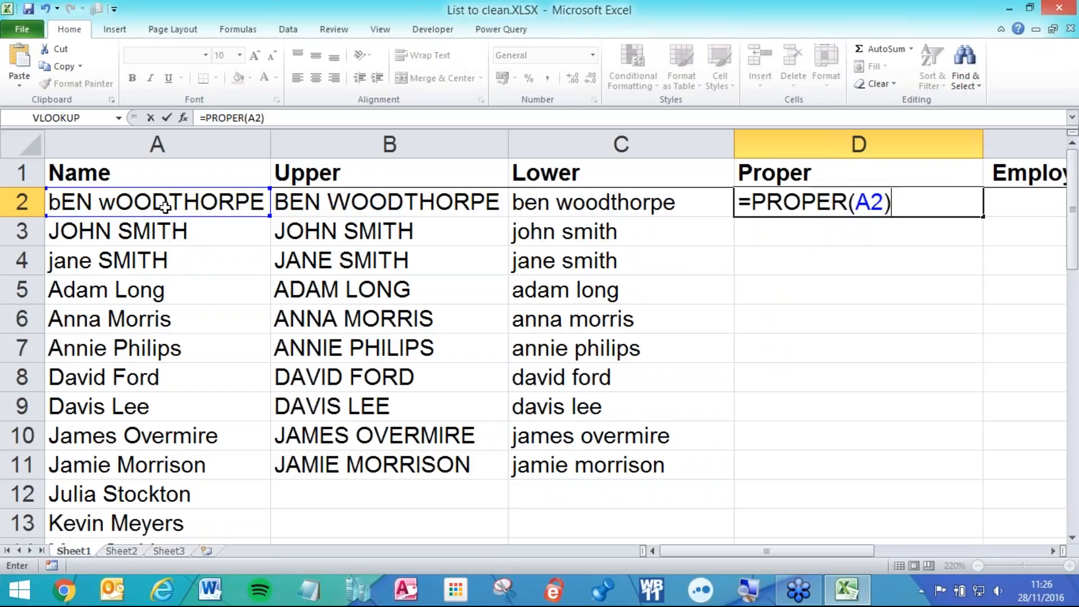
key(Return)
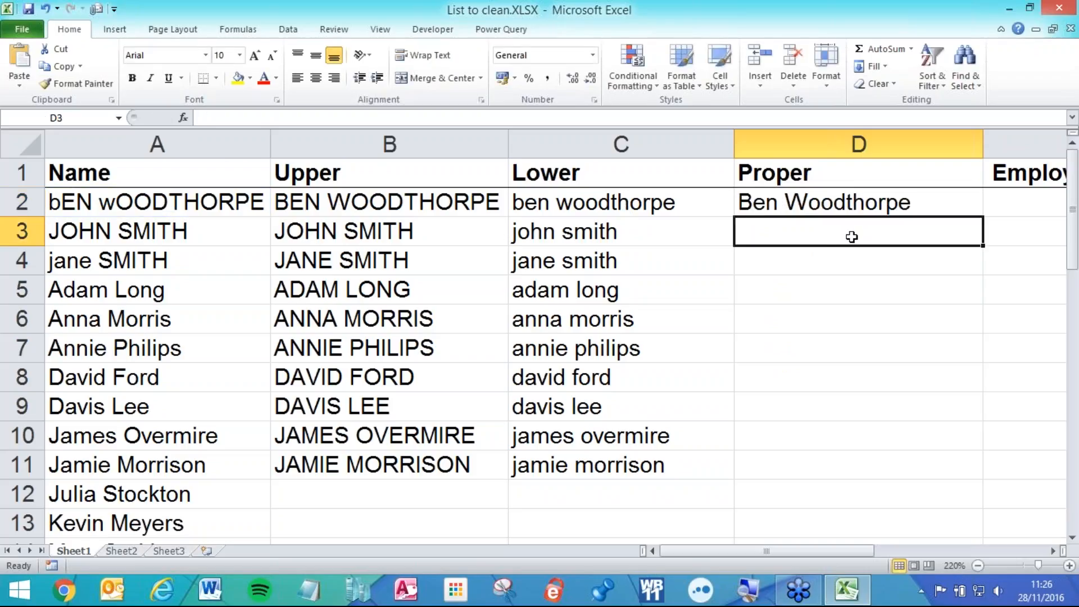
click(848, 204)
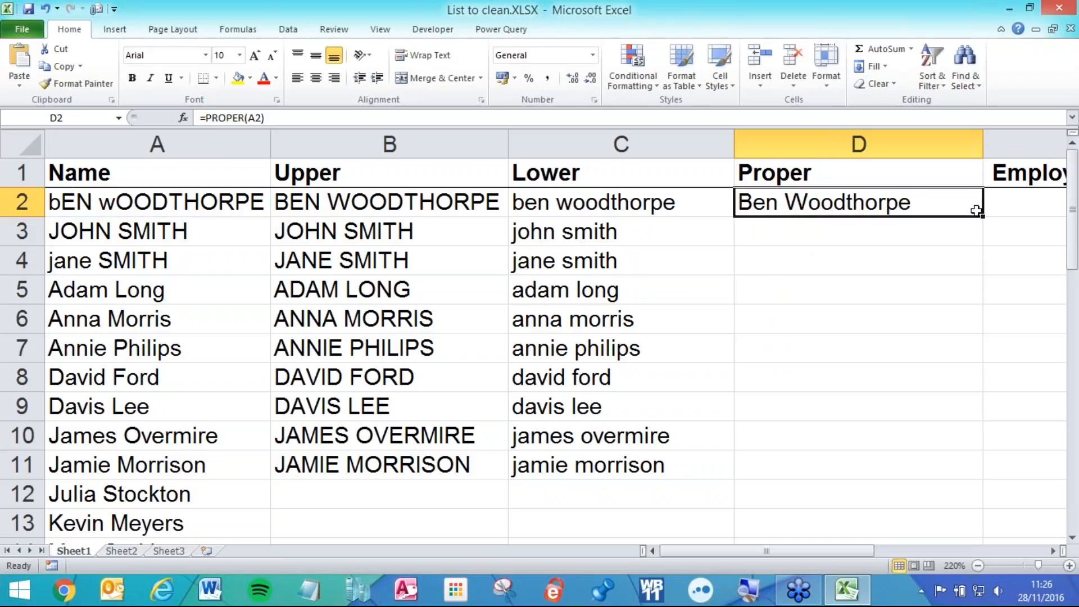
drag(985, 215, 924, 473)
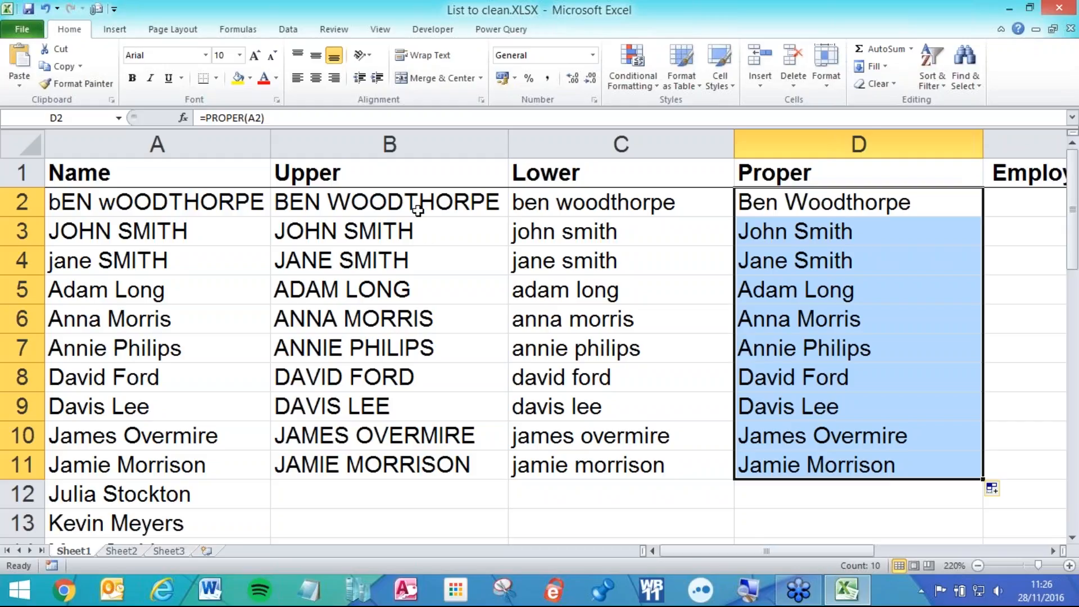
- Change the B1 heading to the plain-text label =UPPER( TEXT )
double_click(280, 176)
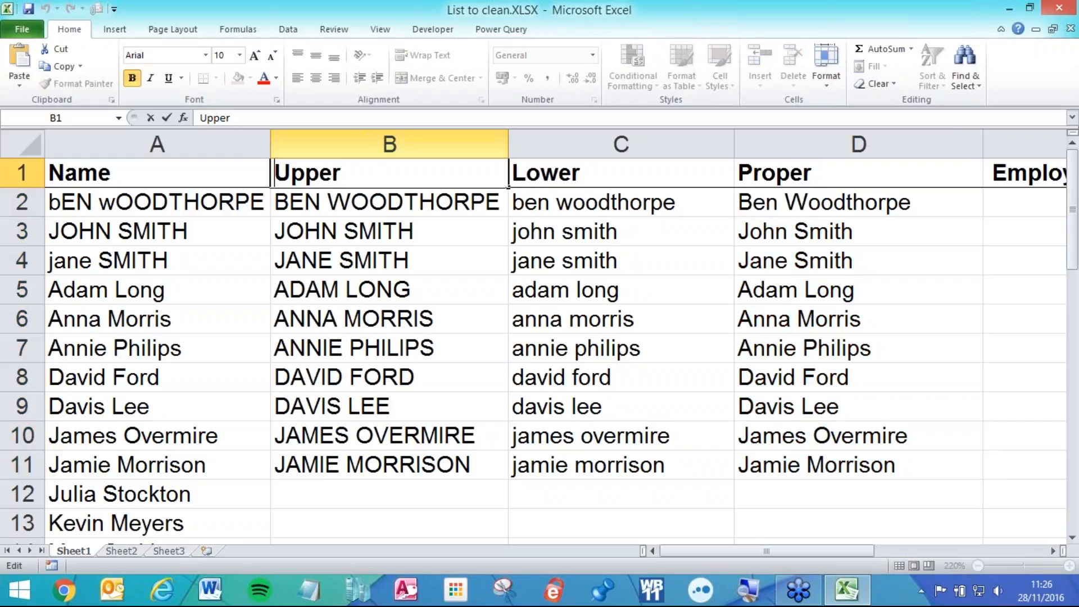
text(=)
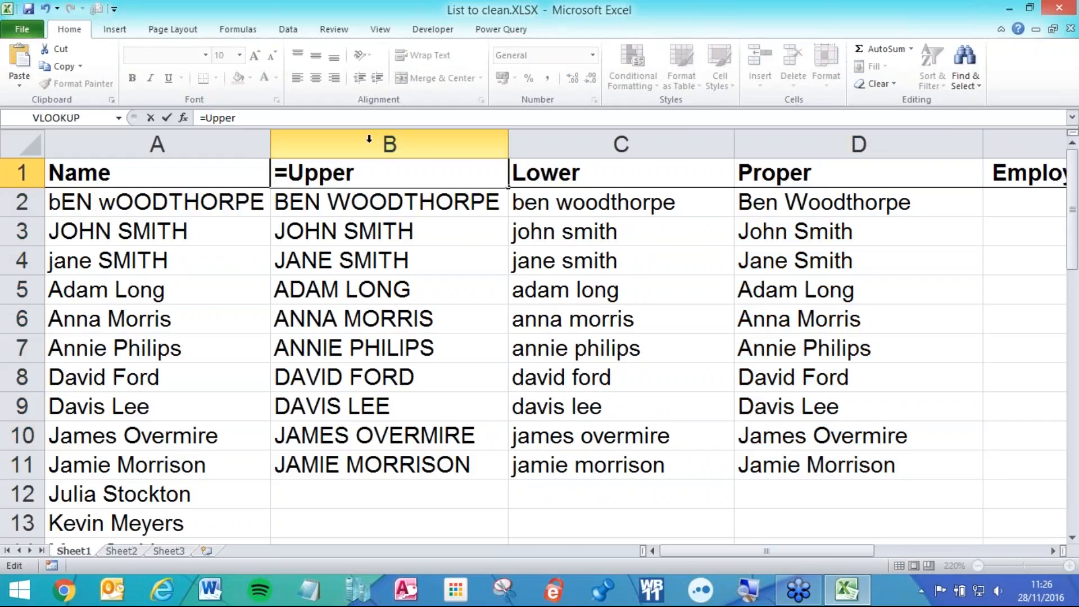
text(()
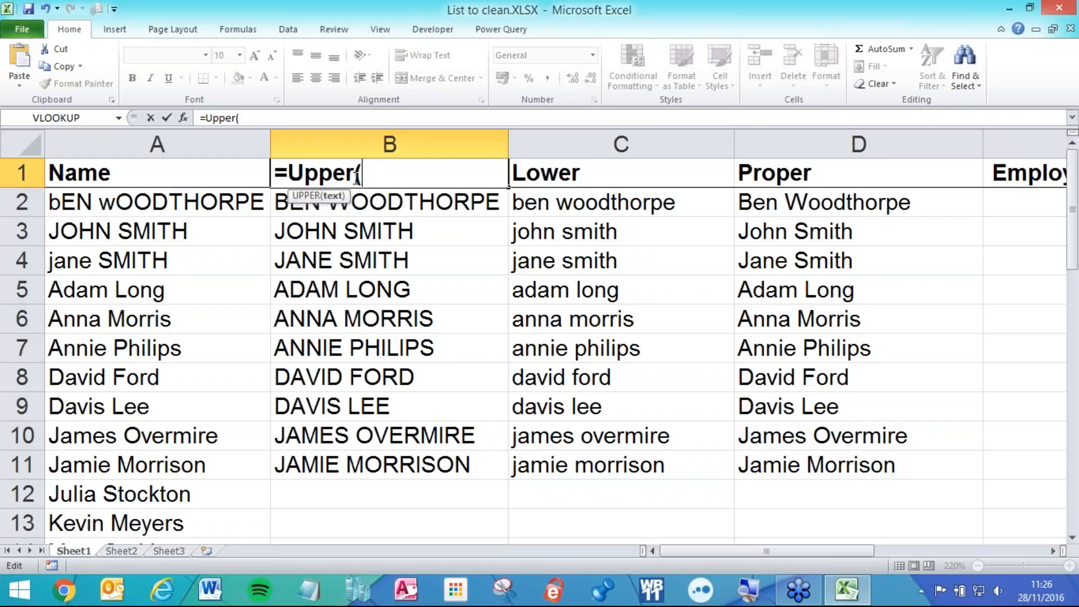
text( TEXT)
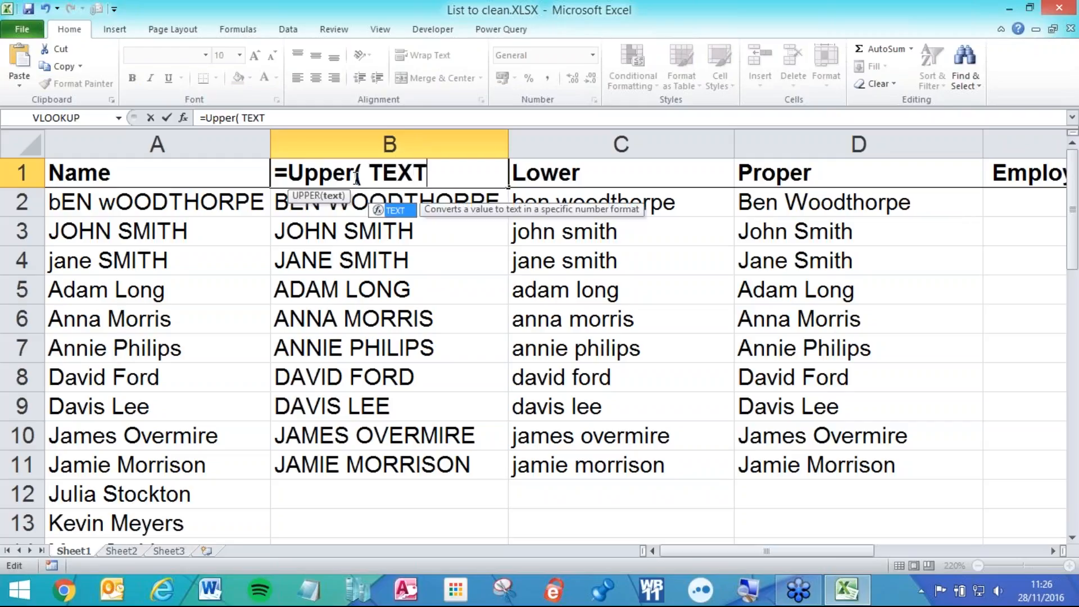
text( ))
click(438, 281)
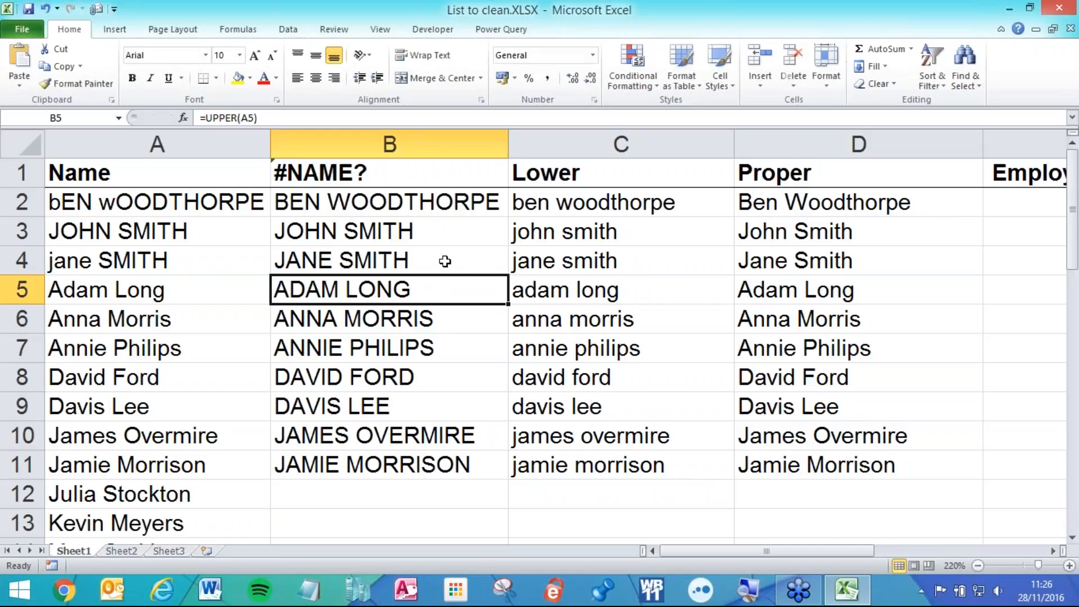
click(368, 184)
key(F2)
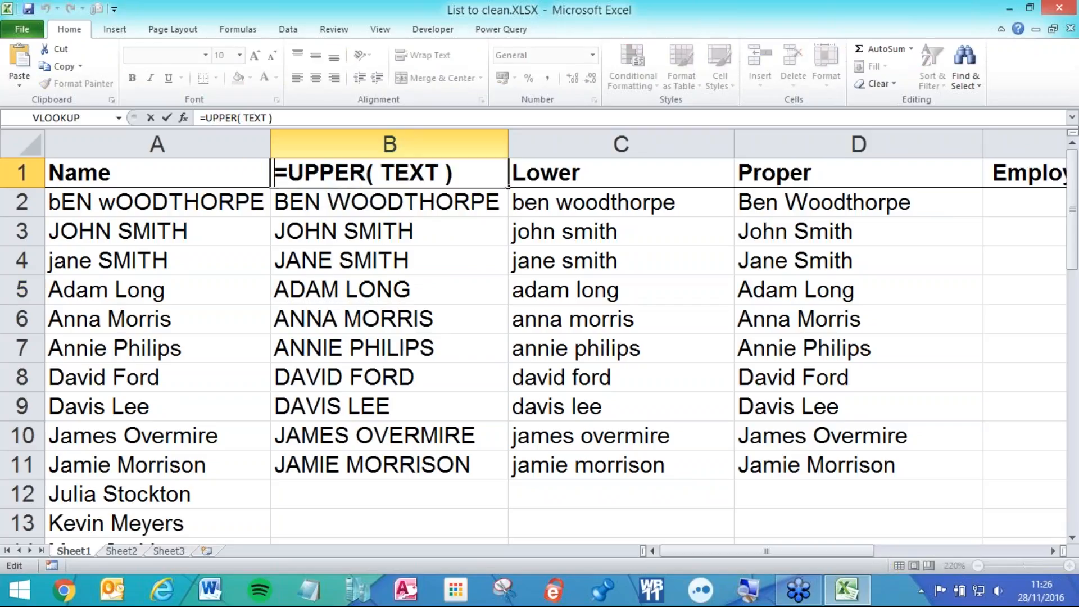
key(Home)
text(')
key(Return)
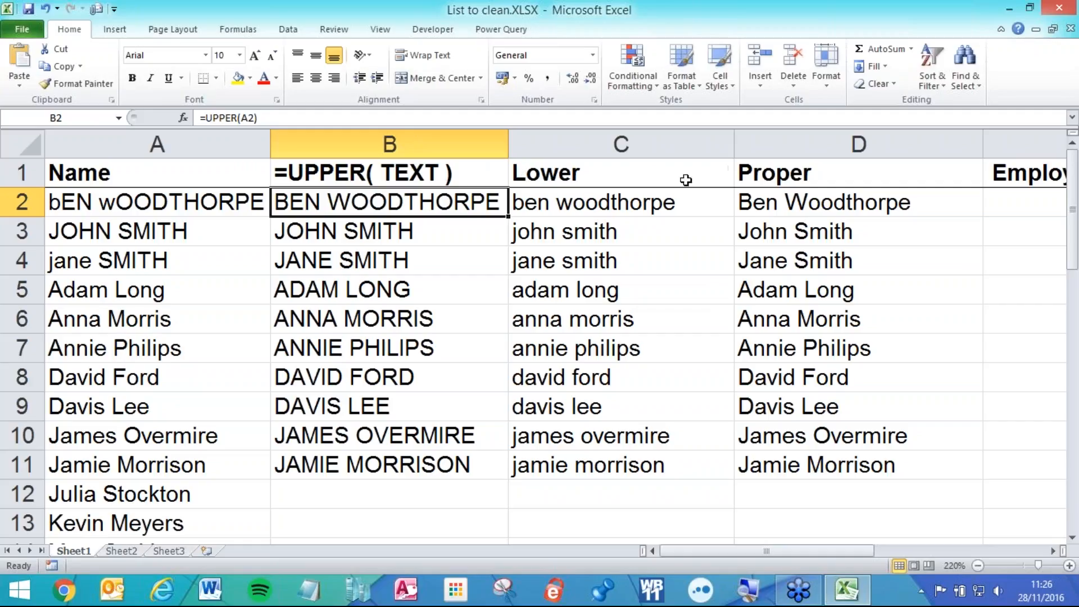
- Display the UPPER, LOWER and PROPER formulas in B2, C2 and D2 without changing them
double_click(415, 204)
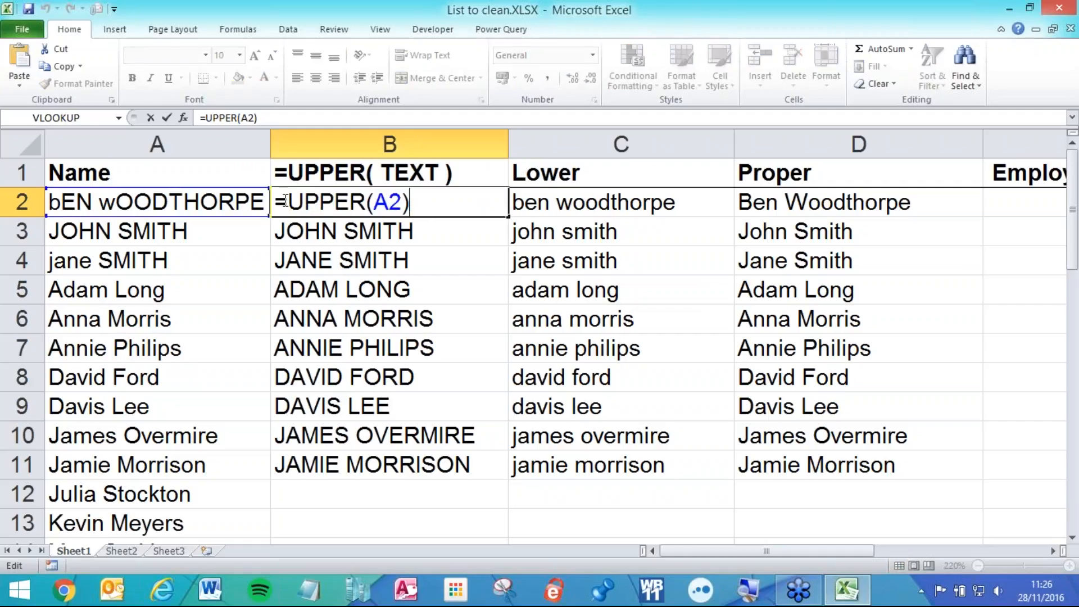
key(Escape)
click(534, 205)
double_click(537, 203)
key(Escape)
double_click(807, 205)
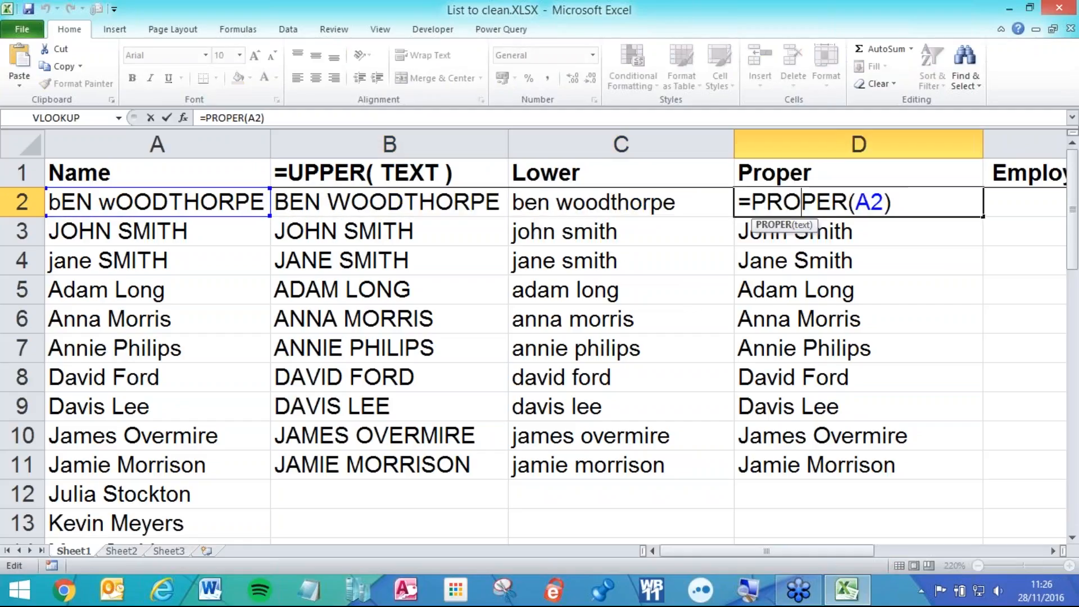
key(Escape)
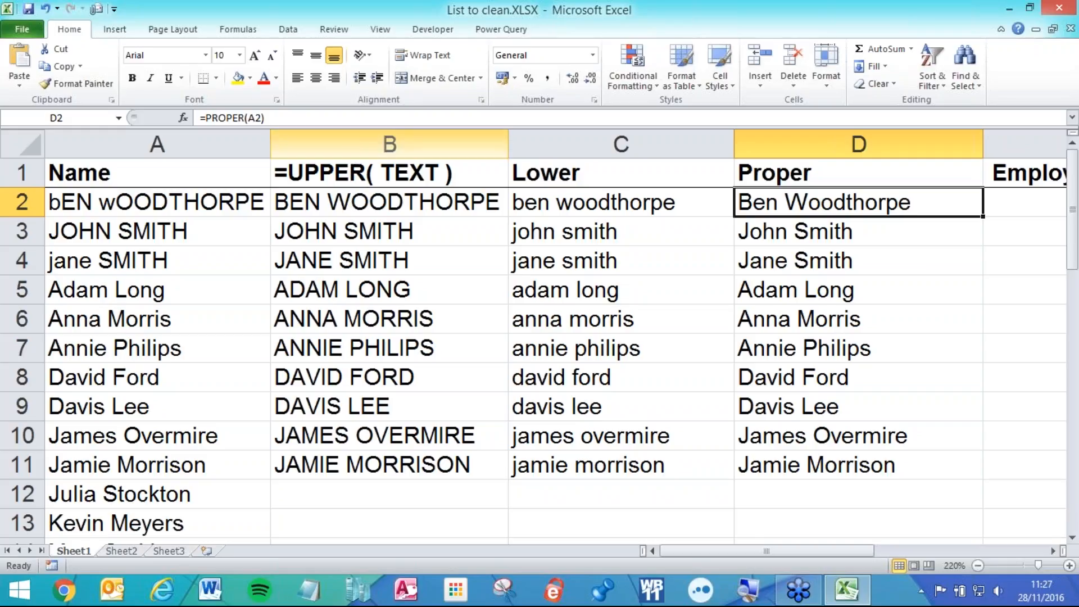
click(349, 146)
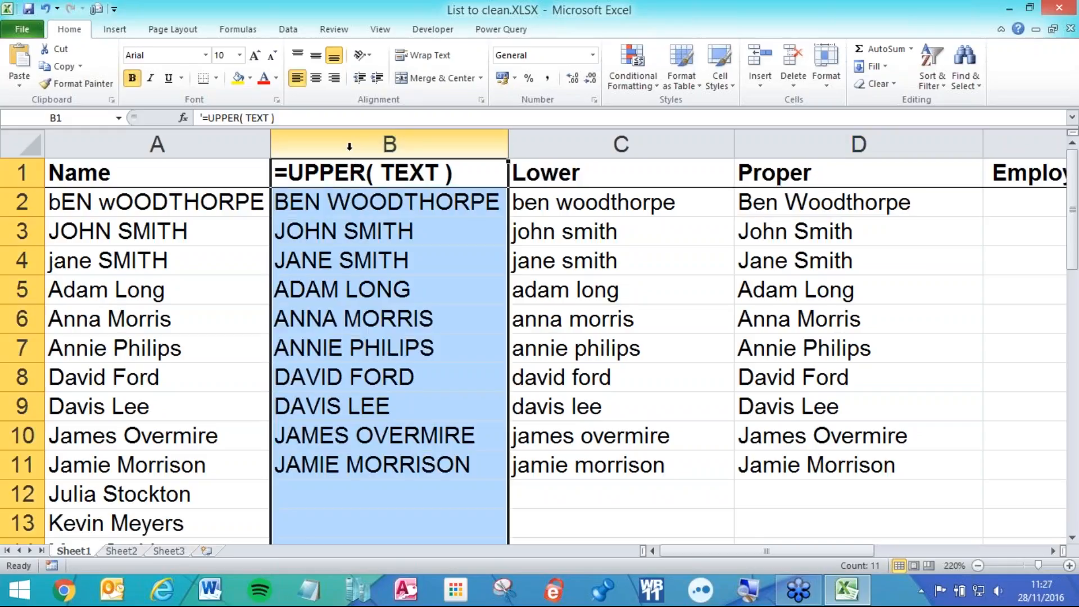
- Insert a blank column B before the UPPER column and widen it
right_click(349, 146)
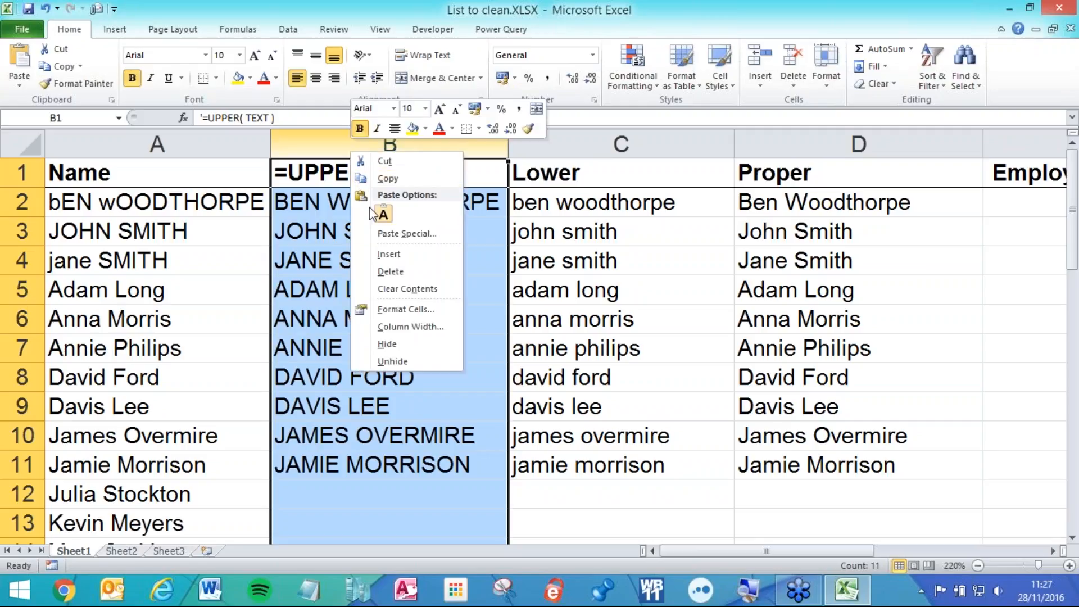
click(403, 258)
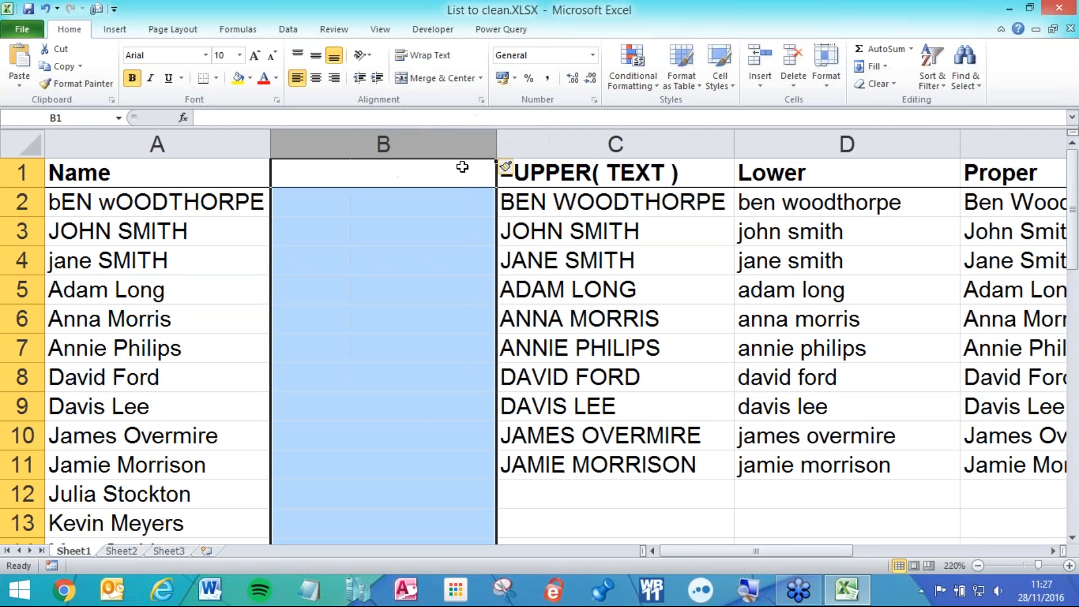
drag(503, 141, 550, 141)
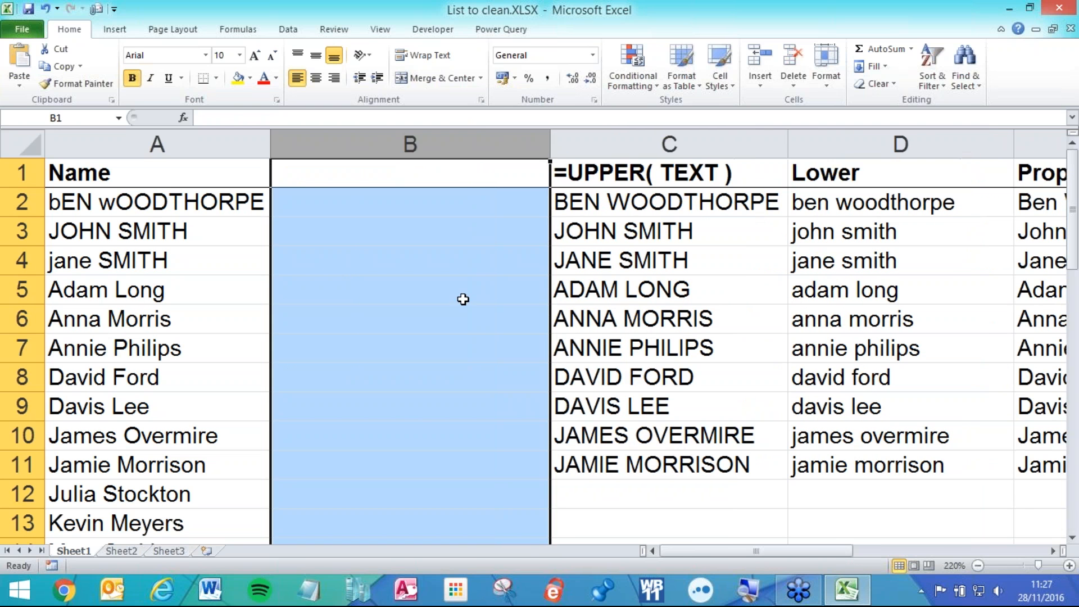
click(462, 298)
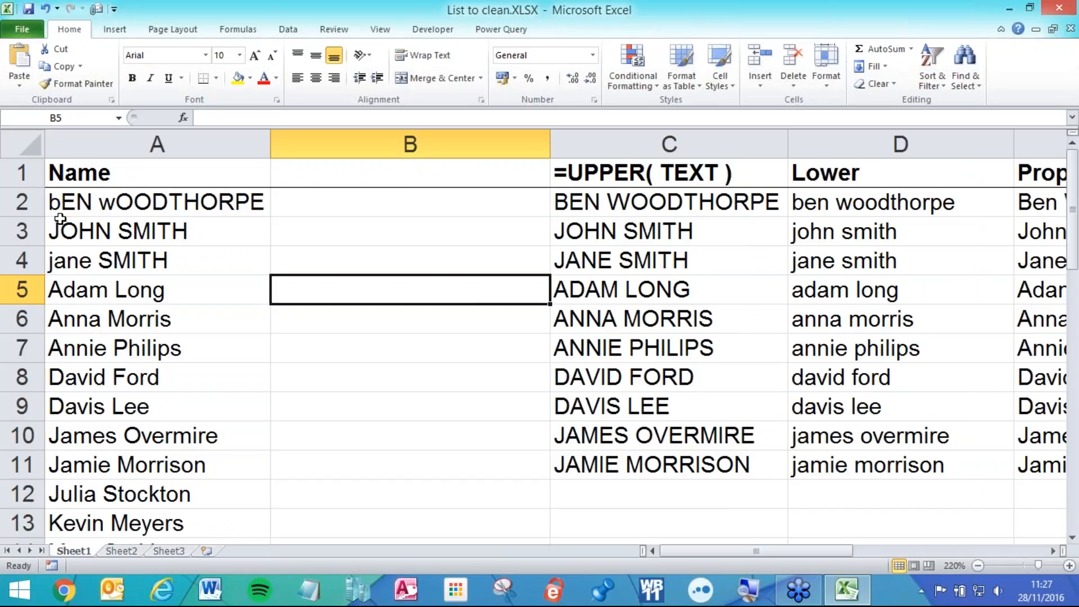
double_click(60, 230)
click(51, 201)
double_click(52, 200)
click(124, 201)
click(349, 200)
click(332, 229)
double_click(190, 230)
double_click(185, 260)
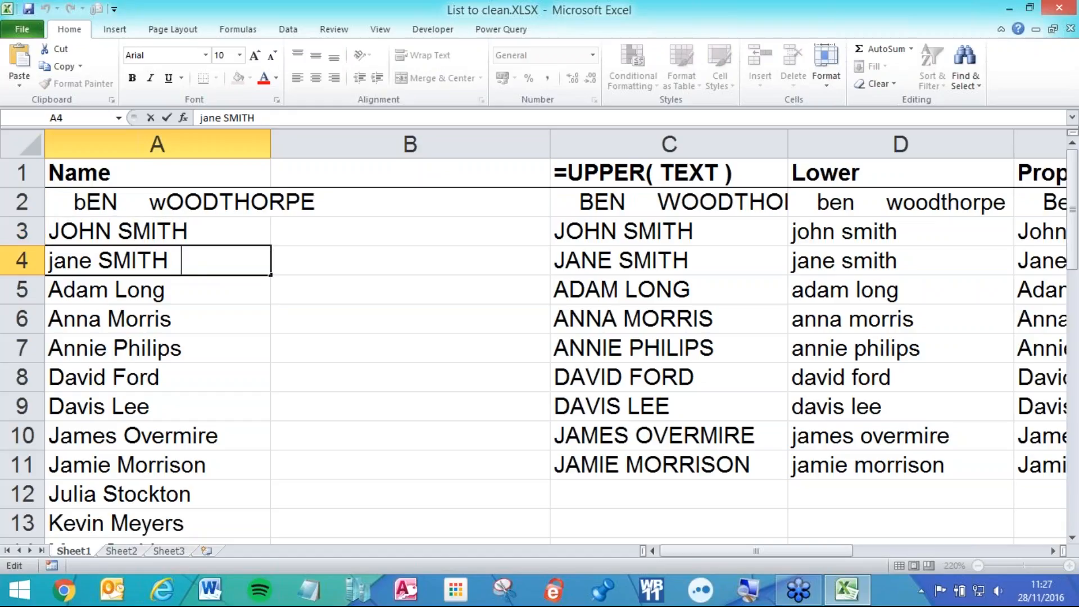
click(198, 294)
double_click(198, 294)
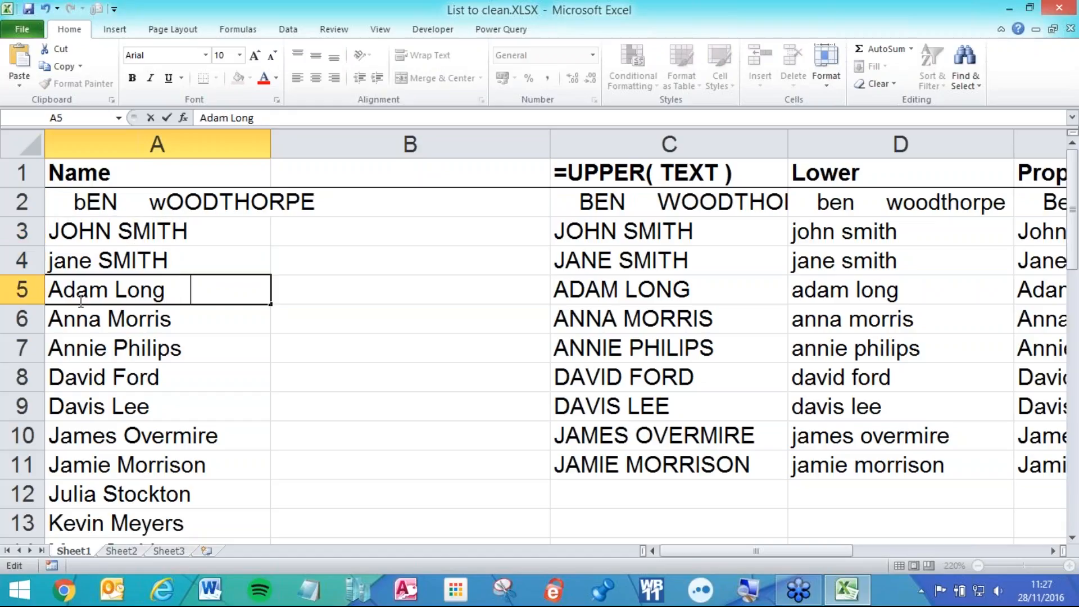
click(108, 289)
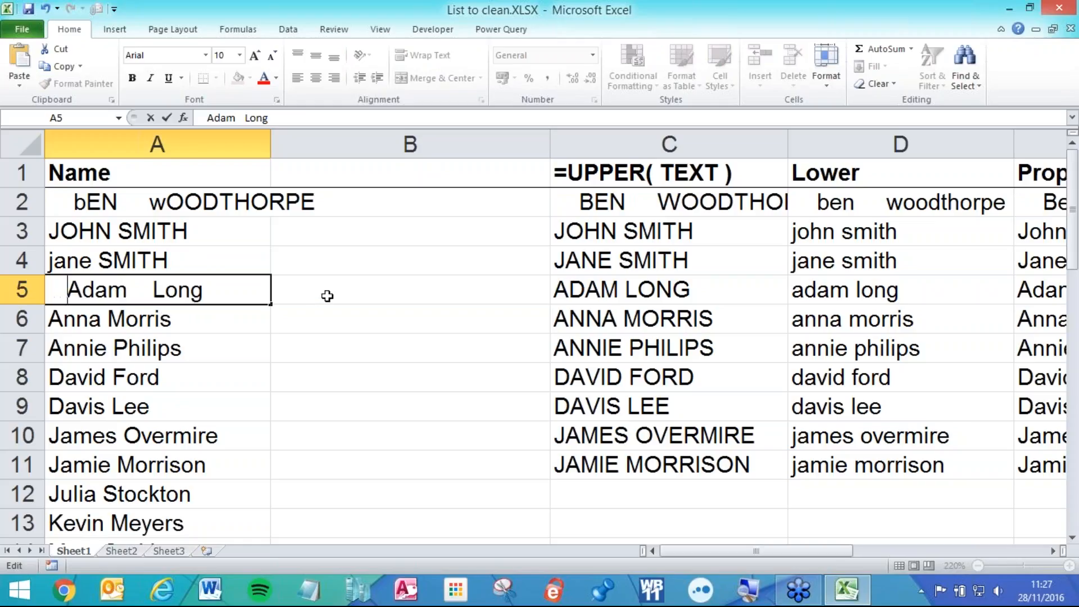
key(Return)
- Widen the Name column and underline cells A2:A10 and B2:B10
drag(271, 142, 337, 141)
drag(222, 202, 222, 444)
click(168, 77)
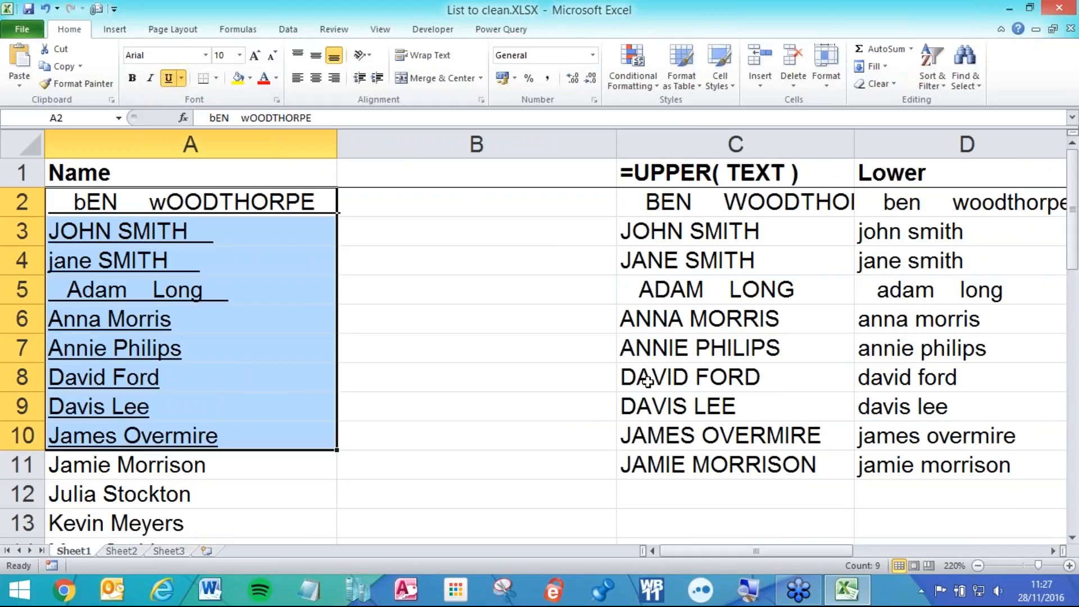
click(450, 329)
drag(336, 144, 374, 140)
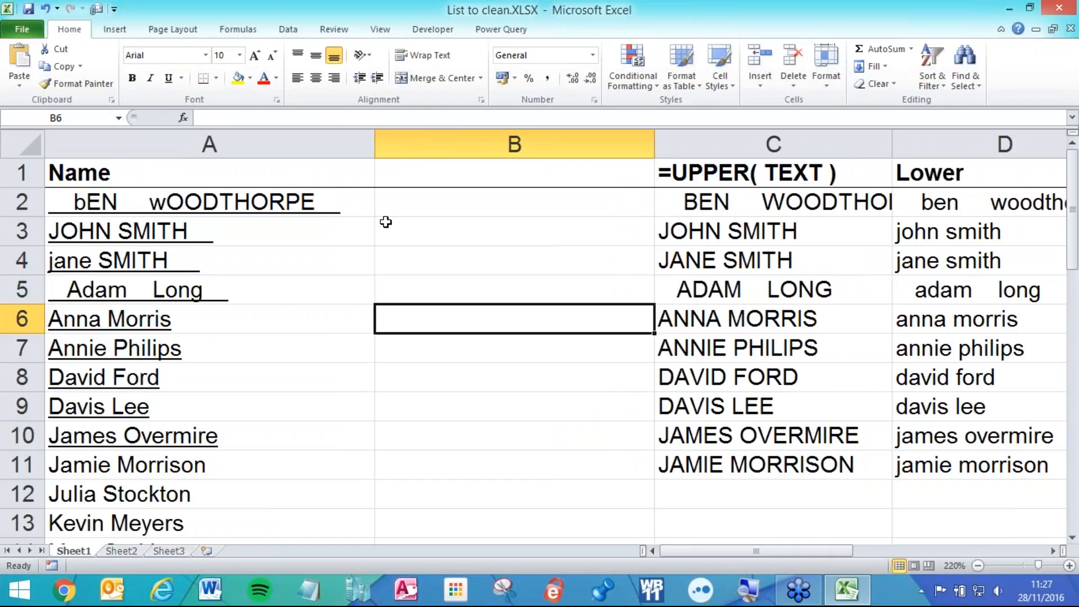
drag(408, 203, 409, 428)
click(168, 78)
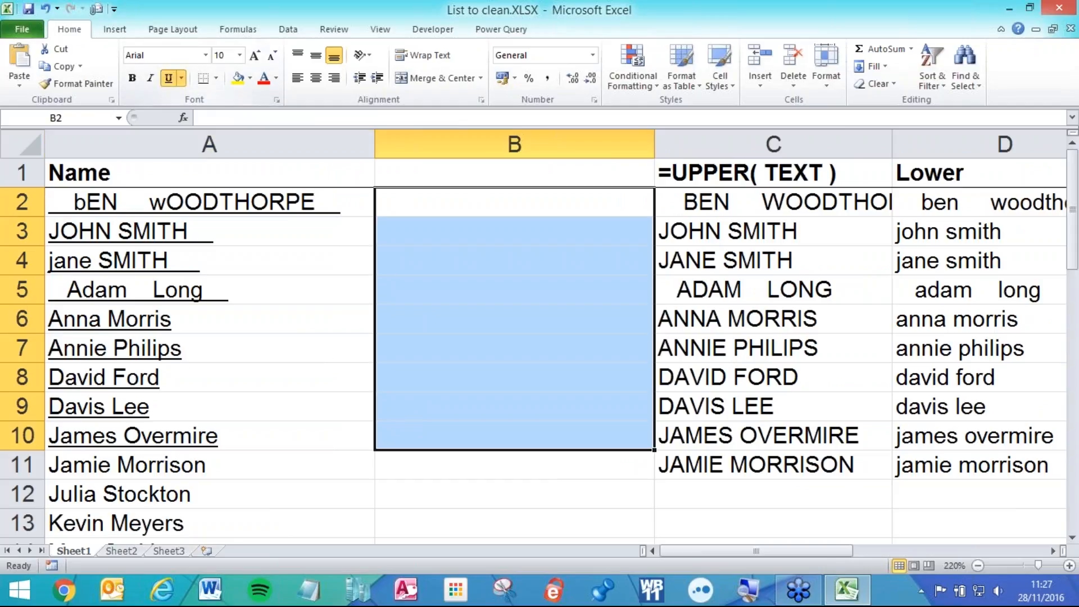
- Enter the formula =TRIM(A2) in cell B2
click(464, 204)
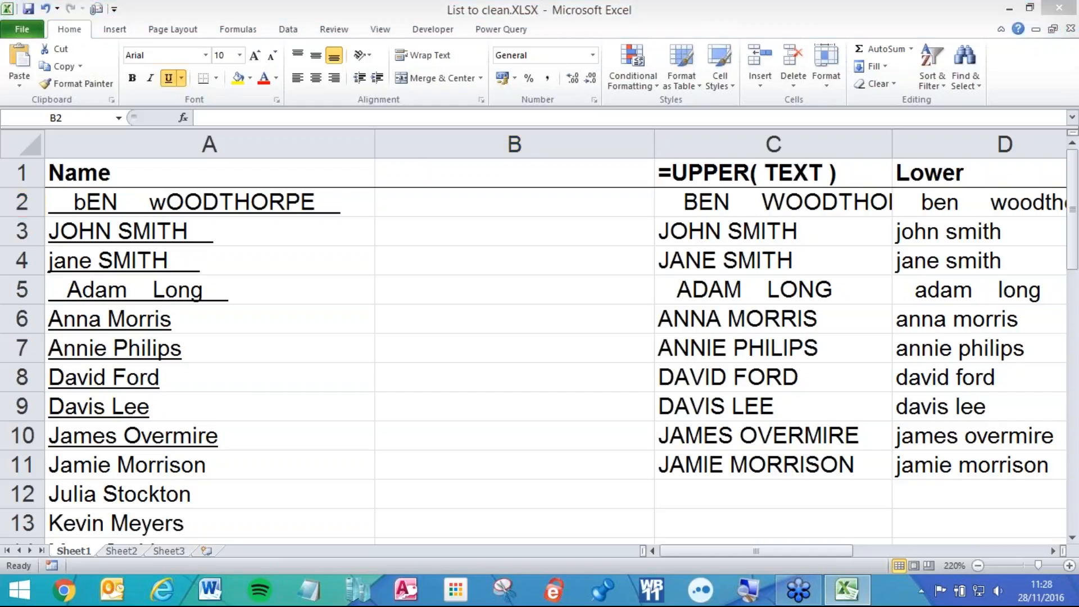
click(423, 194)
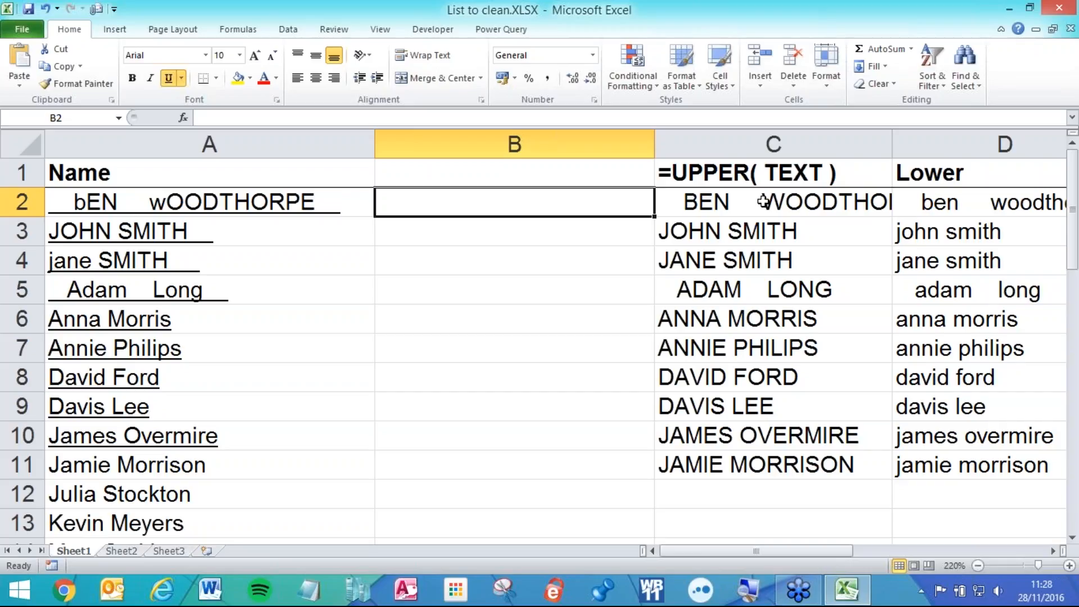
text(=tr)
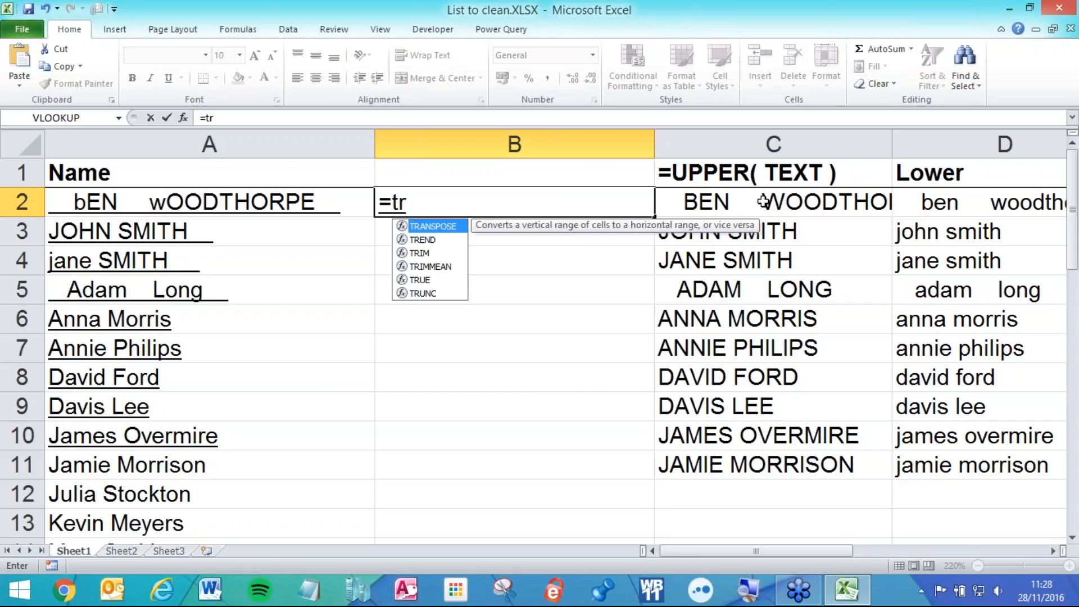
text(im)
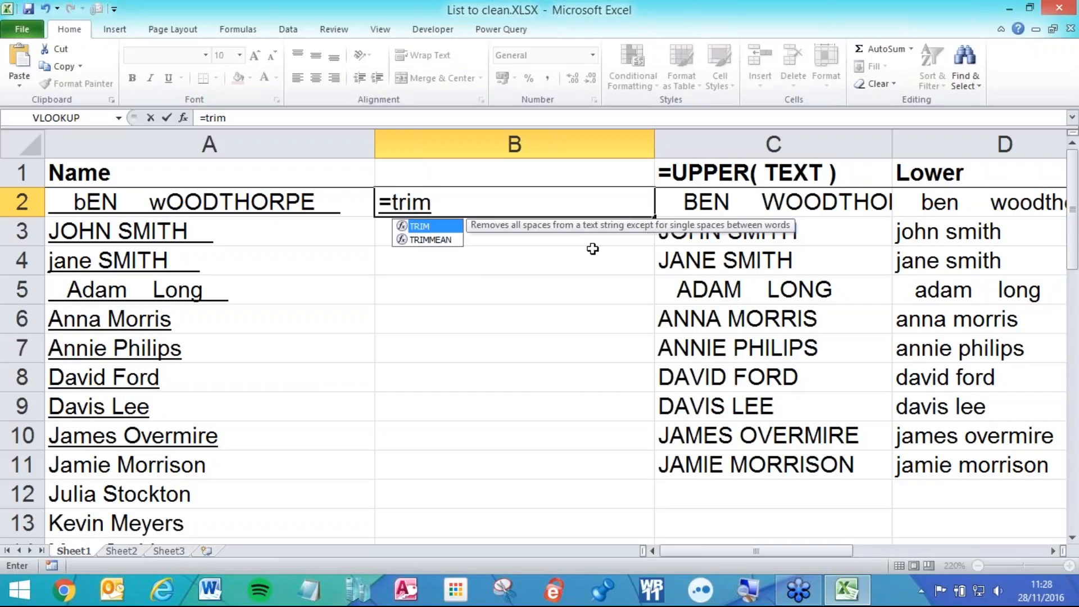
key(Tab)
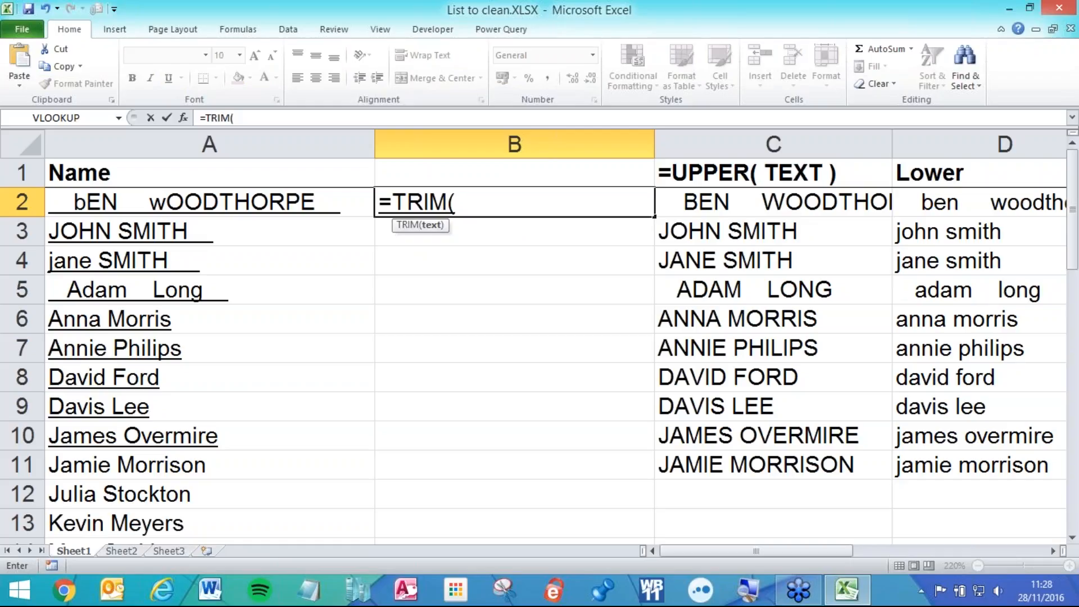
click(323, 195)
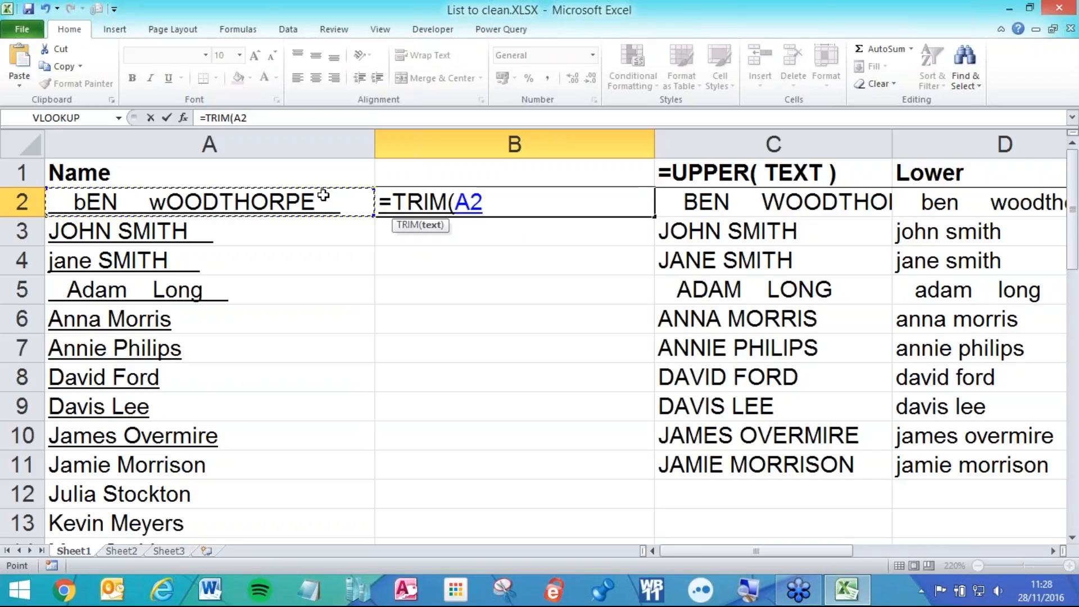
text())
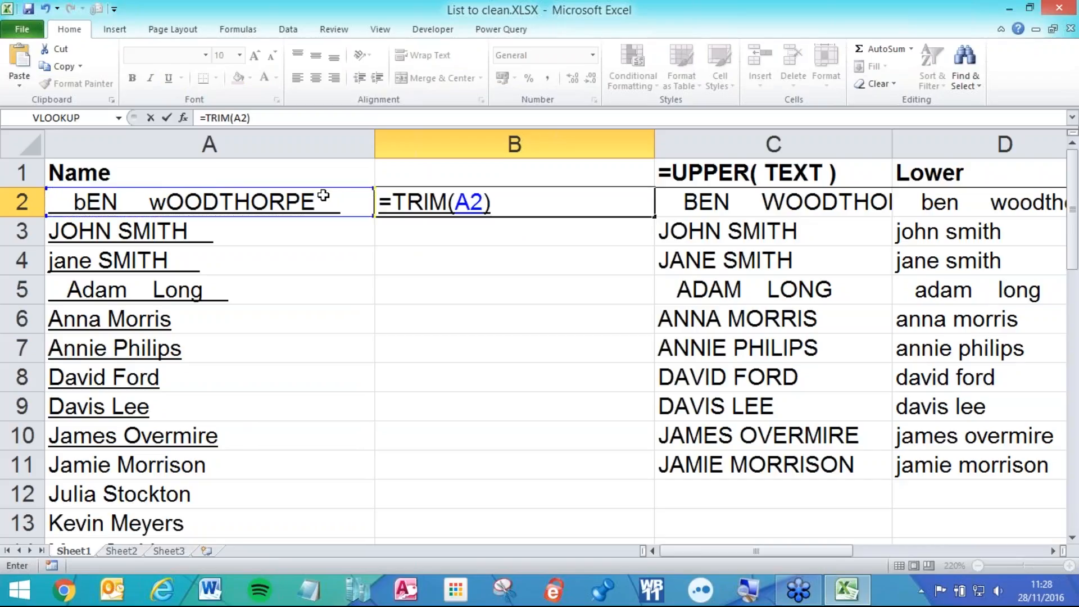
key(Return)
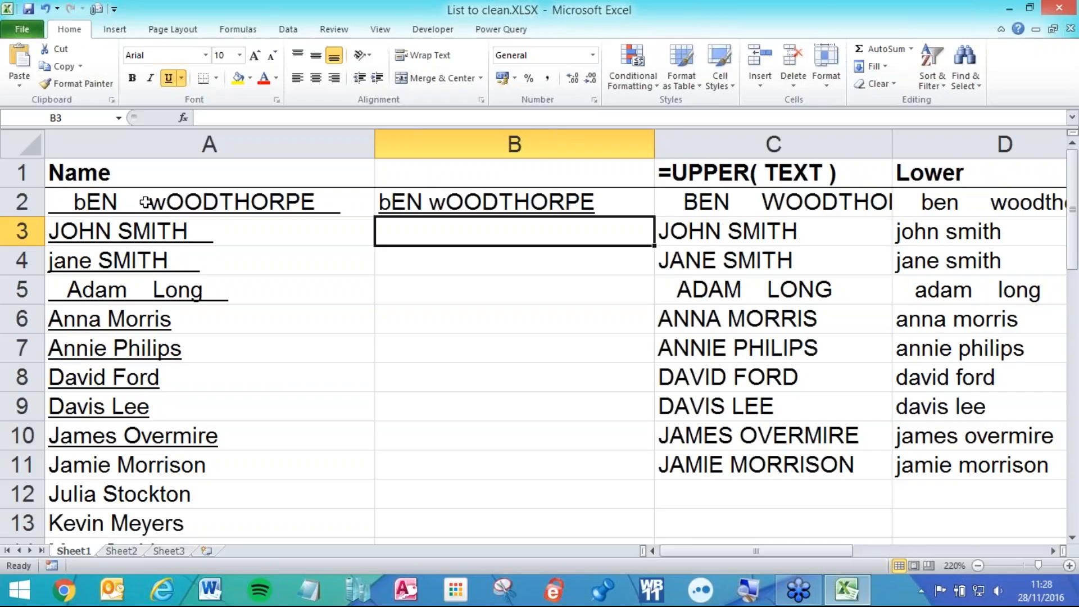
click(600, 200)
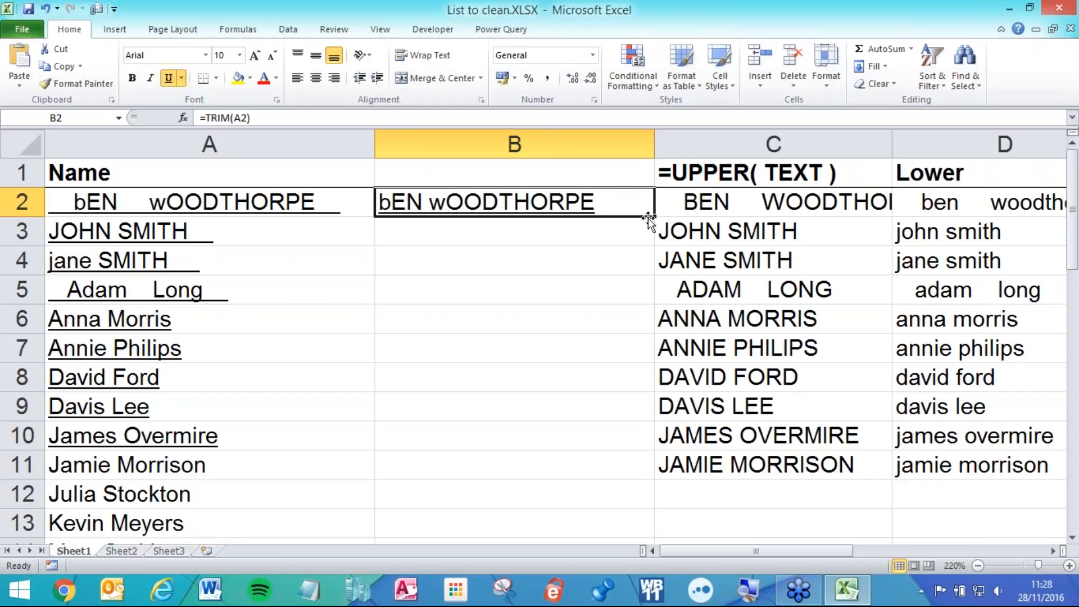
drag(652, 218, 616, 465)
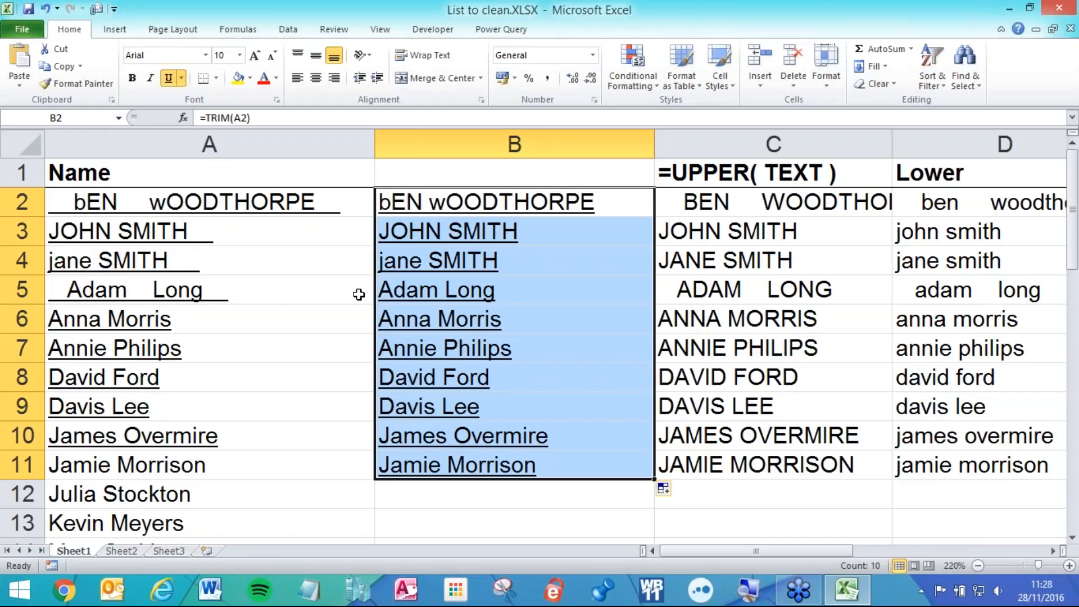
click(420, 292)
double_click(423, 292)
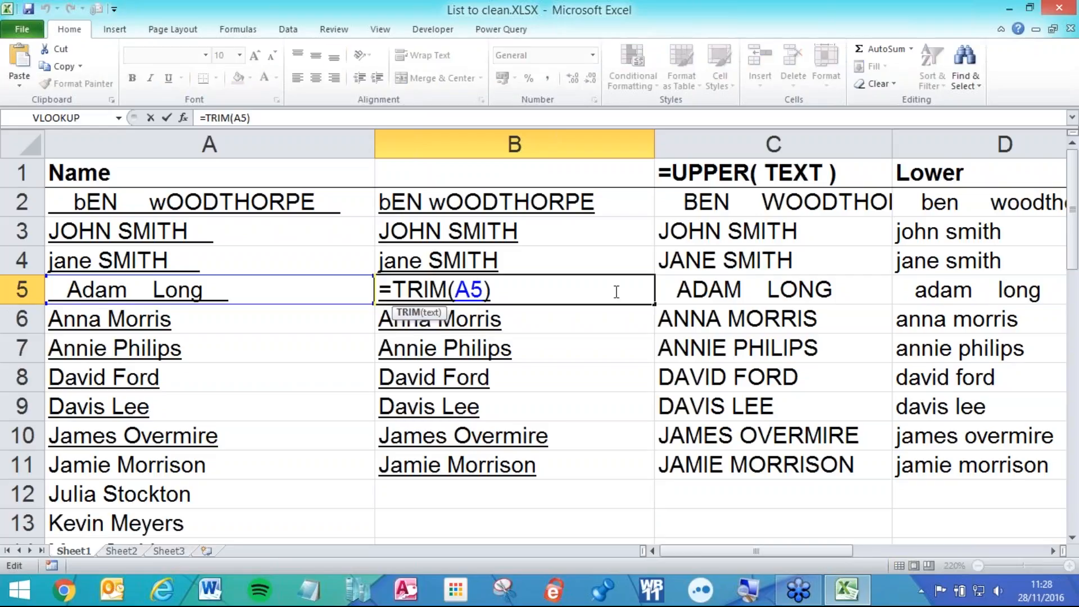
key(Return)
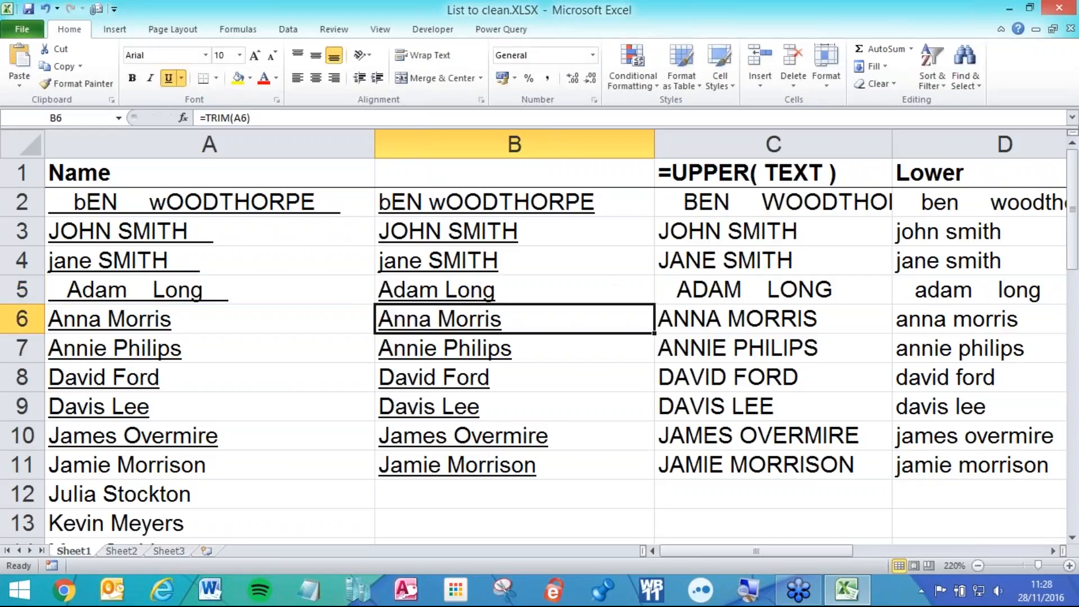
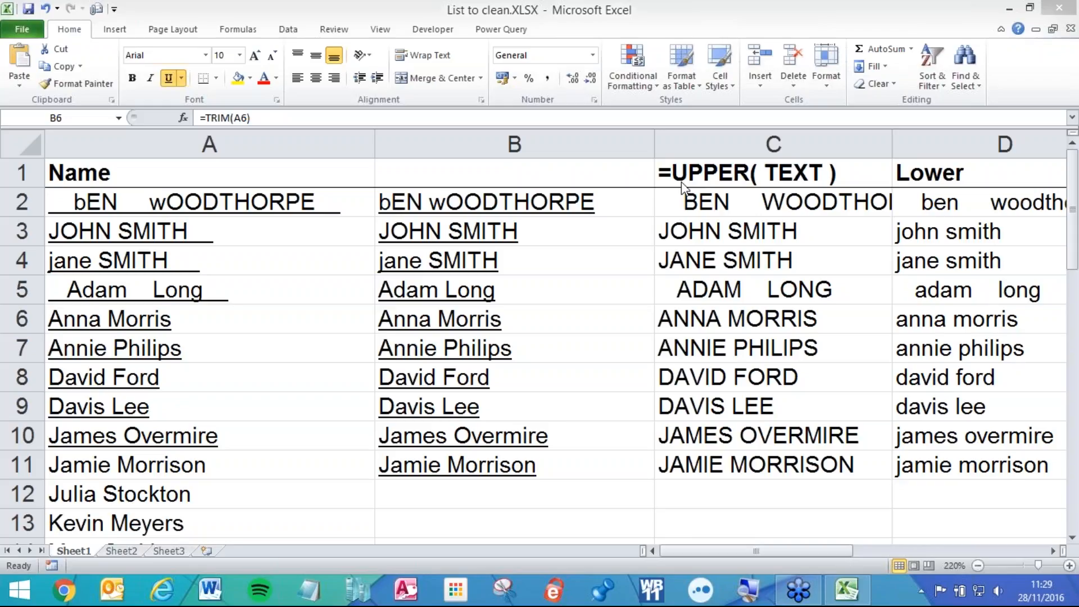
- Clear the old names from B2:B11 and enter =TRIM(A2) in B2
drag(458, 198, 475, 475)
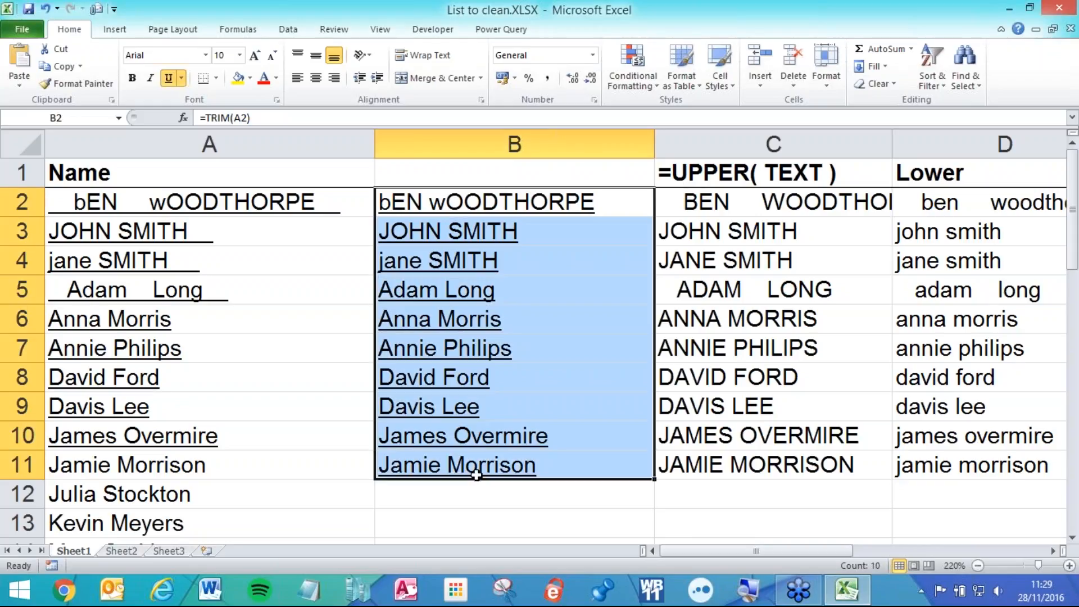
key(Delete)
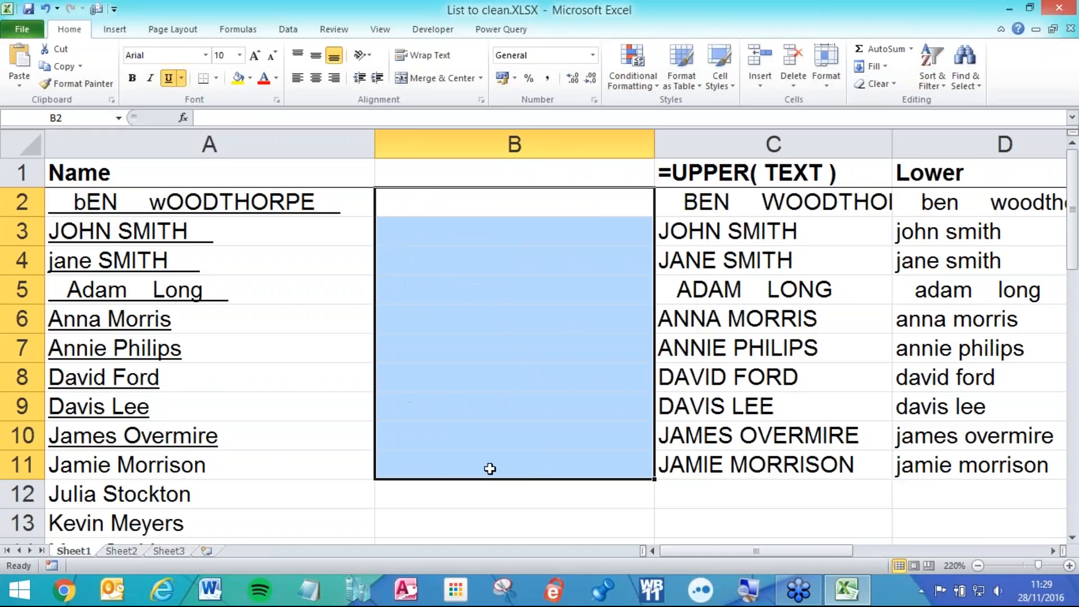
click(474, 208)
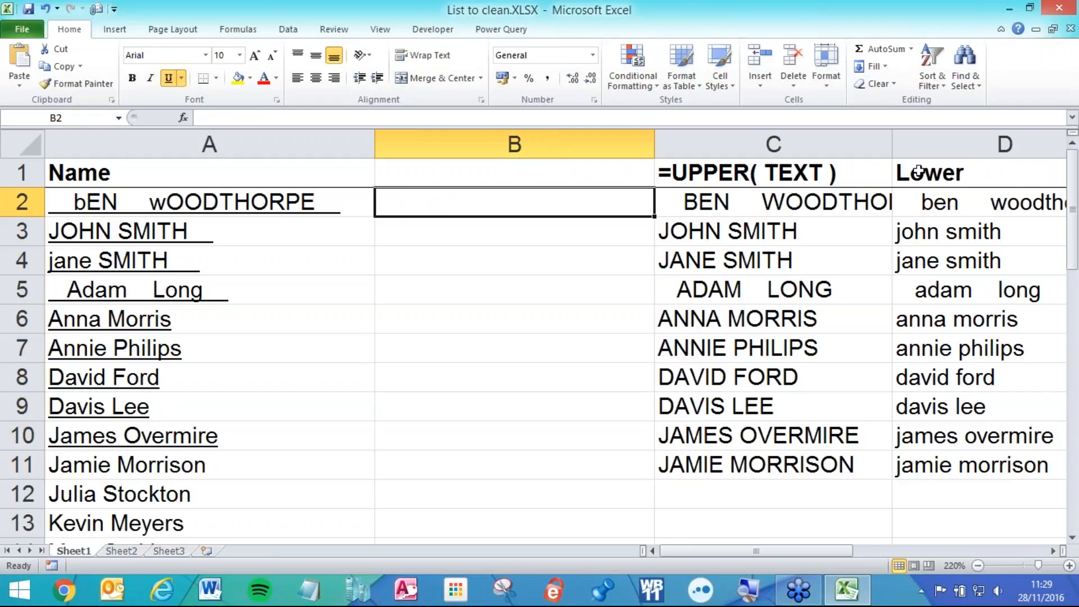
text(=trim)
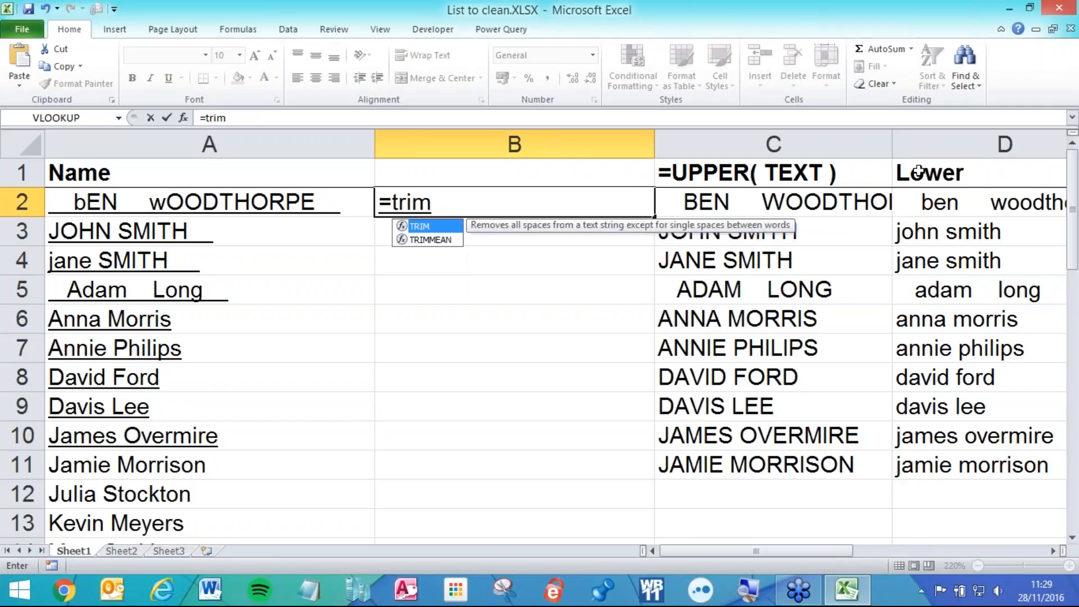
text(()
click(275, 201)
text())
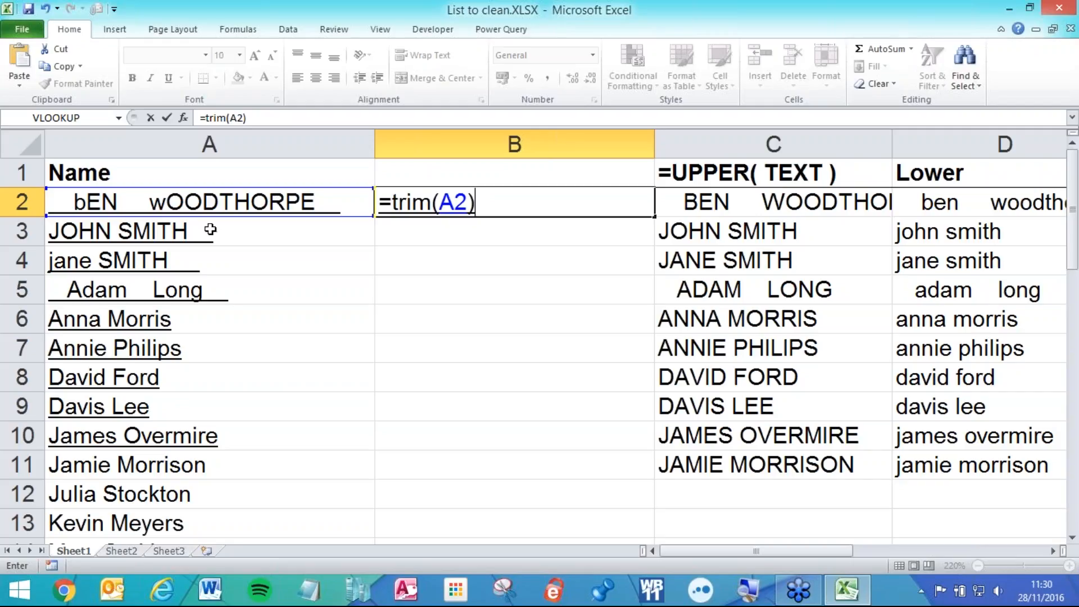
key(Return)
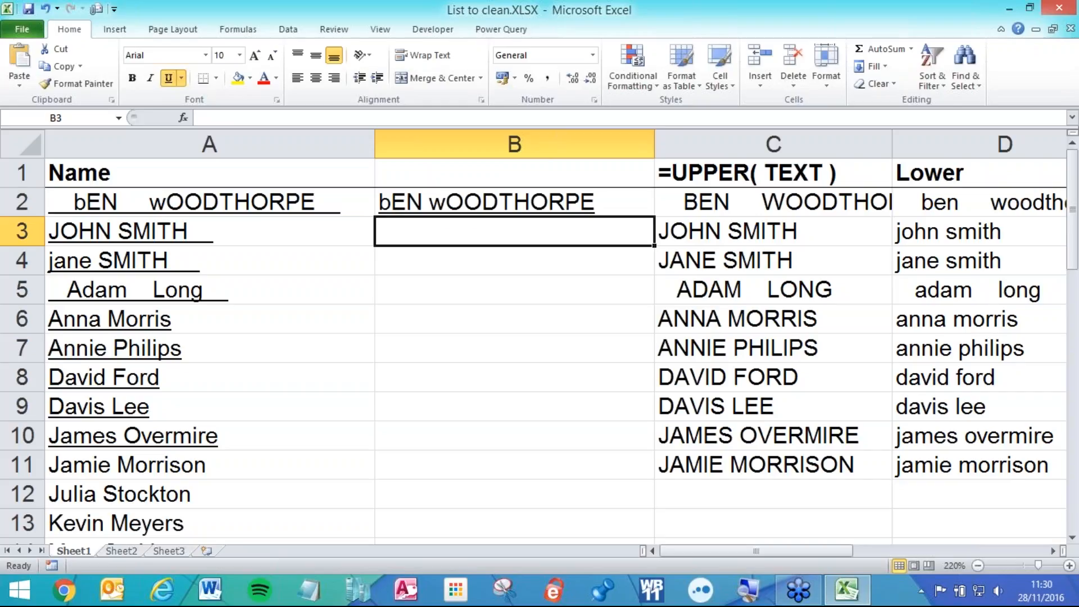
click(478, 202)
double_click(455, 203)
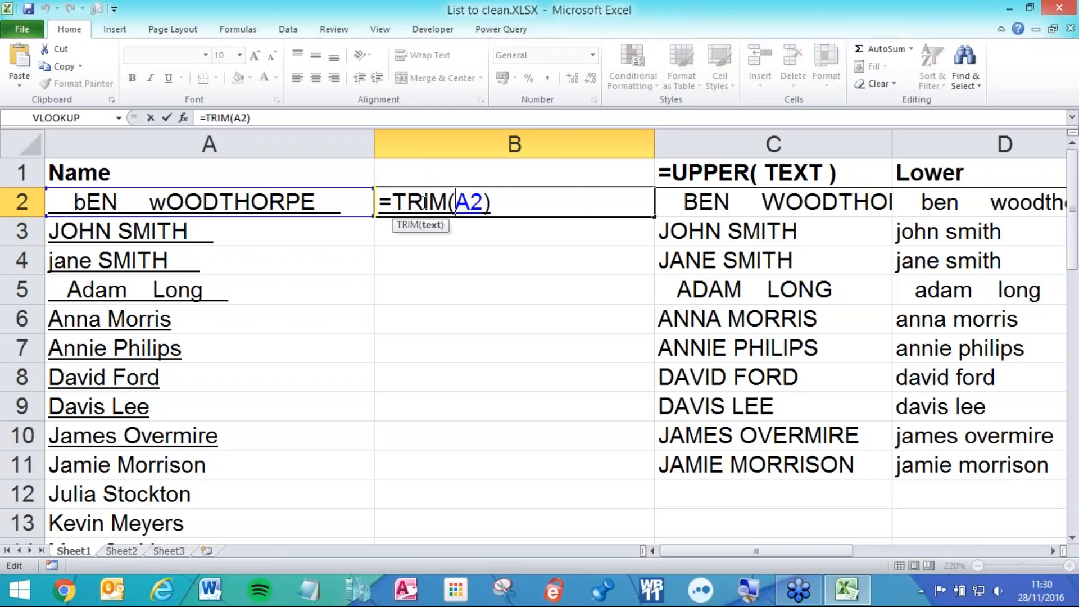
click(394, 199)
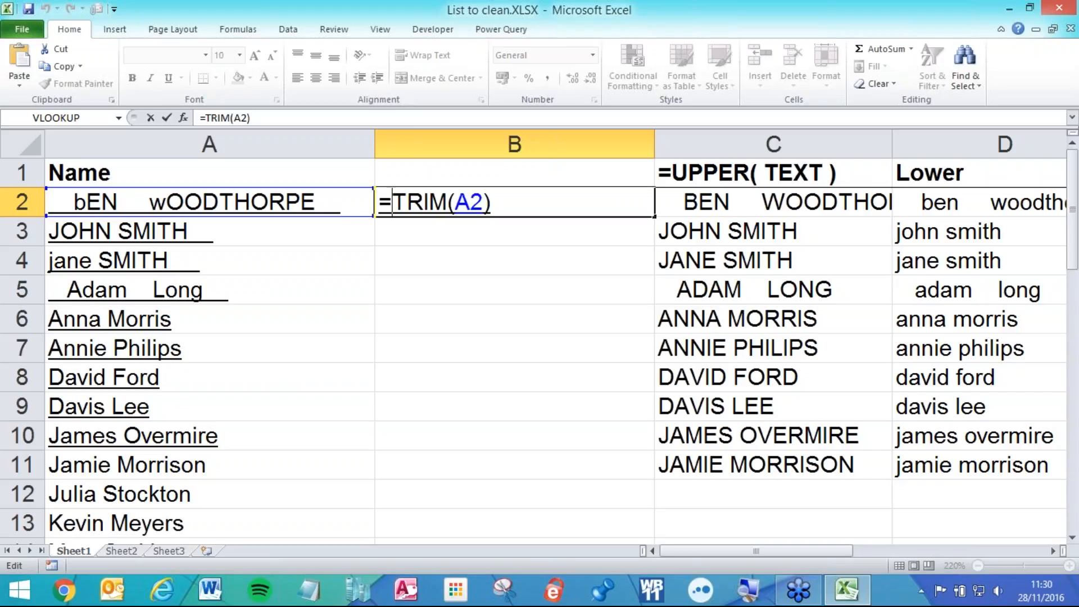
text(proper)
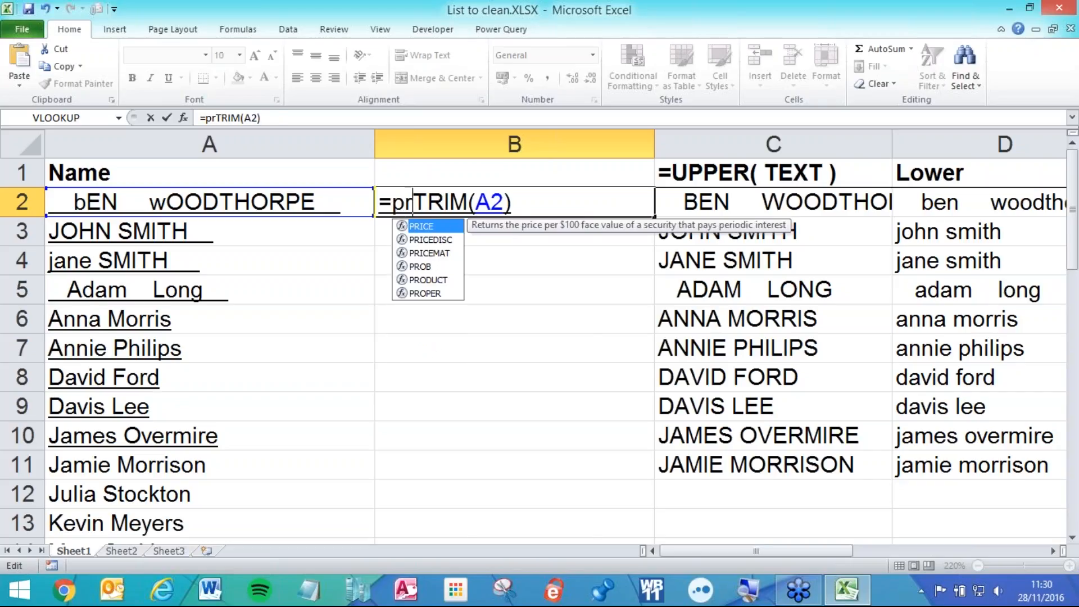
text(()
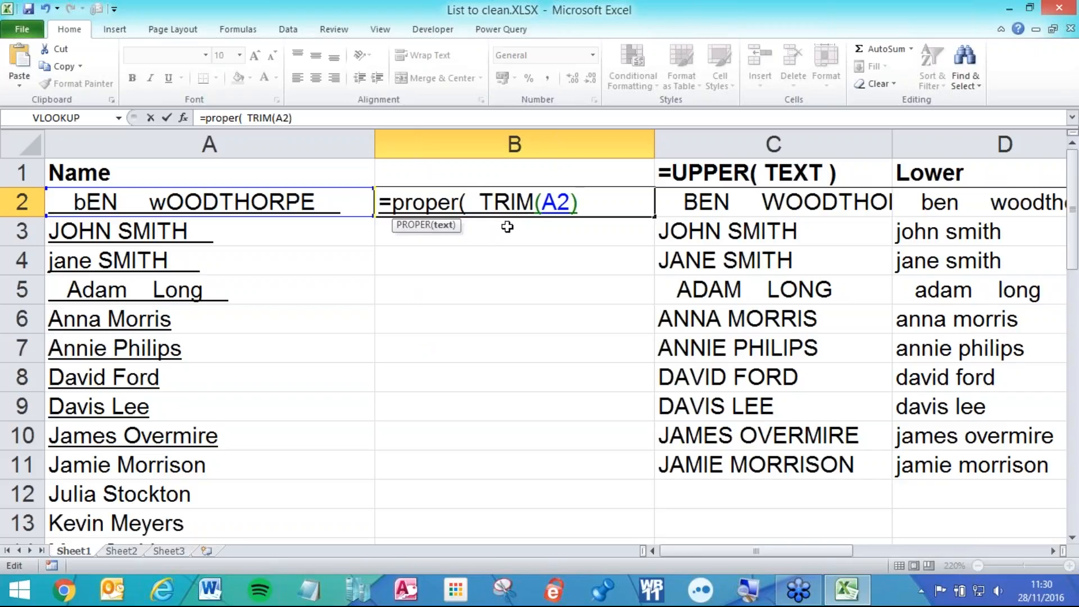
click(591, 200)
text())
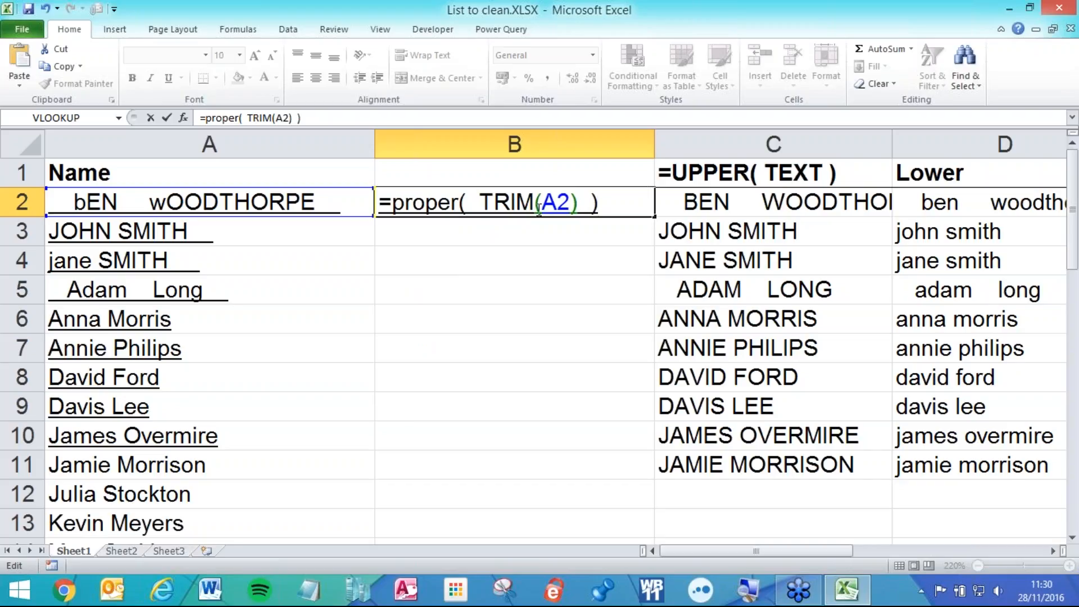
drag(472, 203, 398, 208)
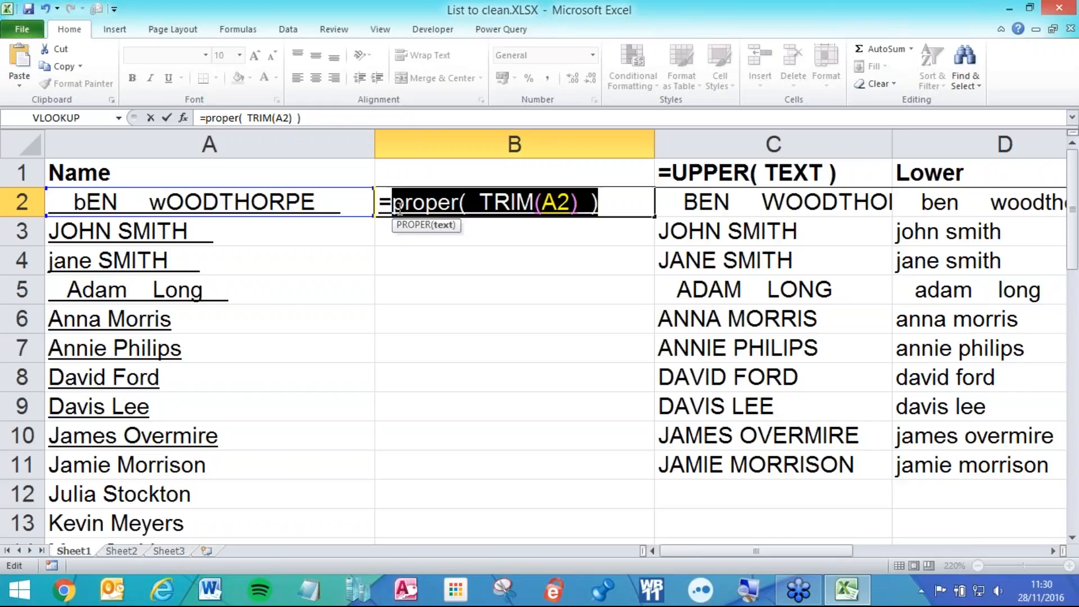
click(530, 202)
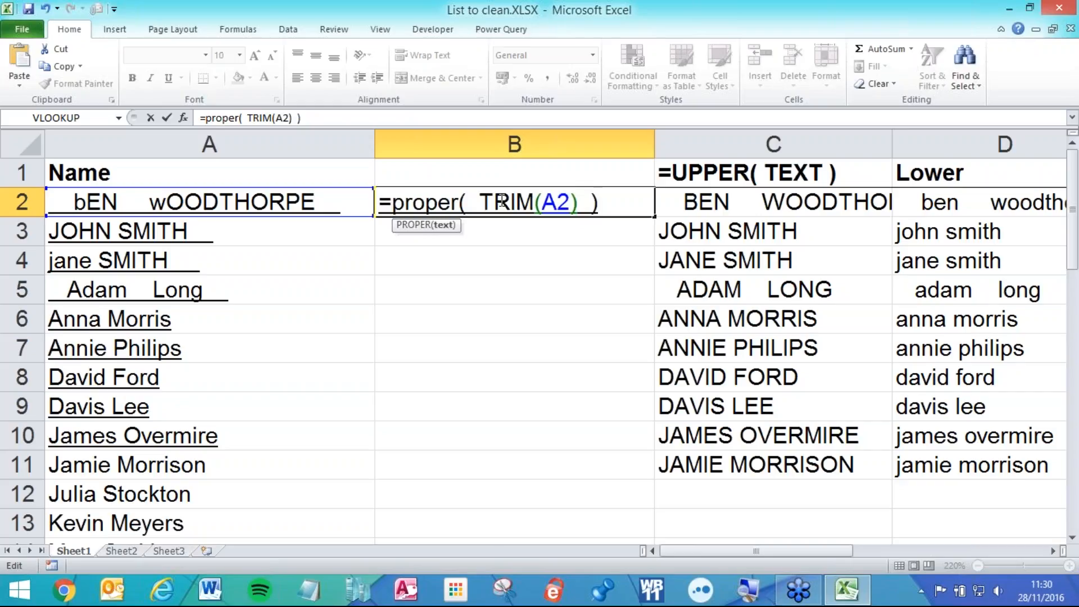
click(462, 202)
key(Return)
click(518, 202)
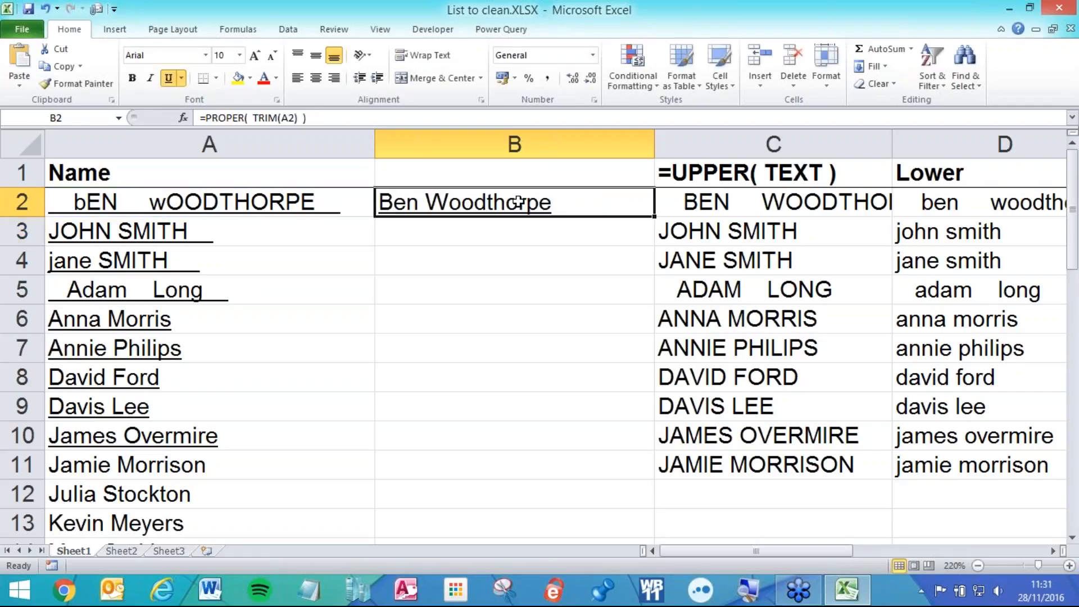
- Fill the =PROPER(TRIM()) formula from B2 down to B11
drag(654, 220, 645, 378)
drag(644, 427, 639, 474)
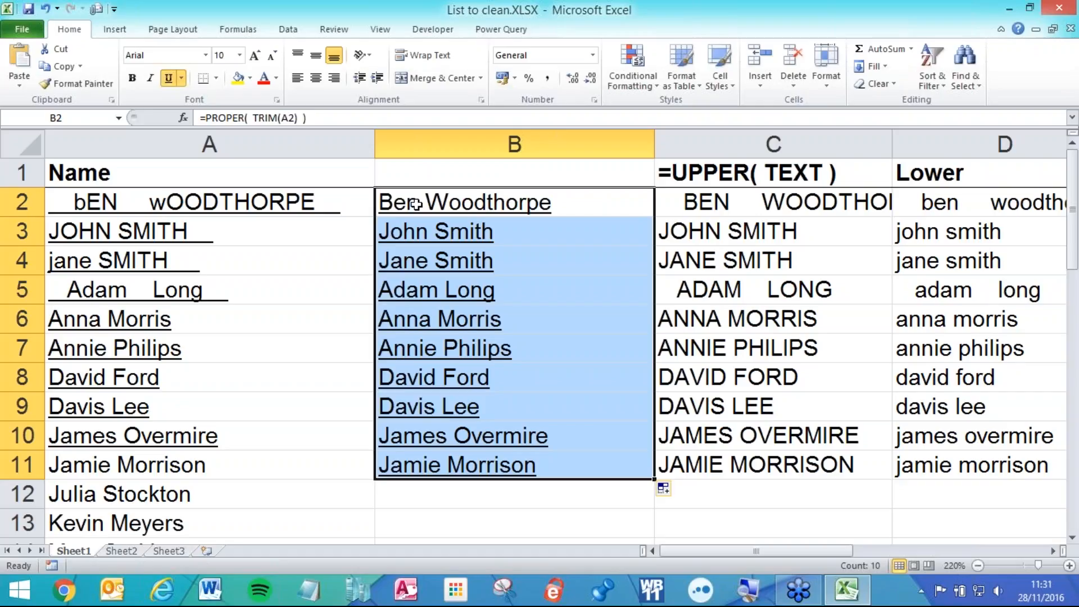
click(470, 247)
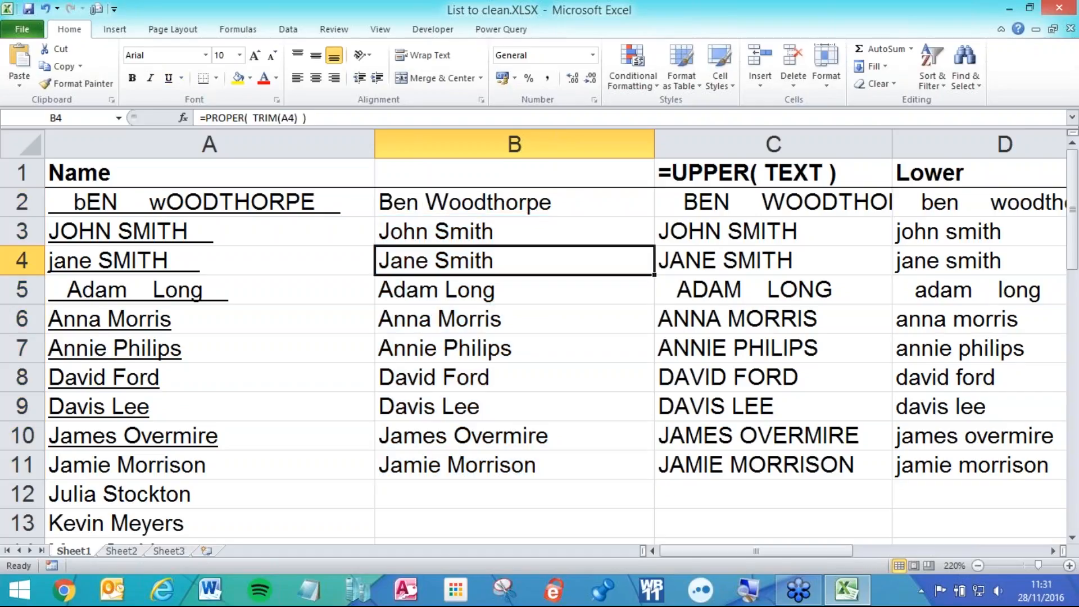
- Review B2's nested formula, noting inner TRIM and outer PROPER, leaving it unchanged
click(520, 204)
double_click(519, 204)
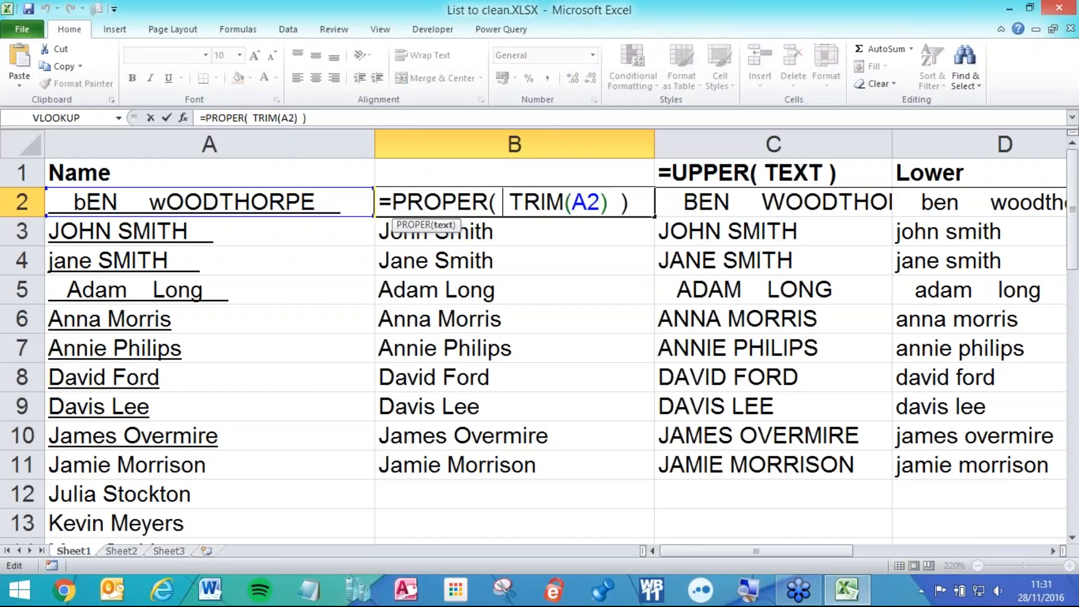
drag(510, 200, 540, 201)
drag(423, 202, 564, 202)
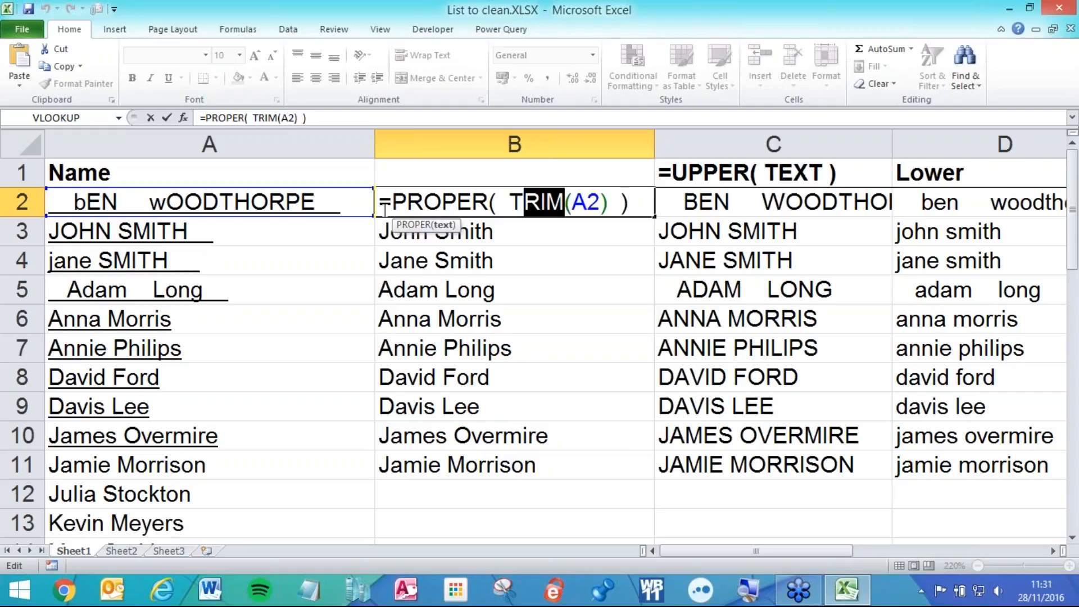
key(Return)
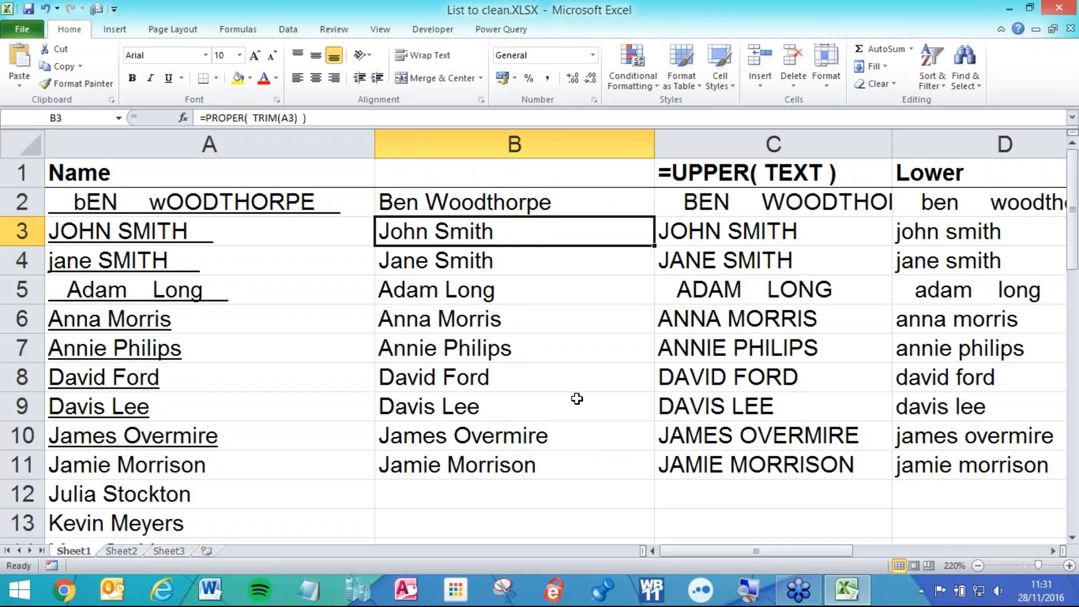
double_click(552, 200)
click(515, 206)
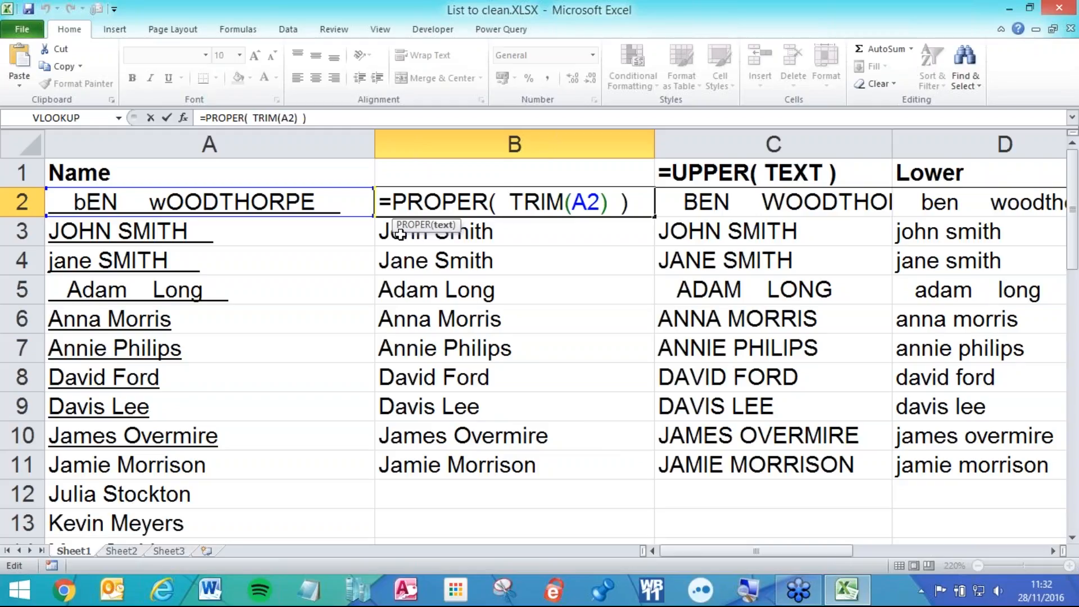
key(Return)
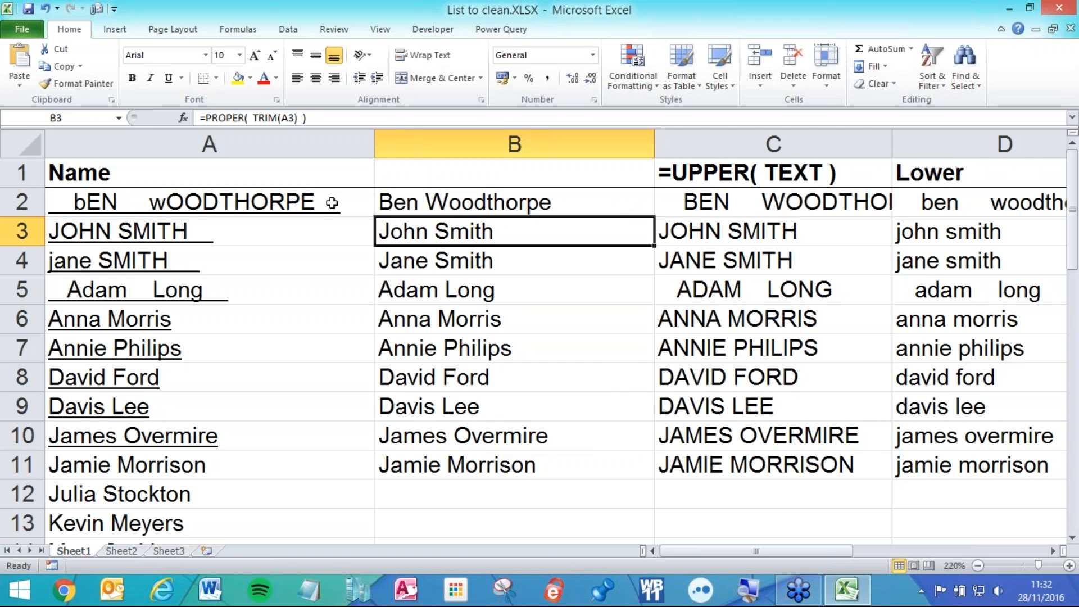
- Bring the Pay reference column G to the left edge of the view, widening the Pay column
scroll(663, 244, down, 3)
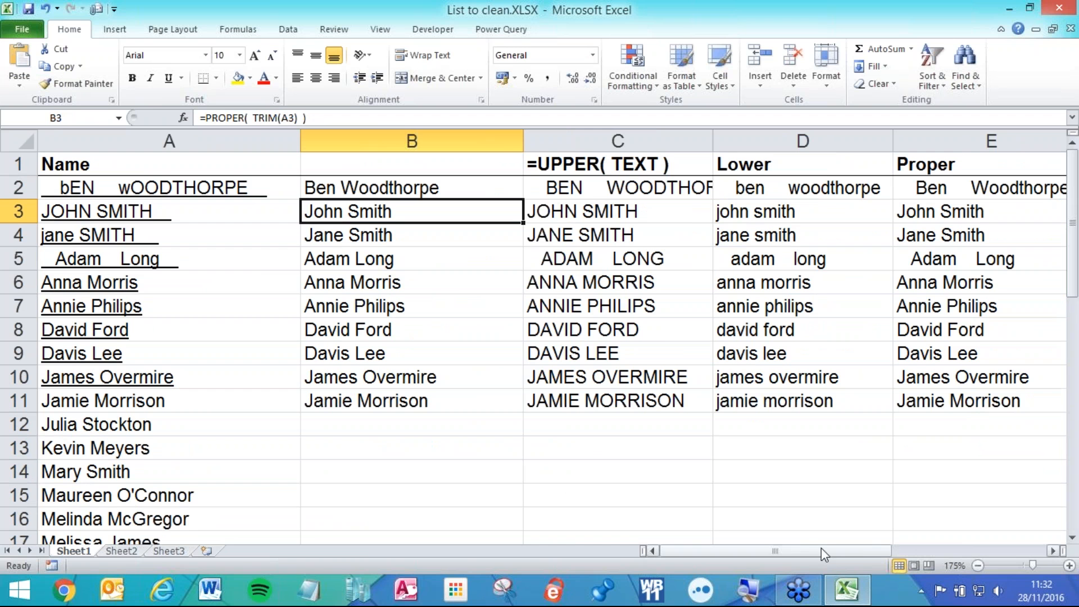
click(1052, 551)
click(1052, 551)
click(1051, 551)
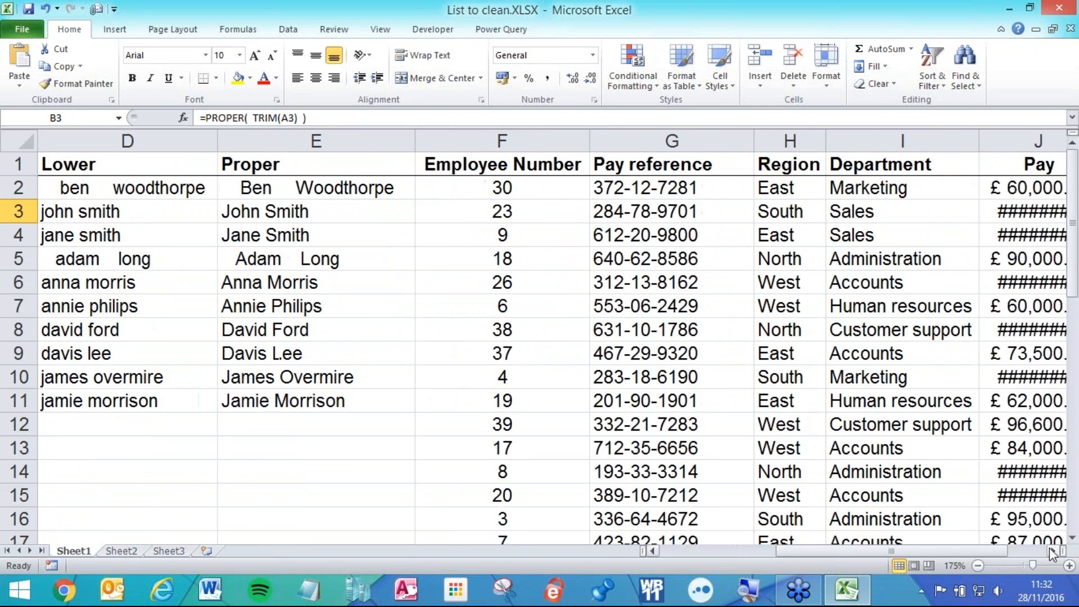
click(1052, 551)
click(1052, 551)
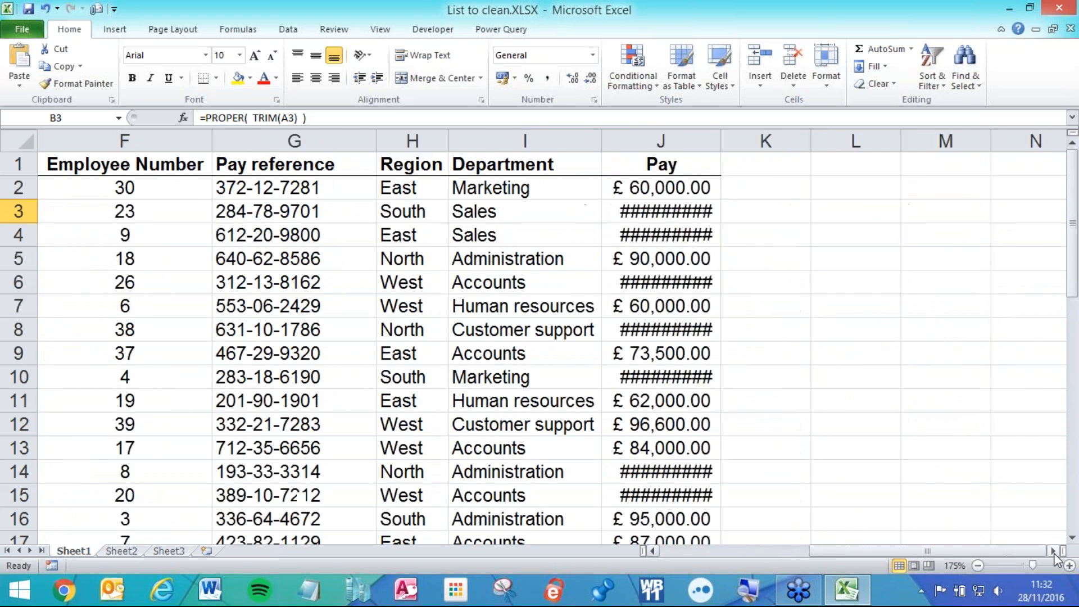
click(1052, 551)
drag(547, 140, 593, 141)
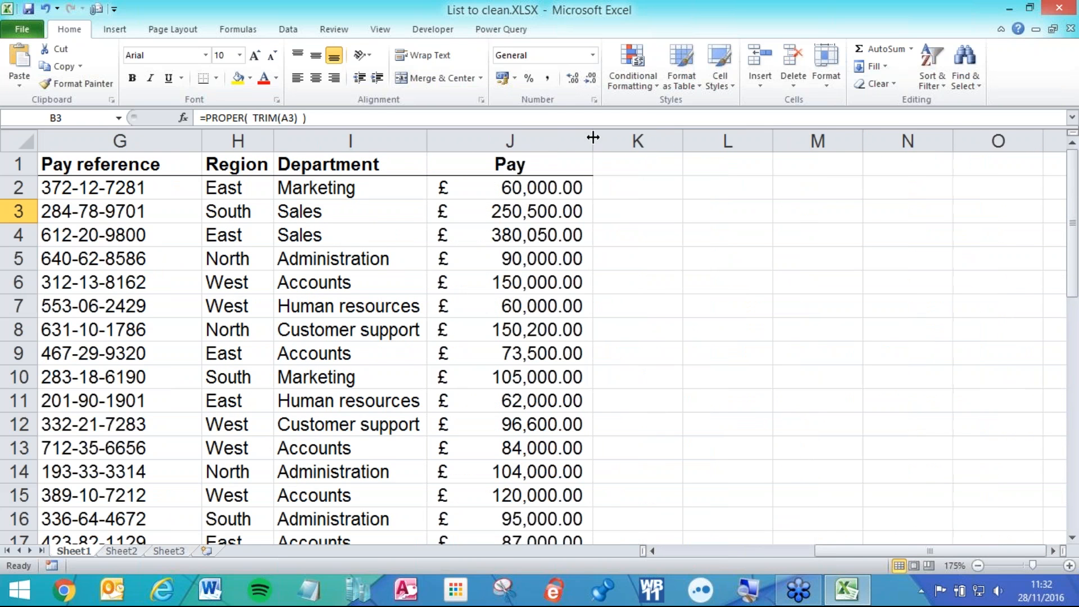
click(658, 551)
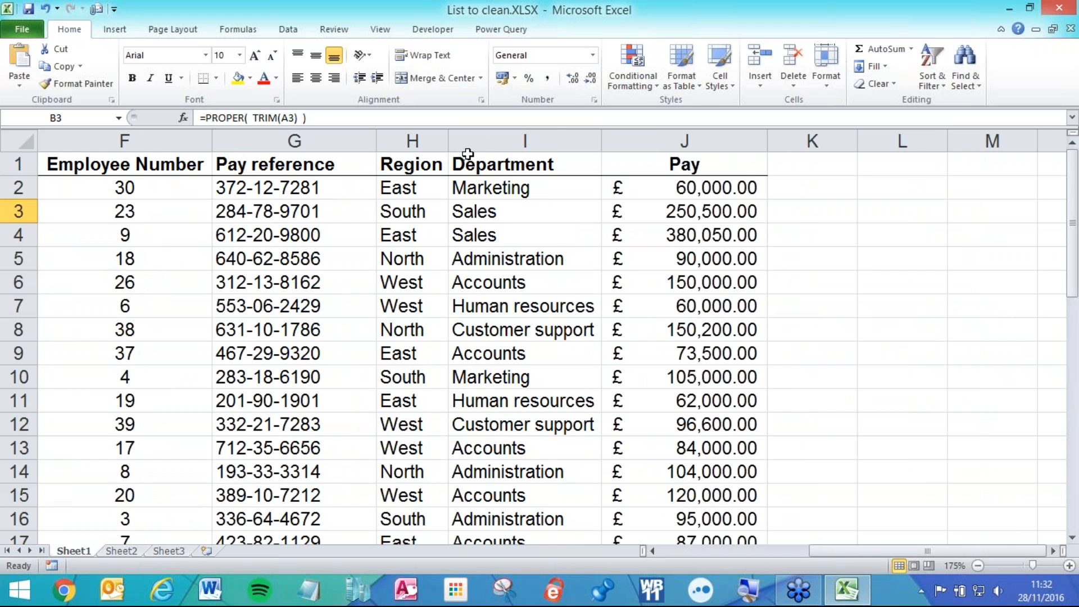
scroll(408, 134, up, 3)
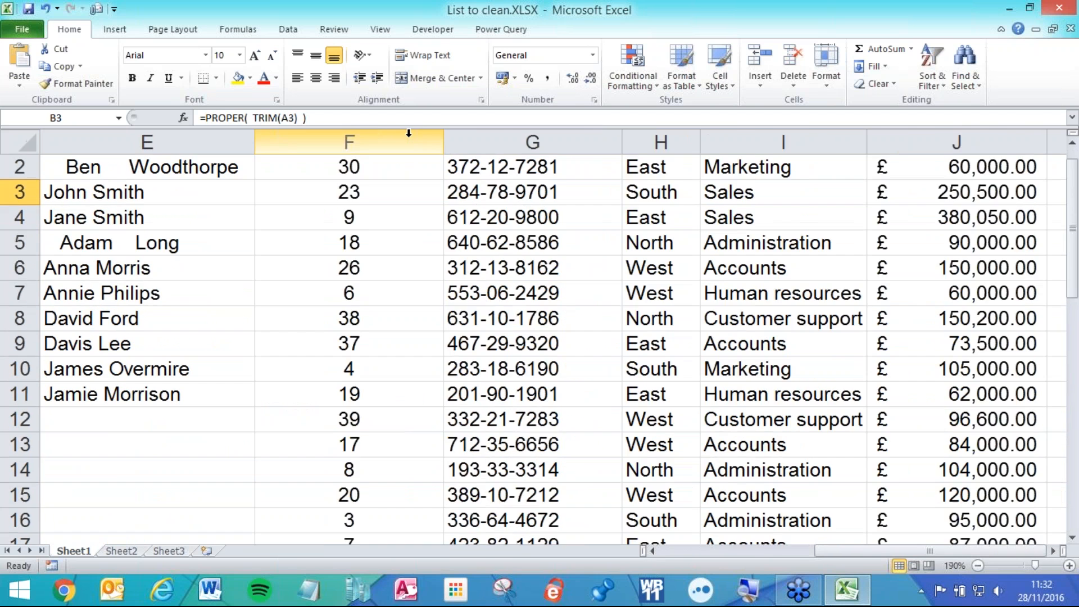
scroll(565, 190, up, 1)
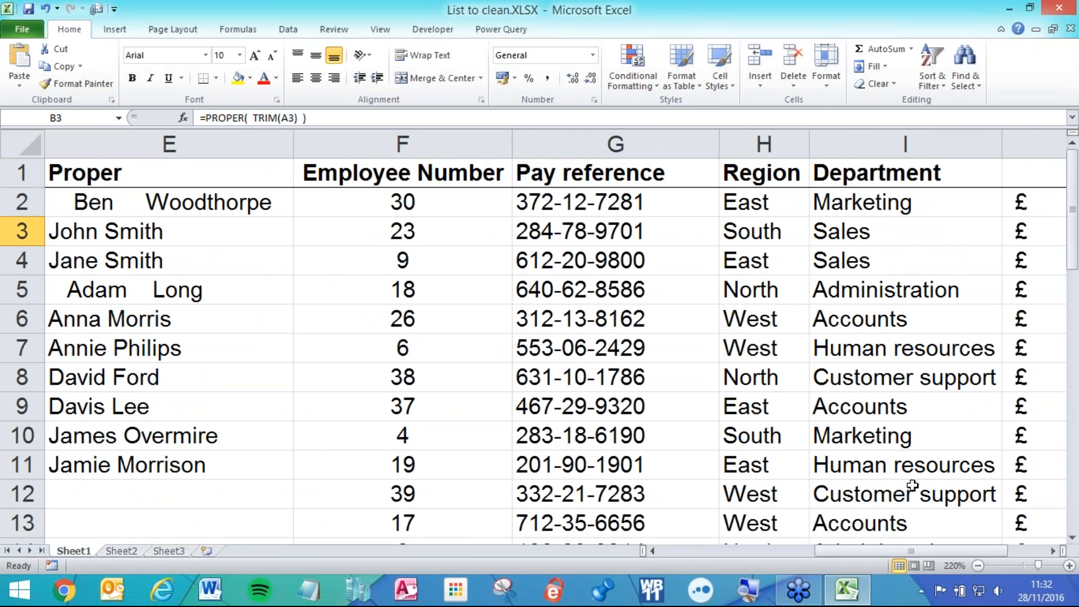
click(1053, 550)
click(1054, 550)
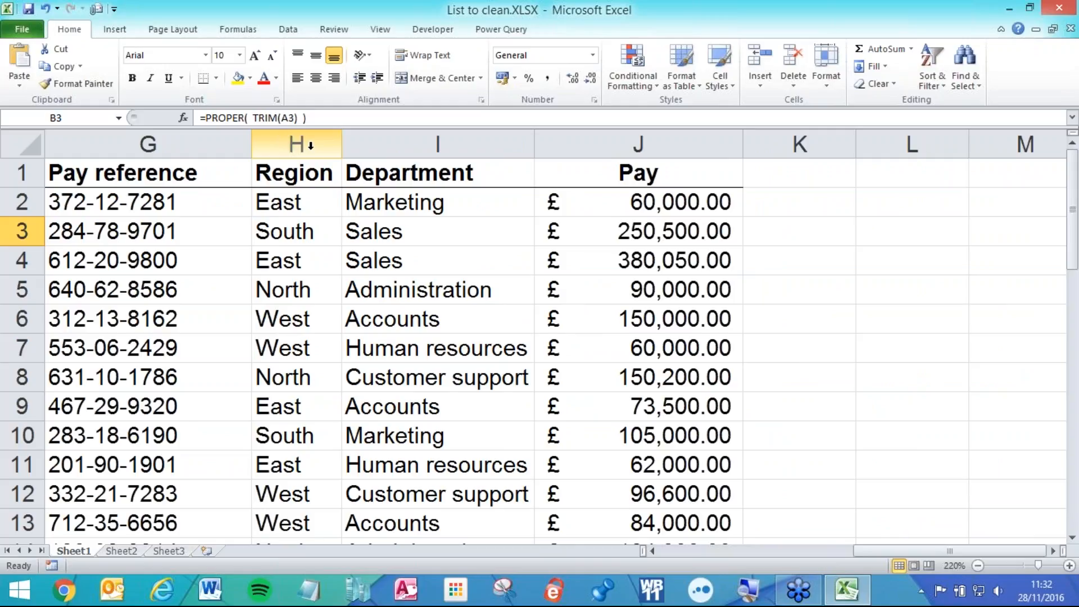
- Insert two blank columns at H:I, between Pay reference and Region
drag(317, 143, 360, 143)
right_click(382, 189)
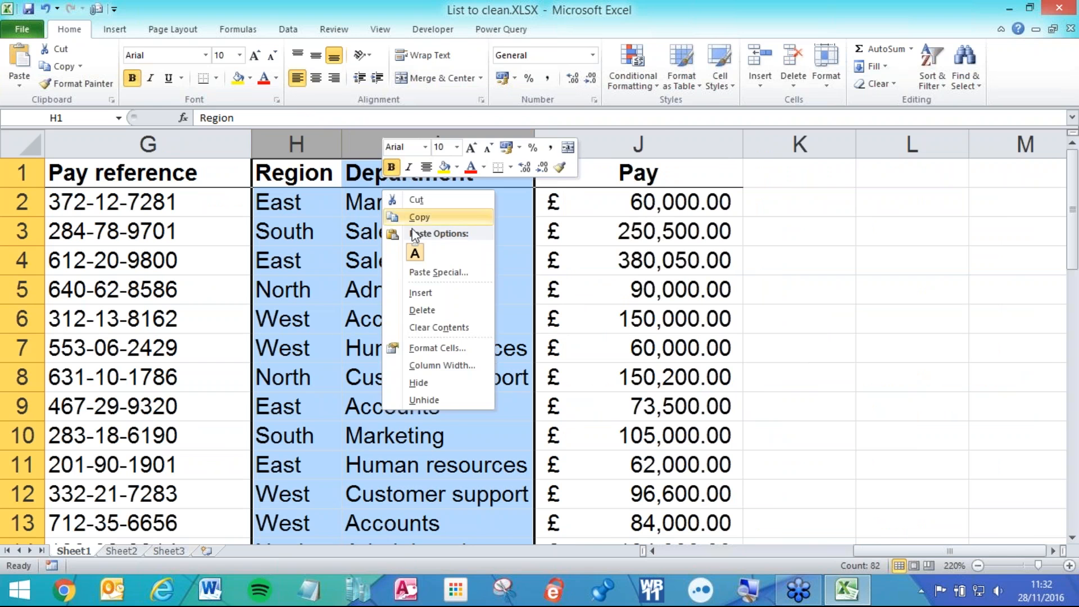
click(434, 294)
click(424, 310)
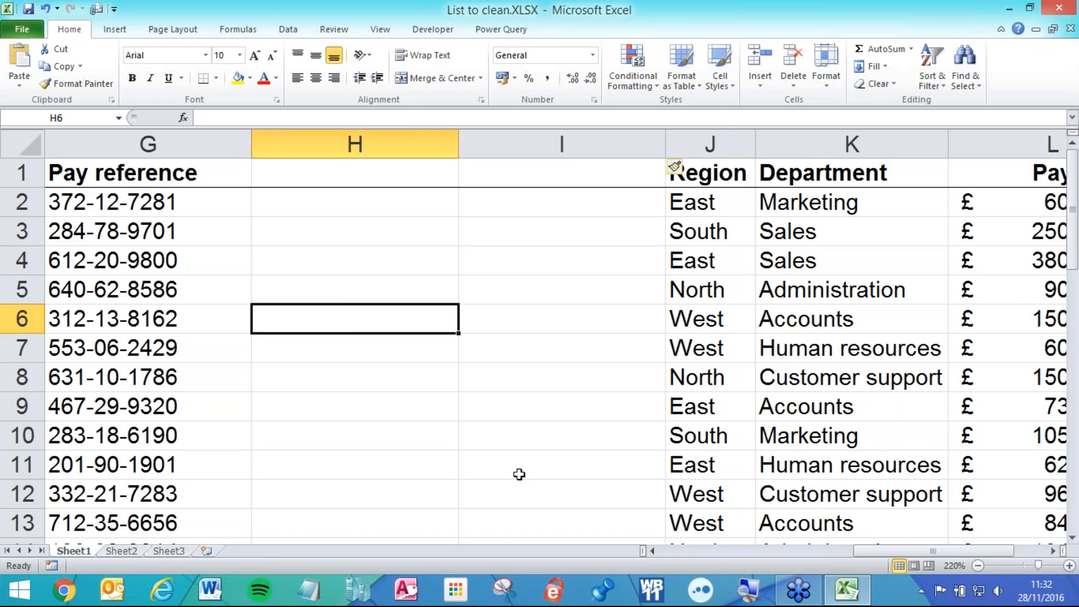
scroll(349, 315, up, 2)
scroll(345, 306, up, 1)
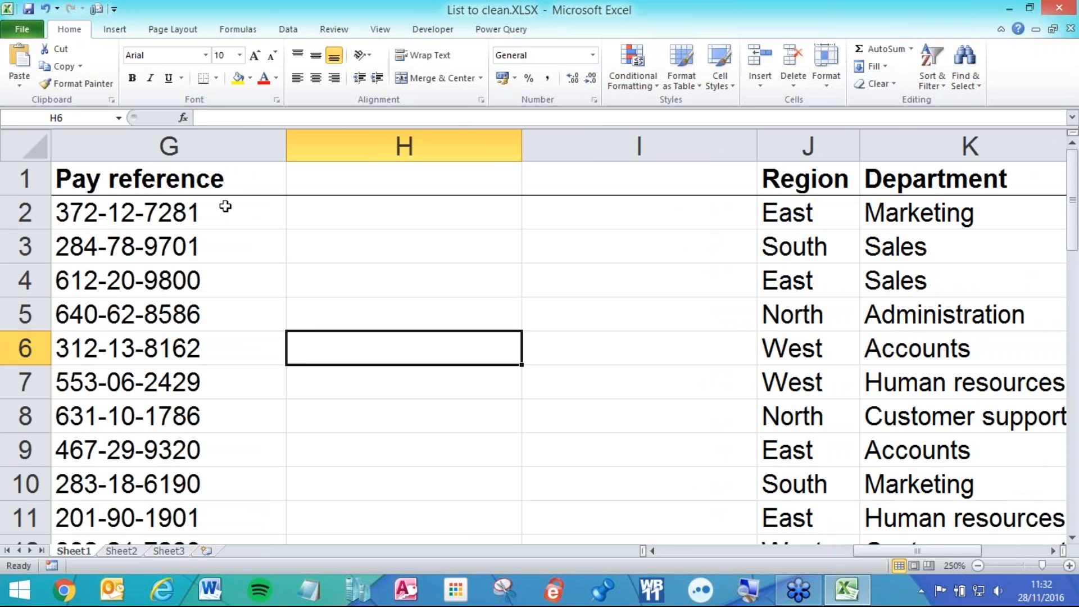
scroll(203, 195, up, 3)
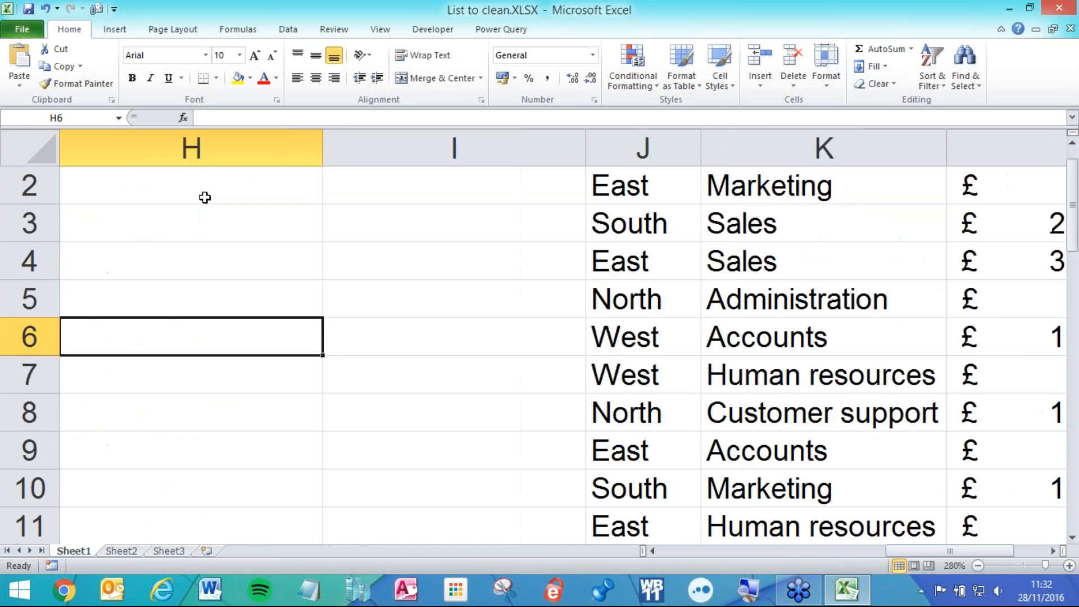
click(652, 551)
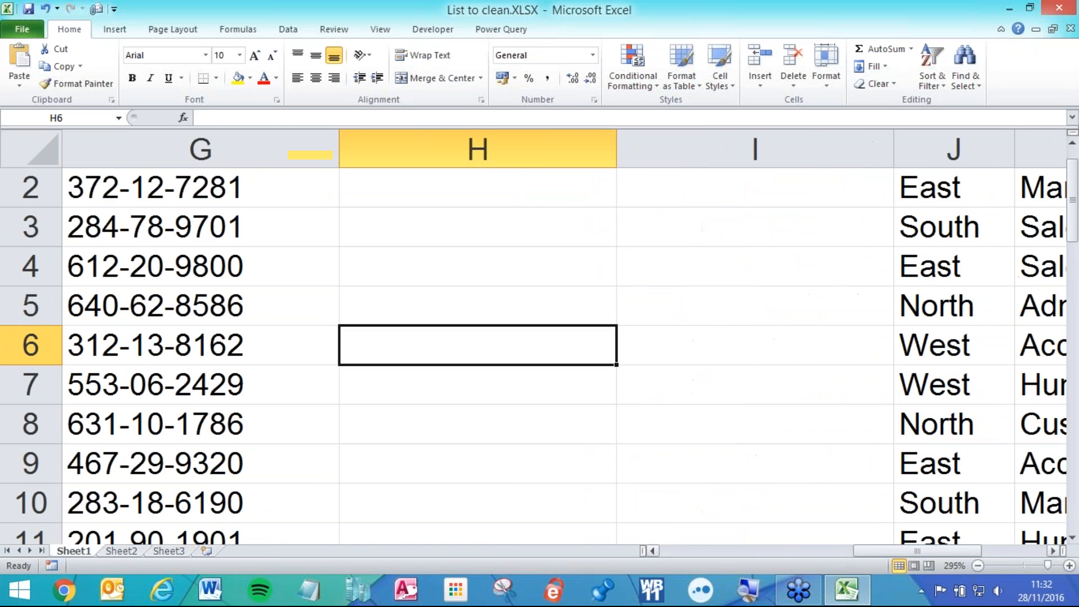
scroll(227, 225, up, 1)
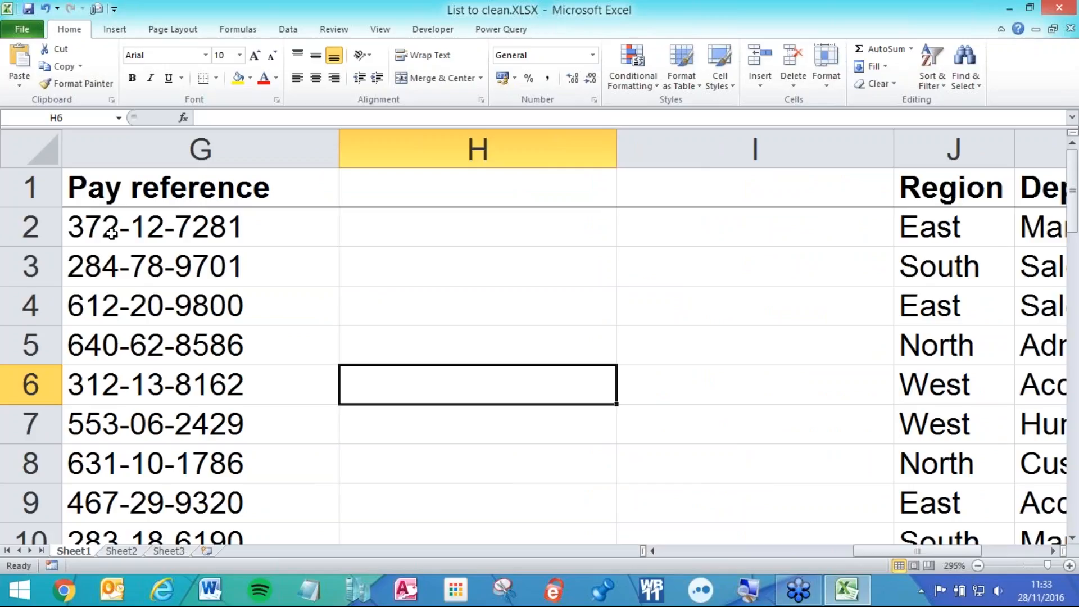
- Check the first pay reference in G2, then start a =sub formula in H2
click(88, 236)
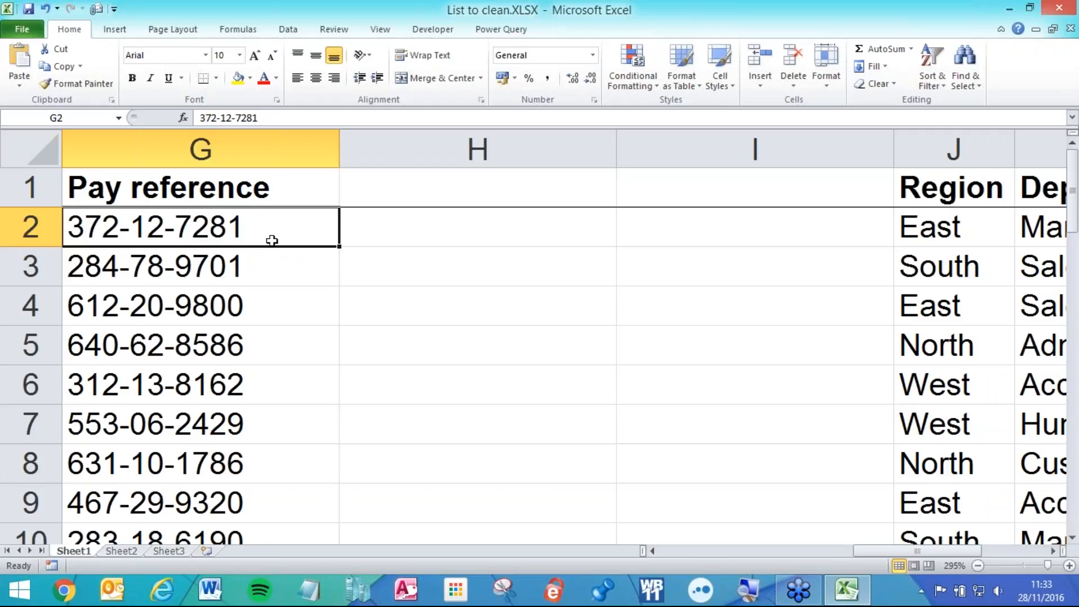
click(399, 223)
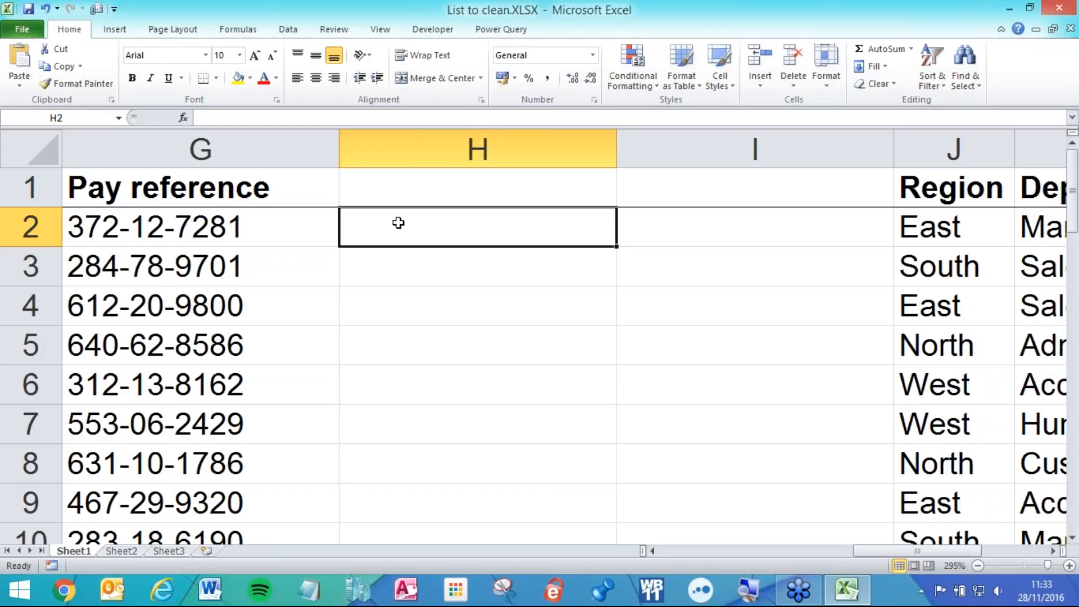
text(=sub)
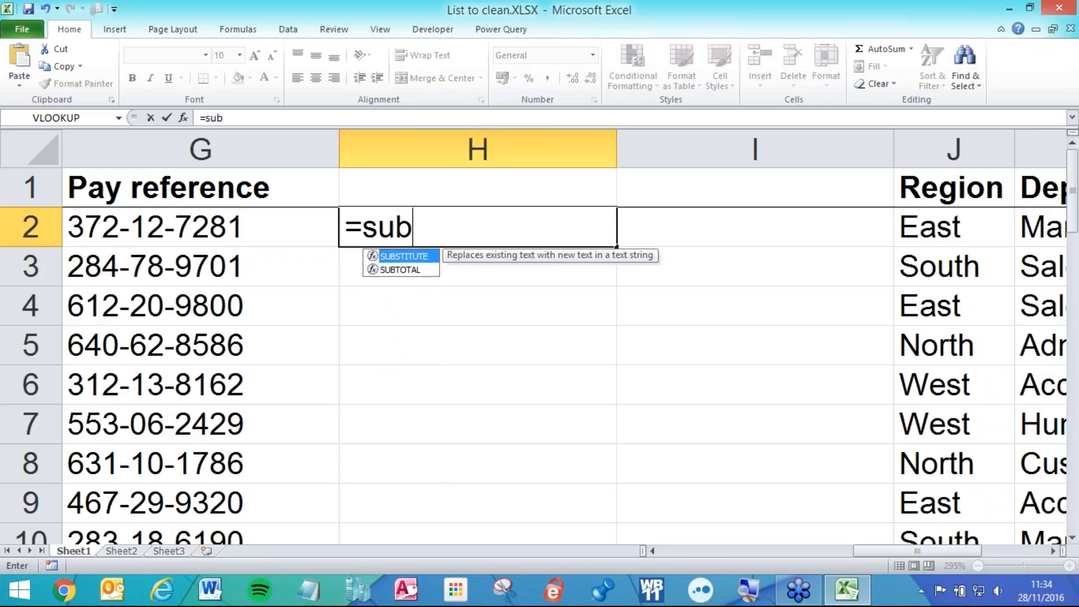
- Enter =SUBSTITUTE(G2,"-","/") in H2 so it shows 372/12/7281
key(Tab)
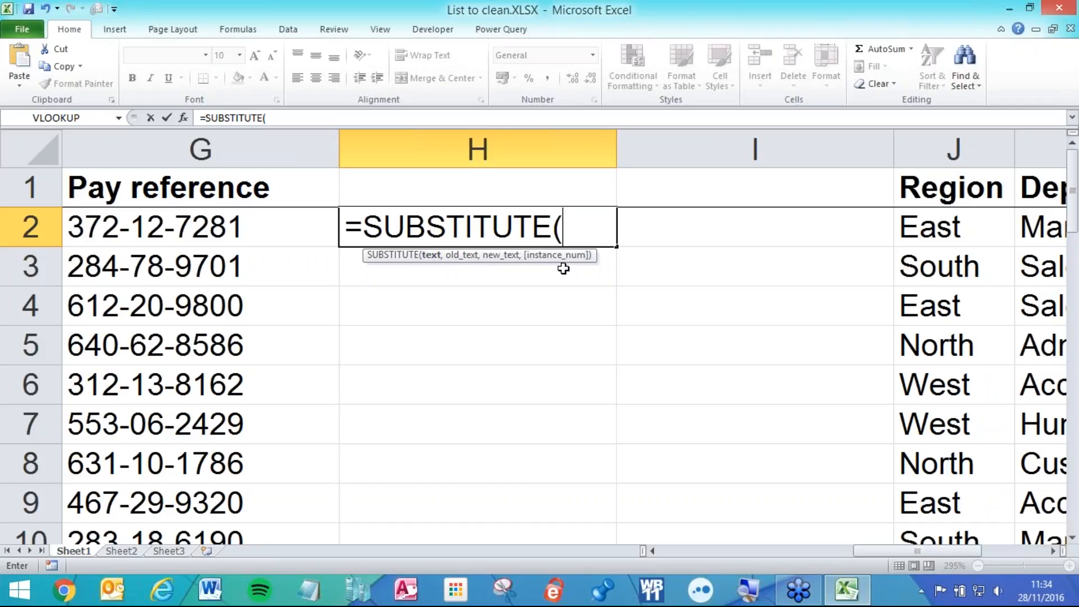
click(264, 222)
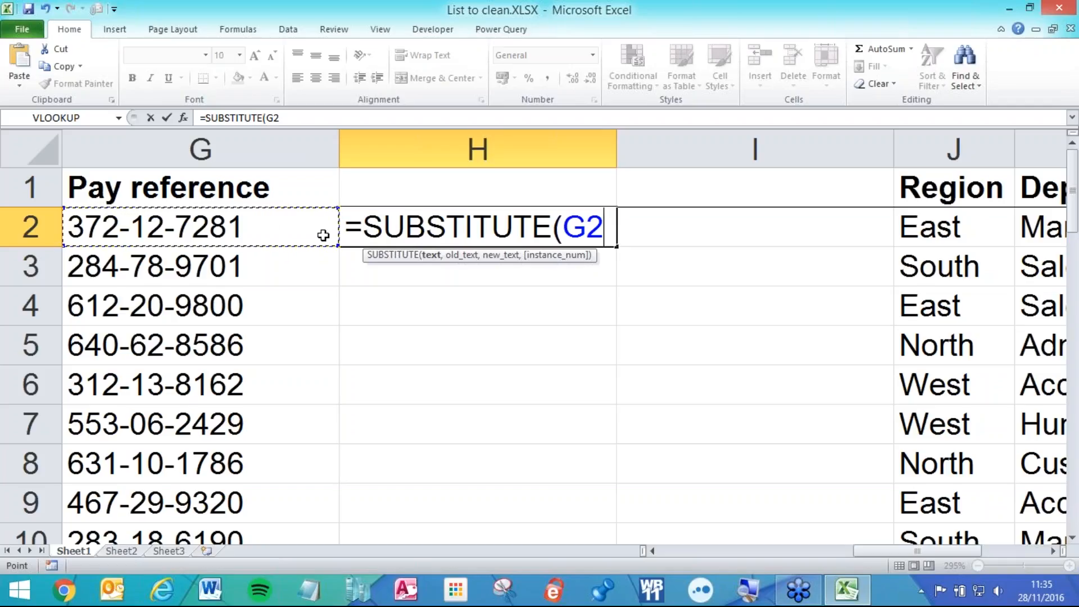
text(,)
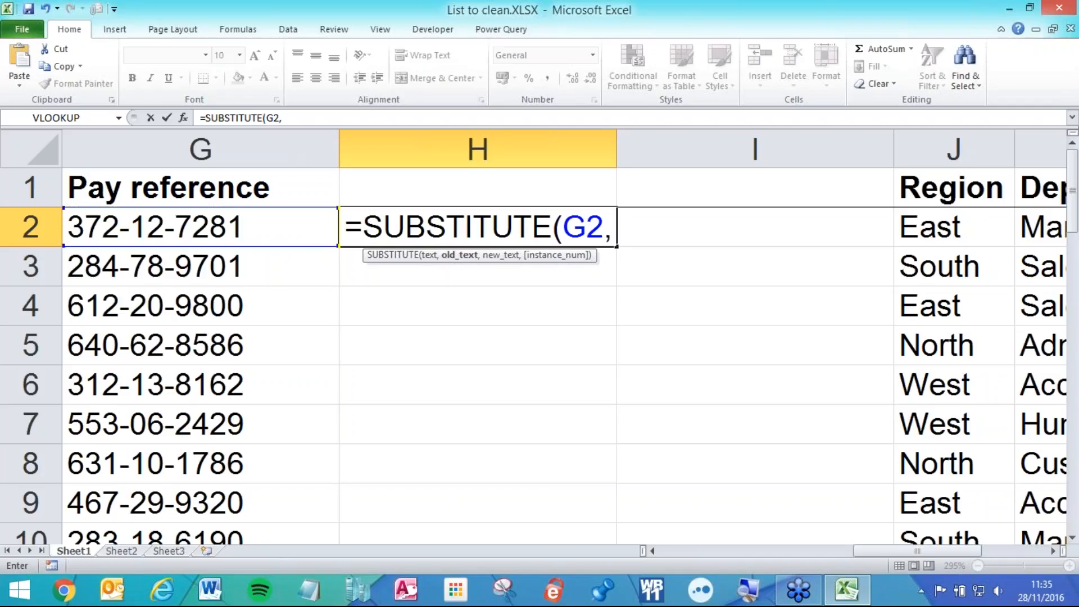
text("-")
key(BackSpace)
key(BackSpace)
text(12)
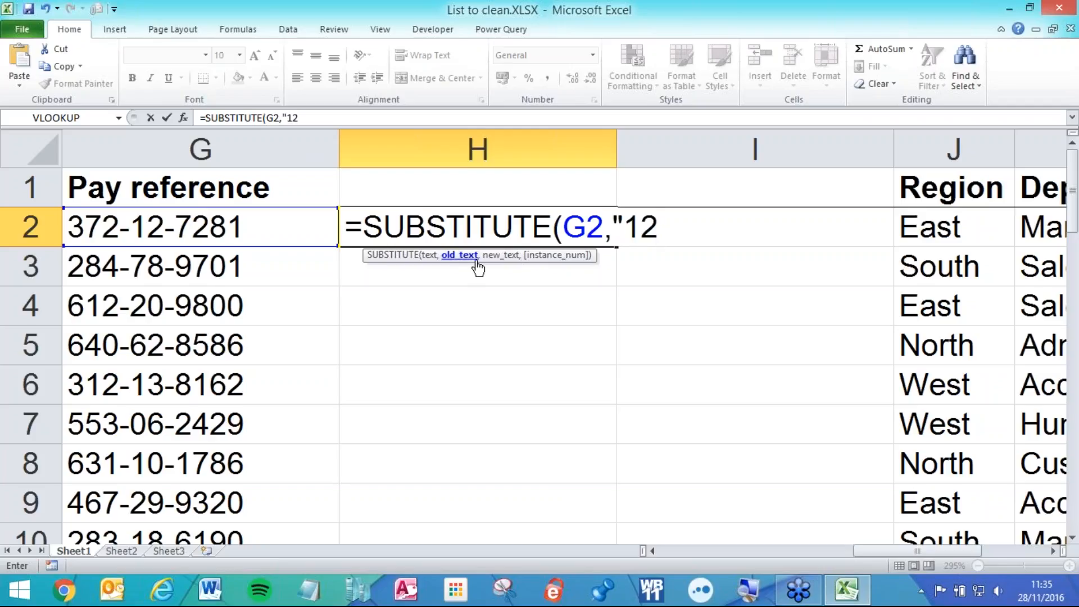
key(BackSpace)
key(BackSpace)
text(-")
text(,)
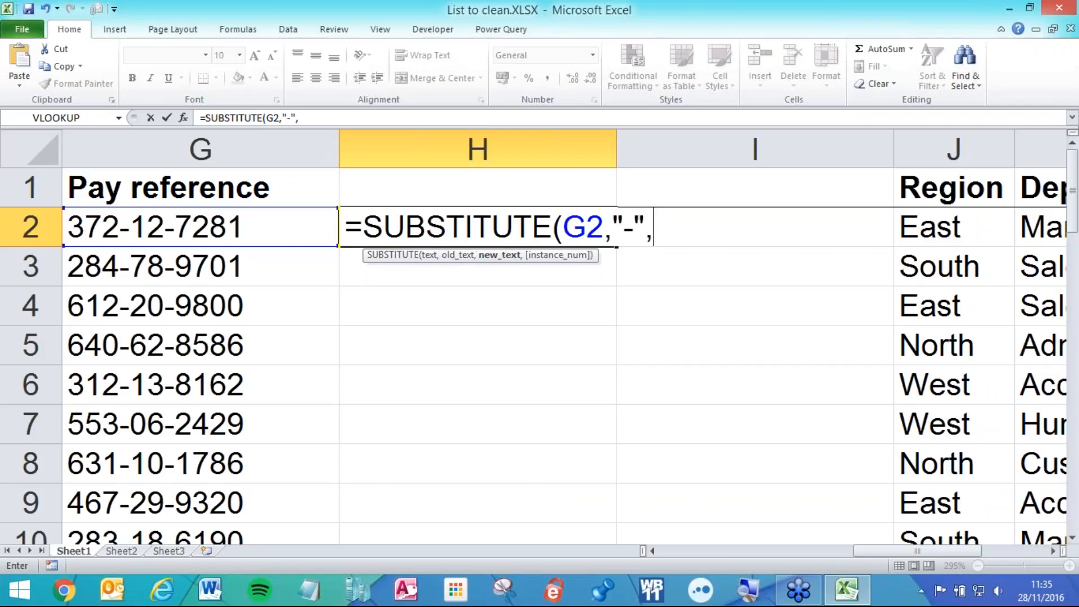
text("/")
text())
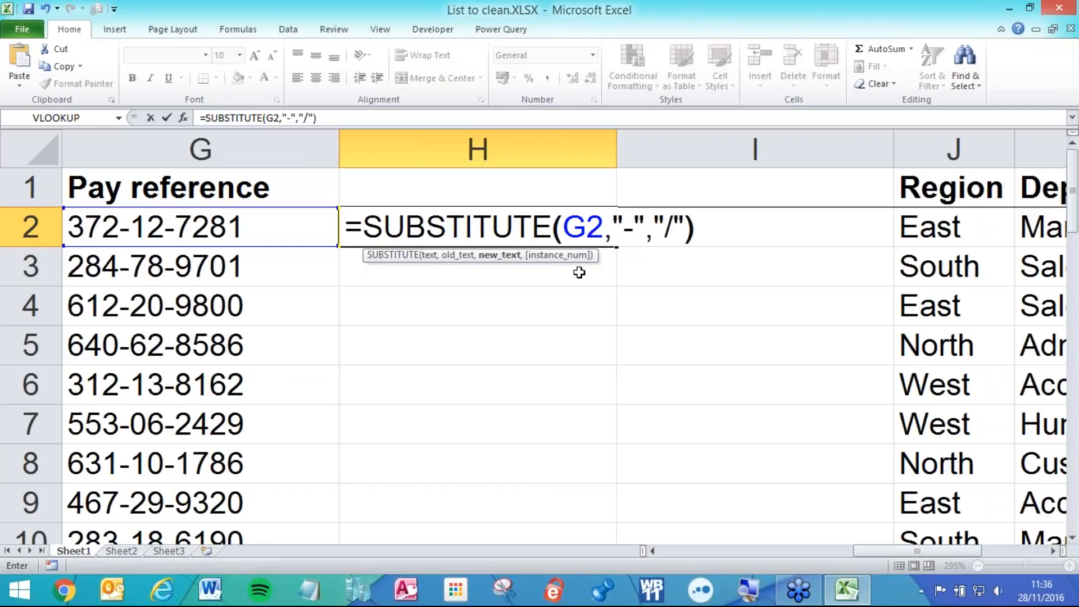
key(Return)
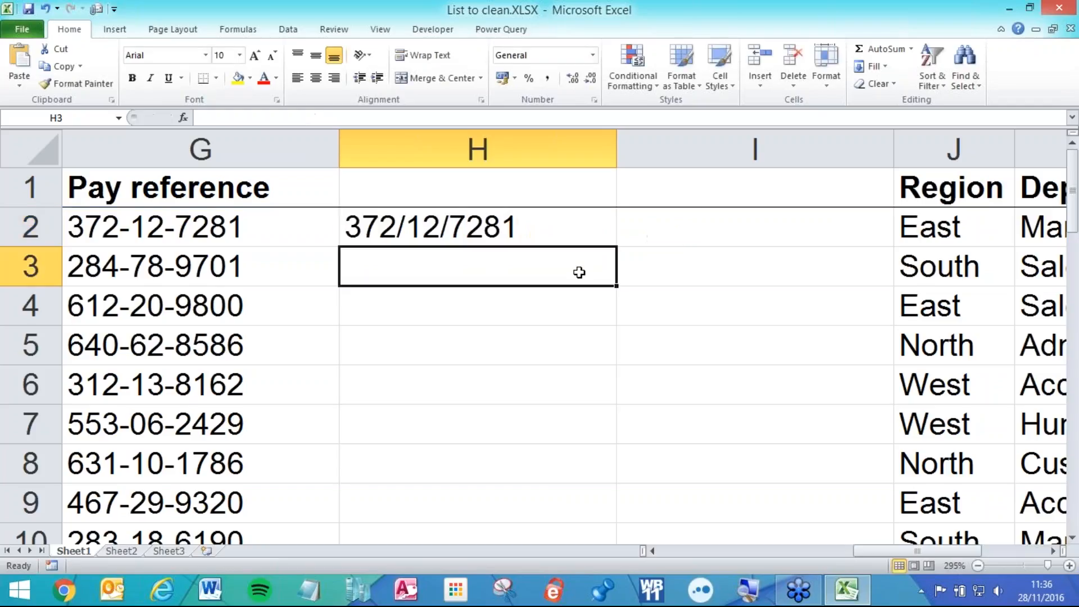
- Fill the SUBSTITUTE formula from H2 down to H6 and recheck H2's formula
click(543, 232)
drag(616, 246, 601, 410)
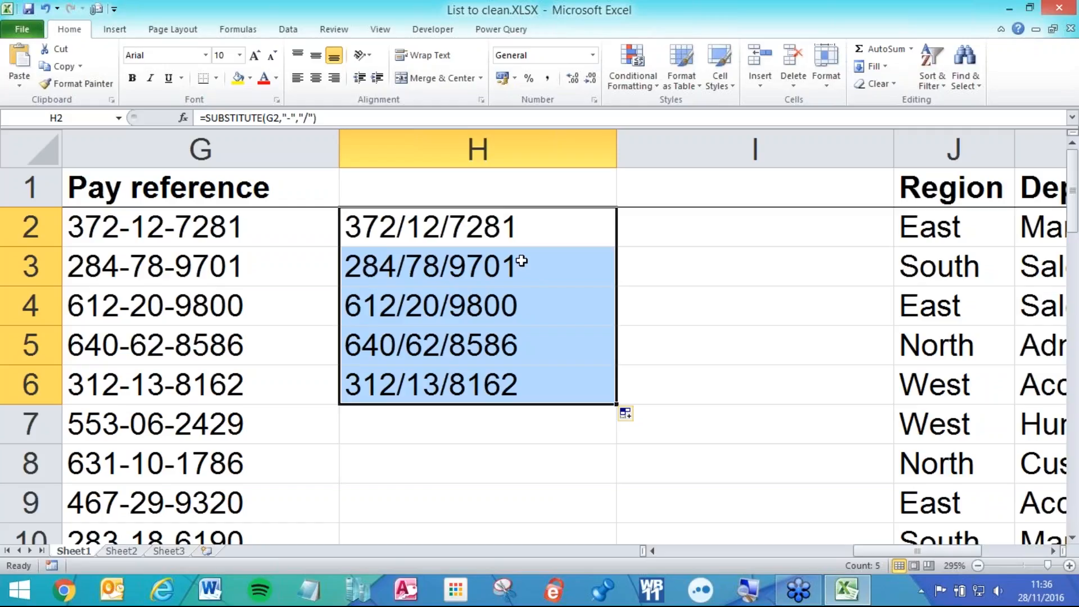
click(438, 239)
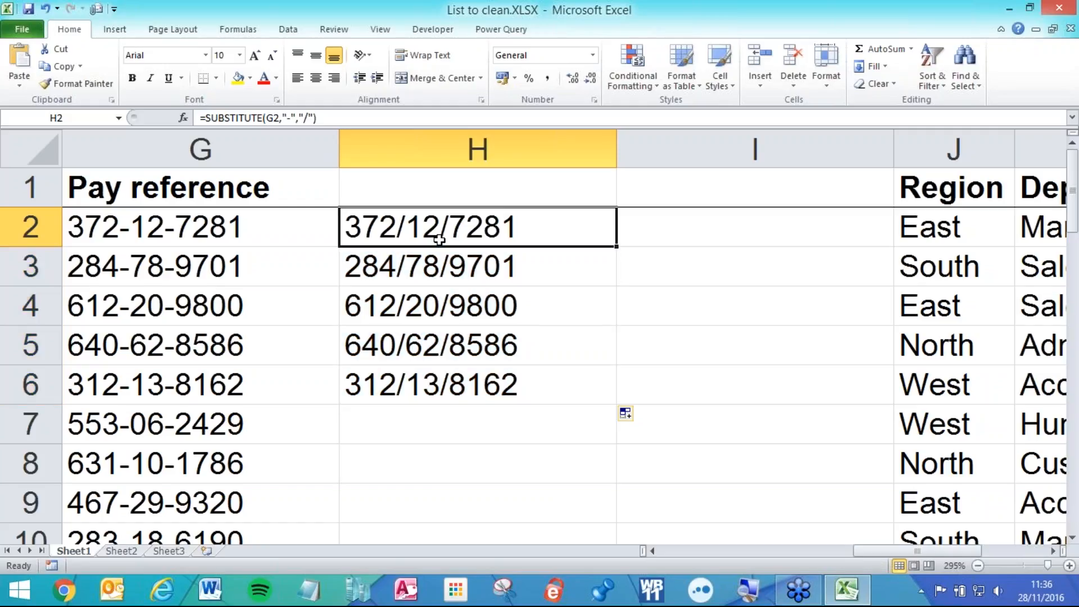
double_click(379, 233)
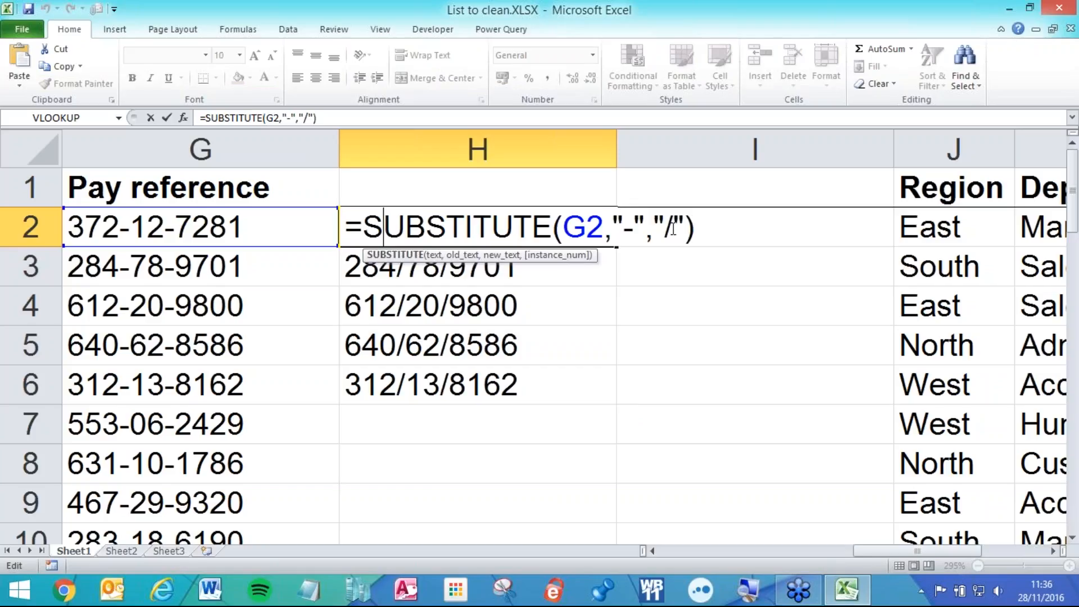
key(Return)
- Clear H3:H6 and add instance number 1 to H2's SUBSTITUTE formula
drag(544, 264, 537, 372)
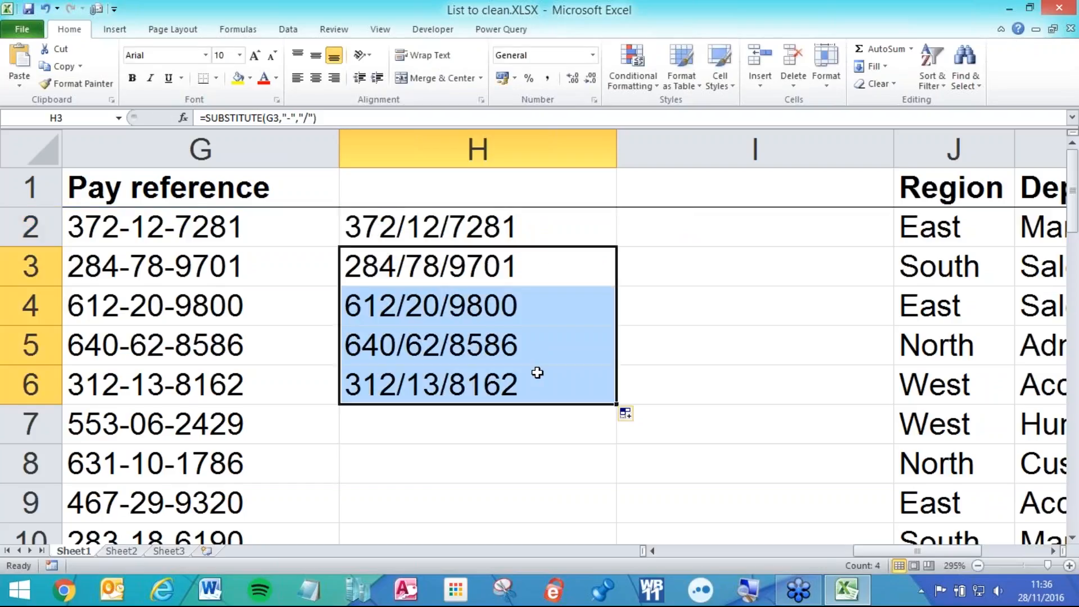
key(Delete)
click(518, 230)
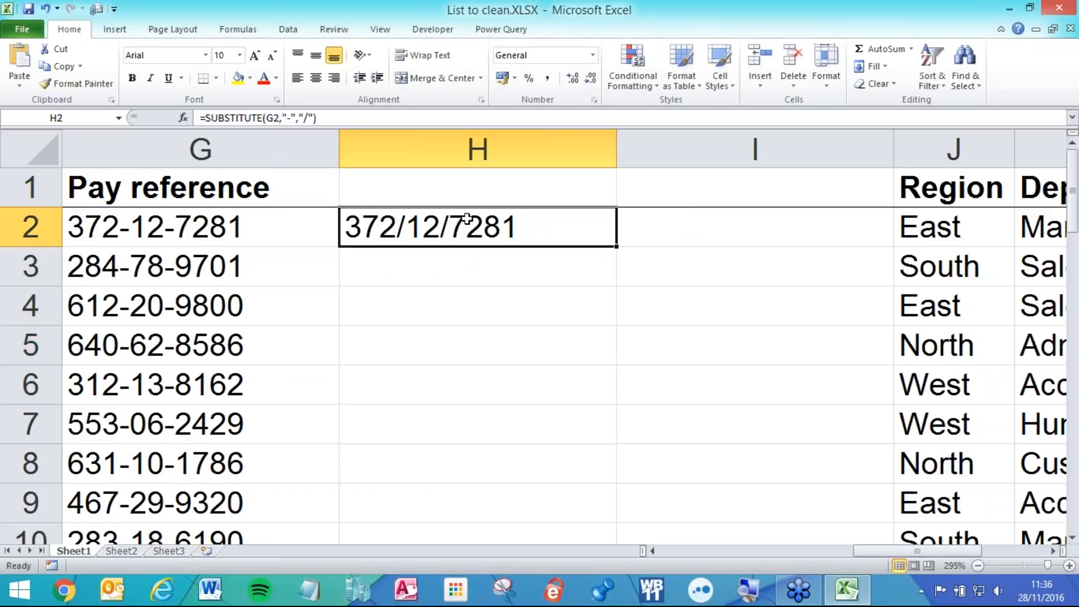
double_click(466, 219)
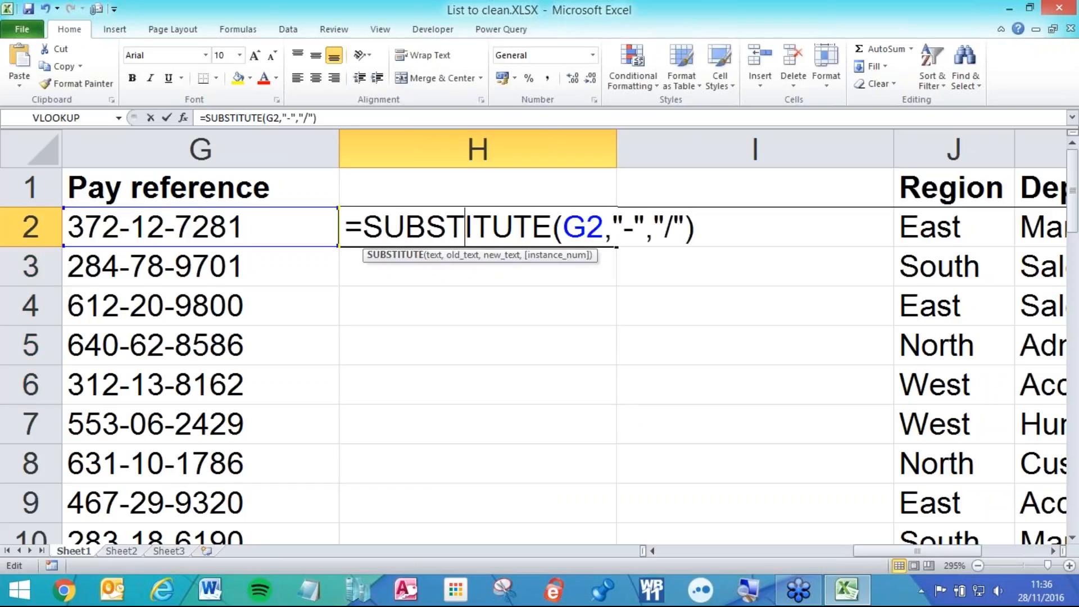
click(685, 227)
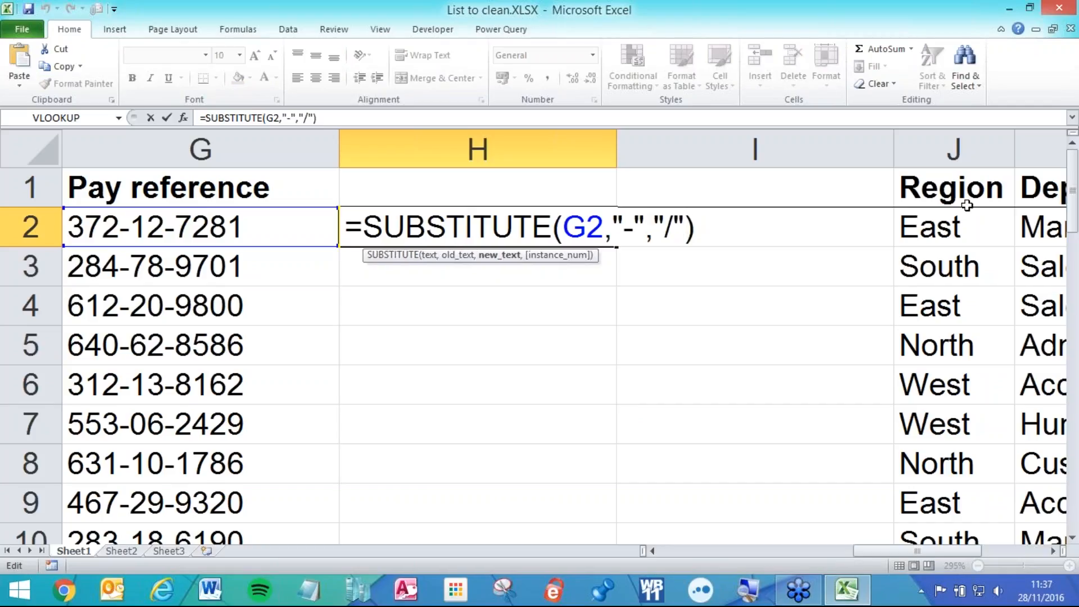
text(,)
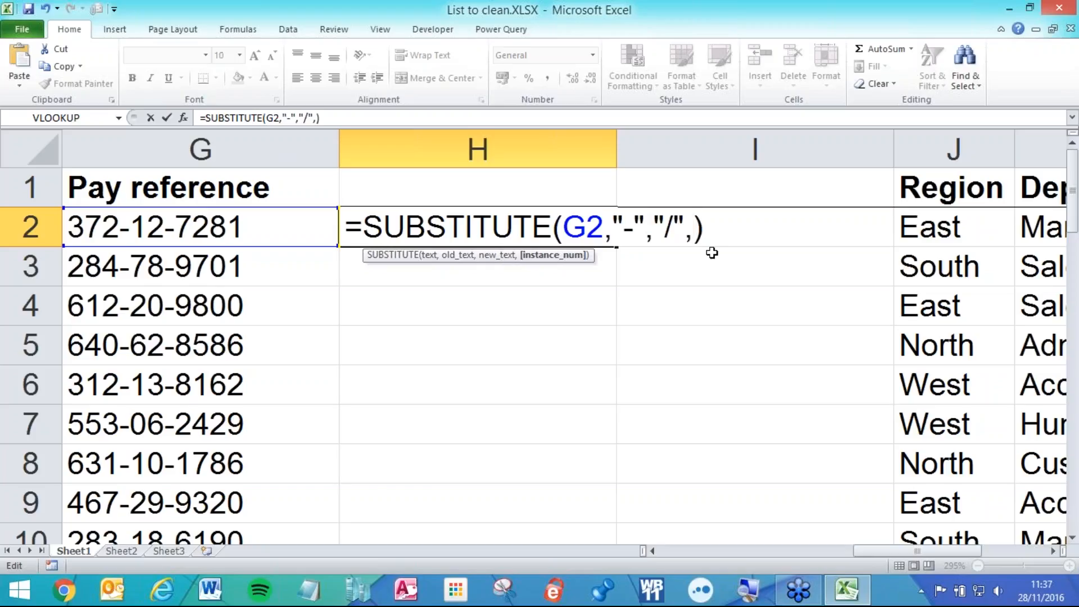
text(1)
key(Return)
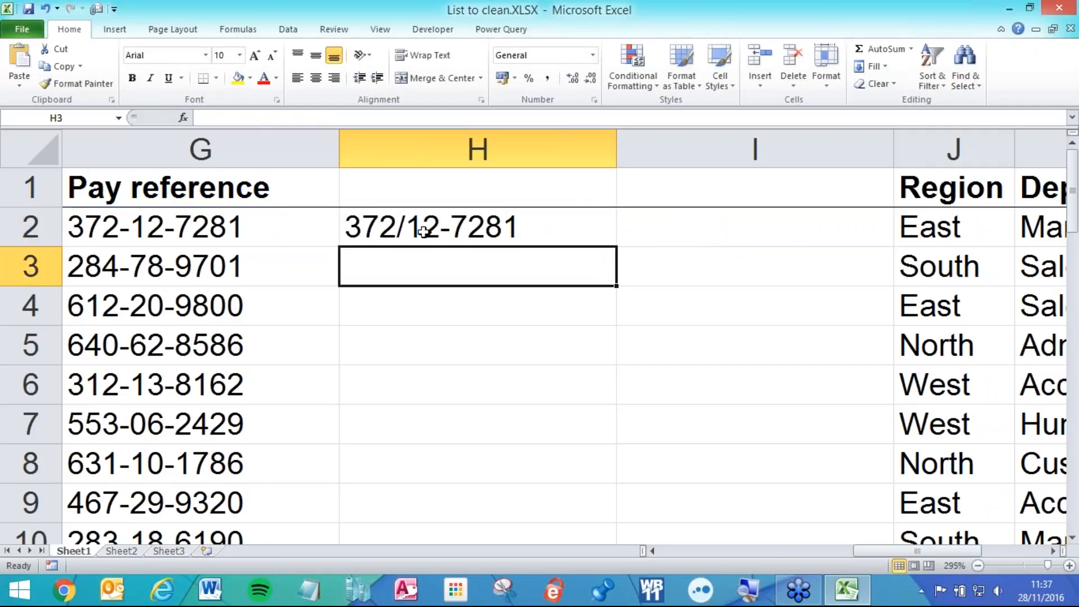
- Change the instance number to 2 so H2 reads 372-12/7281
double_click(530, 230)
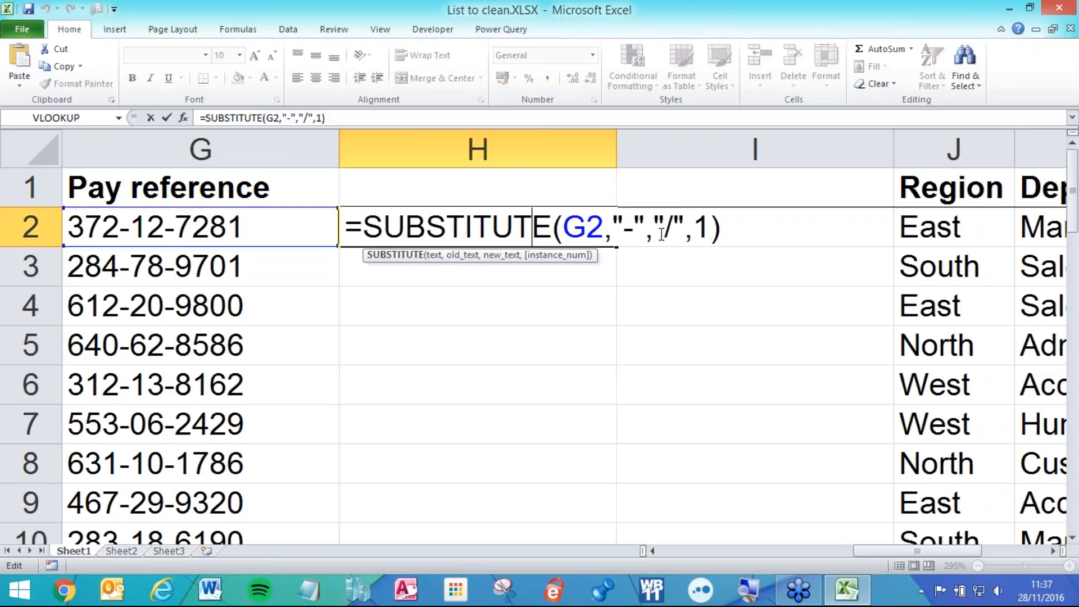
click(710, 228)
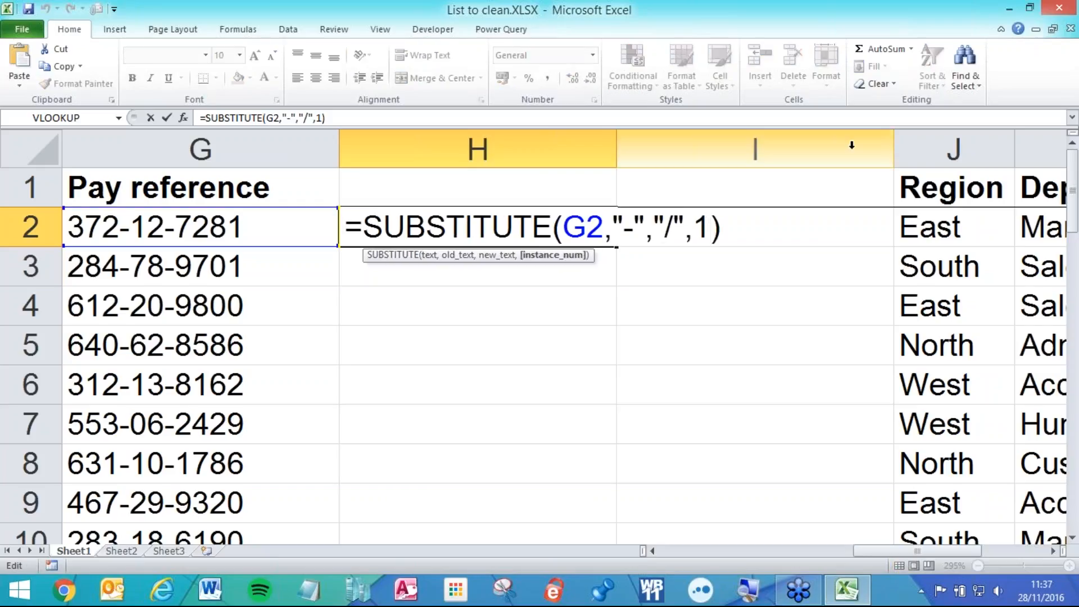
key(BackSpace)
text(2)
key(Return)
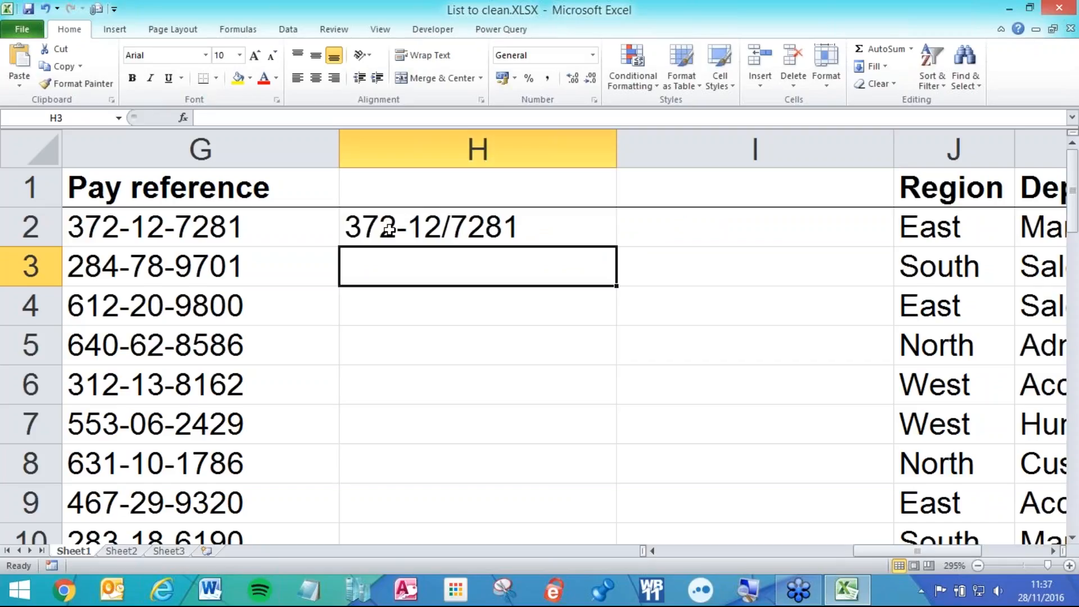
- Fill the instance-2 SUBSTITUTE formula from H2 down to H6 and review H2's arguments
click(456, 217)
drag(618, 247, 569, 373)
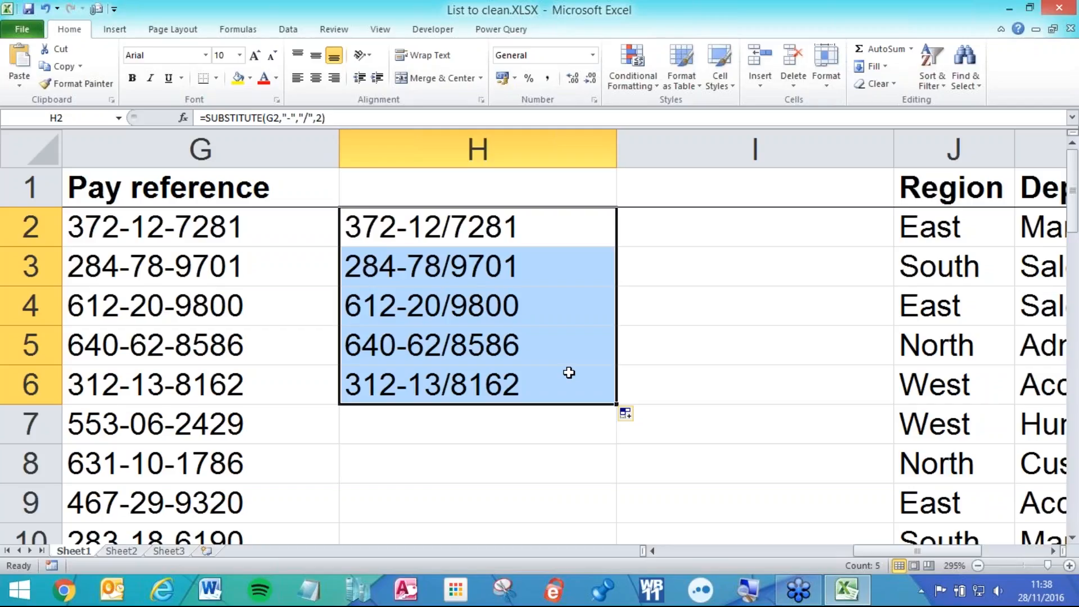
click(522, 231)
double_click(462, 220)
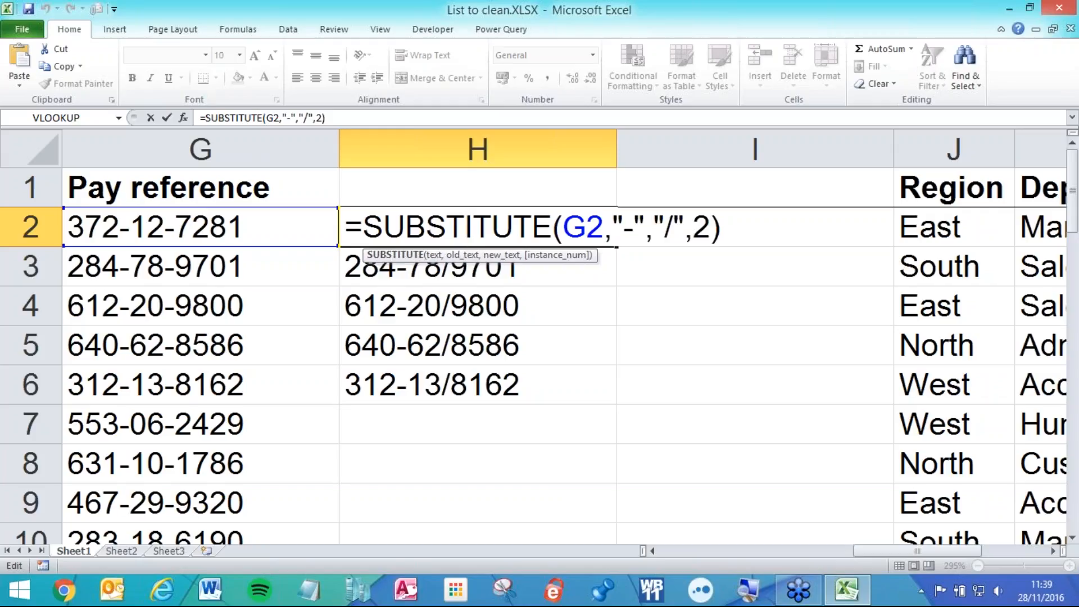
key(Return)
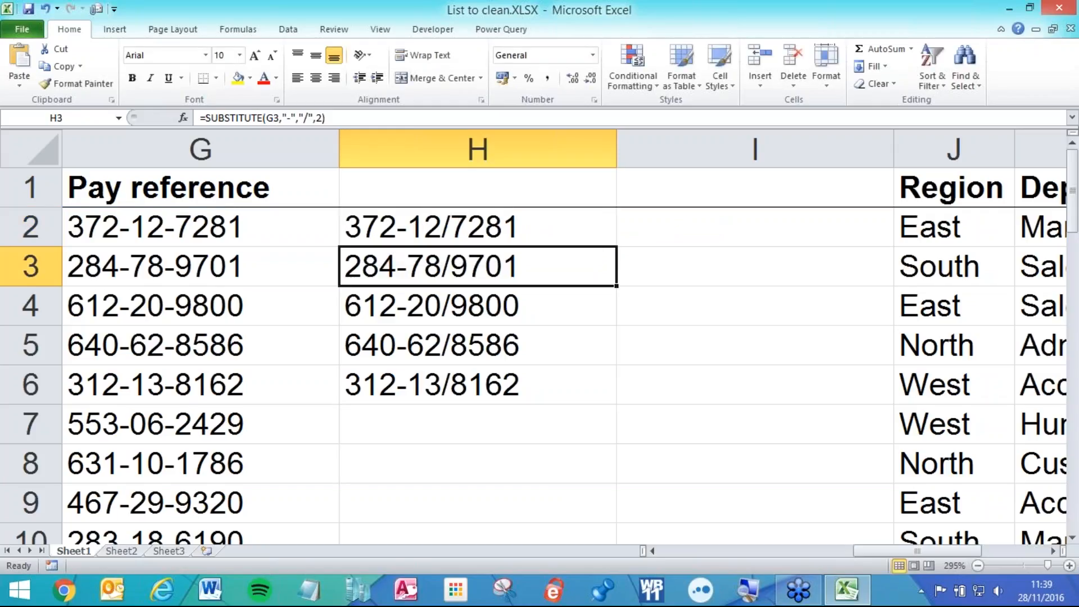
drag(880, 555, 687, 556)
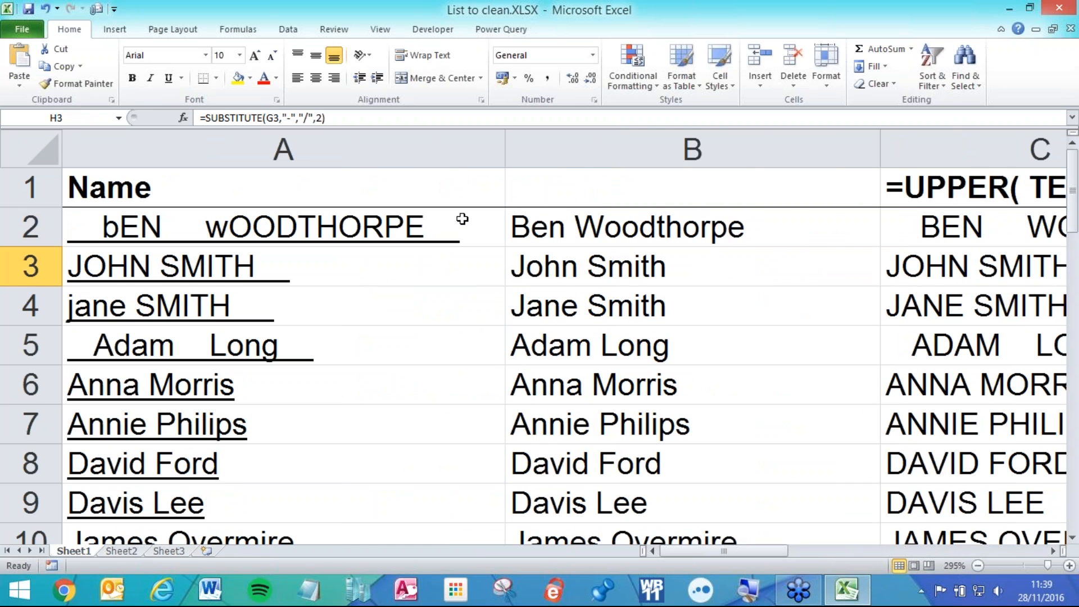
scroll(470, 217, down, 2)
scroll(469, 217, down, 3)
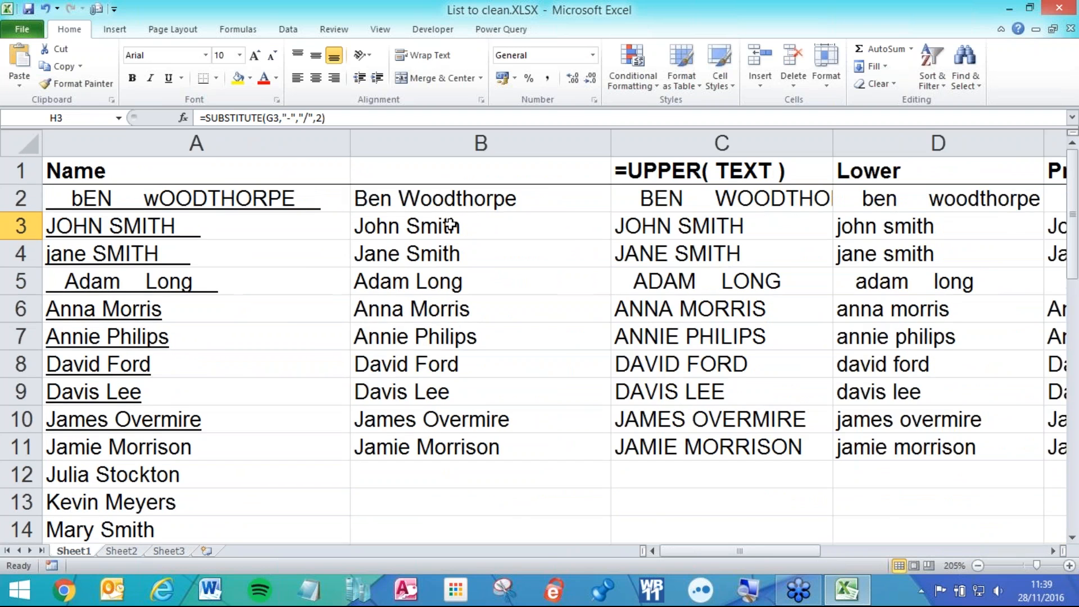
scroll(450, 225, down, 2)
click(254, 192)
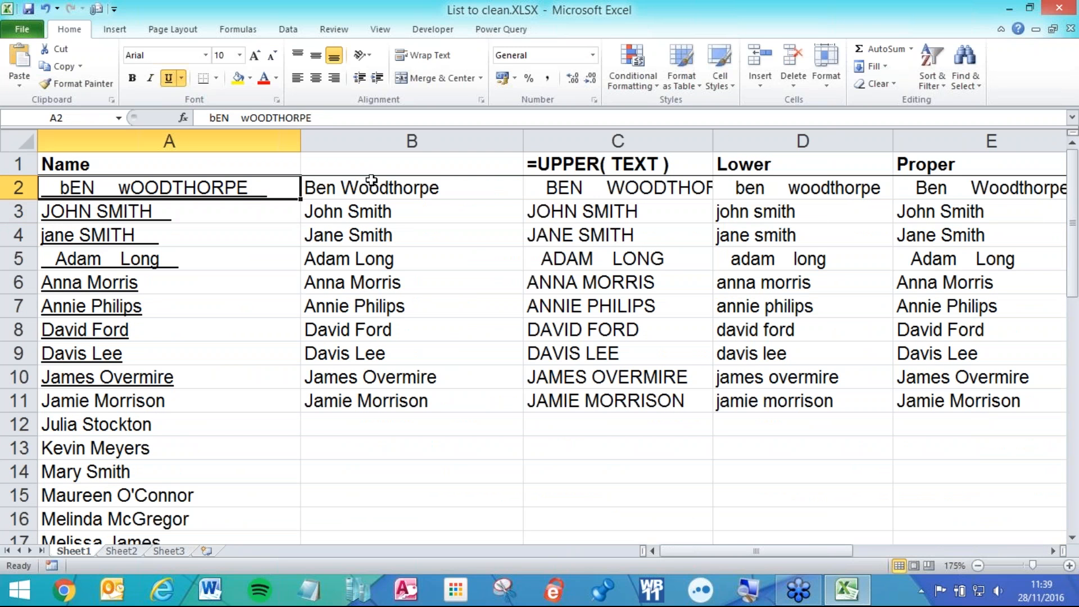
drag(240, 192, 126, 524)
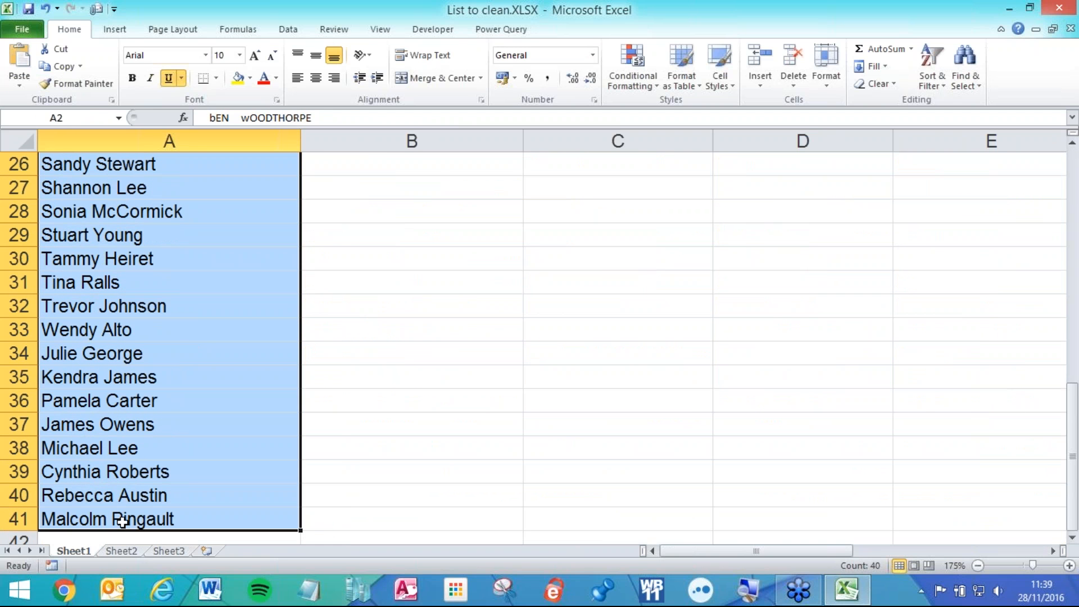
scroll(135, 426, up, 9)
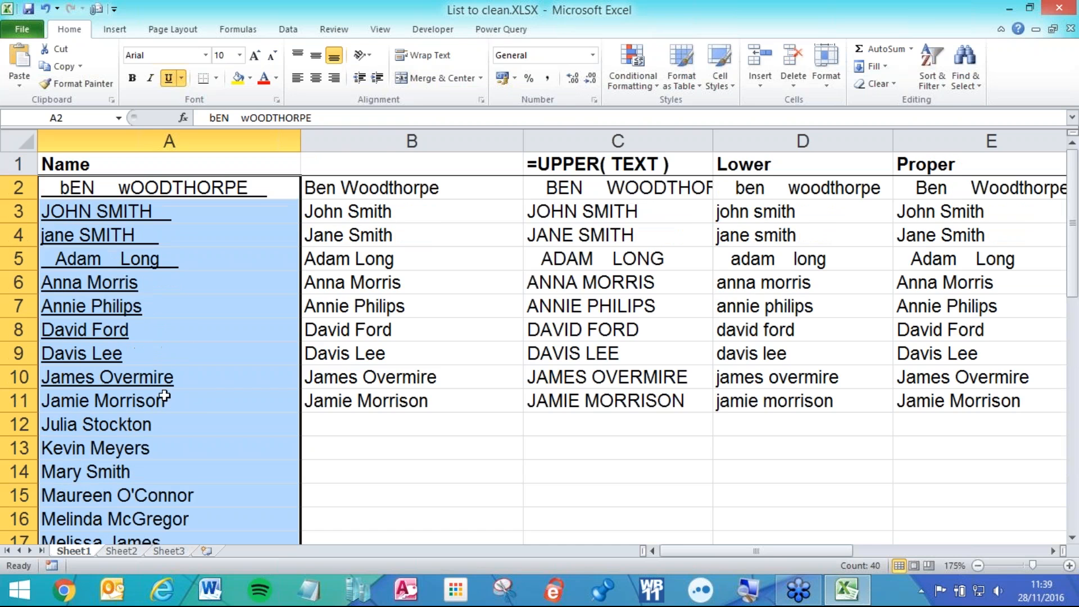
scroll(188, 242, down, 1)
scroll(189, 242, down, 4)
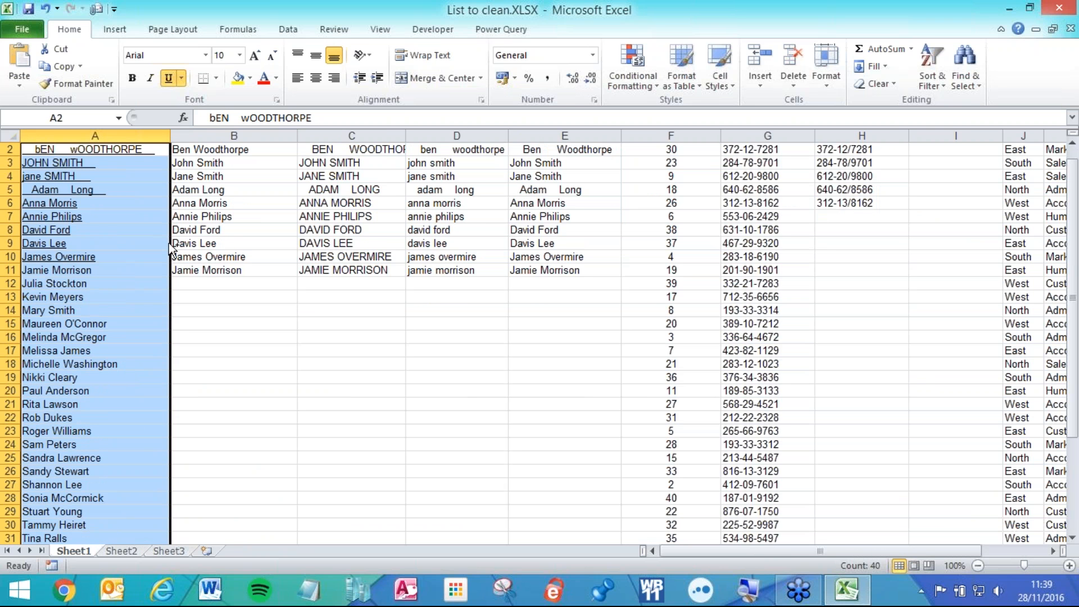
click(137, 176)
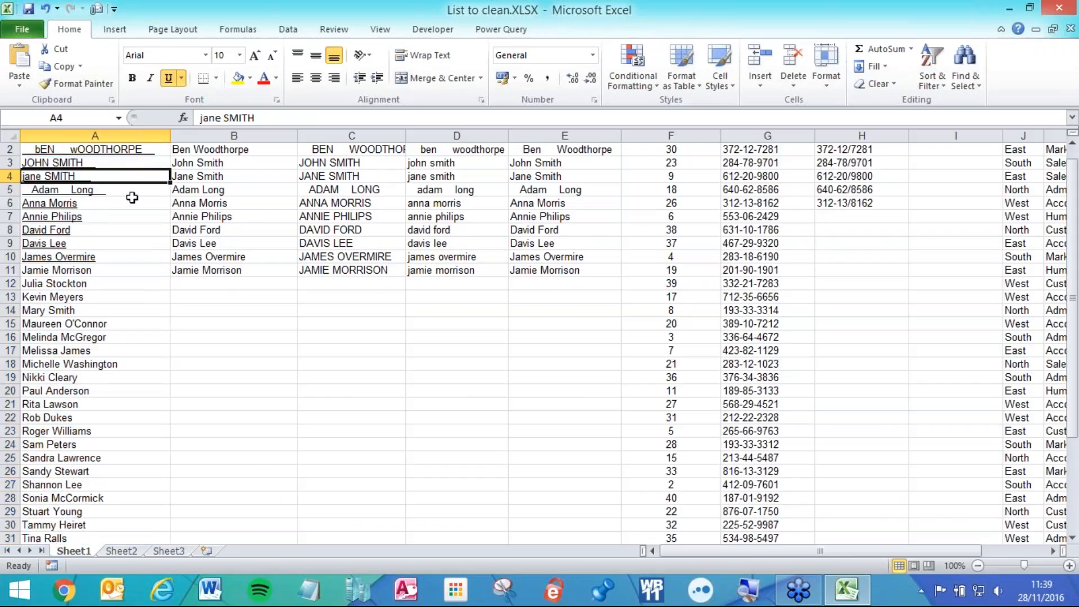
scroll(132, 197, up, 1)
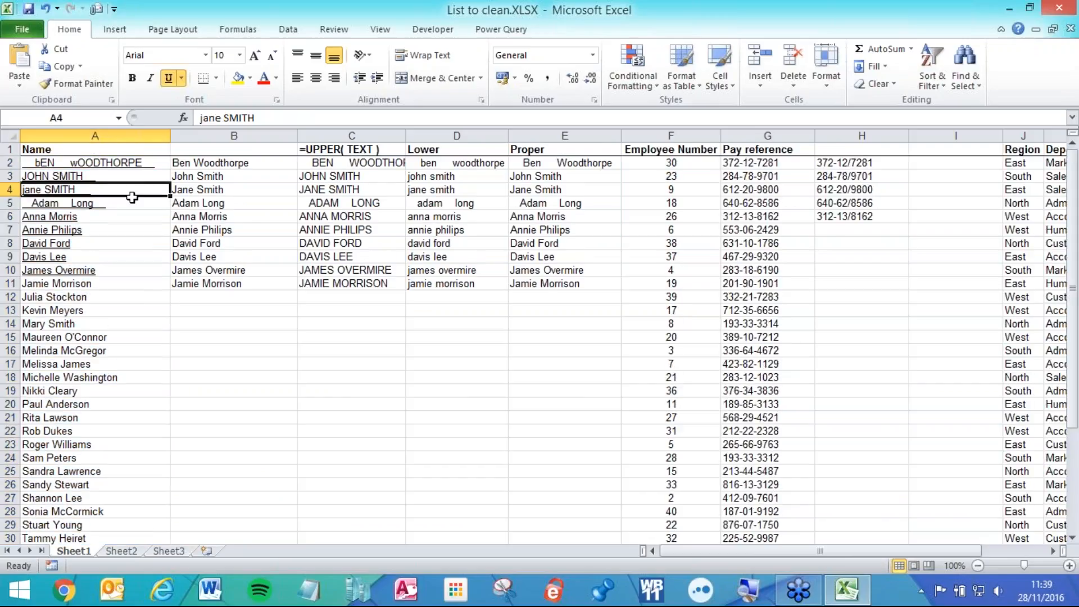
click(121, 162)
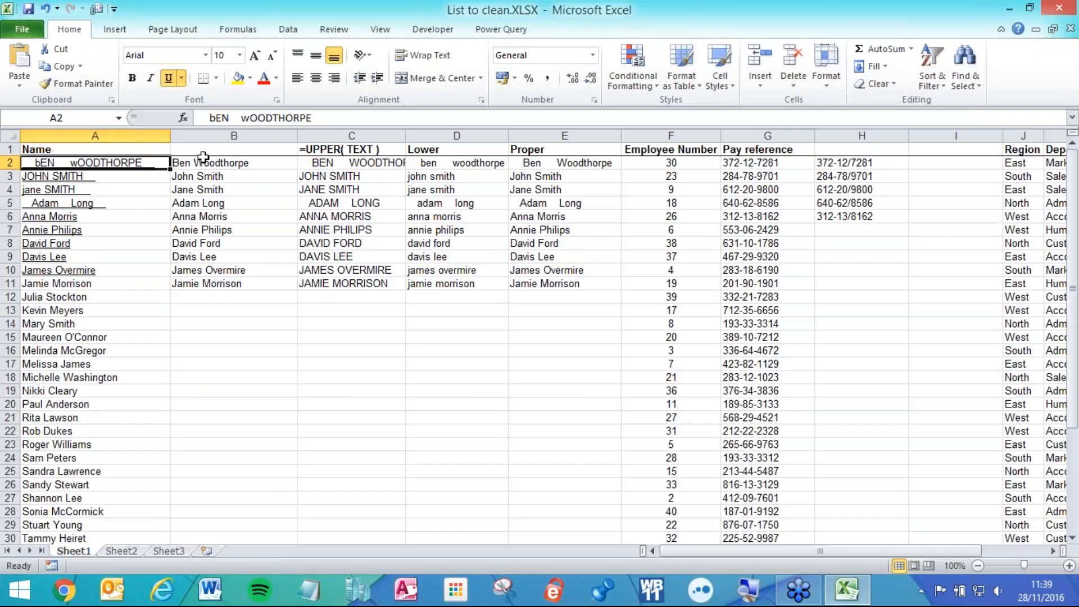
key(ctrl+shift+Down)
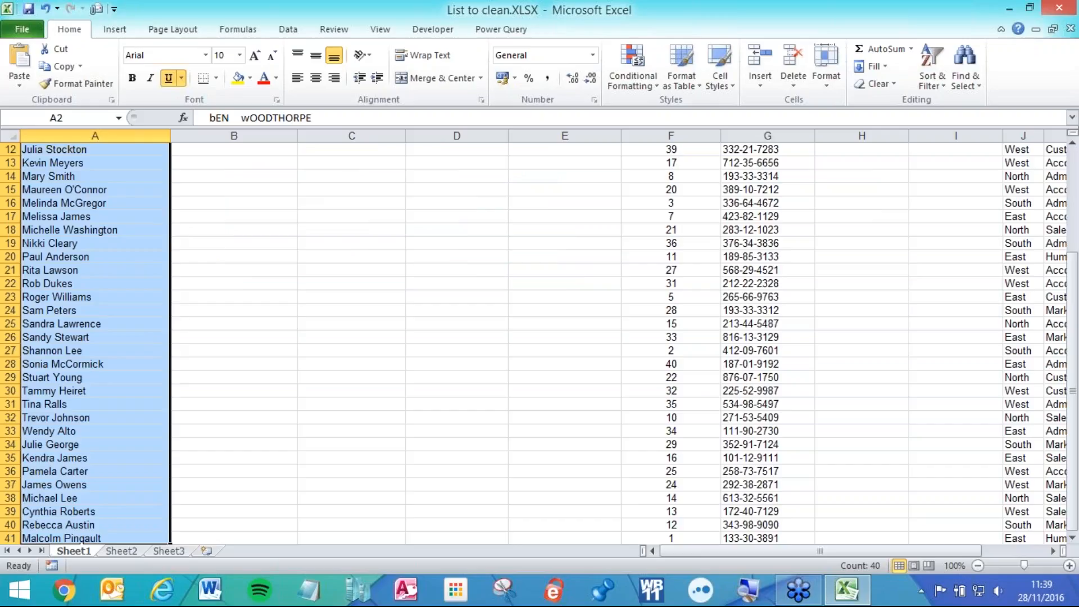
scroll(34, 185, up, 4)
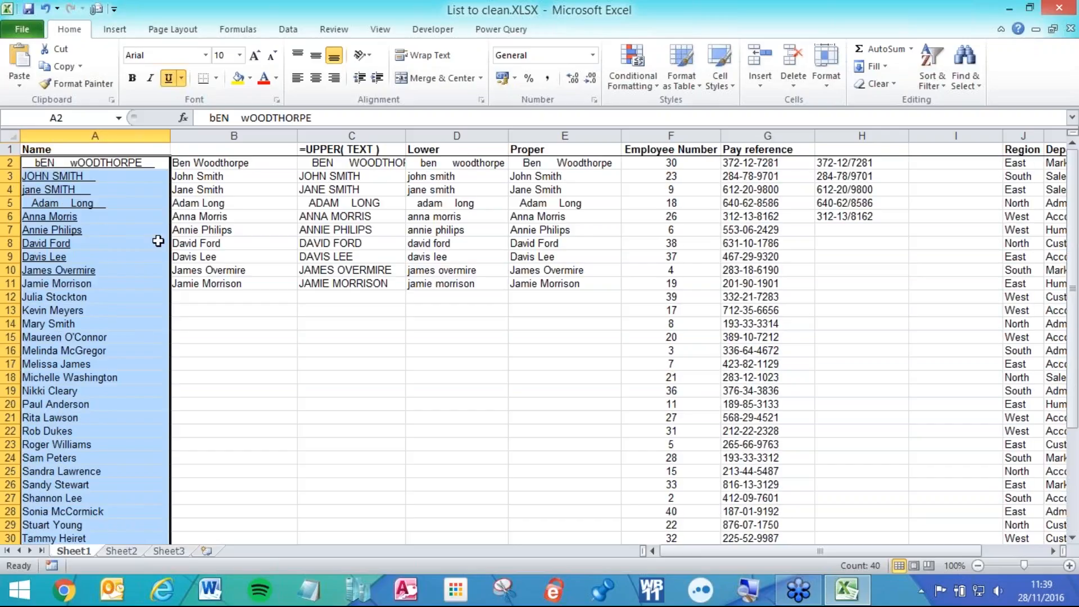
click(84, 392)
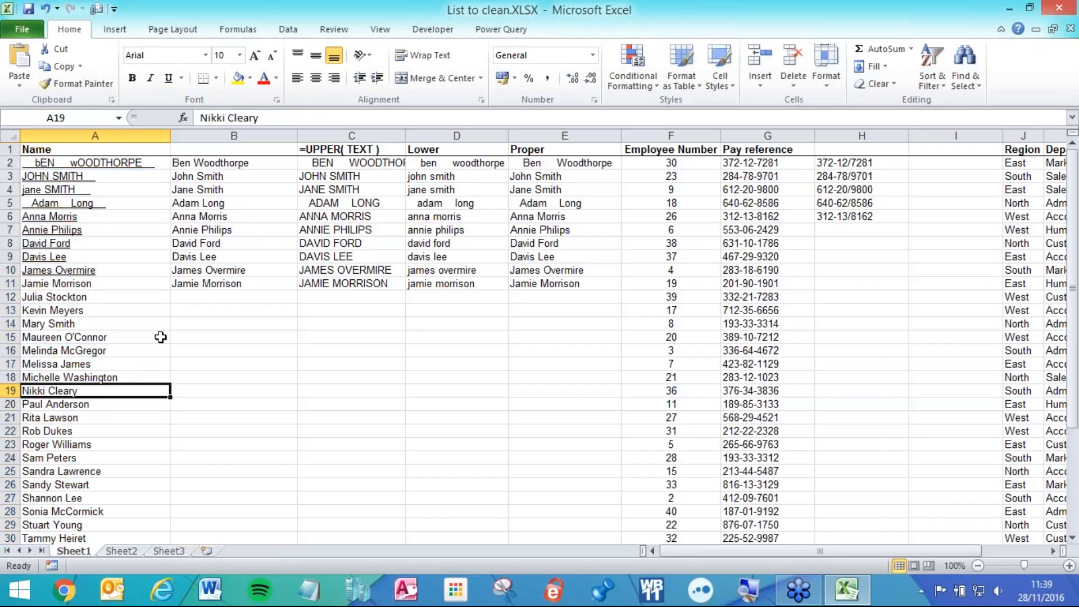
key(ctrl+shift+Up)
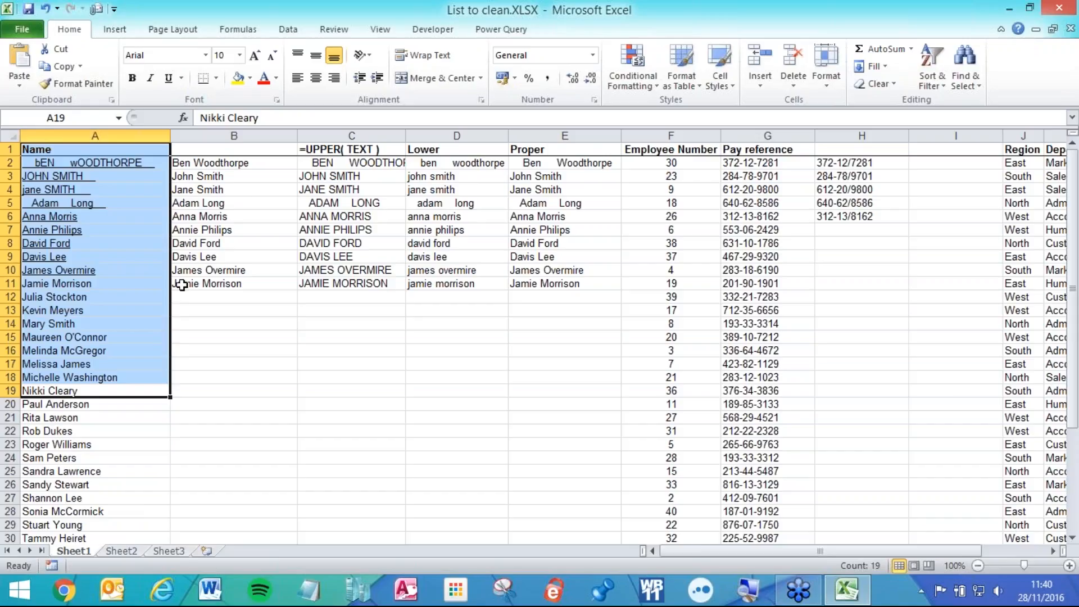
click(95, 215)
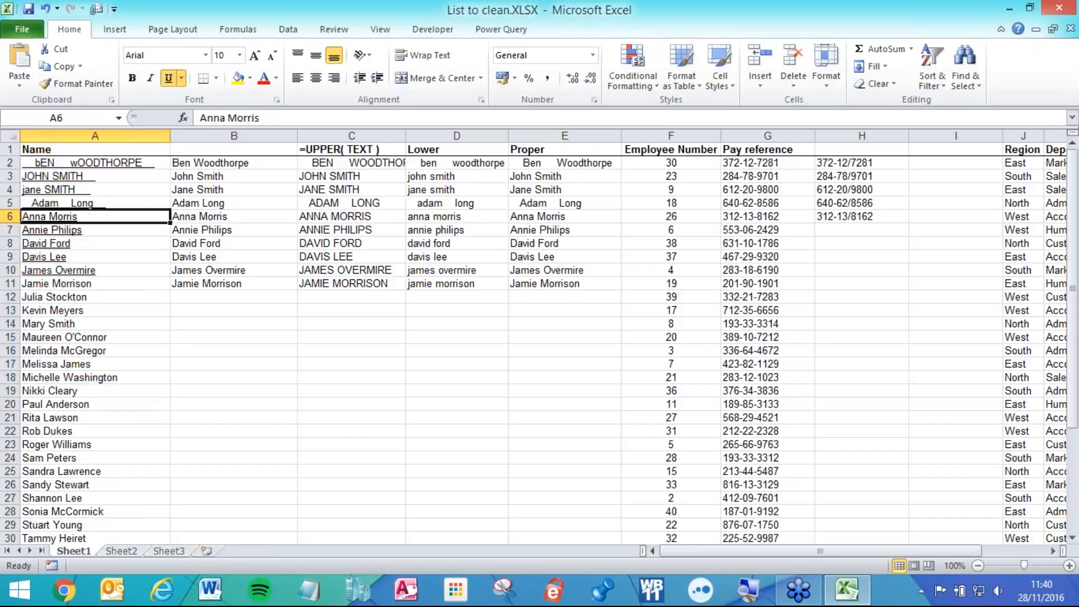
key(ctrl+shift+Right)
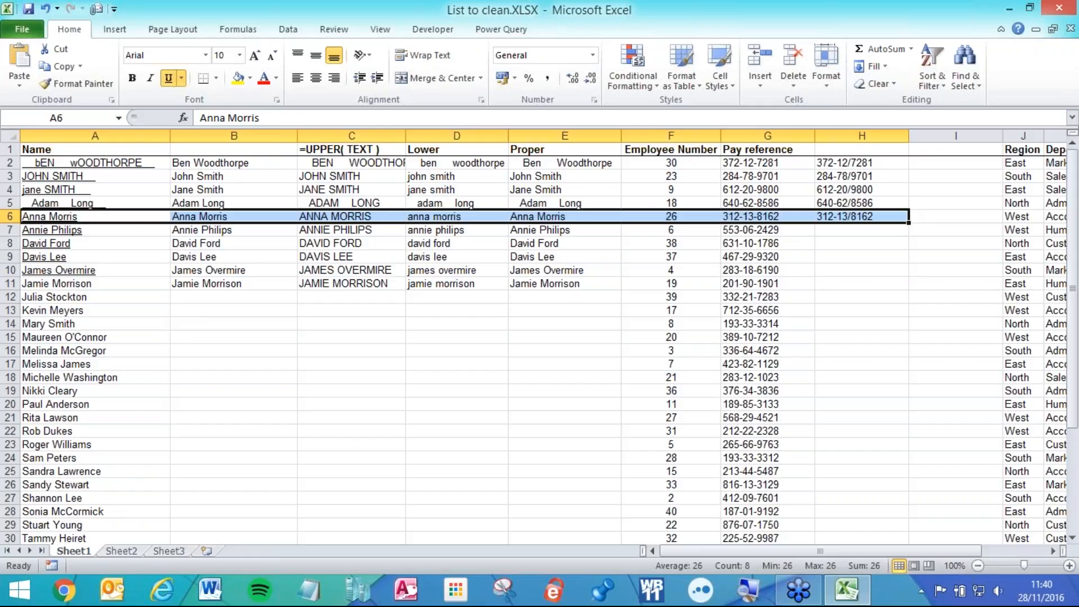